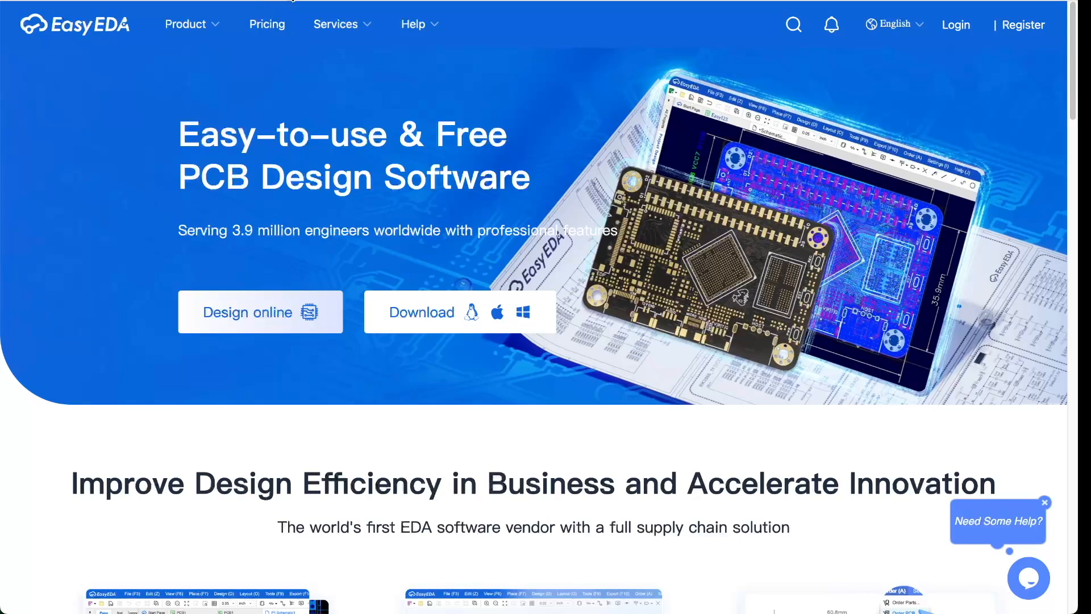
- Launch the EasyEDA Std Edition online editor and dismiss the upgrade notice banner
{"action": "left_click", "coordinate": [273, 317]}
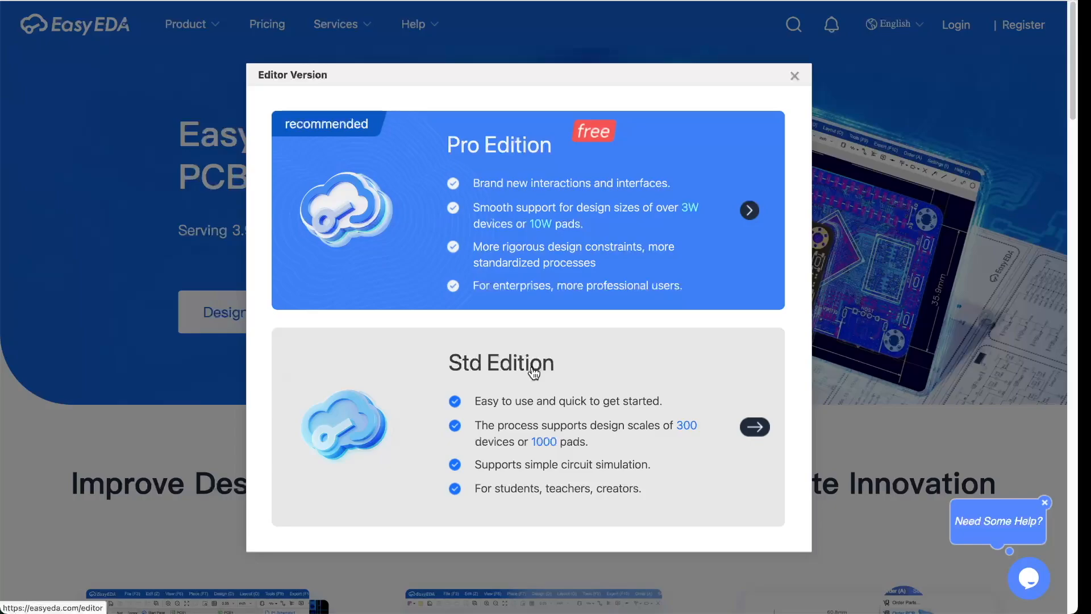
{"action": "left_click", "coordinate": [533, 370]}
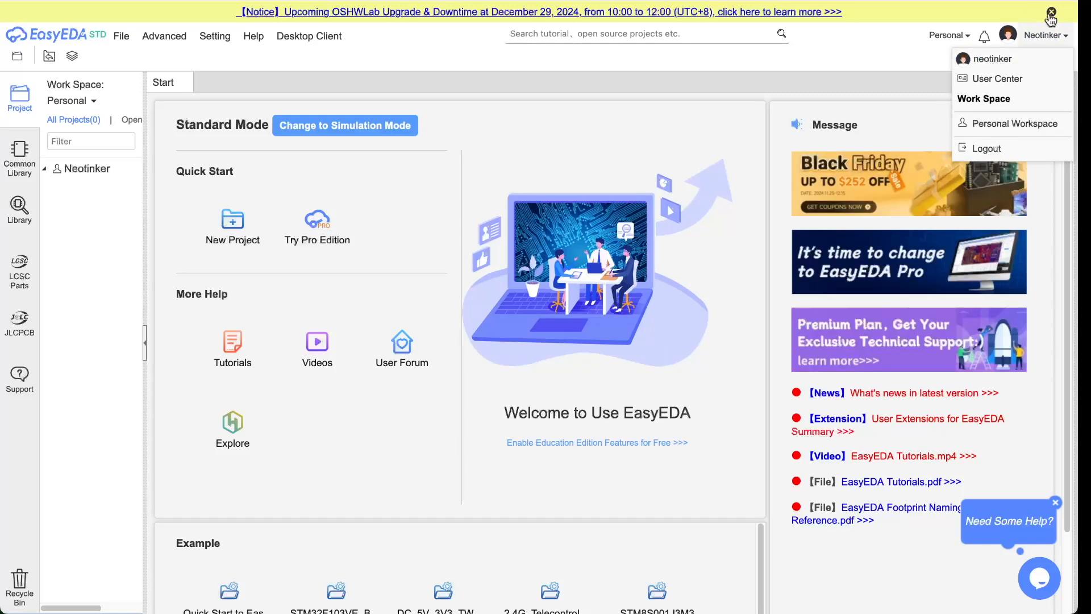
{"action": "left_click", "coordinate": [1051, 12]}
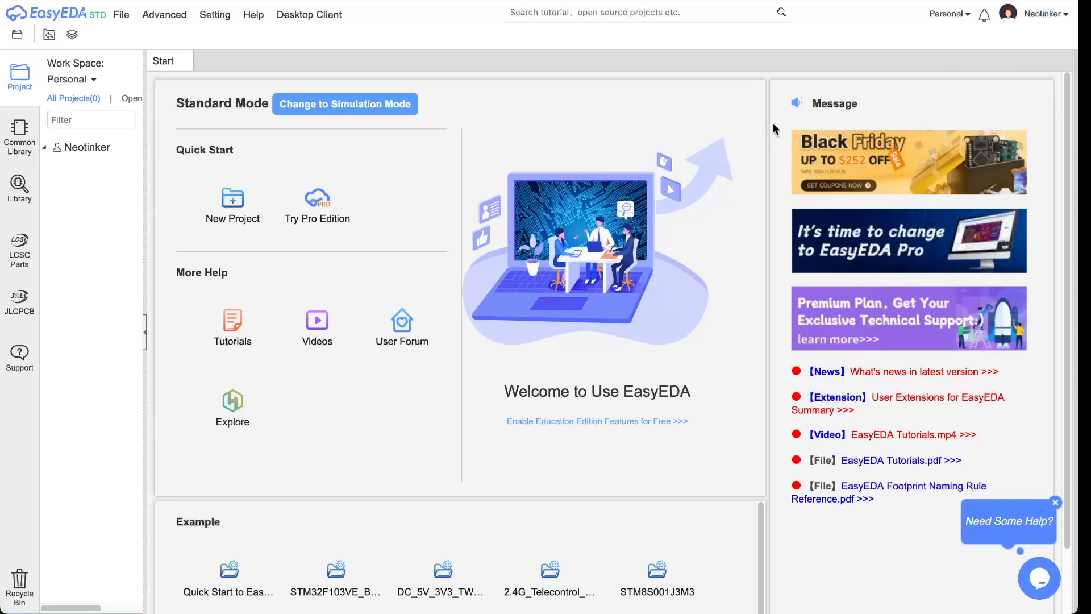
- Create a new project titled 'demo' and save it
{"action": "mouse_move", "coordinate": [1043, 13]}
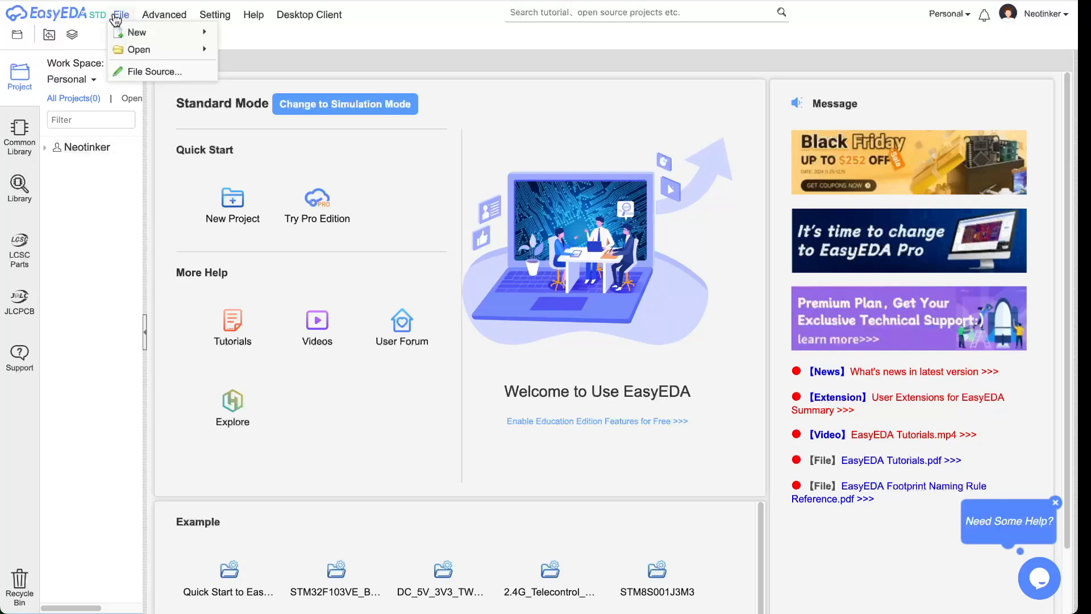
{"action": "mouse_move", "coordinate": [174, 18]}
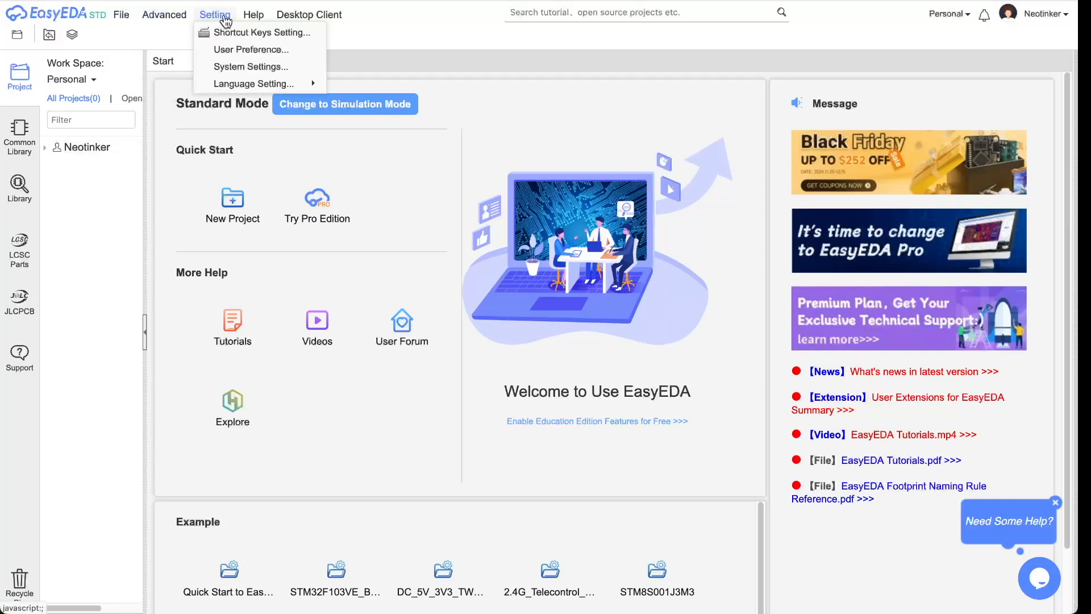
{"action": "mouse_move", "coordinate": [120, 21]}
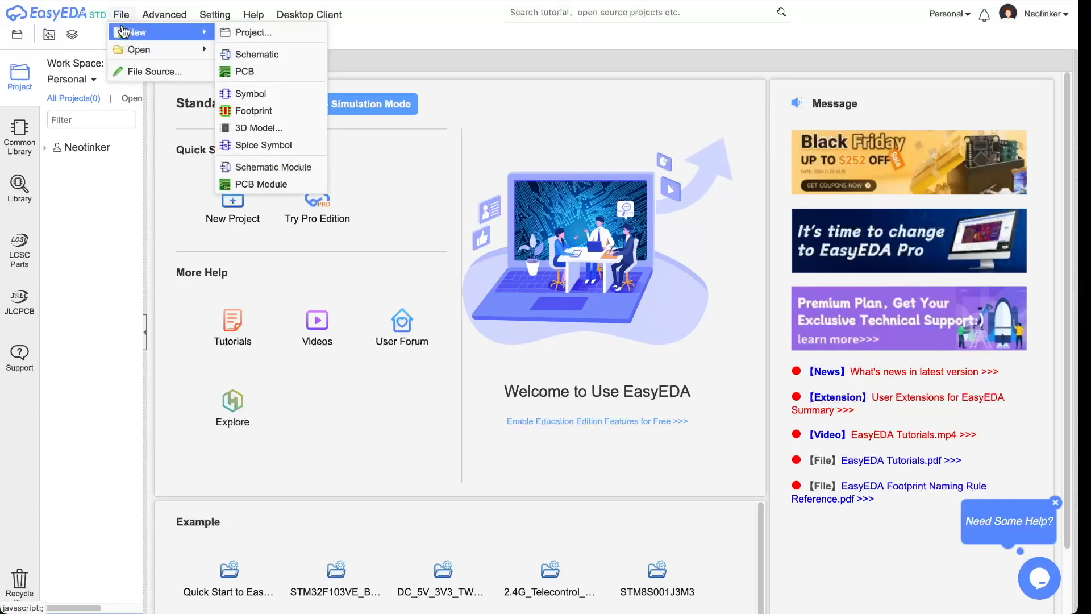
{"action": "left_click", "coordinate": [245, 36]}
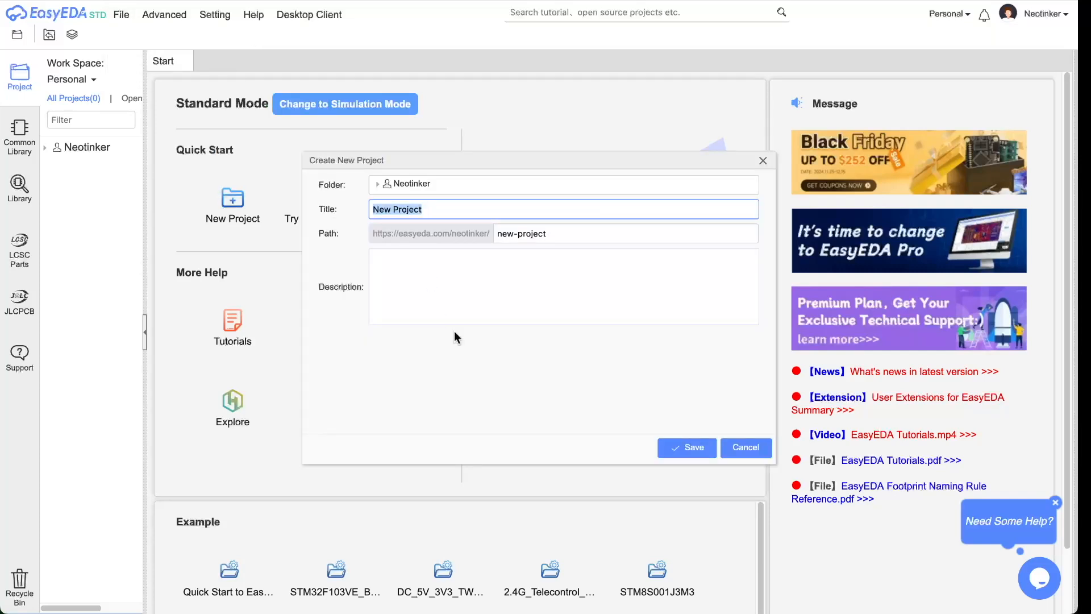
{"action": "type", "text": "de"}
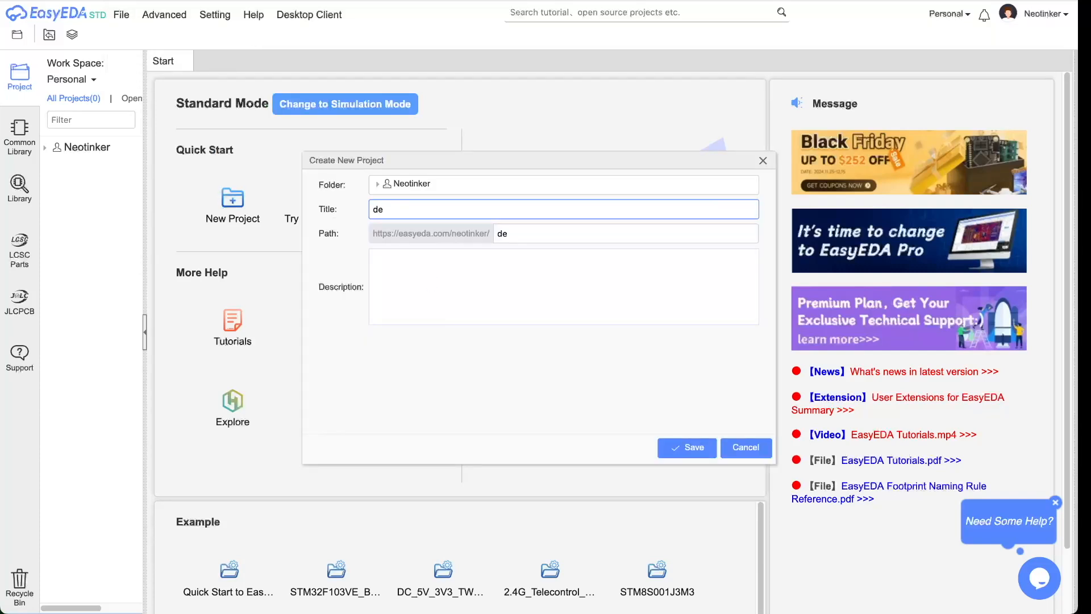
{"action": "type", "text": "mo"}
{"action": "left_click", "coordinate": [697, 447]}
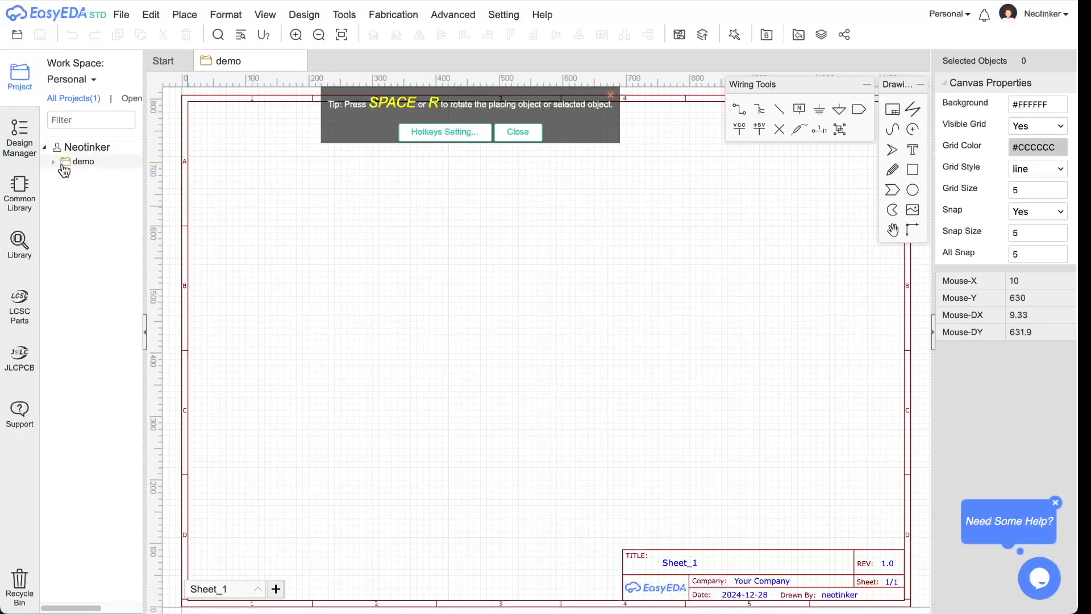
- Expand the demo project and rename its schematic sheet to 'schema'
{"action": "left_click", "coordinate": [65, 164]}
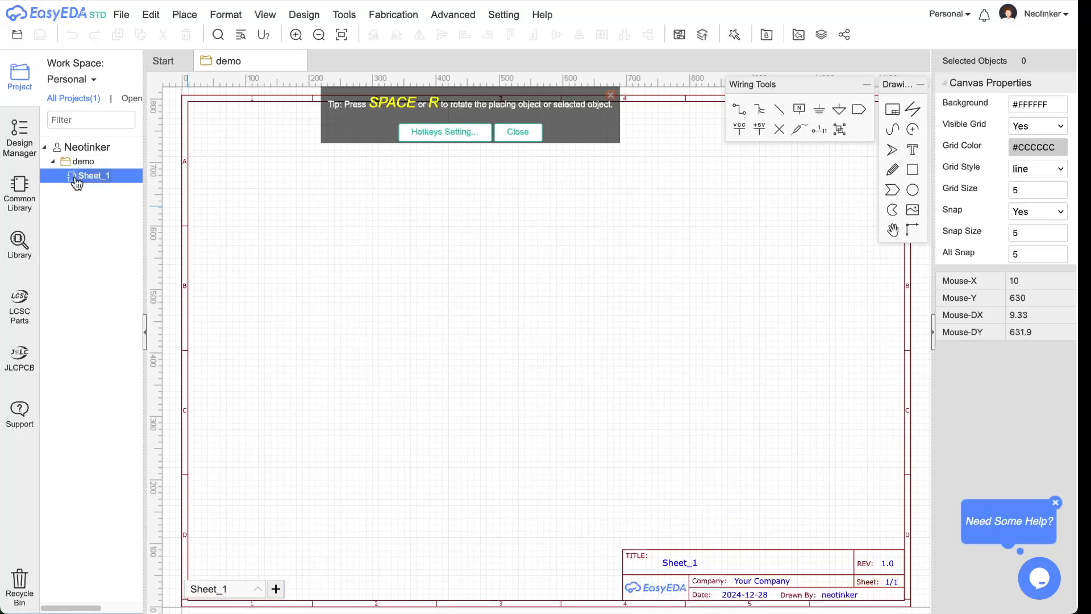
{"action": "double_click", "coordinate": [229, 590]}
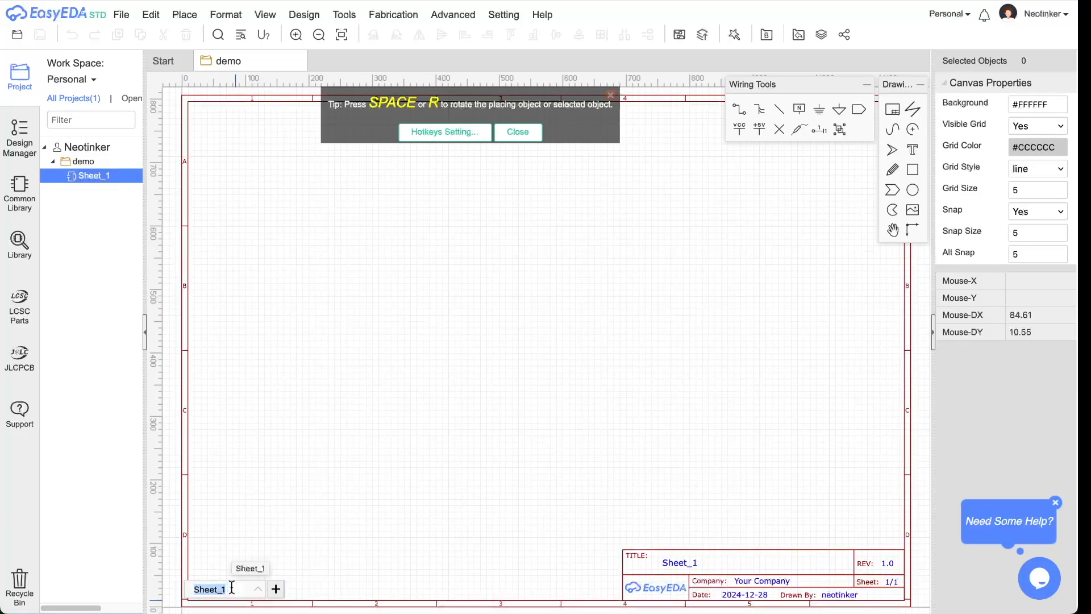
{"action": "type", "text": "schem"}
{"action": "key", "text": "BackSpace"}
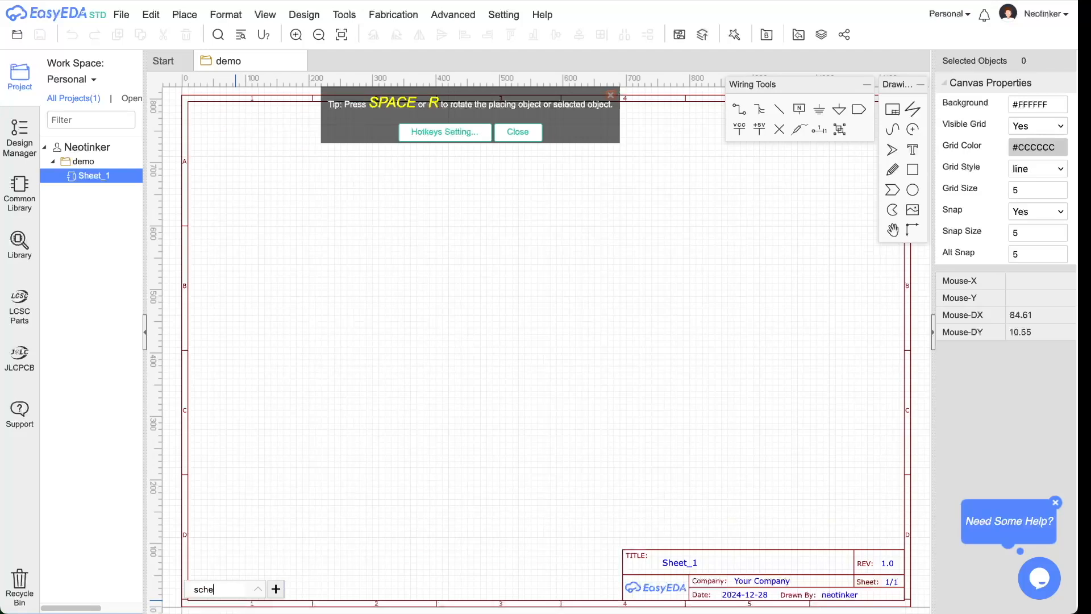
{"action": "type", "text": "ma"}
{"action": "left_click", "coordinate": [663, 568]}
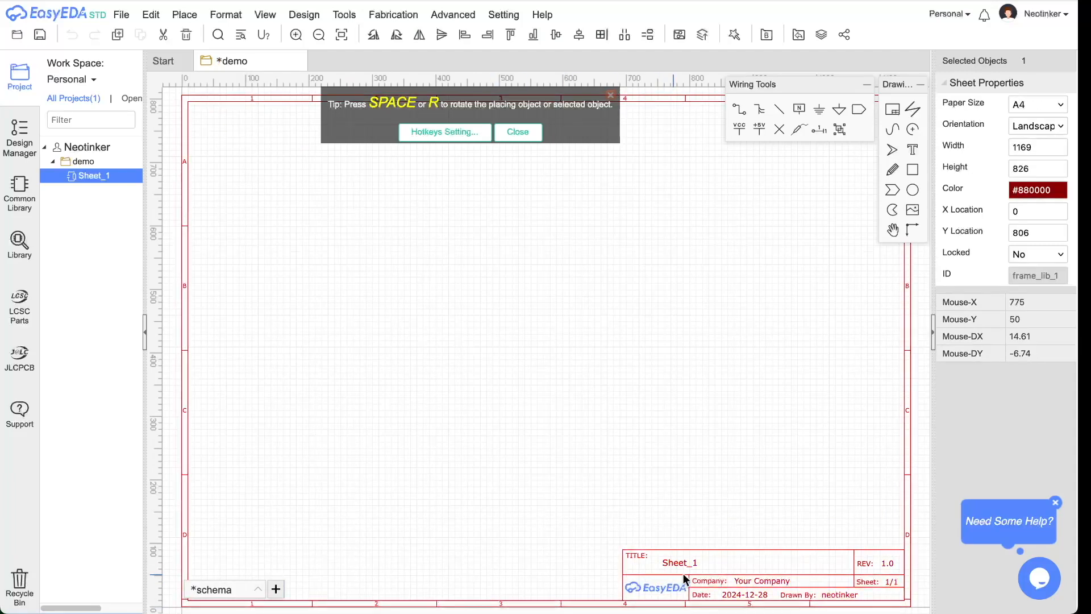
- Replace 'Your Company' in the title block with the designer's name and close the rotation tip
{"action": "left_click", "coordinate": [768, 581]}
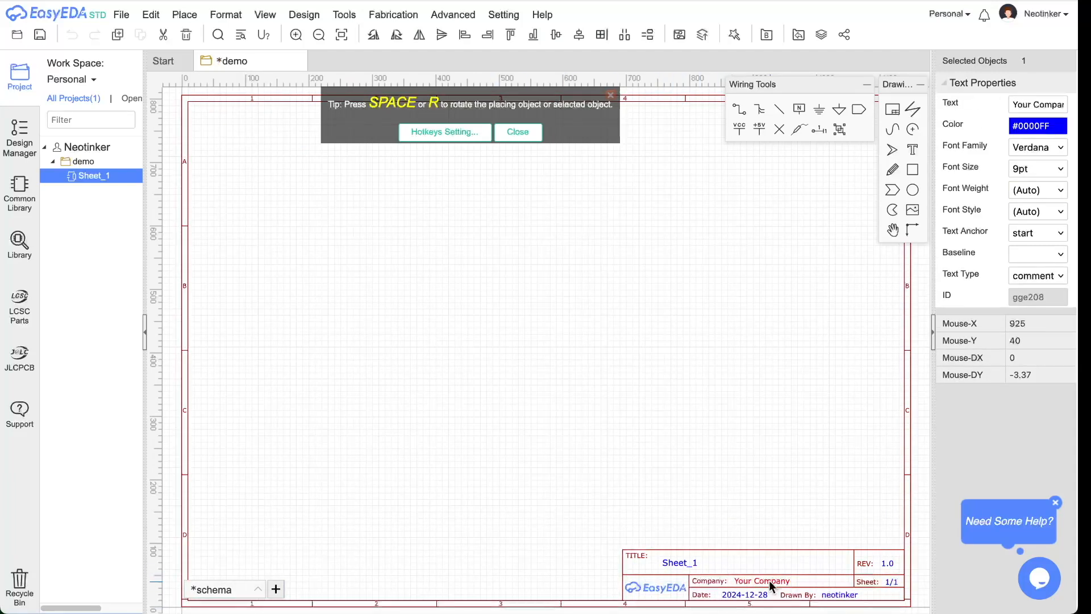
{"action": "double_click", "coordinate": [768, 581]}
{"action": "type", "text": "Neotinkrr"}
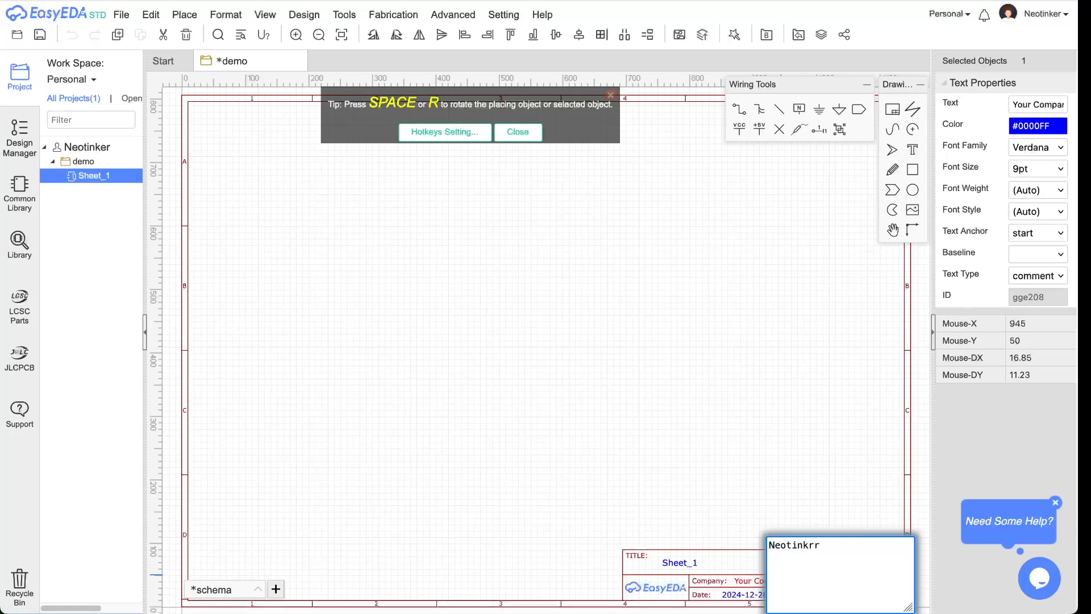
{"action": "key", "text": "BackSpace"}
{"action": "key", "text": "BackSpace"}
{"action": "type", "text": "er"}
{"action": "key", "text": "Return"}
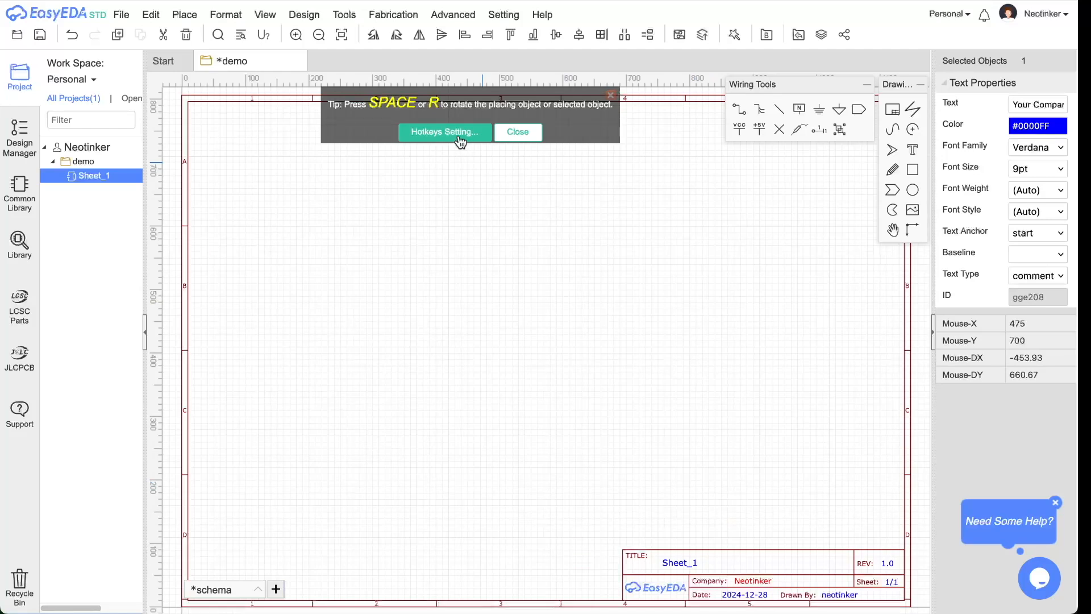
{"action": "left_click", "coordinate": [533, 136]}
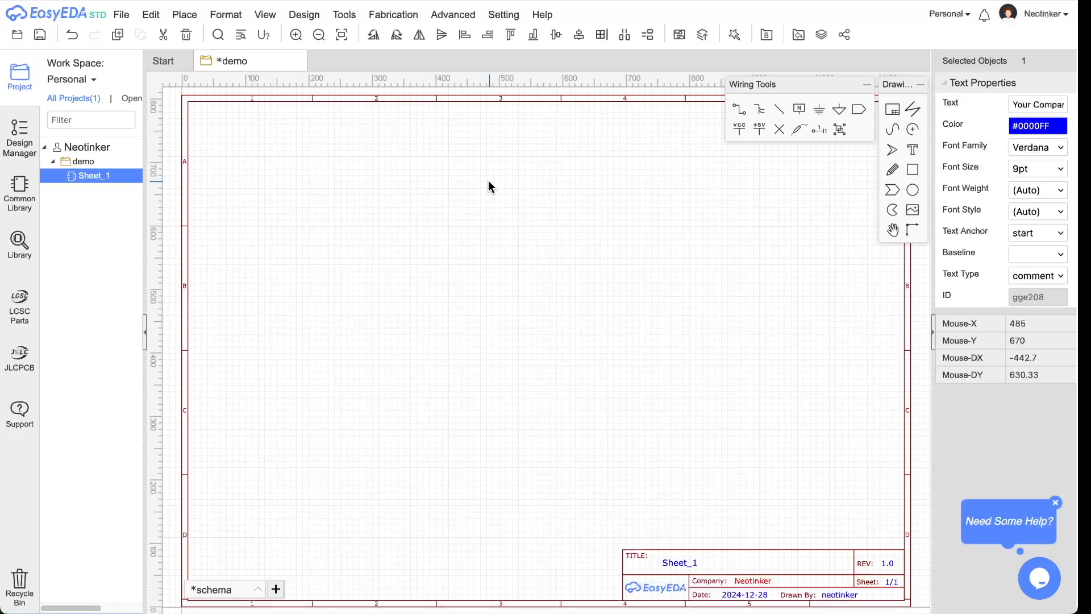
{"action": "key", "text": "super+Tab"}
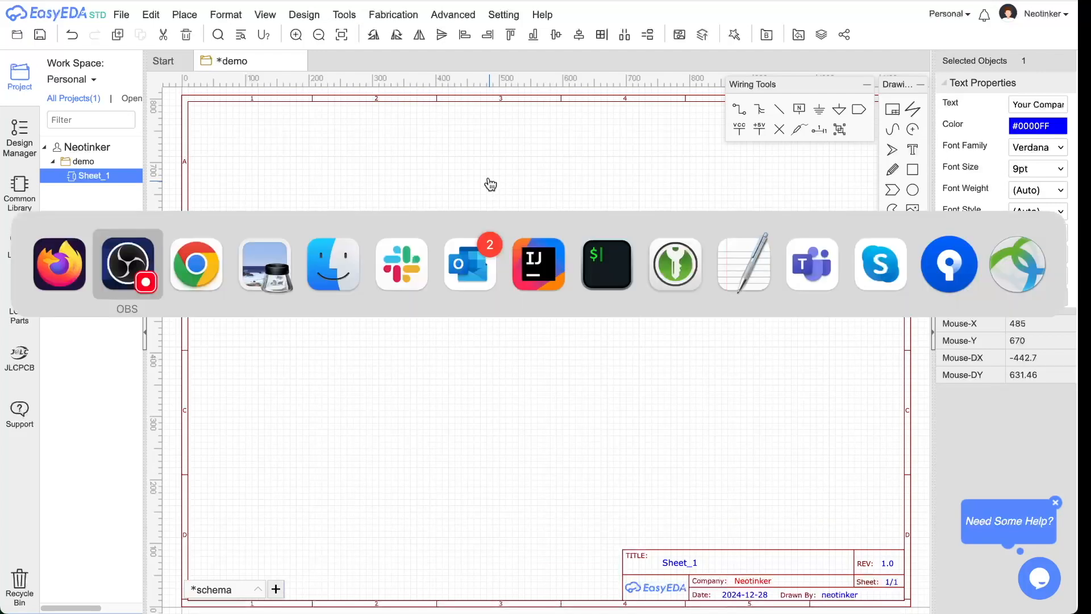
{"action": "key", "text": "super+Tab"}
{"action": "key", "text": "super+Tab"}
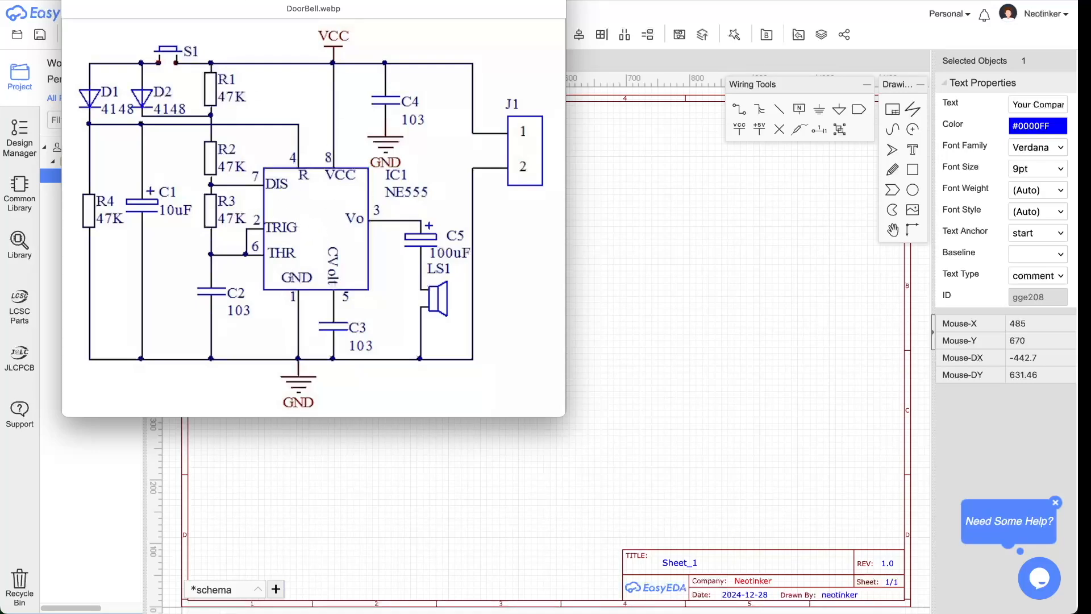
{"action": "left_click_drag", "start_coordinate": [245, 0], "coordinate": [221, 0]}
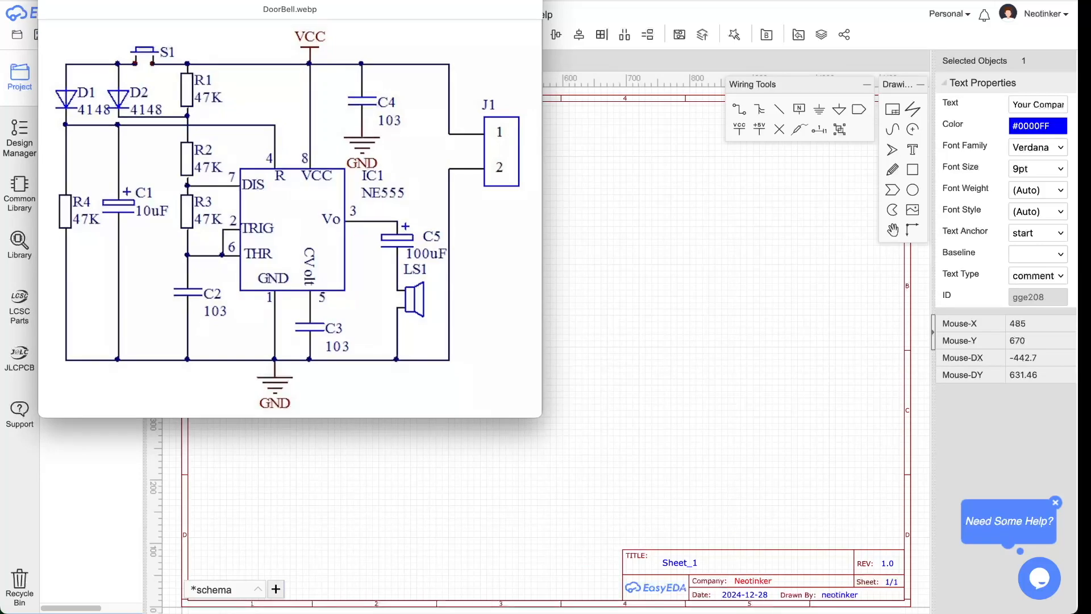
{"action": "left_click_drag", "start_coordinate": [221, 1], "coordinate": [756, 0]}
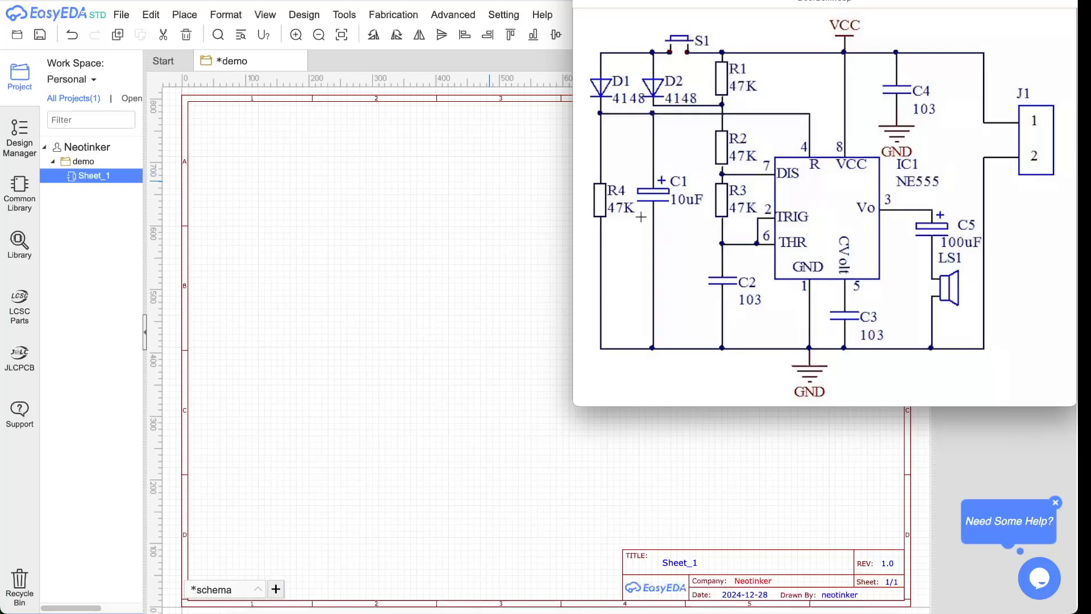
{"action": "left_click", "coordinate": [23, 190]}
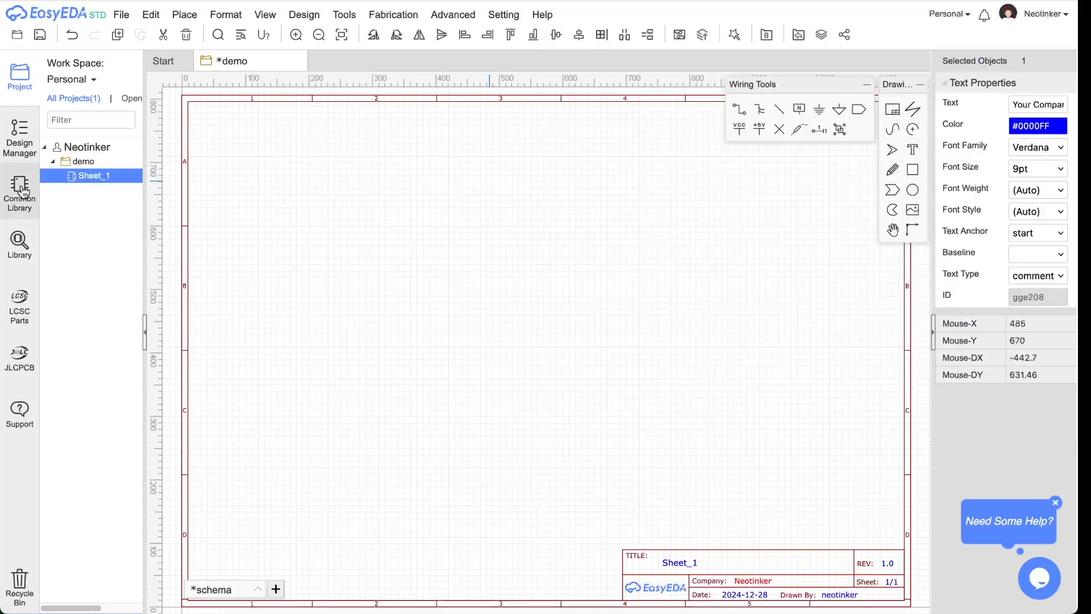
- Choose the R_AXIAL-0.5_EU resistor in the Common Library and pick it up for placement
{"action": "left_click", "coordinate": [22, 192]}
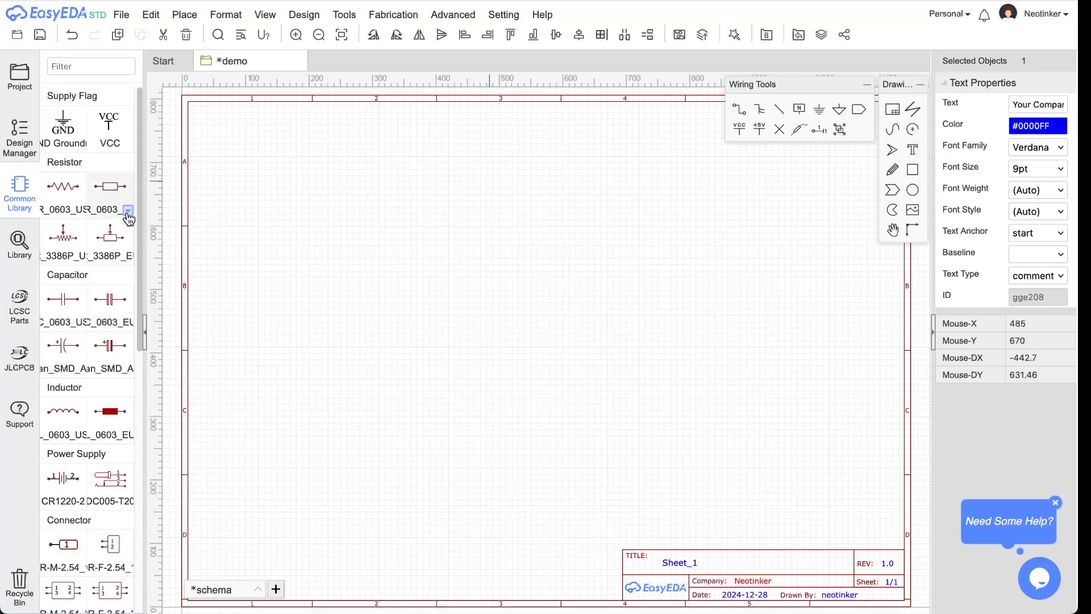
{"action": "left_click", "coordinate": [128, 211]}
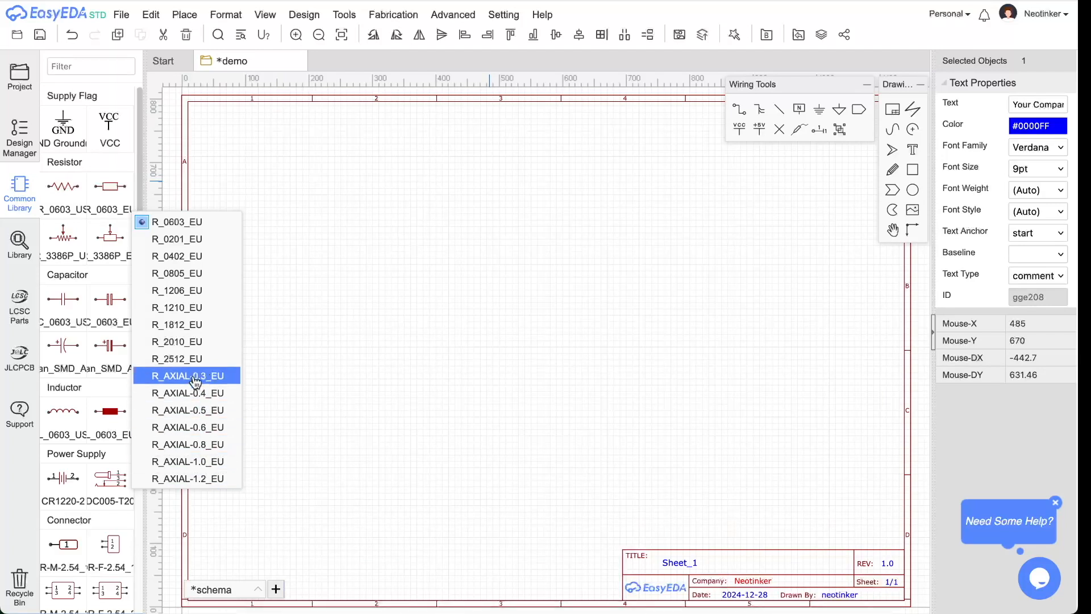
{"action": "left_click", "coordinate": [213, 410]}
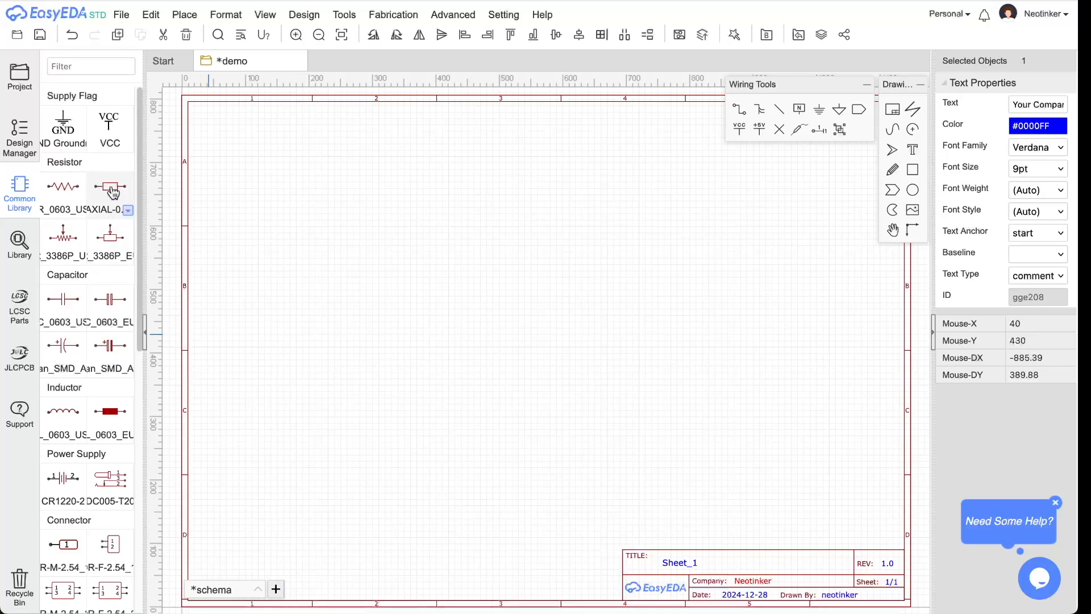
{"action": "left_click", "coordinate": [216, 210]}
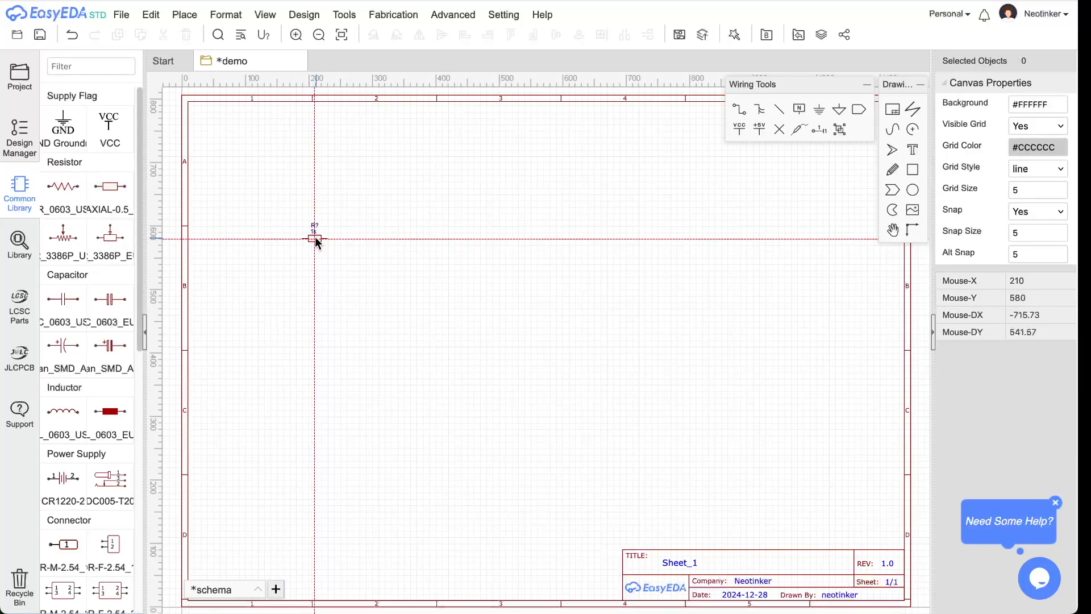
- Place the 1k resistor R1 at the sheet's upper left and cancel the extra floating resistor
{"action": "left_click", "coordinate": [317, 238]}
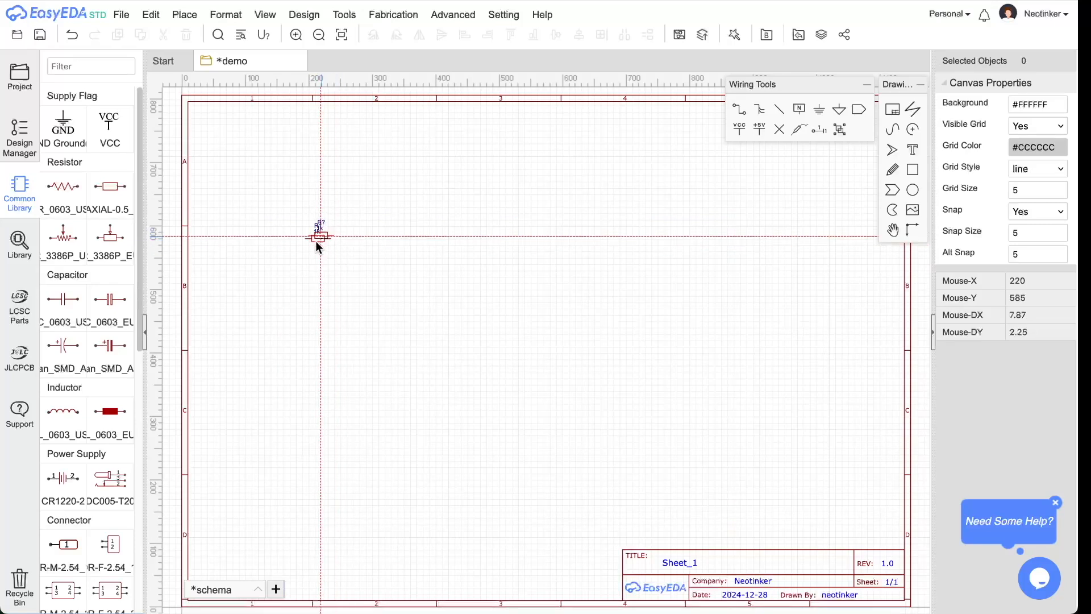
{"action": "scroll", "coordinate": [331, 249], "scroll_direction": "up", "scroll_amount": 1}
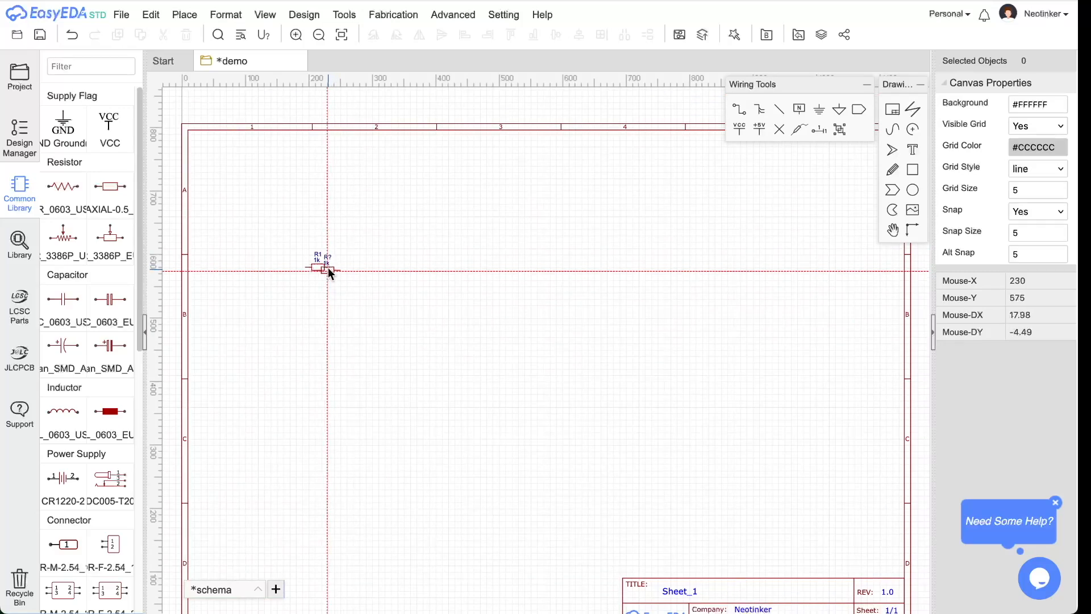
{"action": "scroll", "coordinate": [360, 275], "scroll_direction": "up", "scroll_amount": 1}
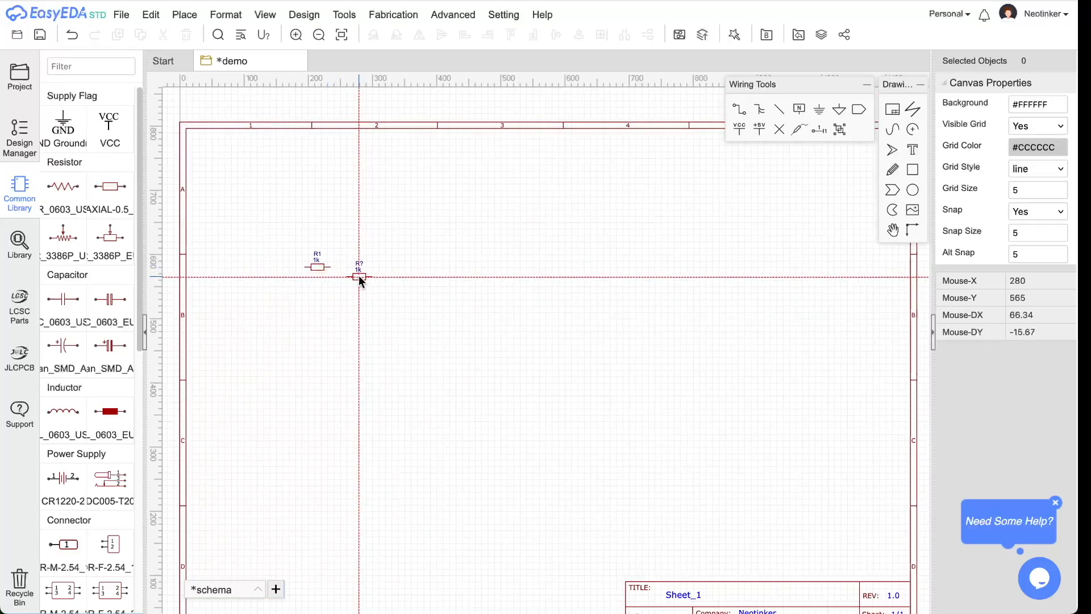
{"action": "scroll", "coordinate": [358, 275], "scroll_direction": "up", "scroll_amount": 1}
{"action": "scroll", "coordinate": [340, 267], "scroll_direction": "up", "scroll_amount": 1}
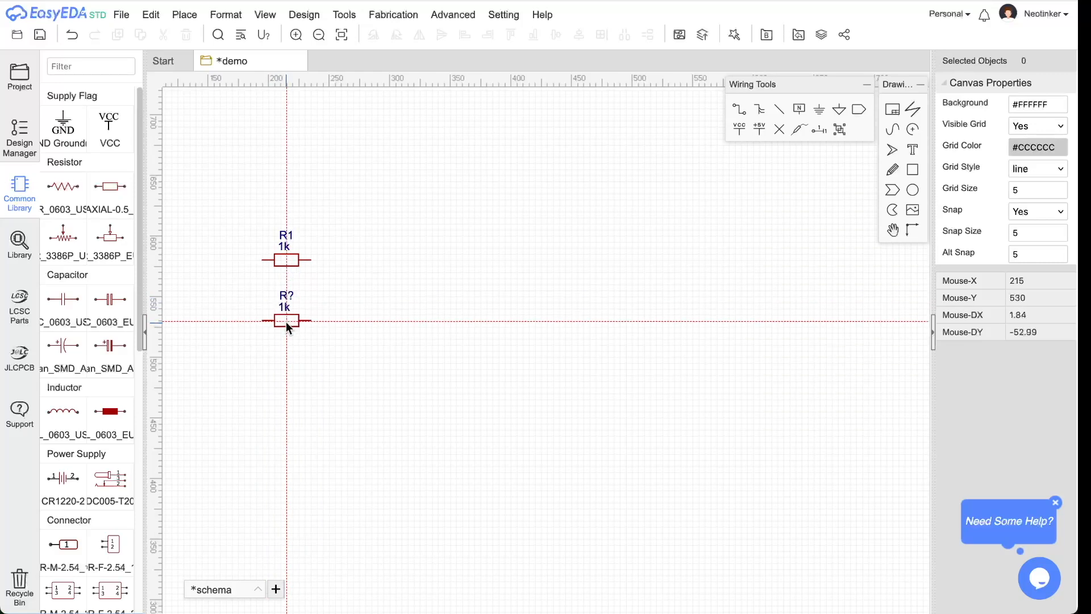
{"action": "key", "text": "Escape"}
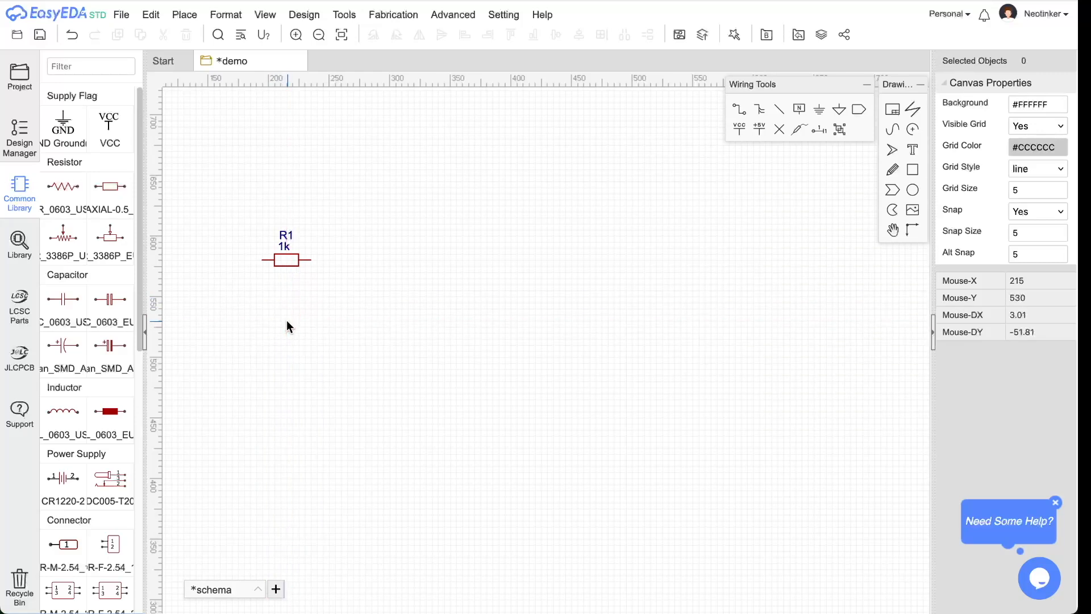
- Change resistor R1's value from 1k to 47k
{"action": "left_click", "coordinate": [284, 261]}
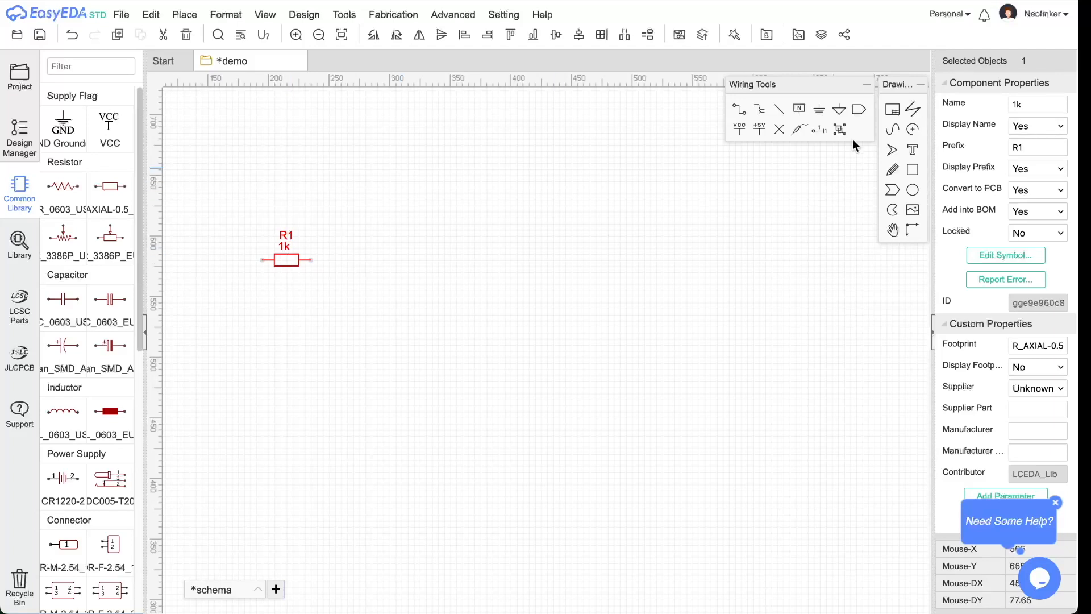
{"action": "double_click", "coordinate": [1033, 109]}
{"action": "type", "text": "čký"}
{"action": "key", "text": "BackSpace"}
{"action": "key", "text": "BackSpace"}
{"action": "key", "text": "ctrl+space"}
{"action": "type", "text": "47"}
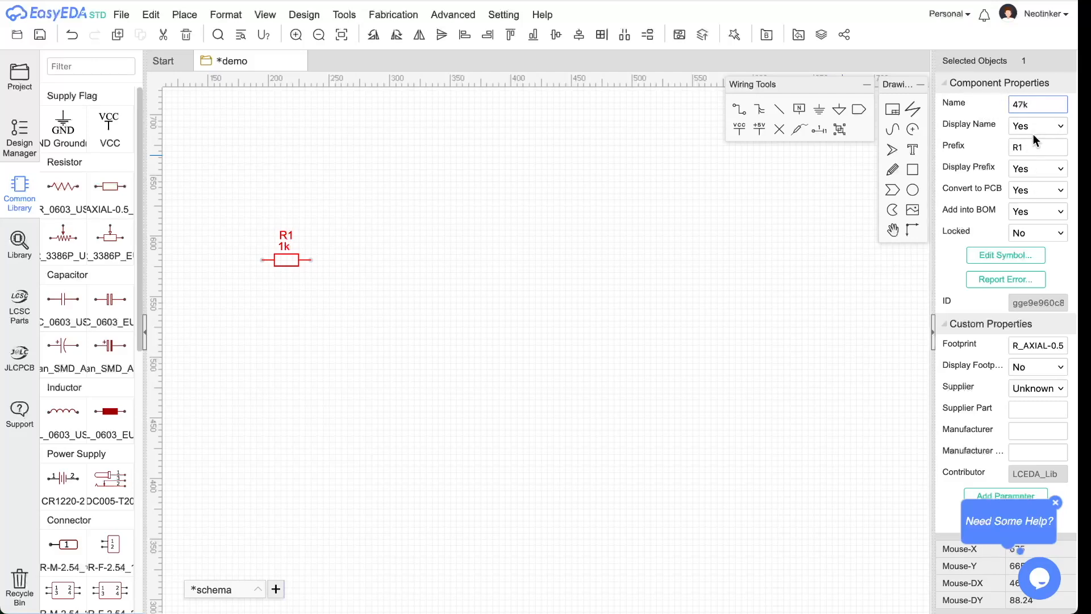
{"action": "double_click", "coordinate": [1037, 149]}
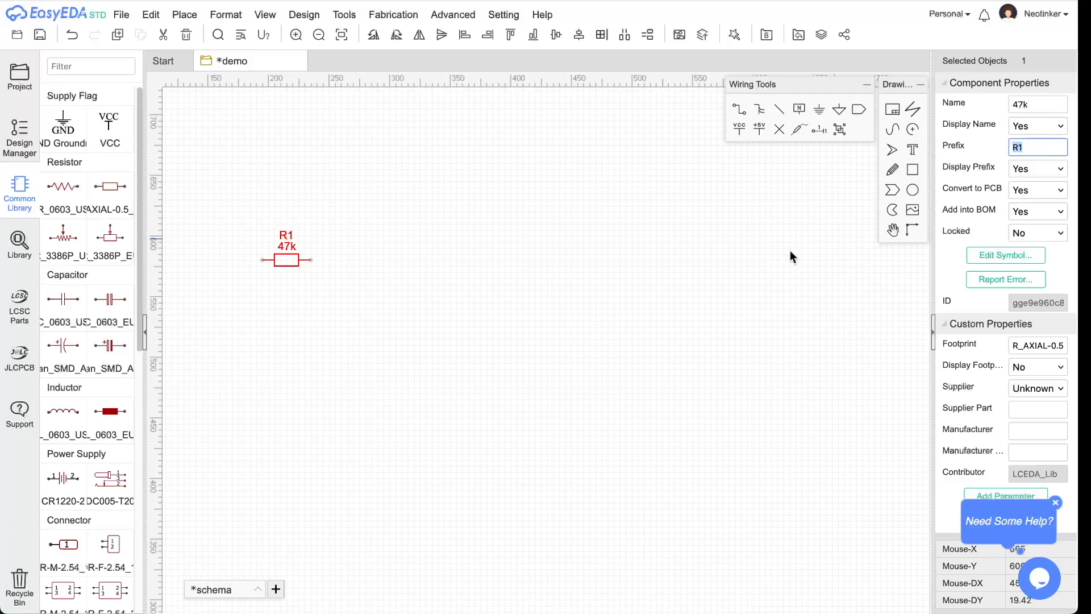
- Copy R1 and paste three 47k copies, R2, R3 and R4, stacked below it
{"action": "left_click", "coordinate": [293, 260]}
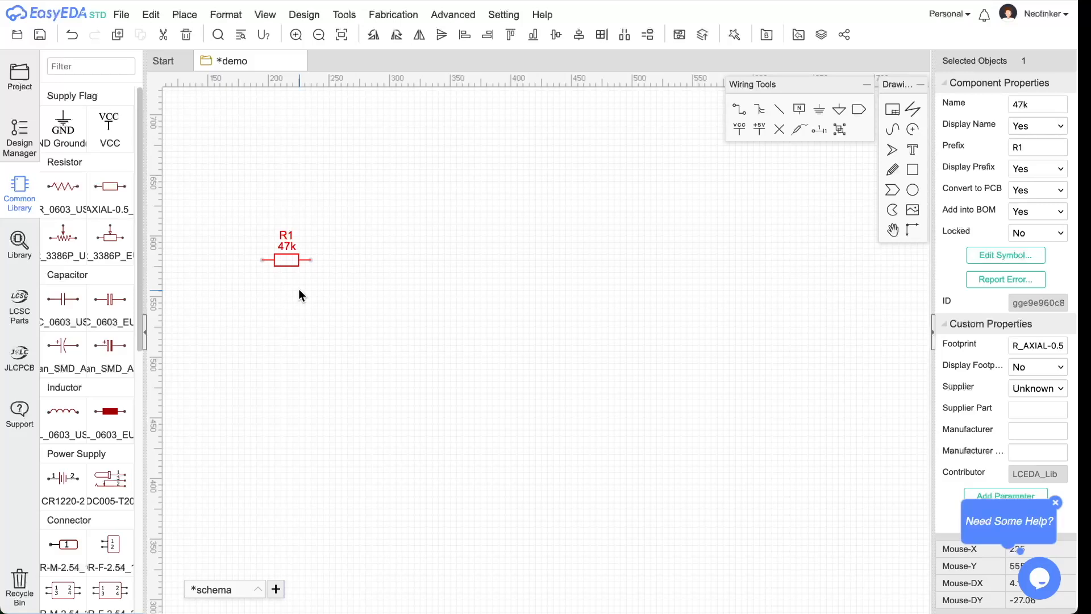
{"action": "key", "text": "ctrl+c"}
{"action": "left_click", "coordinate": [307, 287]}
{"action": "key", "text": "ctrl+v"}
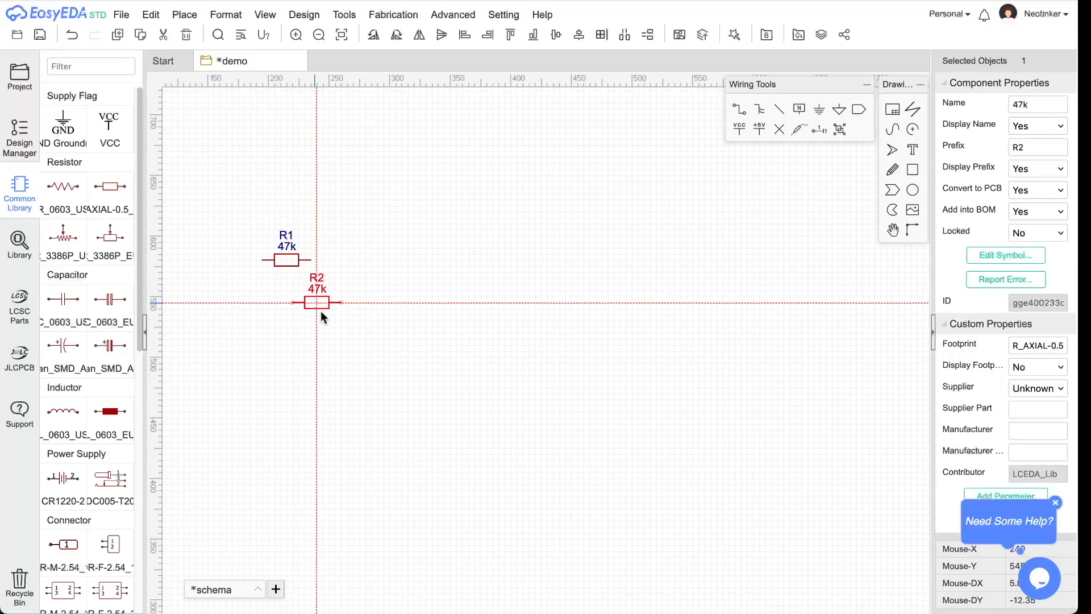
{"action": "left_click", "coordinate": [286, 312]}
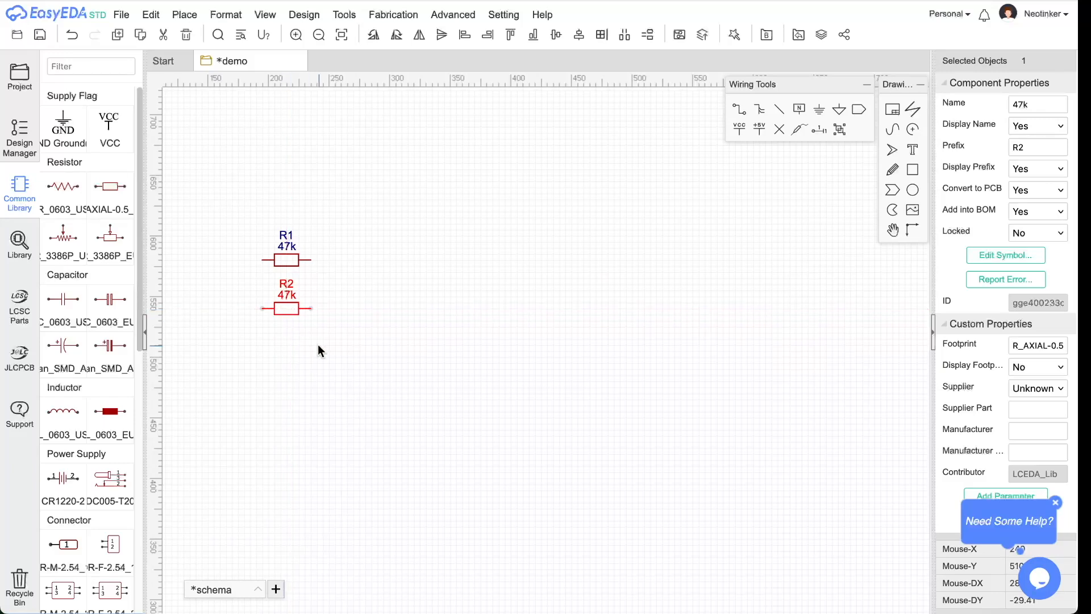
{"action": "key", "text": "ctrl+v"}
{"action": "left_click", "coordinate": [286, 350]}
{"action": "key", "text": "ctrl+v"}
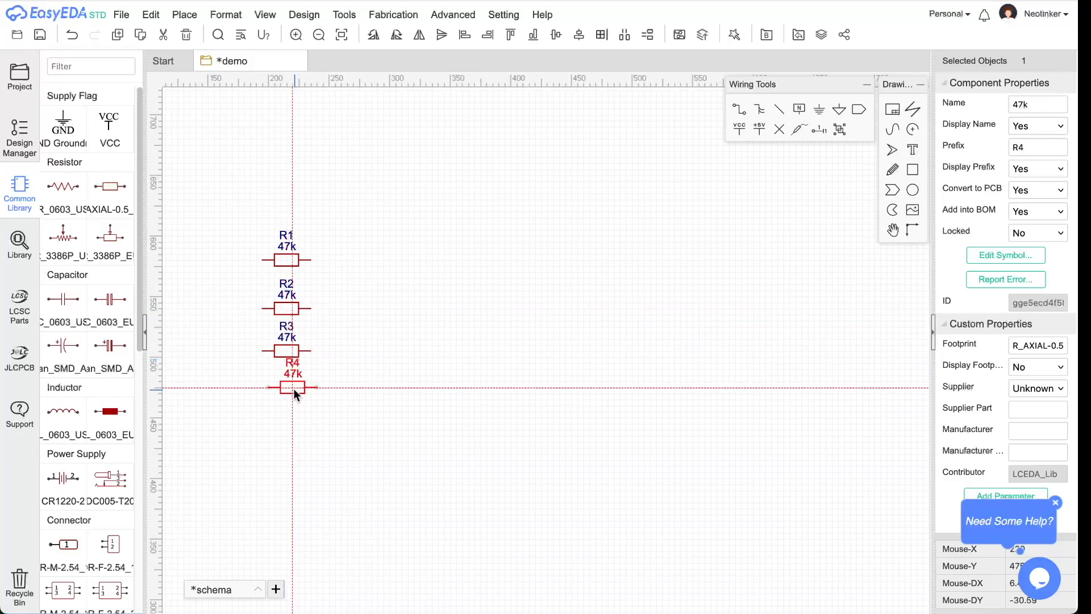
{"action": "left_click", "coordinate": [287, 405]}
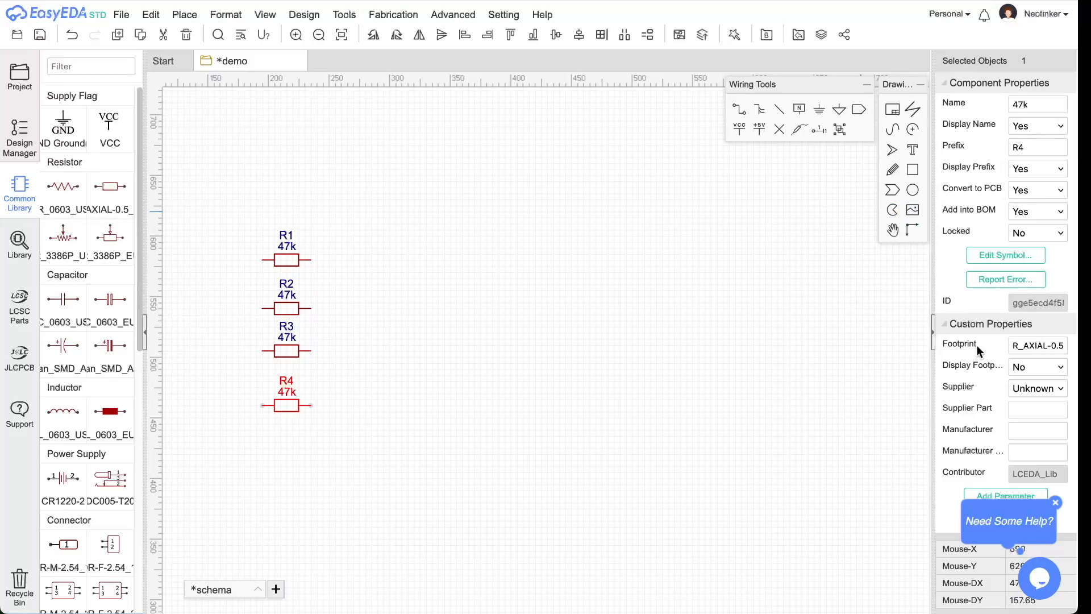
{"action": "left_click", "coordinate": [1033, 346]}
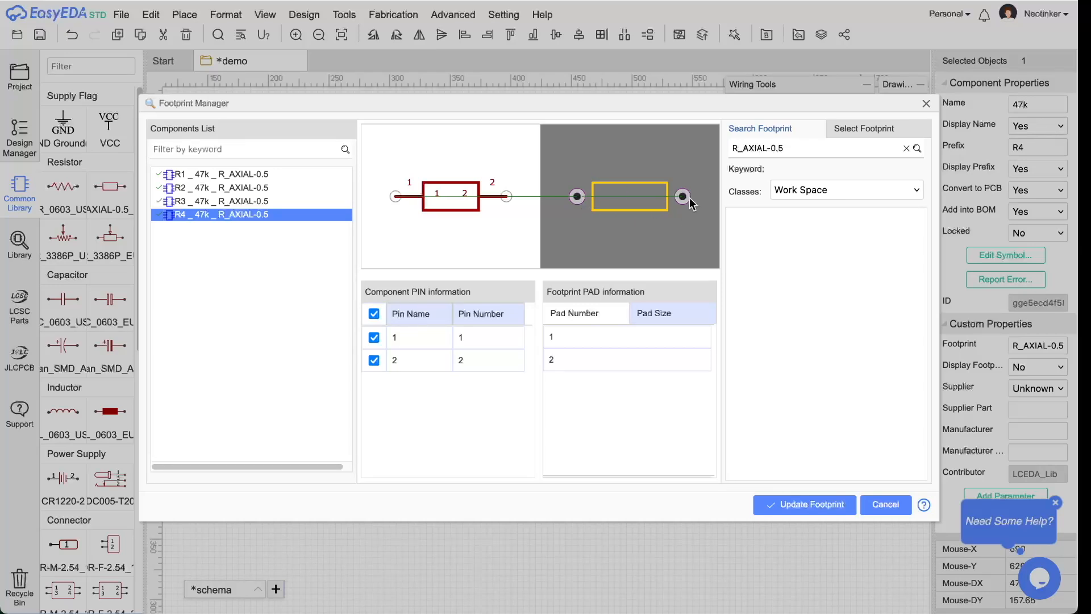
{"action": "left_click", "coordinate": [884, 505]}
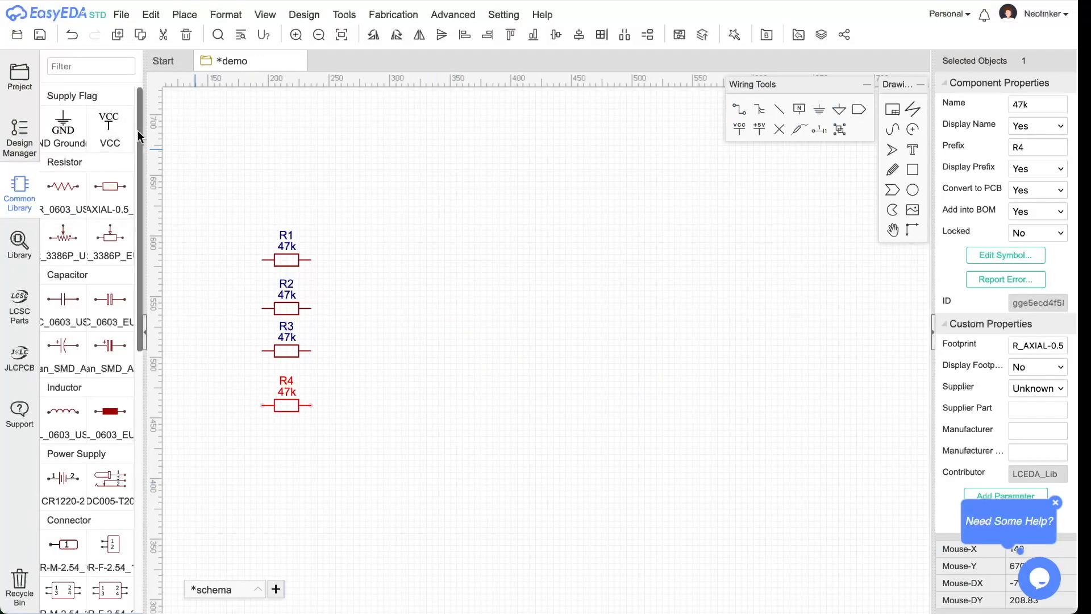
{"action": "key", "text": "super+Tab"}
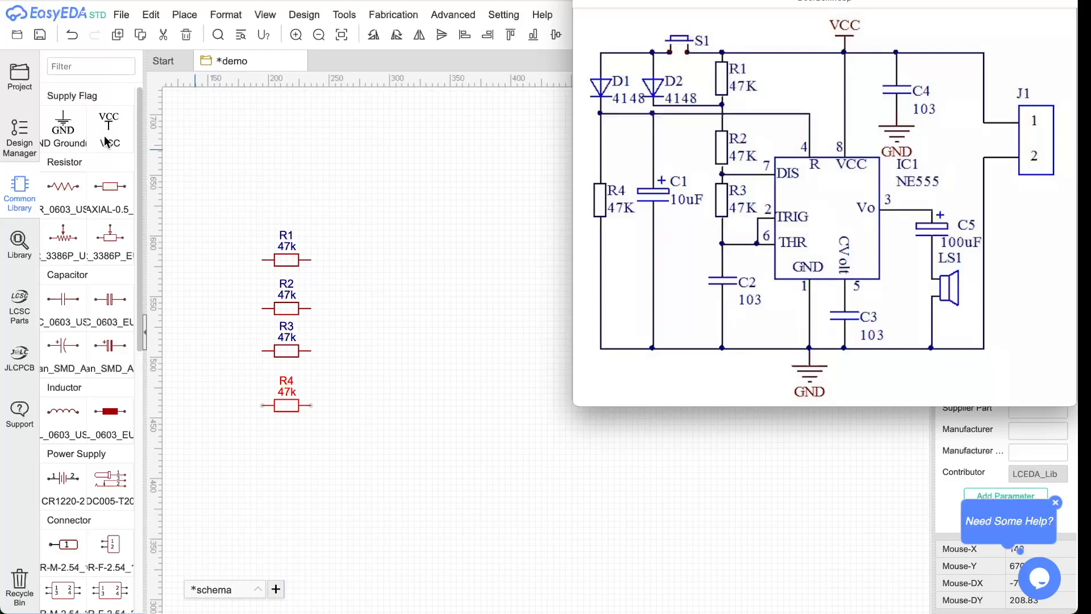
{"action": "left_click", "coordinate": [223, 183]}
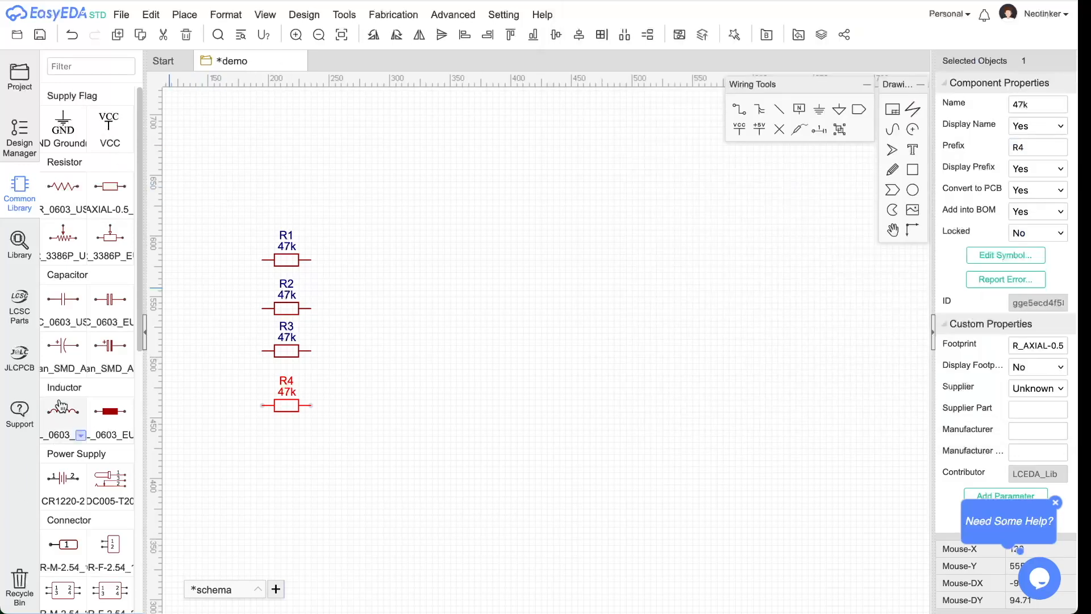
{"action": "scroll", "coordinate": [105, 308], "scroll_direction": "down", "scroll_amount": 2}
- Place 1N4148 diodes D1 and D2 right of the resistors, checking the reference schematic
{"action": "scroll", "coordinate": [105, 307], "scroll_direction": "down", "scroll_amount": 5}
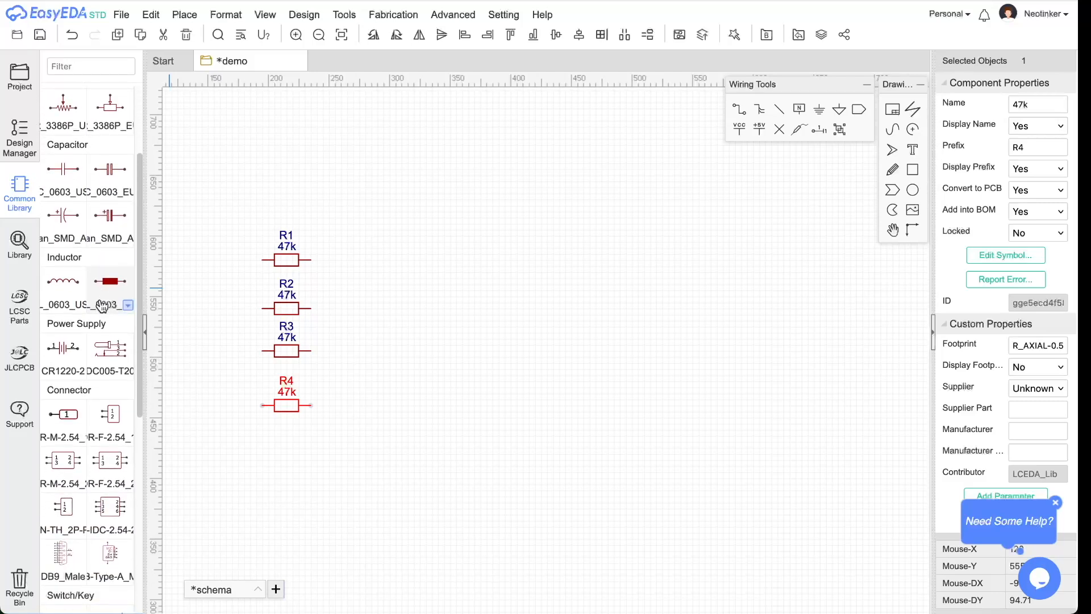
{"action": "scroll", "coordinate": [101, 312], "scroll_direction": "down", "scroll_amount": 1}
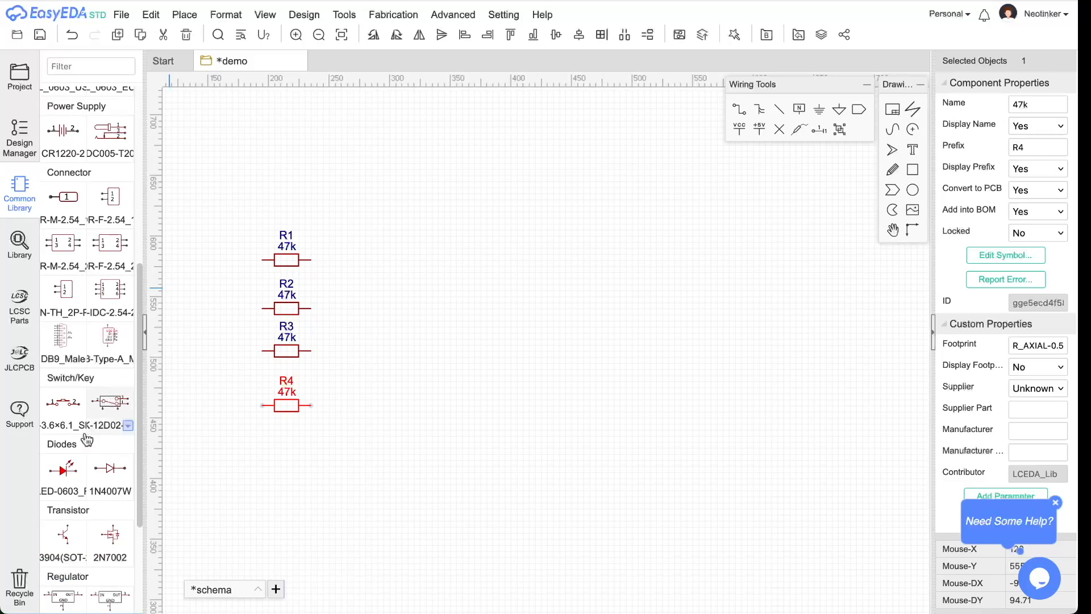
{"action": "left_click", "coordinate": [129, 494]}
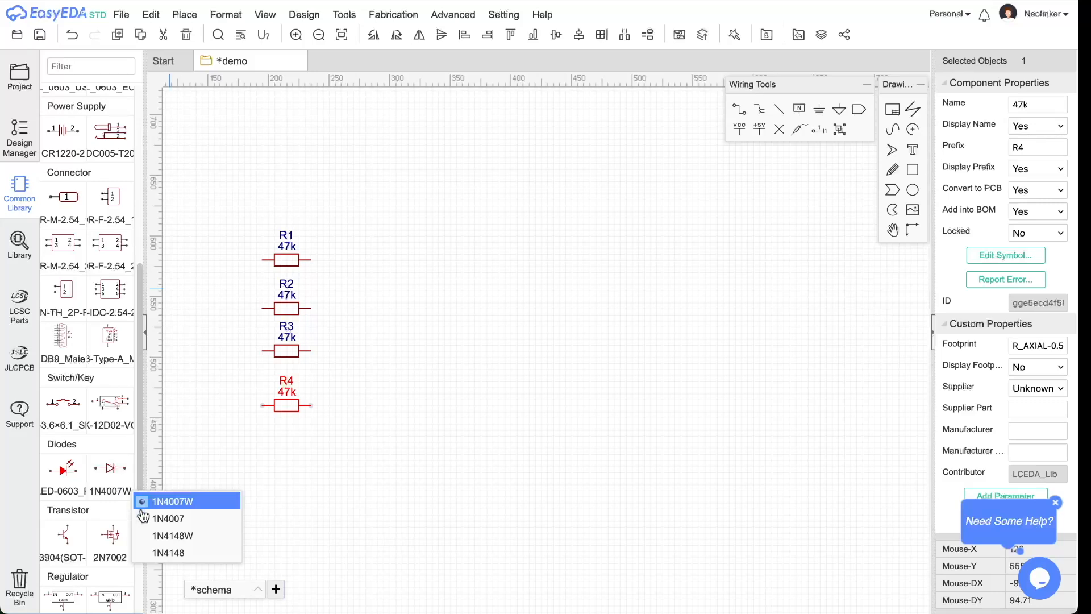
{"action": "left_click", "coordinate": [189, 554]}
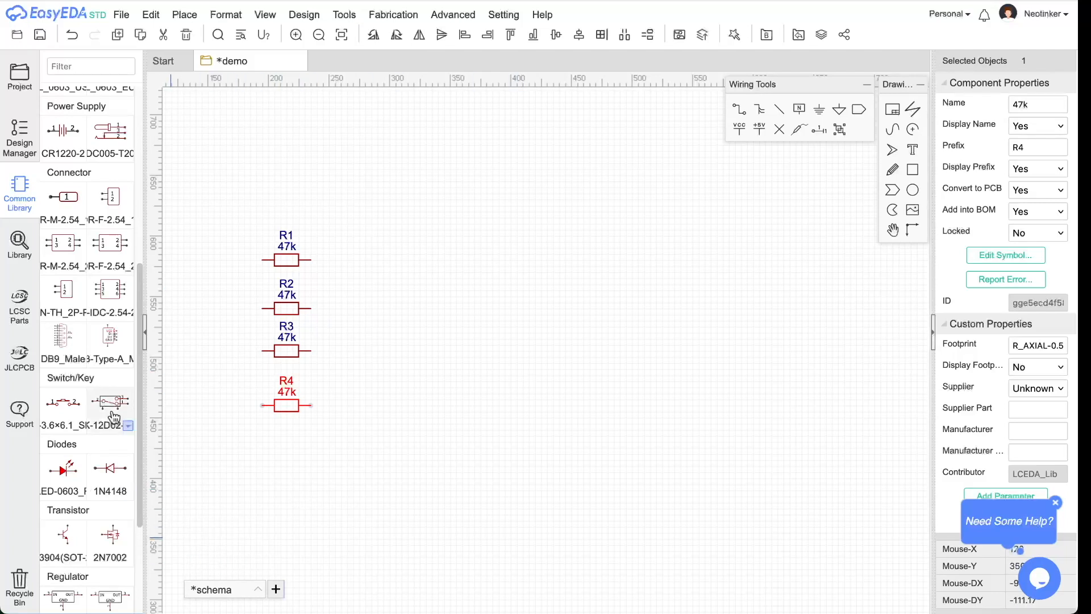
{"action": "left_click", "coordinate": [110, 467]}
{"action": "left_click", "coordinate": [506, 253]}
{"action": "left_click", "coordinate": [508, 355]}
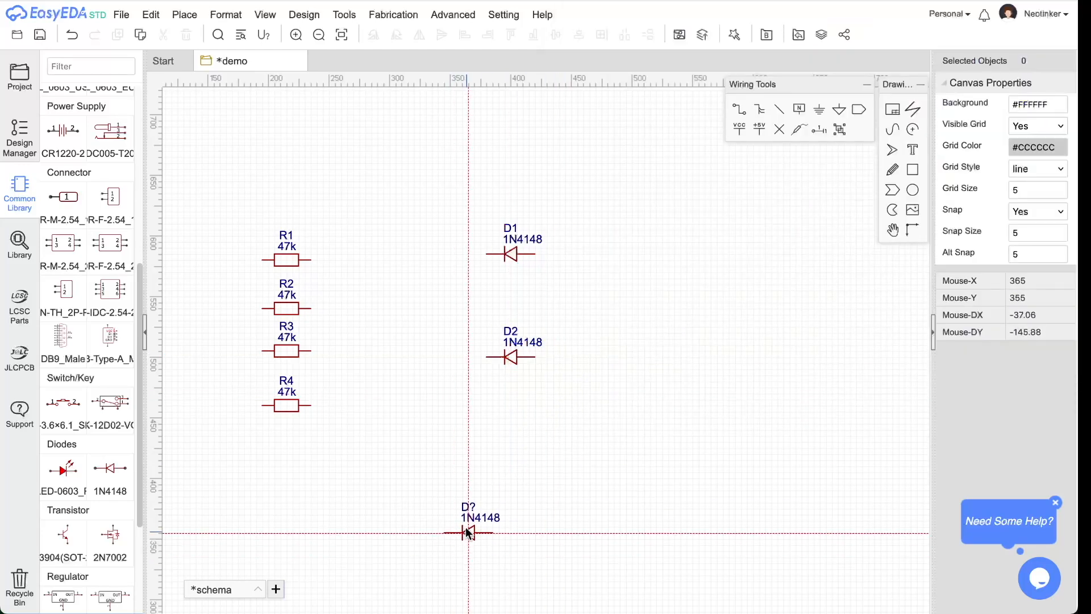
{"action": "key", "text": "Escape"}
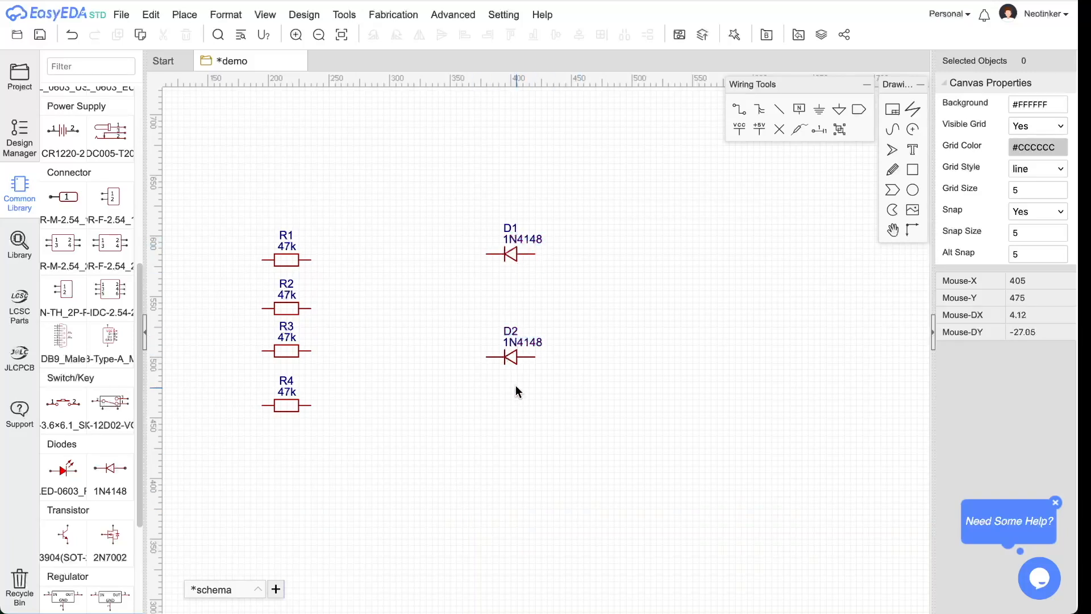
{"action": "key", "text": "super+Tab"}
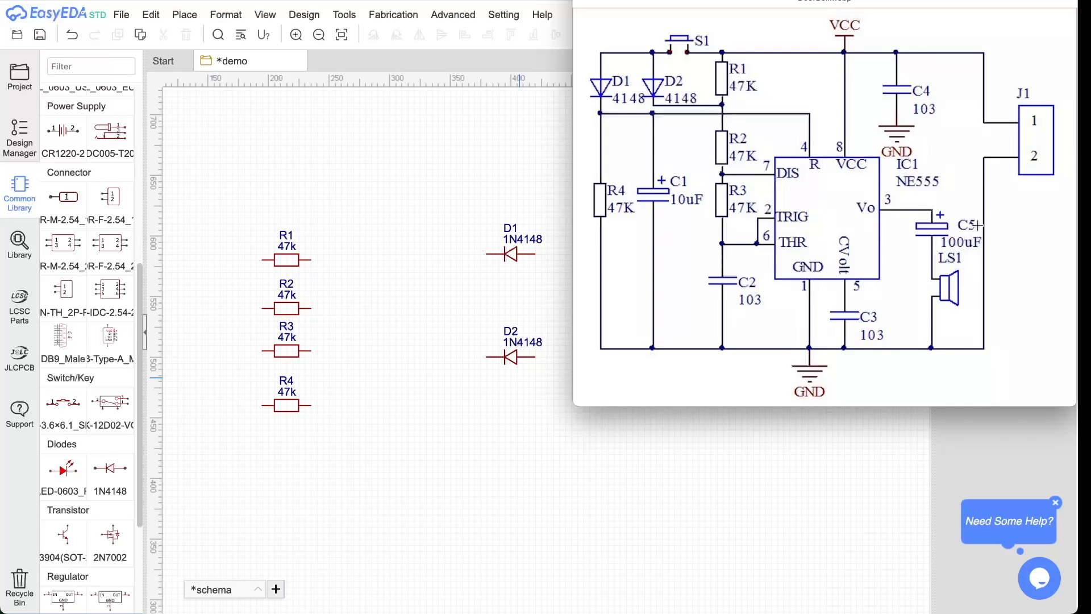
{"action": "left_click", "coordinate": [114, 476]}
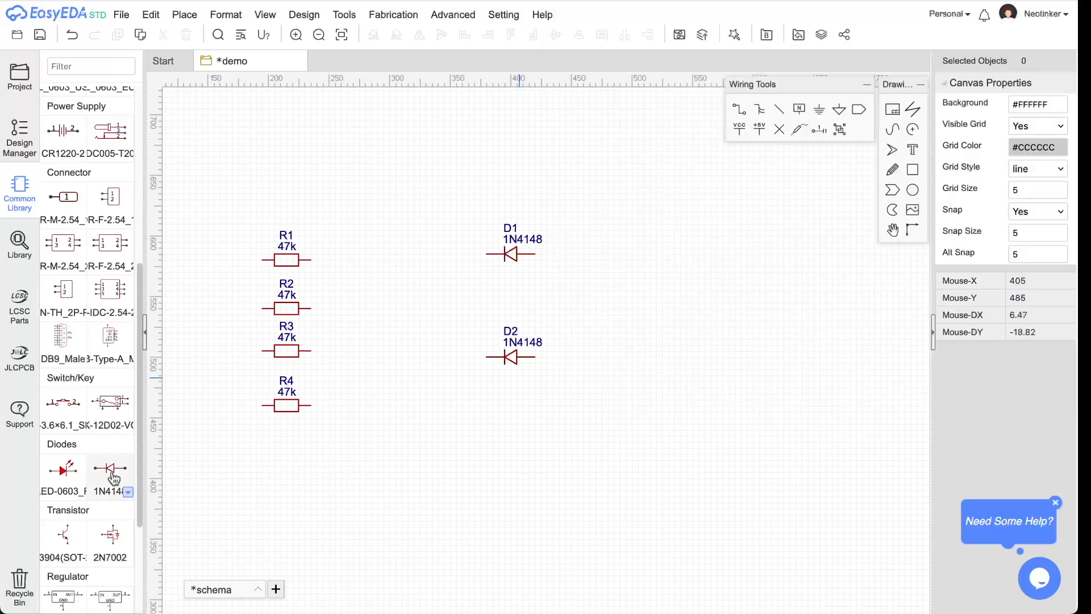
- Place two C_Ele_TH_D5.0×F2.0_EU electrolytic capacitors, C1 and C2, right of R4
{"action": "left_click_drag", "start_coordinate": [139, 493], "coordinate": [170, 270]}
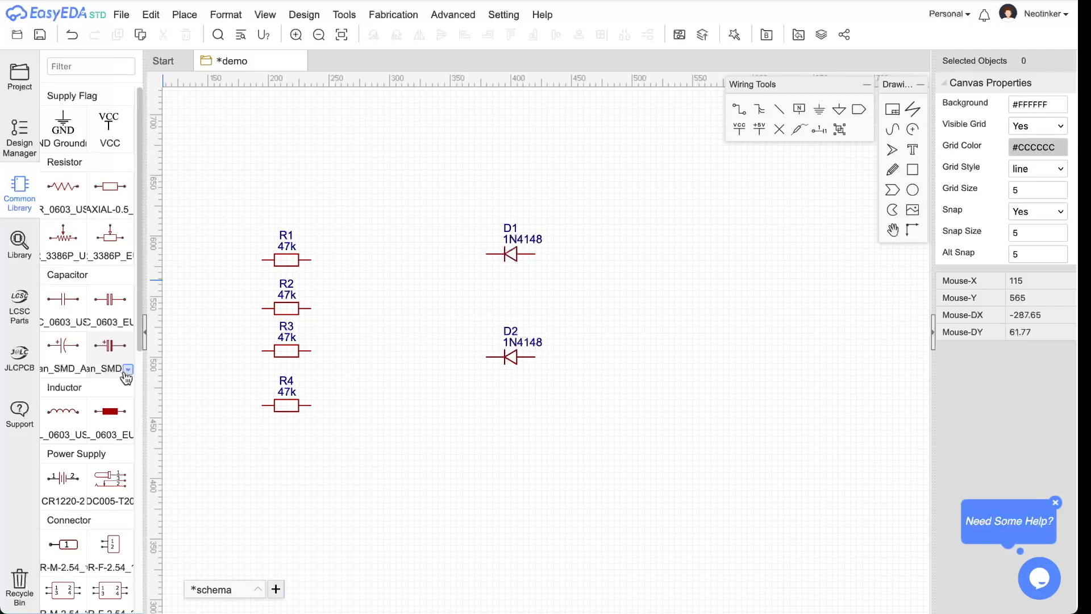
{"action": "left_click", "coordinate": [129, 371]}
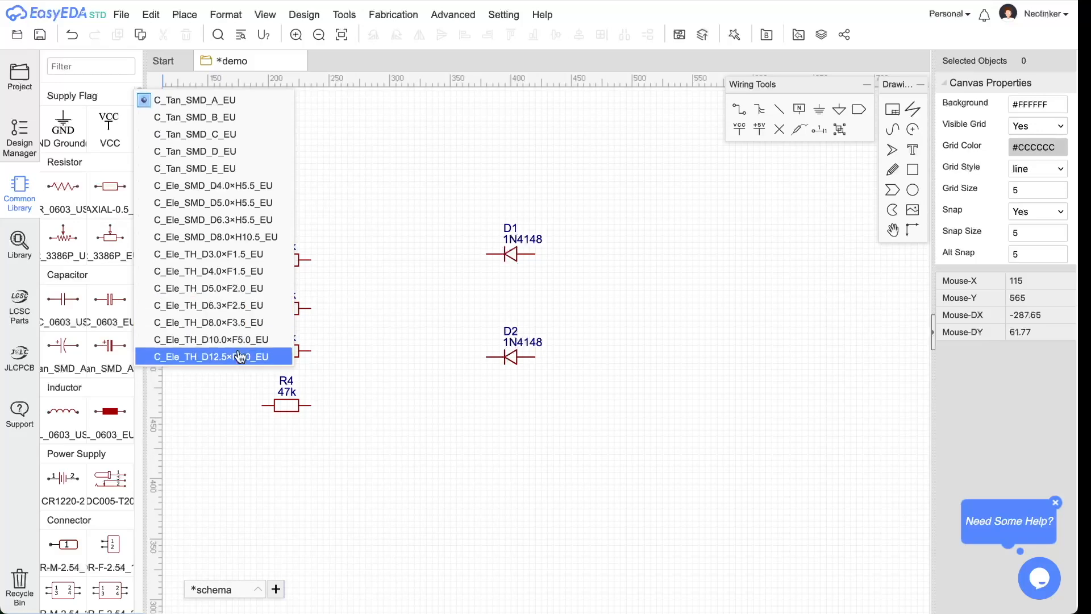
{"action": "left_click", "coordinate": [223, 290]}
{"action": "left_click", "coordinate": [109, 345]}
{"action": "left_click", "coordinate": [401, 421]}
{"action": "left_click", "coordinate": [497, 417]}
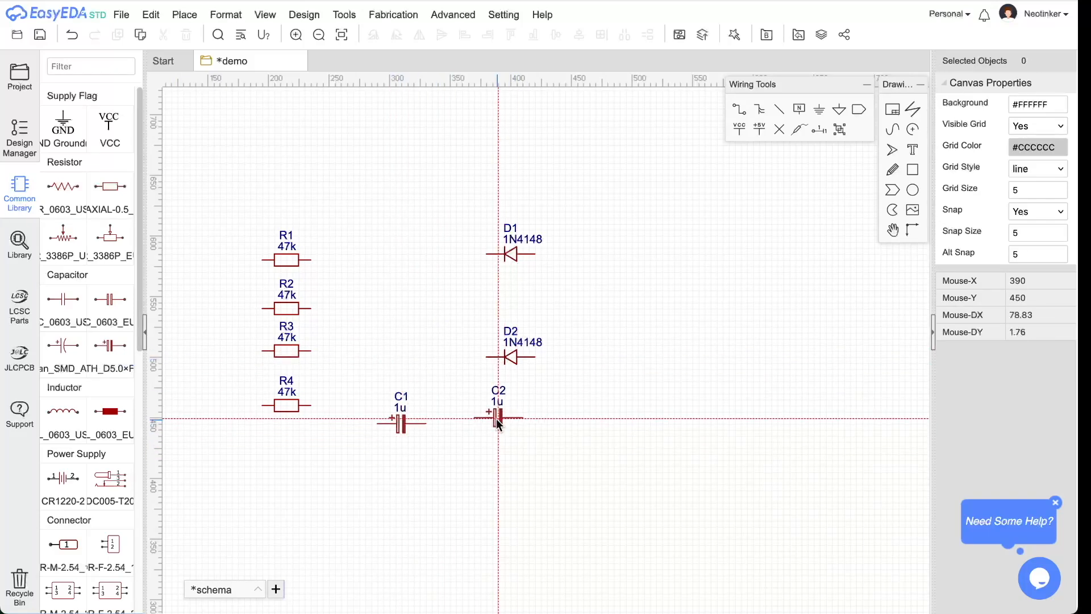
{"action": "key", "text": "Escape"}
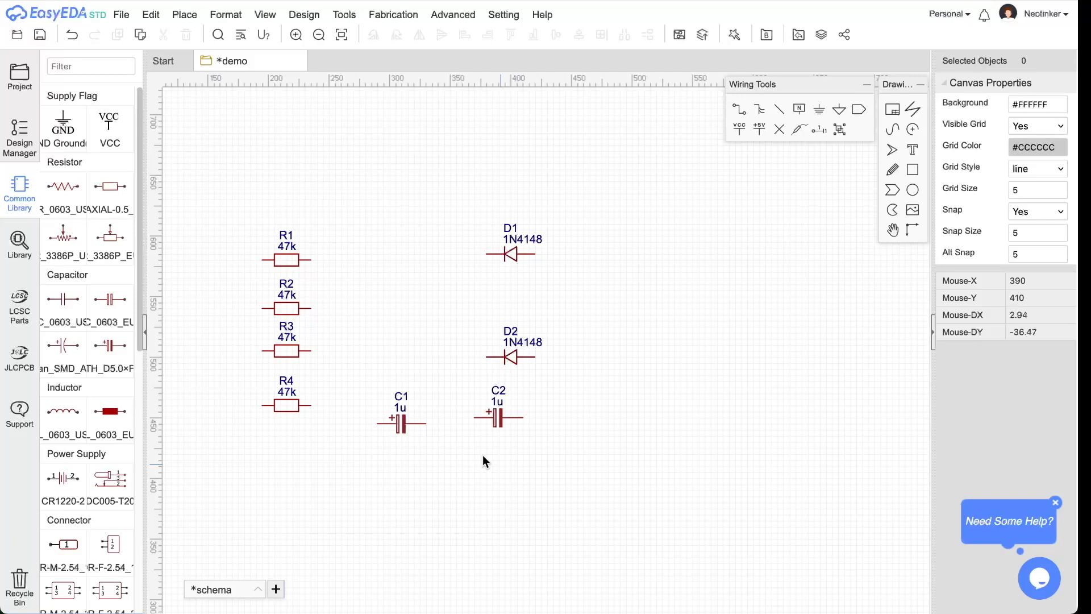
- Change capacitor C1's value from 1u to 10u
{"action": "left_click", "coordinate": [404, 426]}
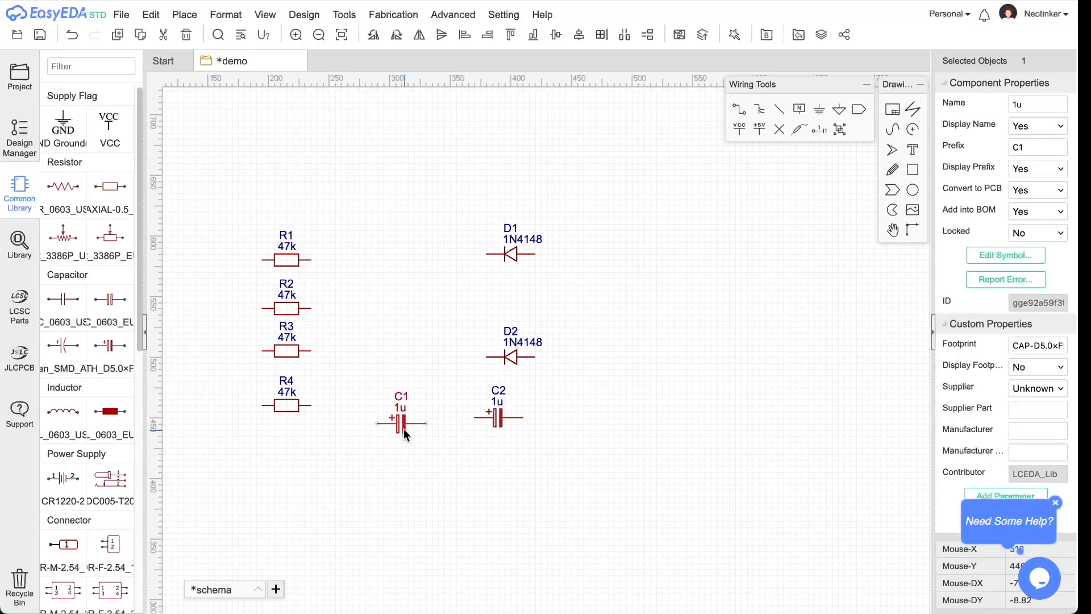
{"action": "left_click", "coordinate": [1033, 108]}
{"action": "key", "text": "super+Tab"}
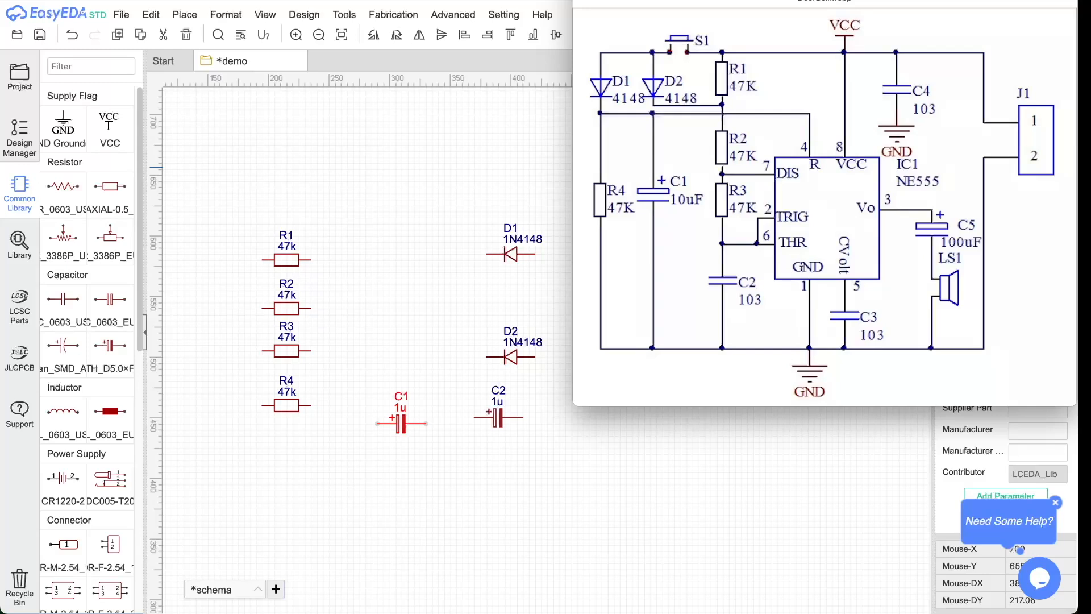
{"action": "key", "text": "super+Tab"}
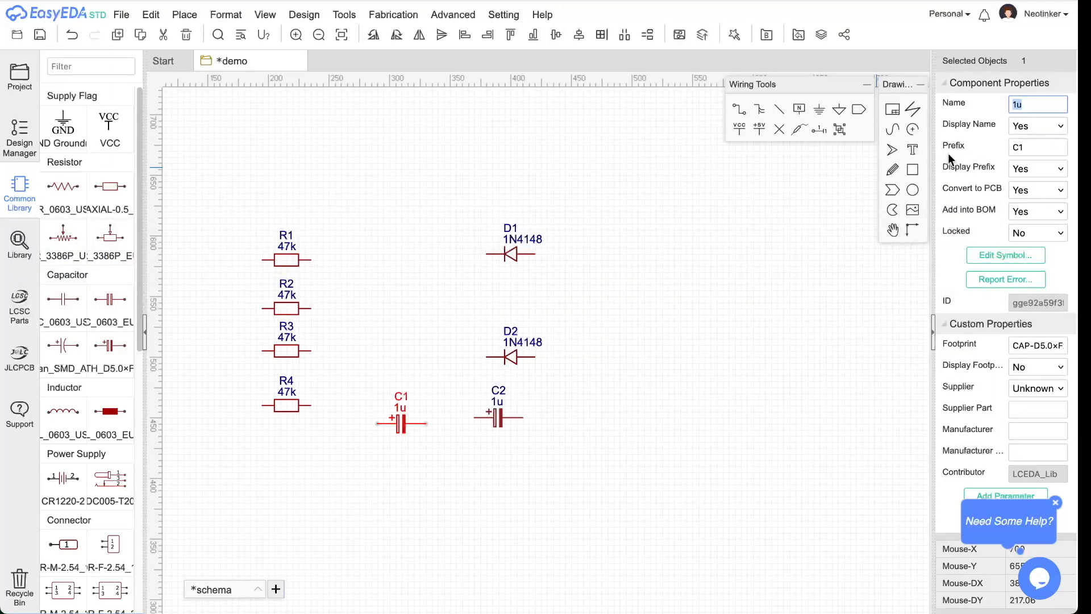
{"action": "left_click", "coordinate": [1021, 110]}
{"action": "left_click", "coordinate": [500, 420]}
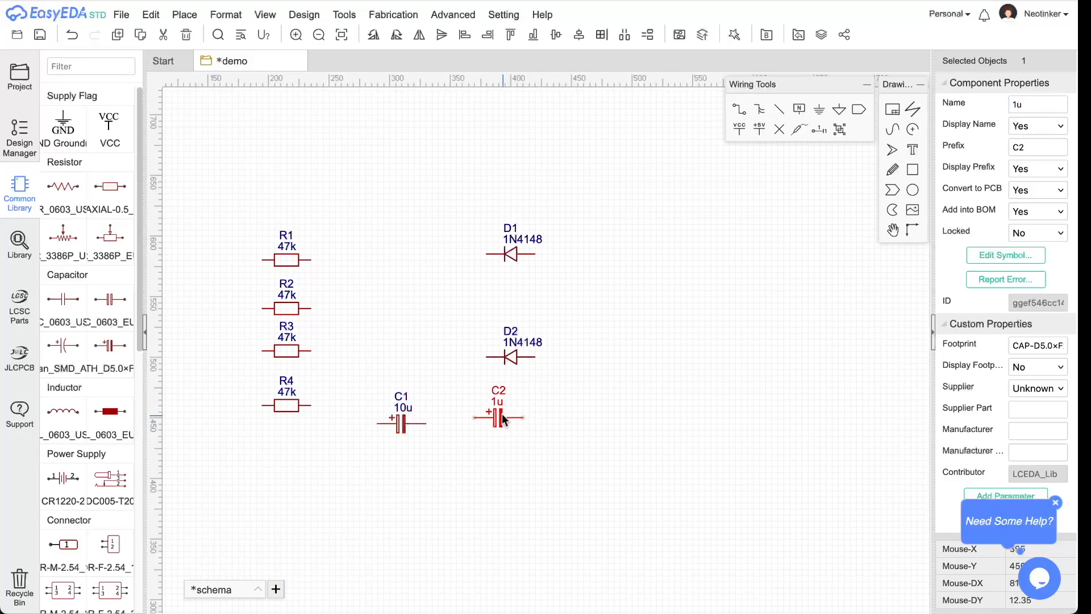
- Rename the second electrolytic capacitor to C5 with value 100u
{"action": "left_click", "coordinate": [1017, 147]}
{"action": "double_click", "coordinate": [1019, 105]}
{"action": "left_click", "coordinate": [1017, 105]}
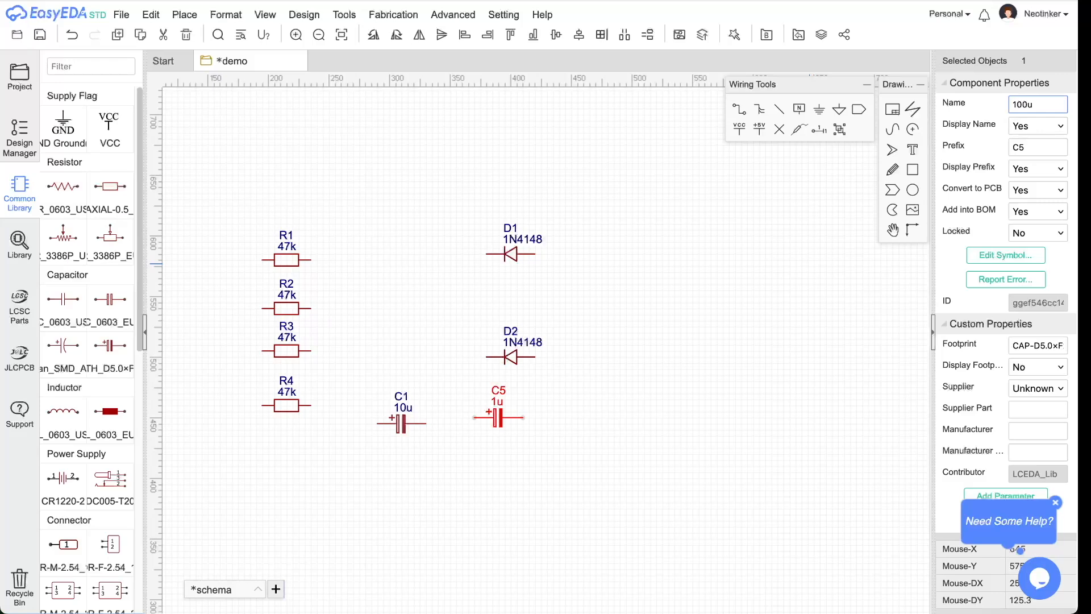
{"action": "left_click", "coordinate": [844, 336]}
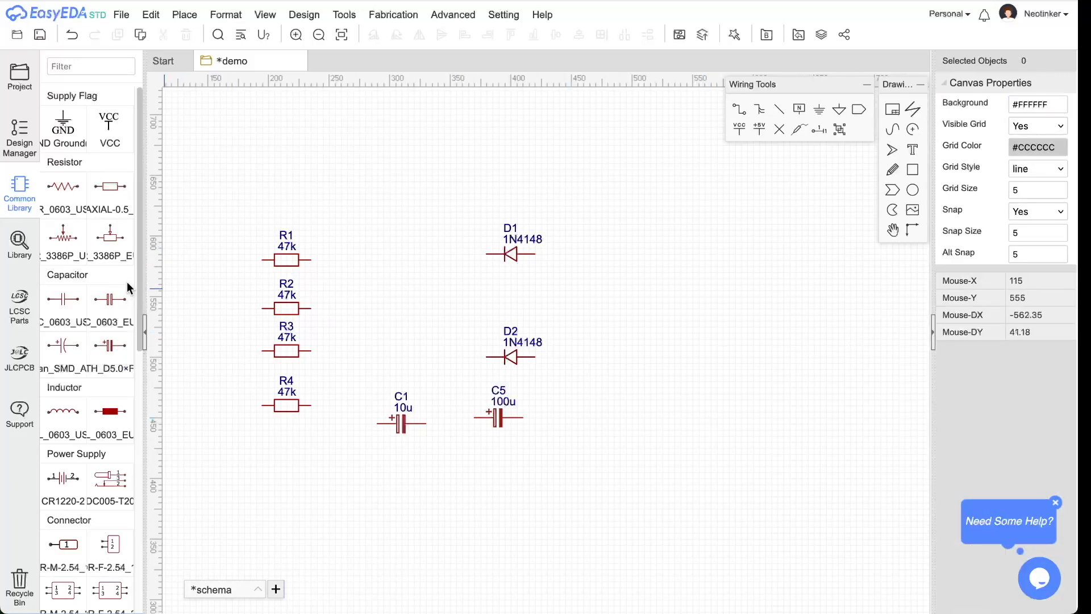
- Place three 0.1u RAD-0.2 capacitors, C2, C3 and C4, in a column
{"action": "left_click", "coordinate": [131, 322]}
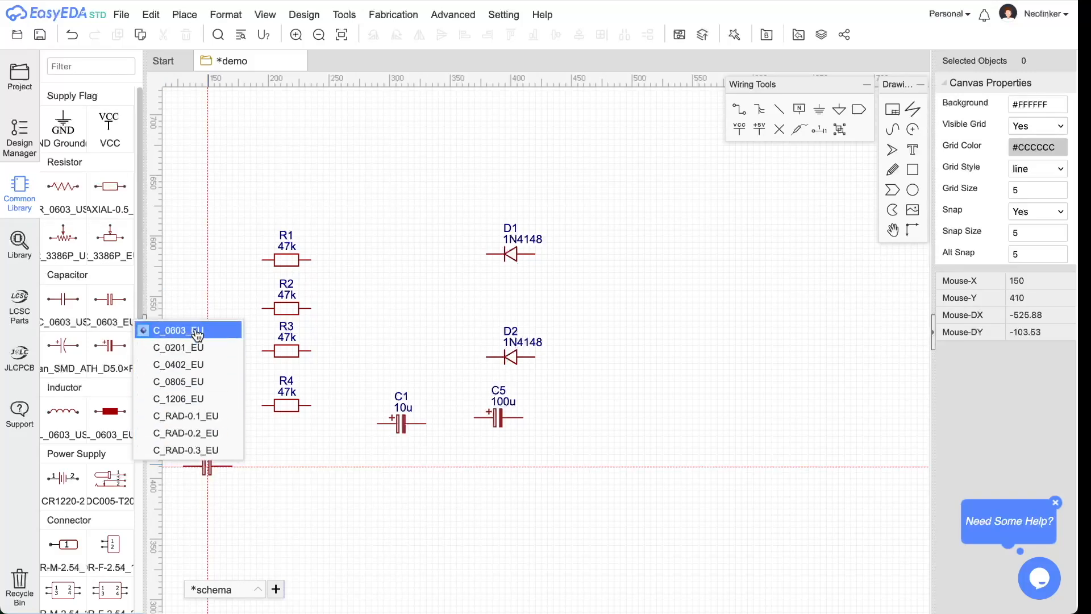
{"action": "left_click", "coordinate": [216, 434]}
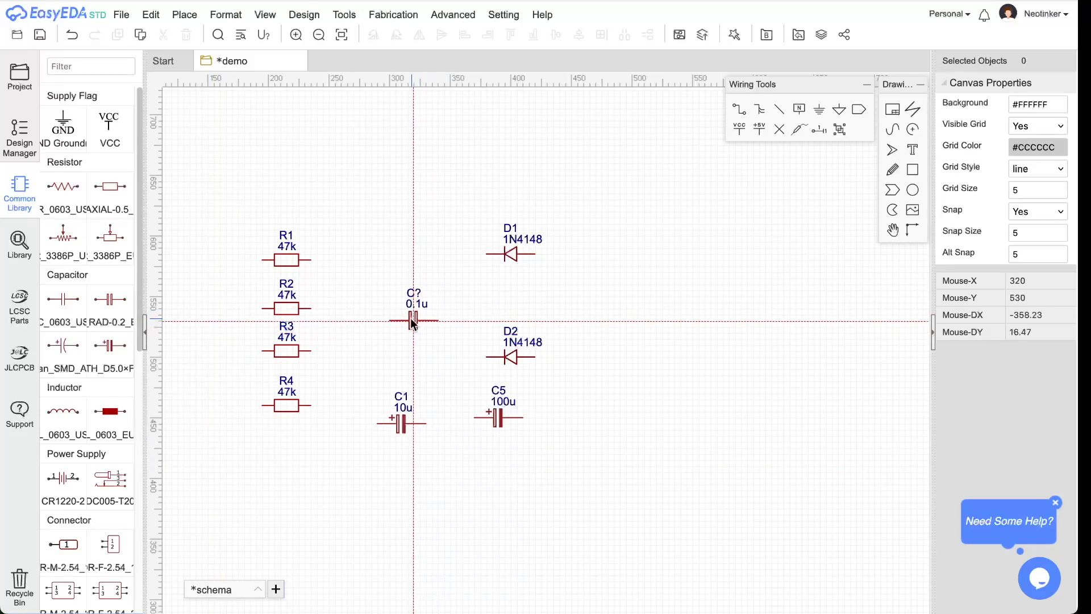
{"action": "left_click", "coordinate": [396, 273]}
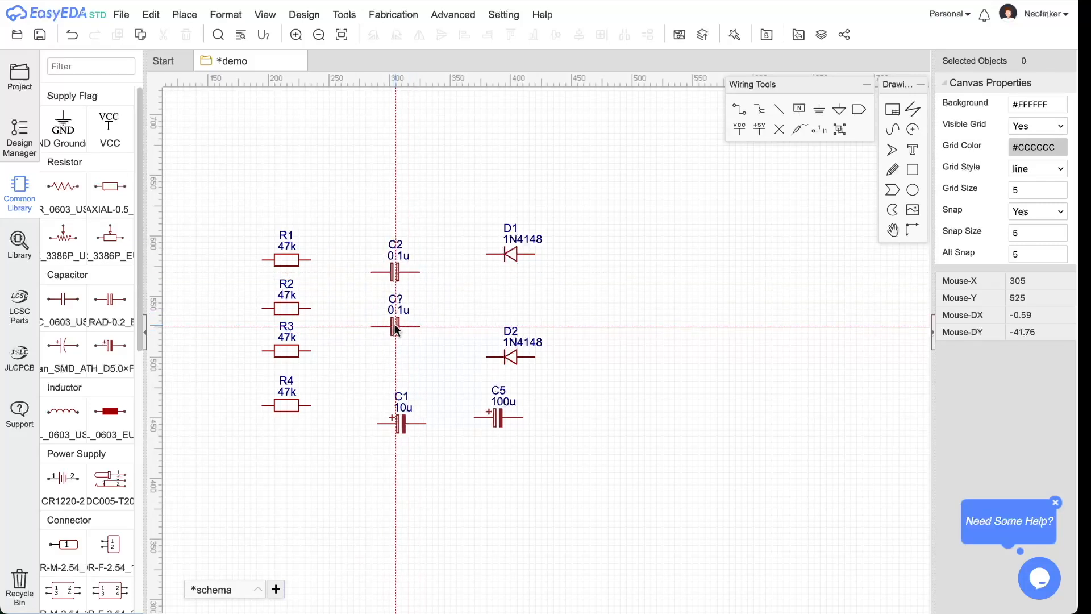
{"action": "left_click", "coordinate": [396, 328]}
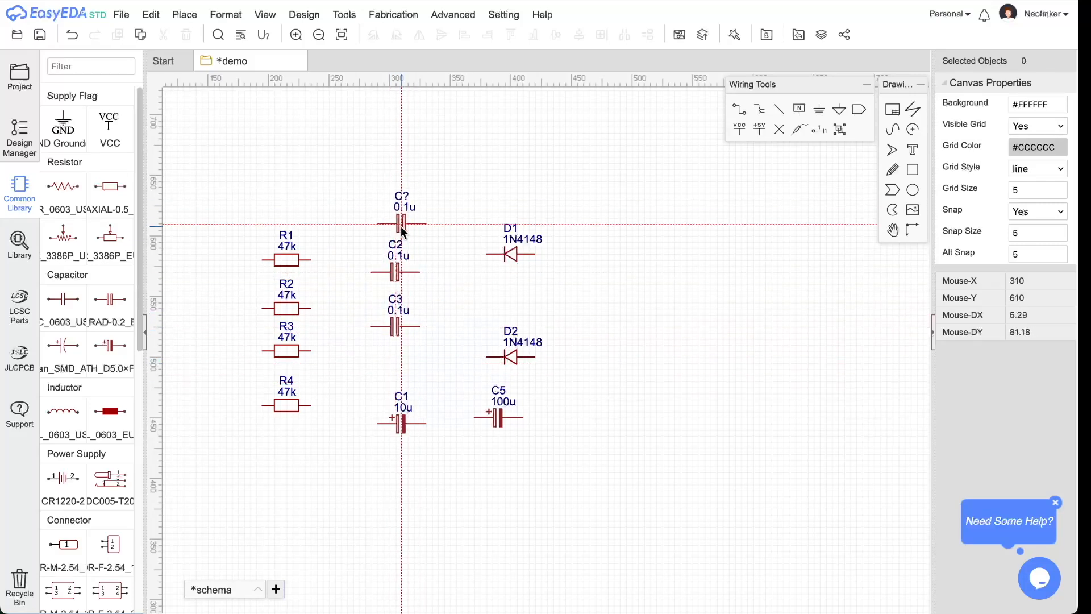
{"action": "left_click", "coordinate": [396, 216]}
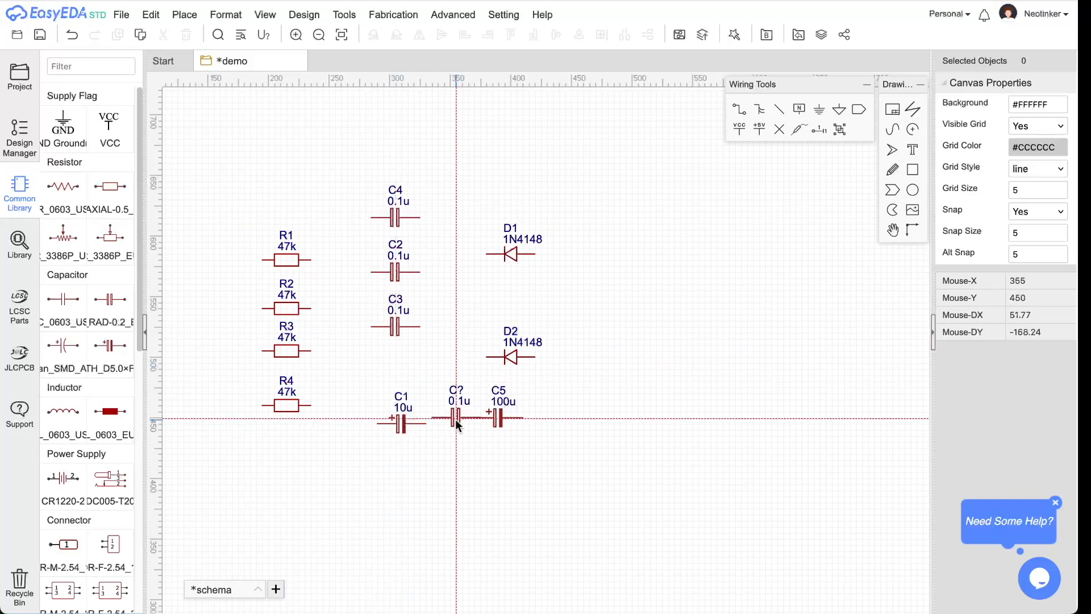
{"action": "key", "text": "Escape"}
{"action": "left_click", "coordinate": [375, 219]}
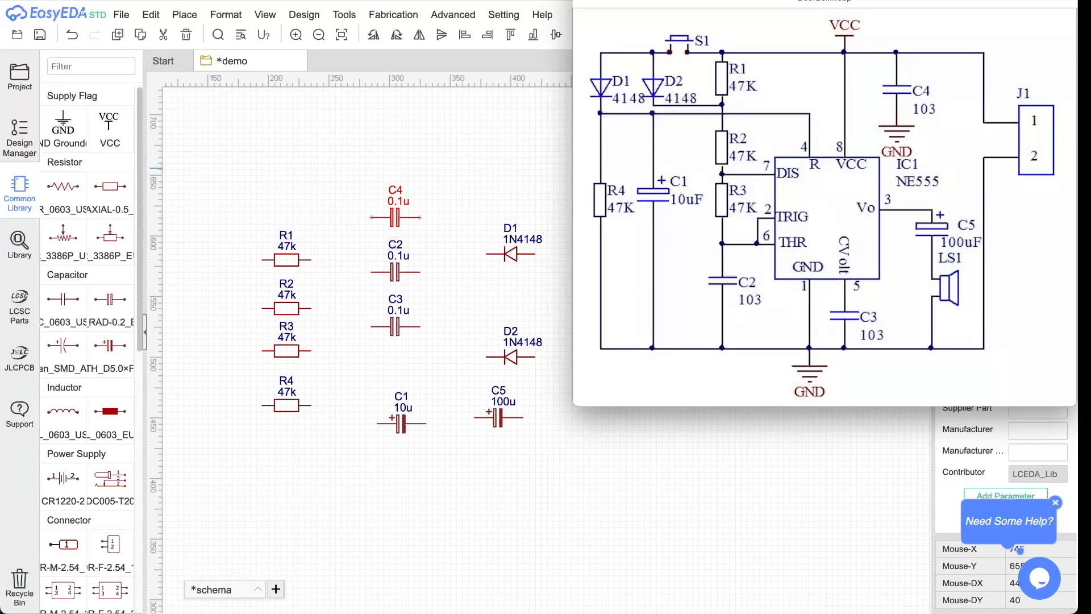
- Give C4 a 10n value and set C2's value to 103
{"action": "left_click_drag", "start_coordinate": [1018, 104], "coordinate": [1054, 139]}
{"action": "key", "text": "Right"}
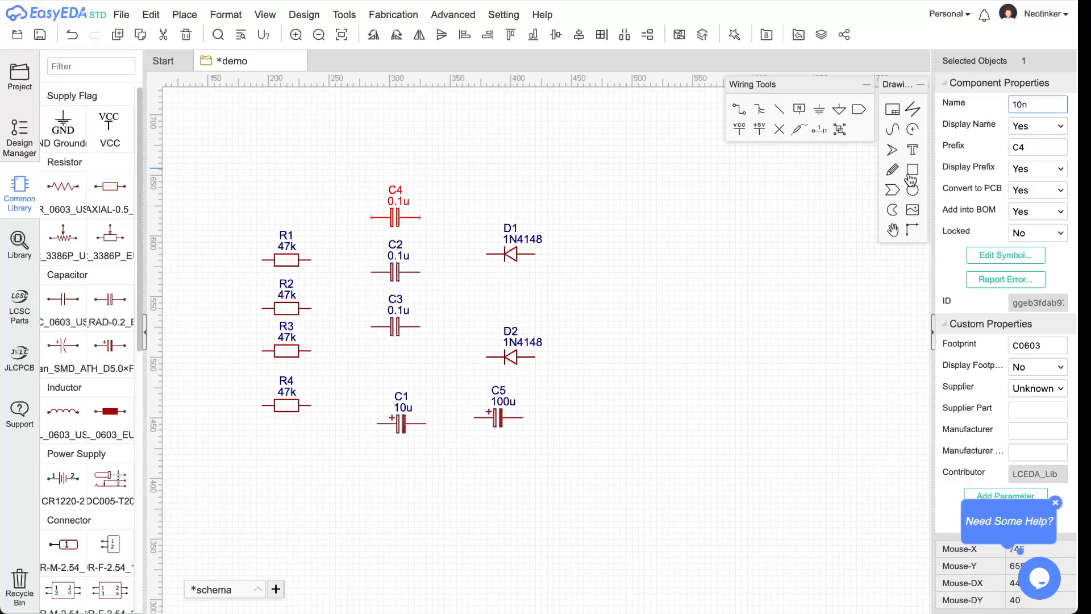
{"action": "left_click", "coordinate": [387, 276]}
{"action": "left_click", "coordinate": [1048, 105]}
{"action": "left_click_drag", "start_coordinate": [1047, 104], "coordinate": [1010, 105]}
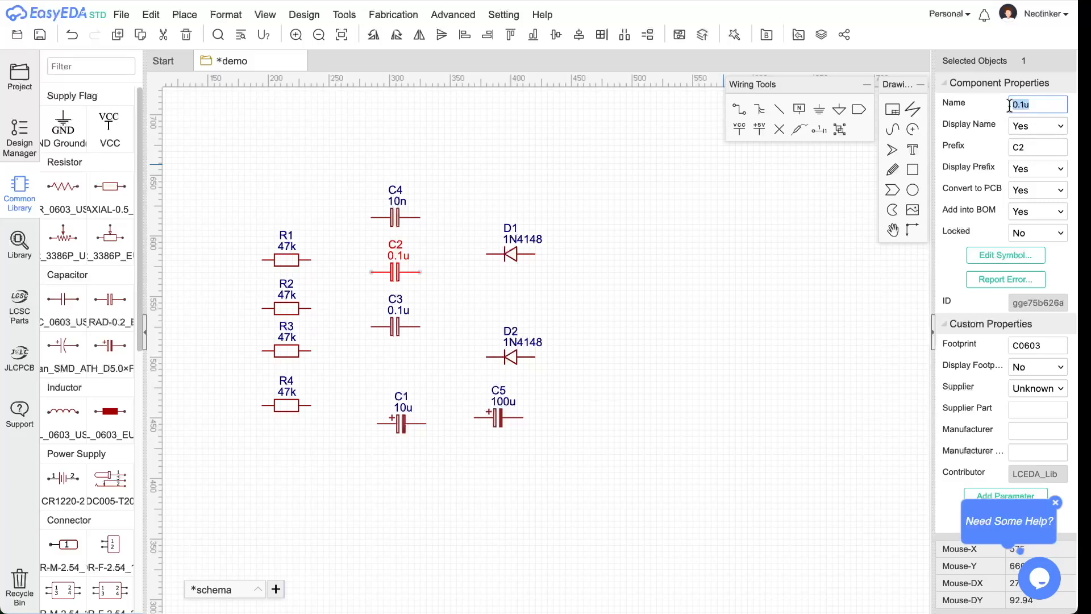
{"action": "type", "text": "103"}
{"action": "double_click", "coordinate": [1031, 147]}
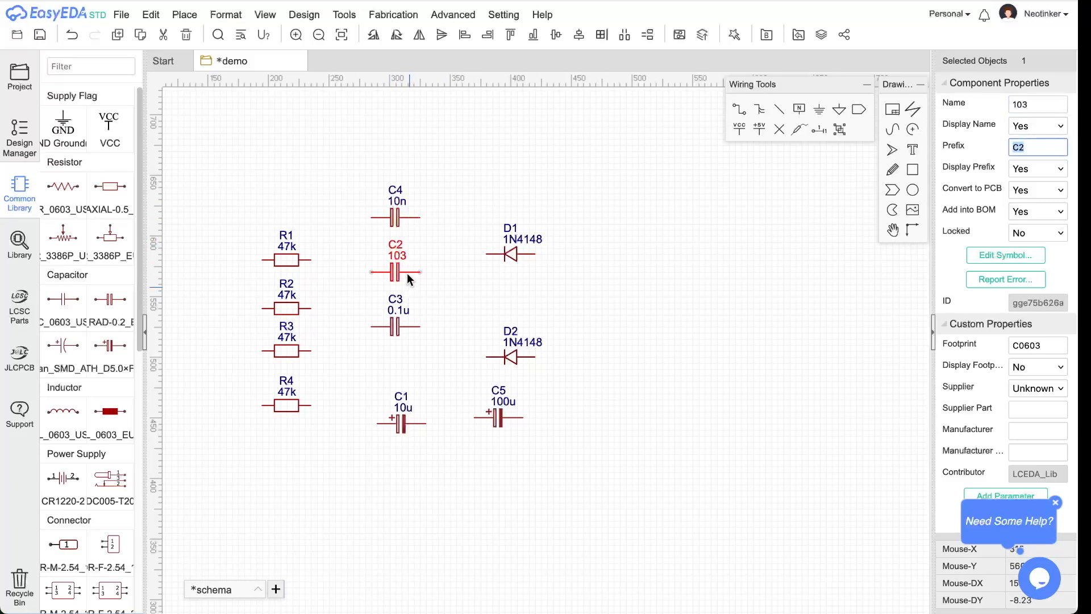
- Set capacitors C4 and C3 to 103 as well
{"action": "left_click", "coordinate": [395, 218]}
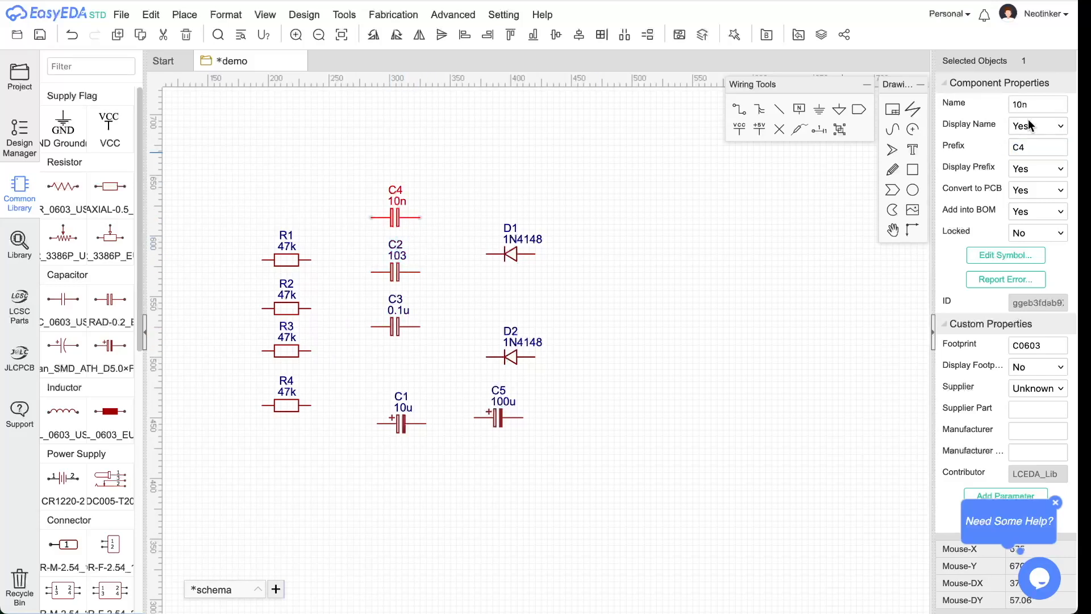
{"action": "type", "text": "103"}
{"action": "left_click", "coordinate": [397, 327]}
{"action": "double_click", "coordinate": [1032, 105]}
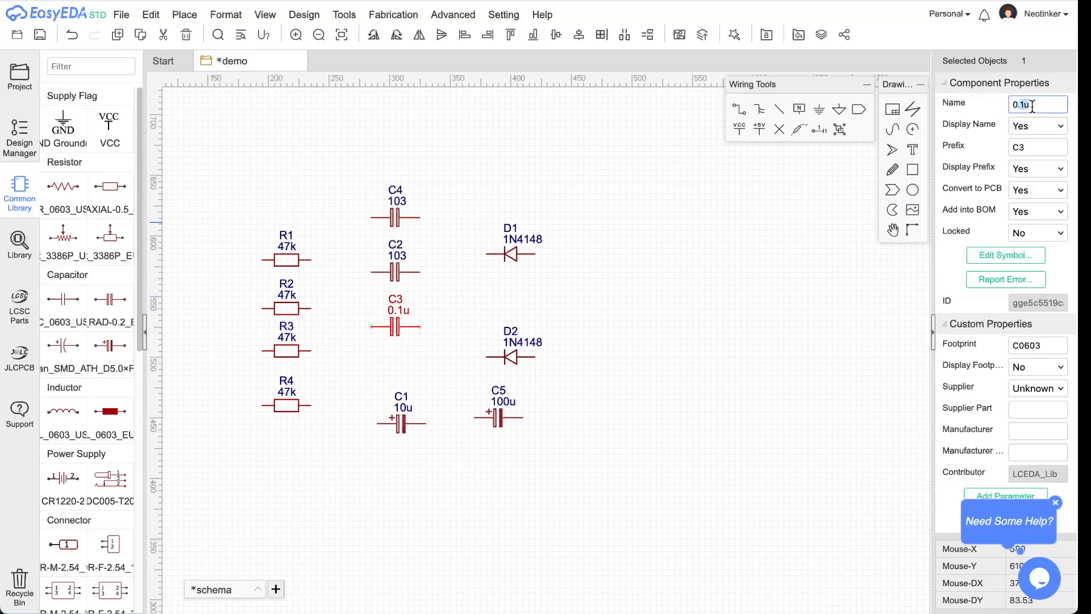
{"action": "left_click_drag", "start_coordinate": [1033, 104], "coordinate": [996, 102]}
{"action": "type", "text": "103"}
{"action": "left_click", "coordinate": [704, 280]}
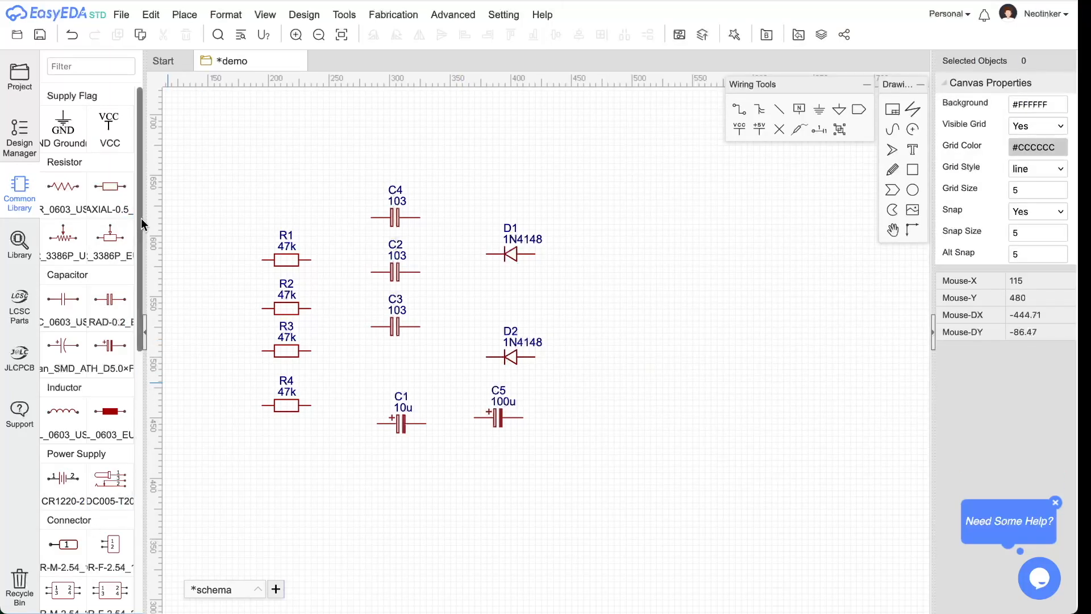
{"action": "left_click_drag", "start_coordinate": [142, 142], "coordinate": [162, 411]}
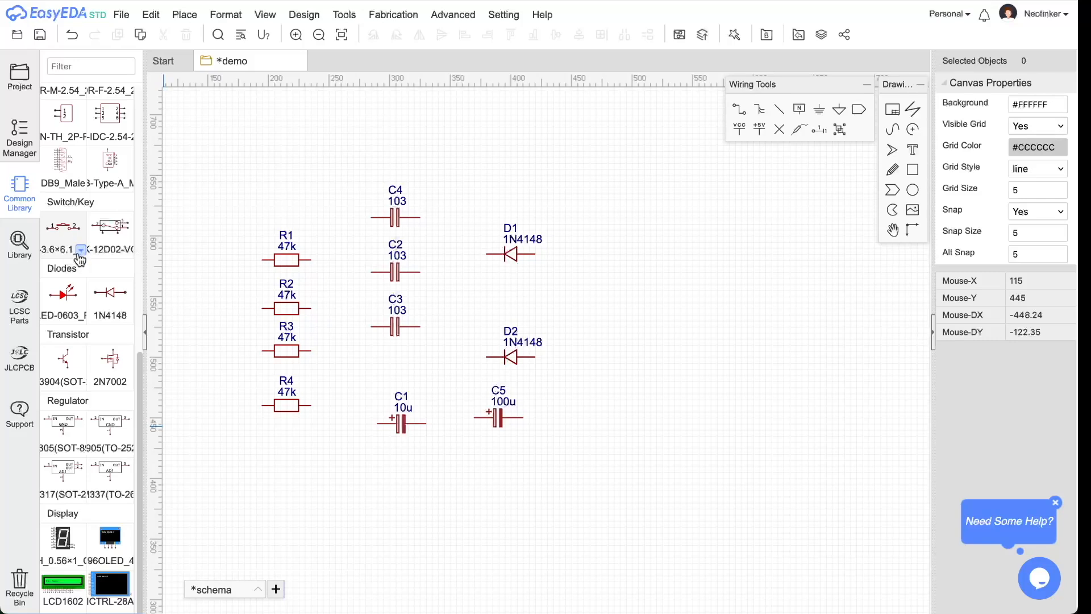
- Place a K4-6×6_TH push-button switch as KEY1 above the resistors
{"action": "left_click", "coordinate": [82, 251]}
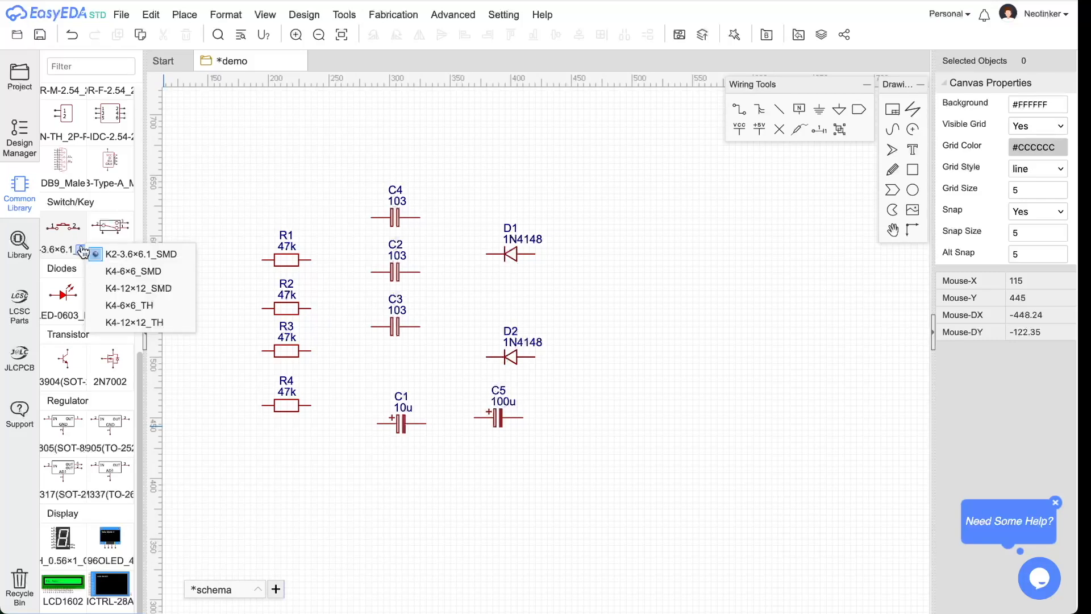
{"action": "left_click", "coordinate": [146, 306]}
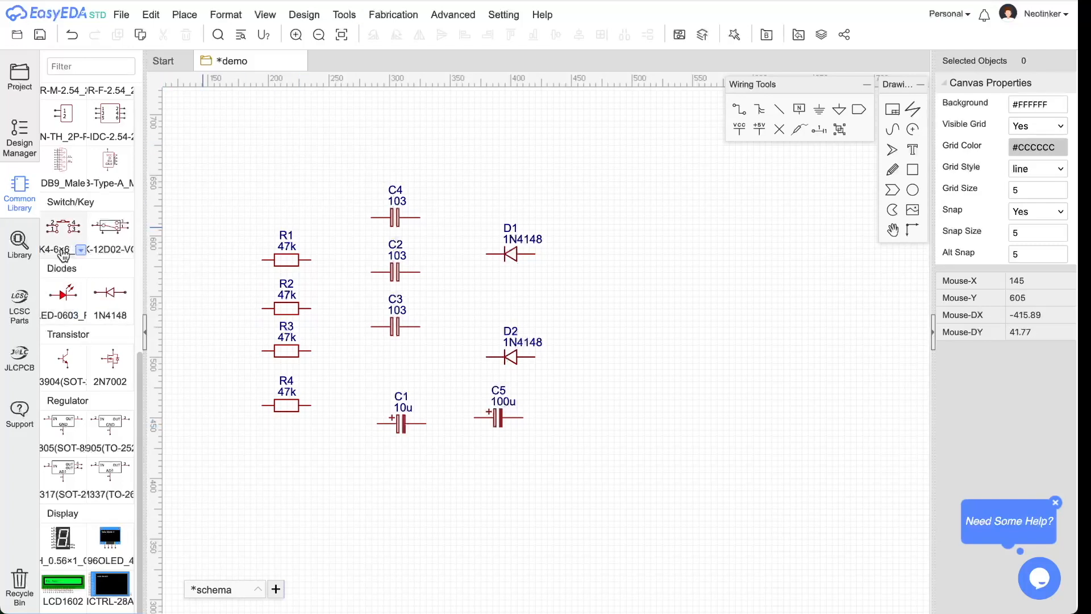
{"action": "left_click", "coordinate": [64, 227]}
{"action": "left_click", "coordinate": [304, 153]}
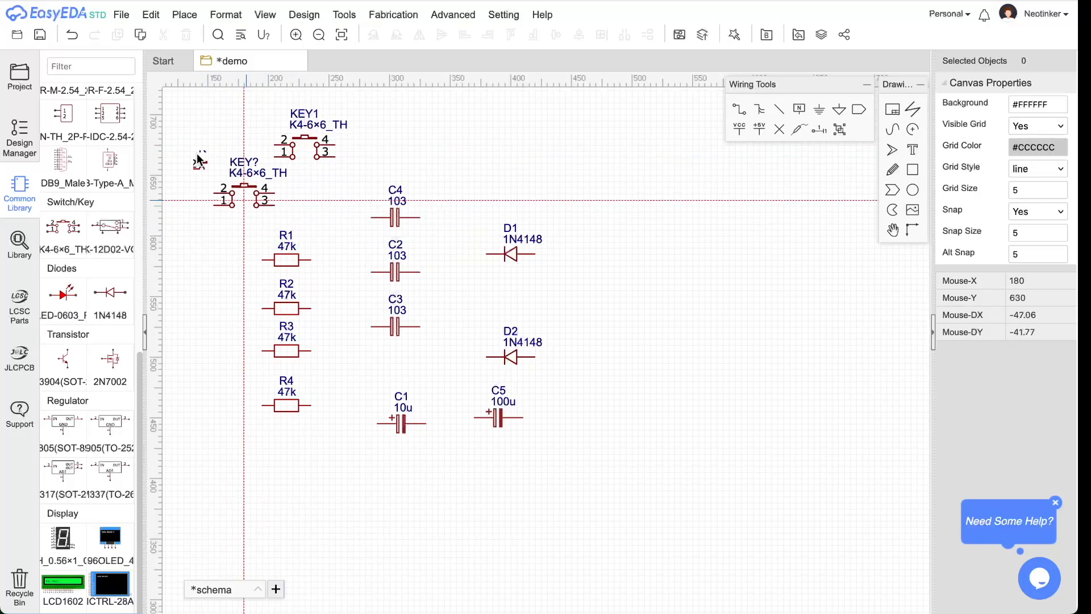
{"action": "key", "text": "Escape"}
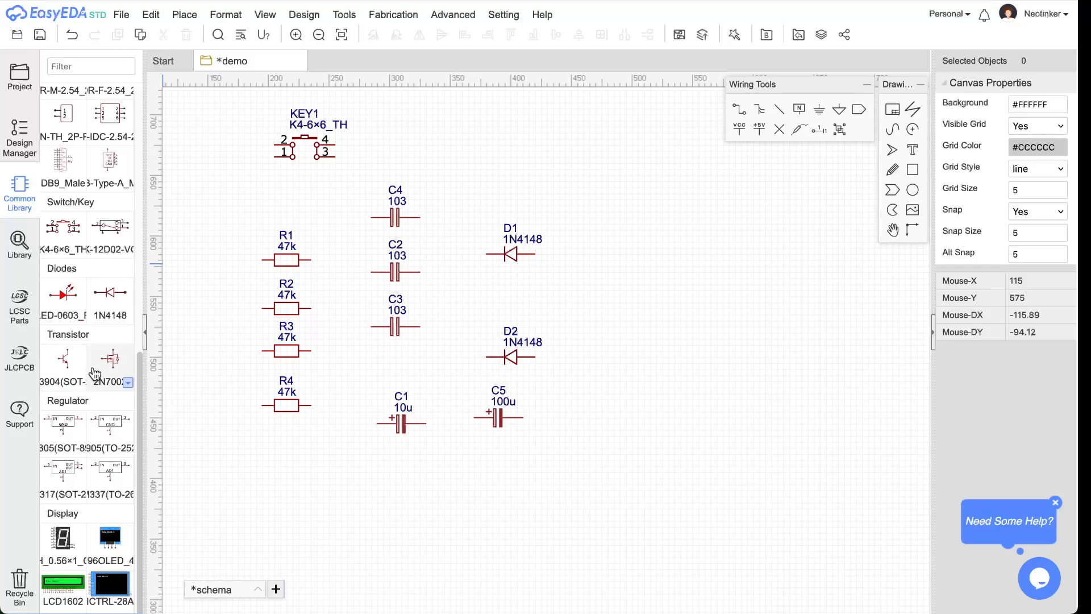
{"action": "scroll", "coordinate": [96, 364], "scroll_direction": "up", "scroll_amount": 1}
{"action": "left_click", "coordinate": [68, 66]}
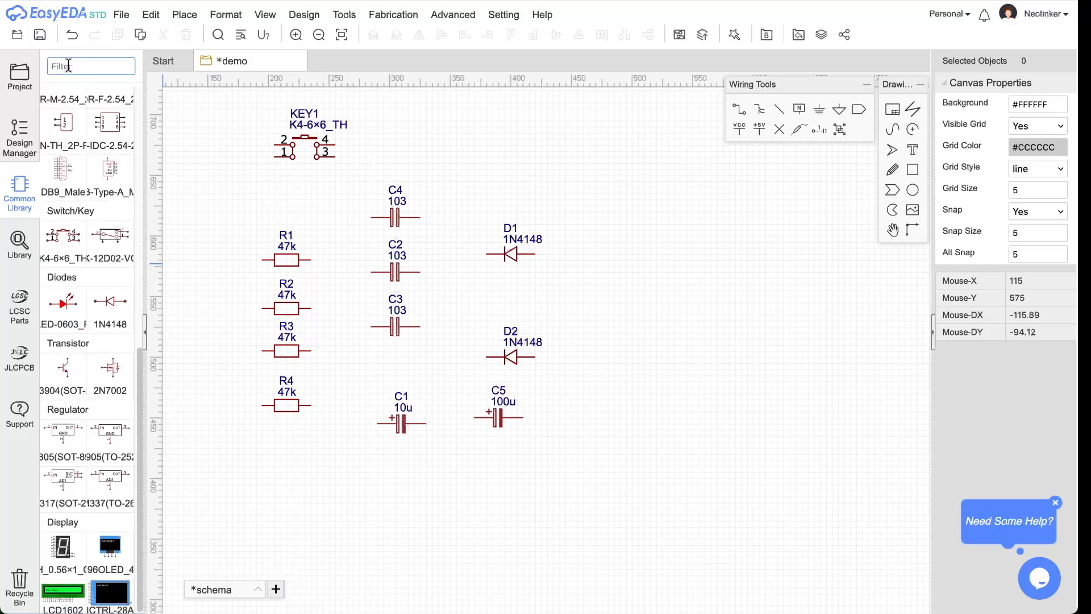
- Clear the common-parts filter and search the full parts library for ne555
{"action": "type", "text": "555"}
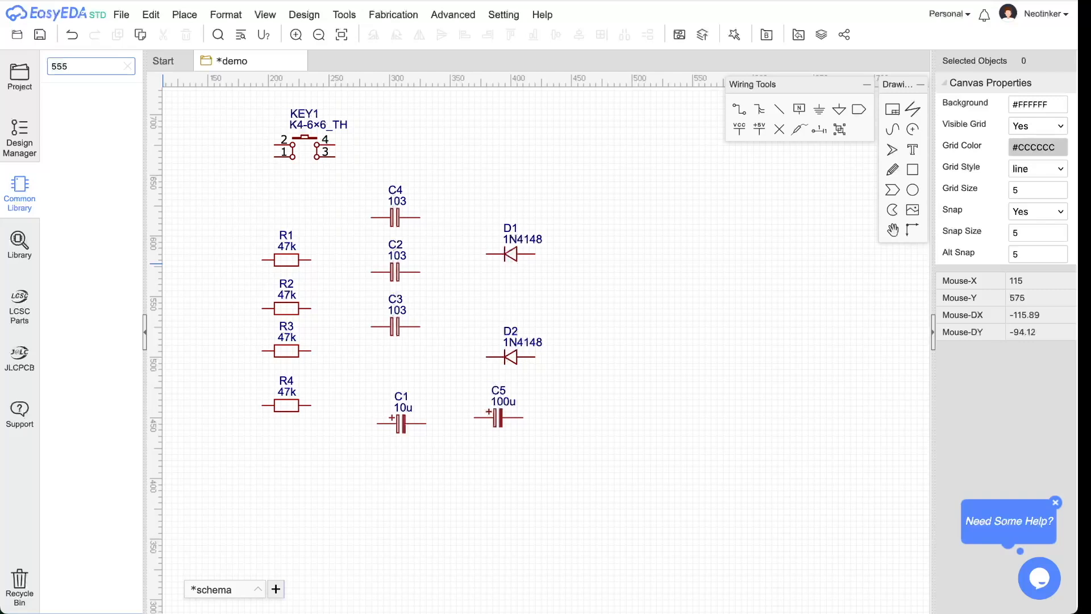
{"action": "left_click", "coordinate": [128, 67]}
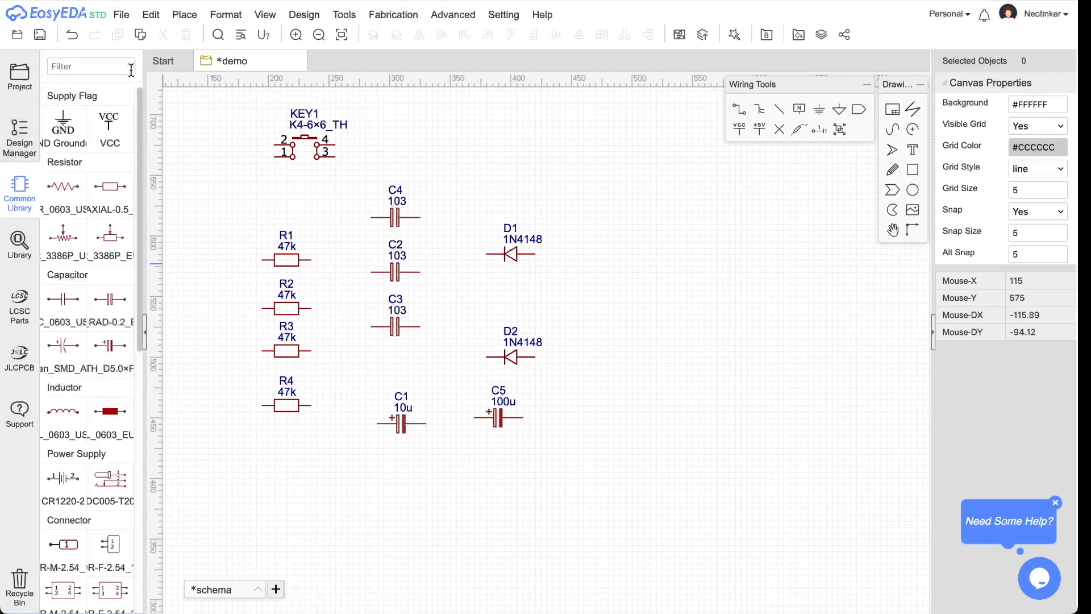
{"action": "left_click", "coordinate": [24, 248]}
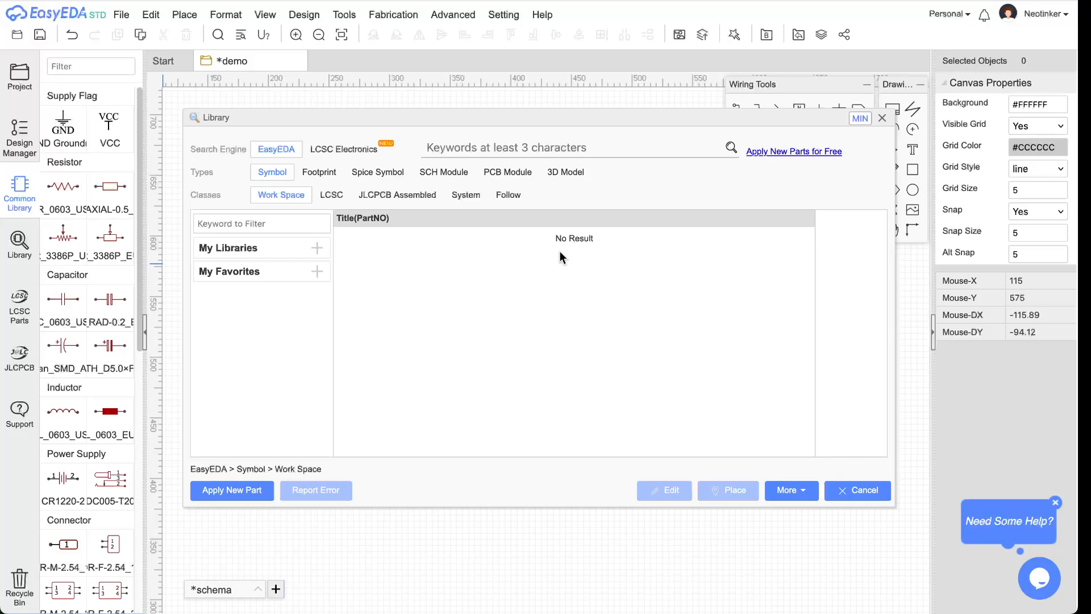
{"action": "type", "text": "ne555"}
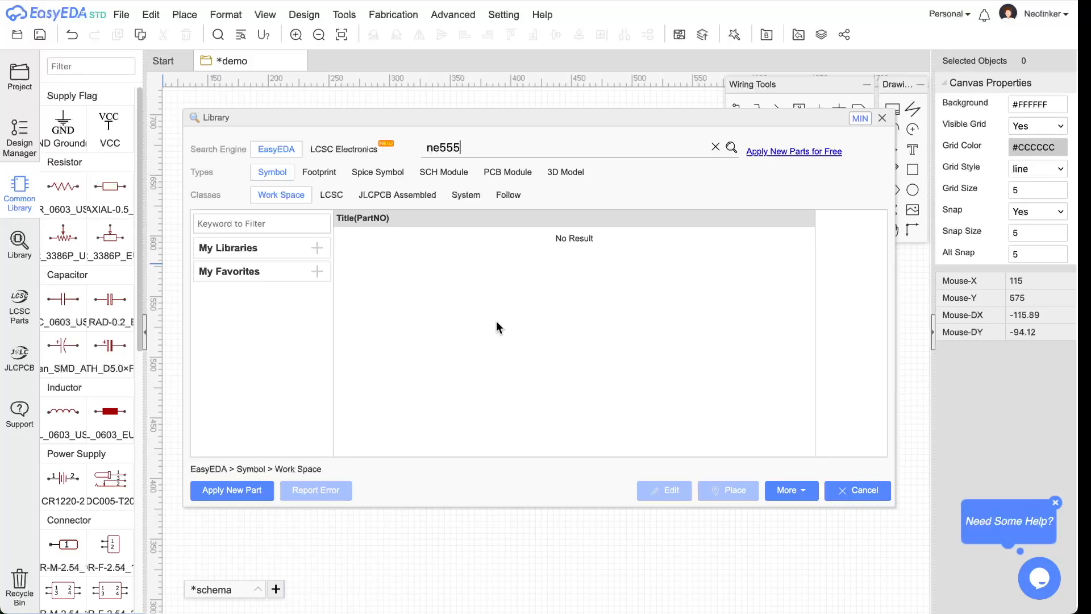
{"action": "left_click", "coordinate": [731, 148]}
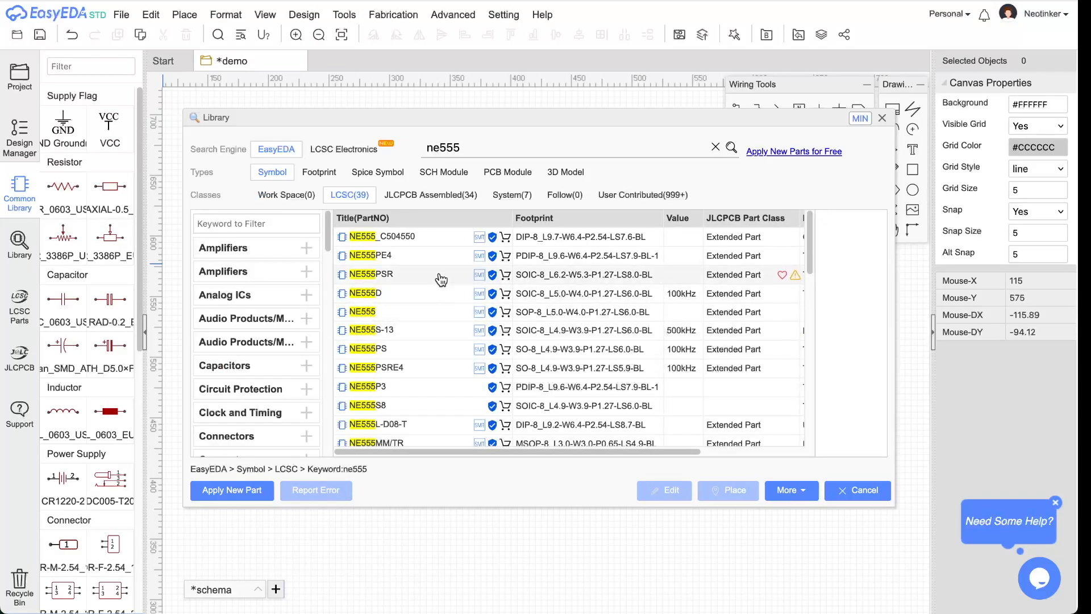
- Compare the NE555_C504550, NE555L-D08-T and NE555P previews, then pick NE555_C504550 to place
{"action": "left_click", "coordinate": [522, 243]}
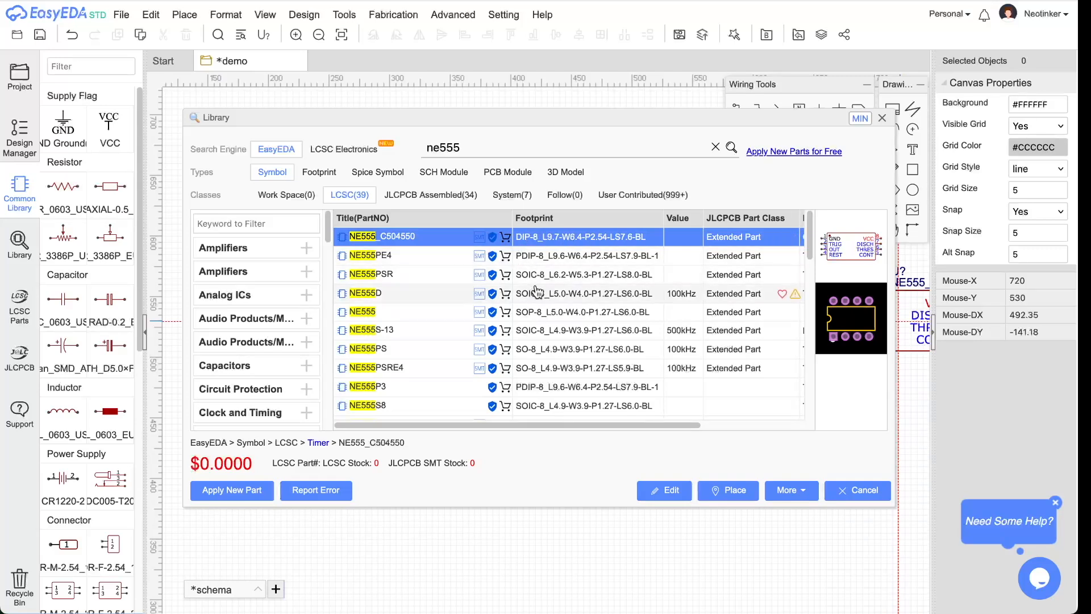
{"action": "scroll", "coordinate": [568, 287], "scroll_direction": "down", "scroll_amount": 1}
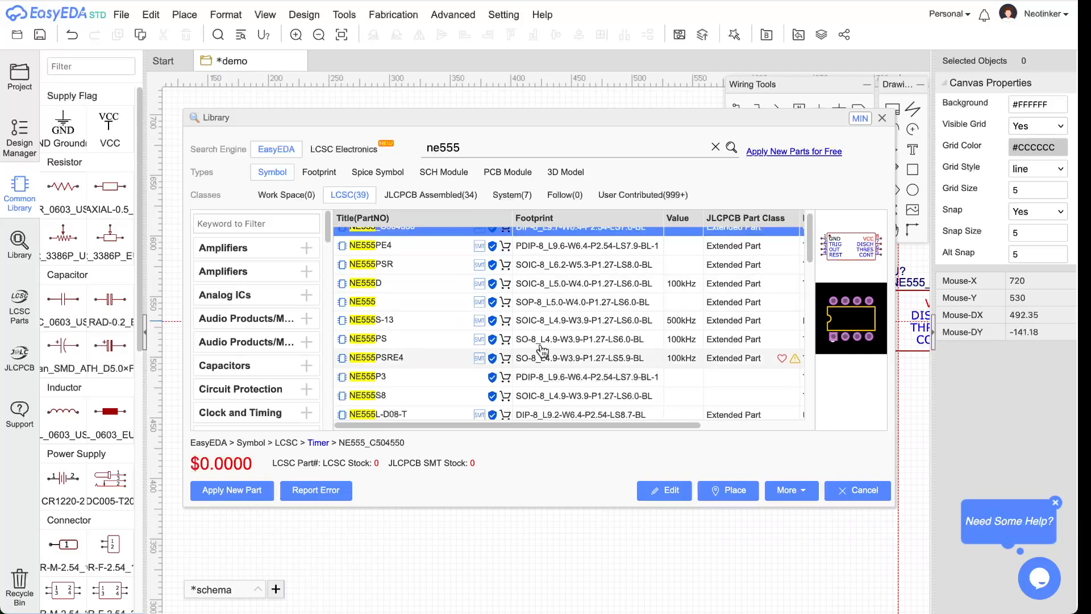
{"action": "scroll", "coordinate": [550, 387], "scroll_direction": "down", "scroll_amount": 1}
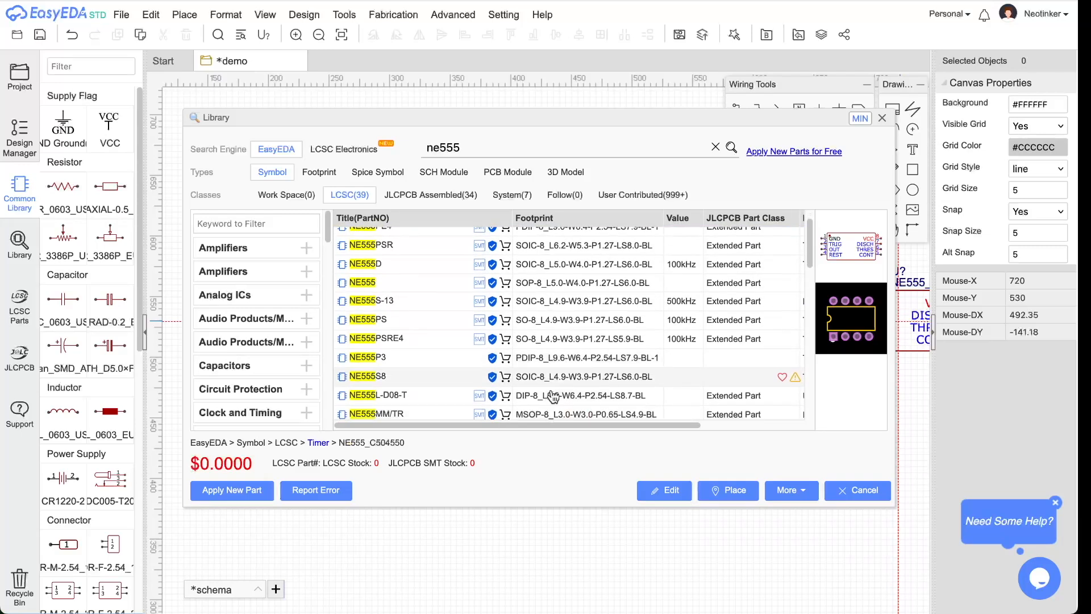
{"action": "left_click", "coordinate": [548, 396]}
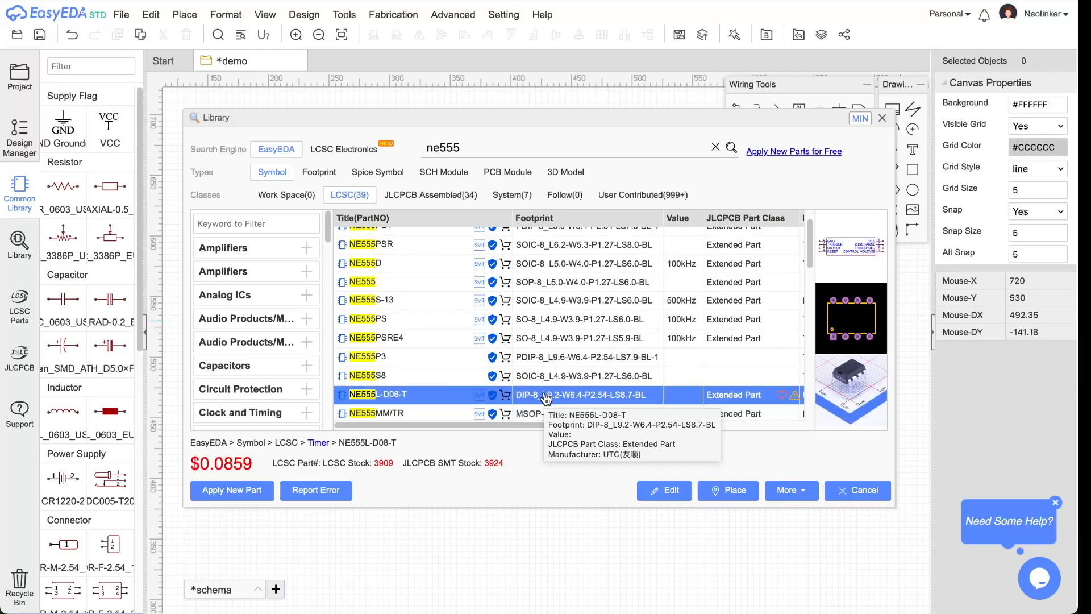
{"action": "scroll", "coordinate": [551, 395], "scroll_direction": "down", "scroll_amount": 3}
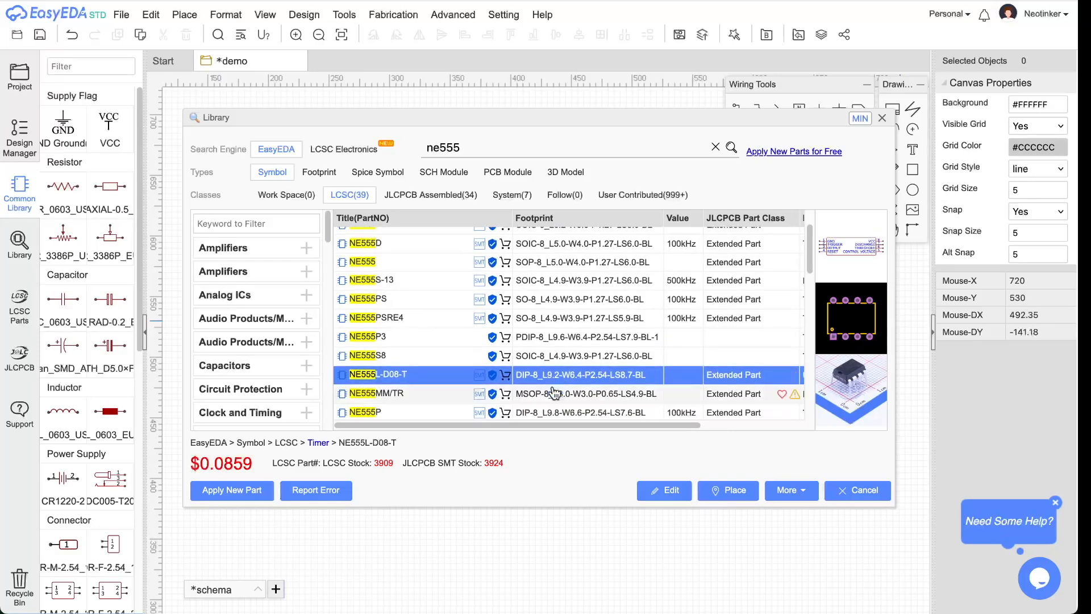
{"action": "left_click", "coordinate": [569, 375]}
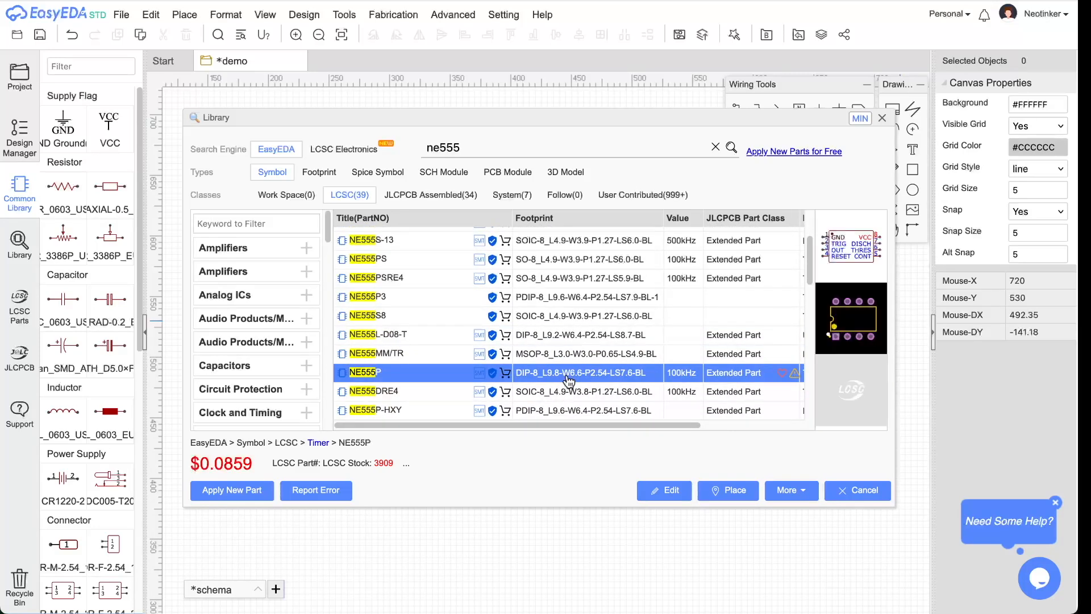
{"action": "scroll", "coordinate": [575, 375], "scroll_direction": "up", "scroll_amount": 5}
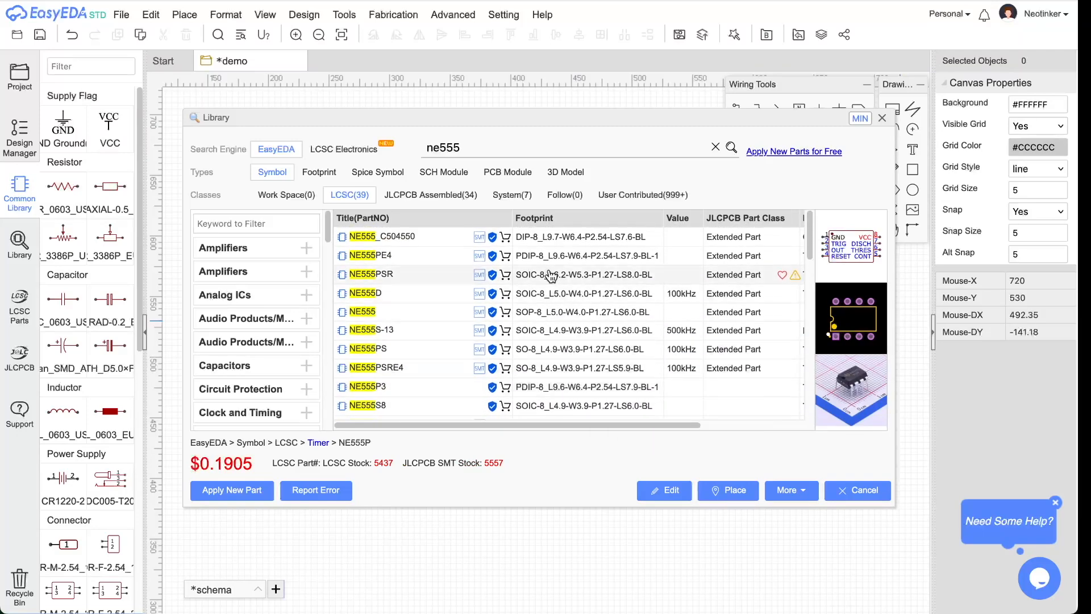
{"action": "left_click", "coordinate": [539, 239]}
{"action": "left_click", "coordinate": [727, 490]}
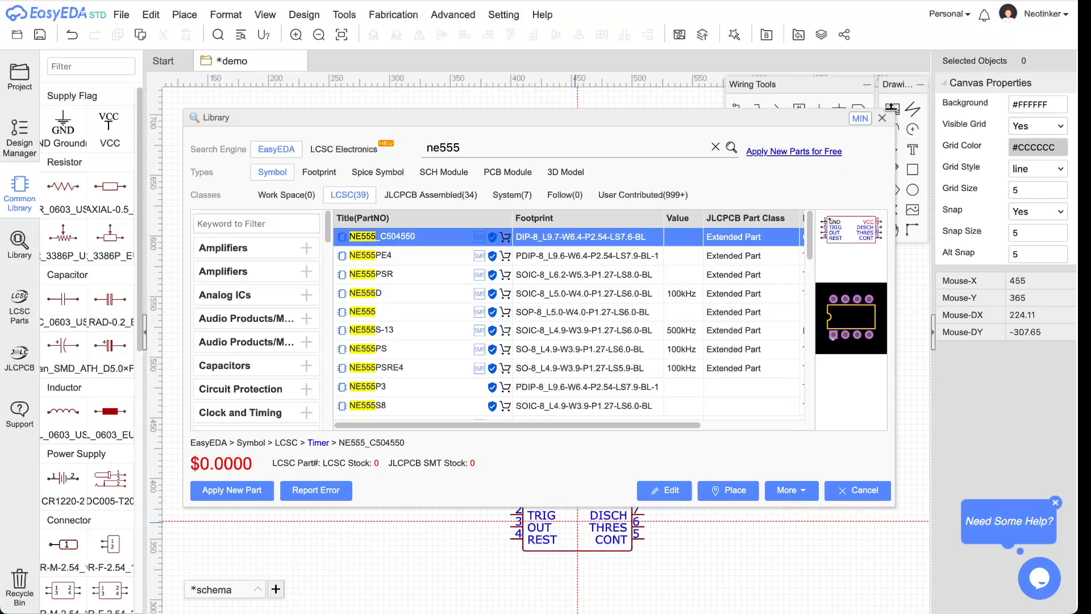
{"action": "left_click", "coordinate": [882, 117]}
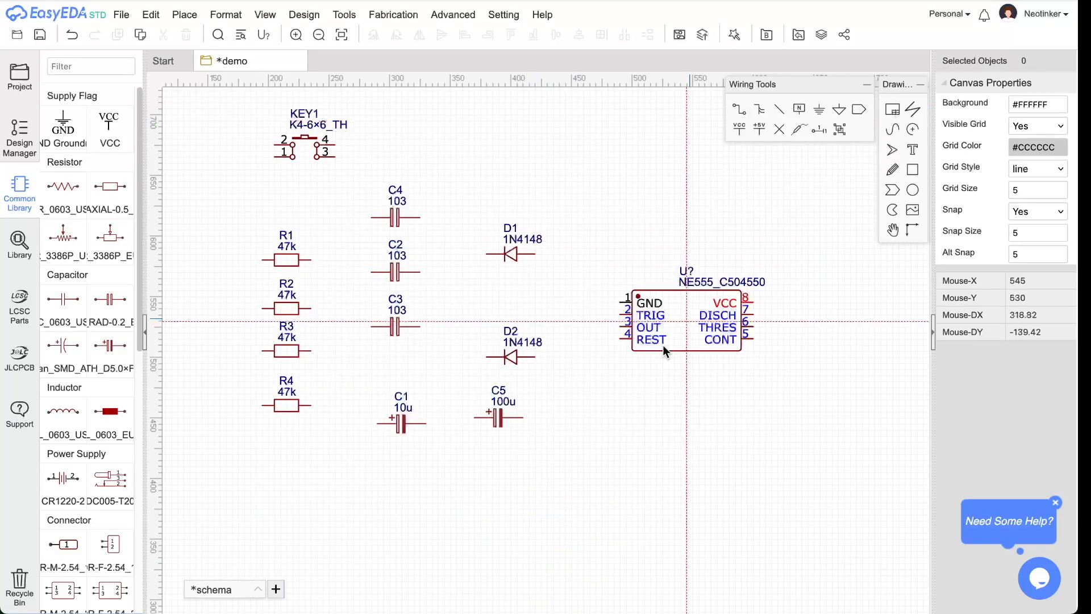
- Drop the NE555 timer as U1 beside the diodes and bring up the DoorBell reference image
{"action": "left_click", "coordinate": [645, 294]}
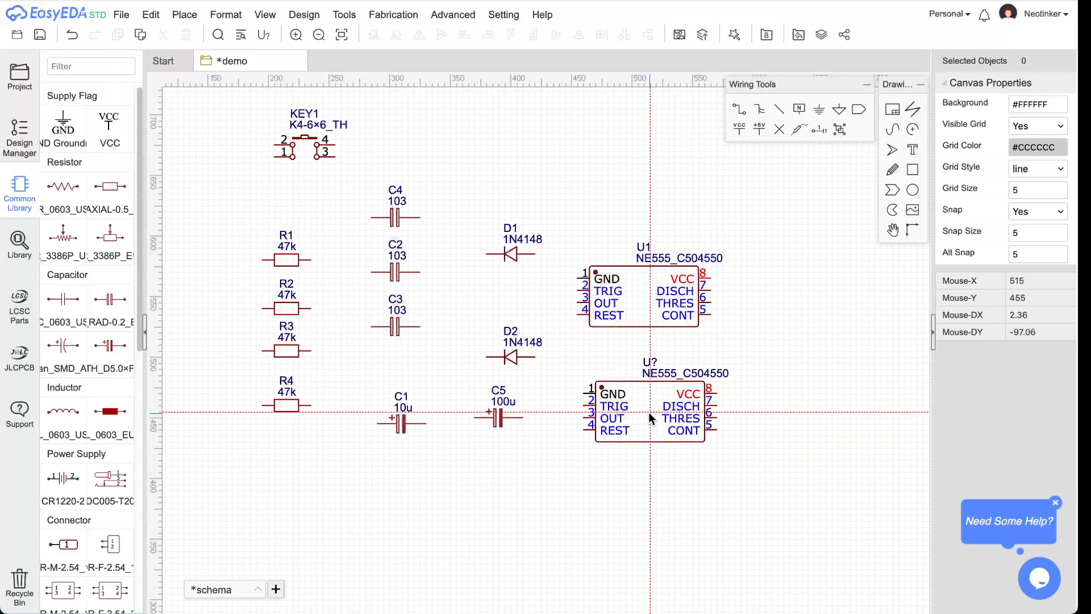
{"action": "key", "text": "Escape"}
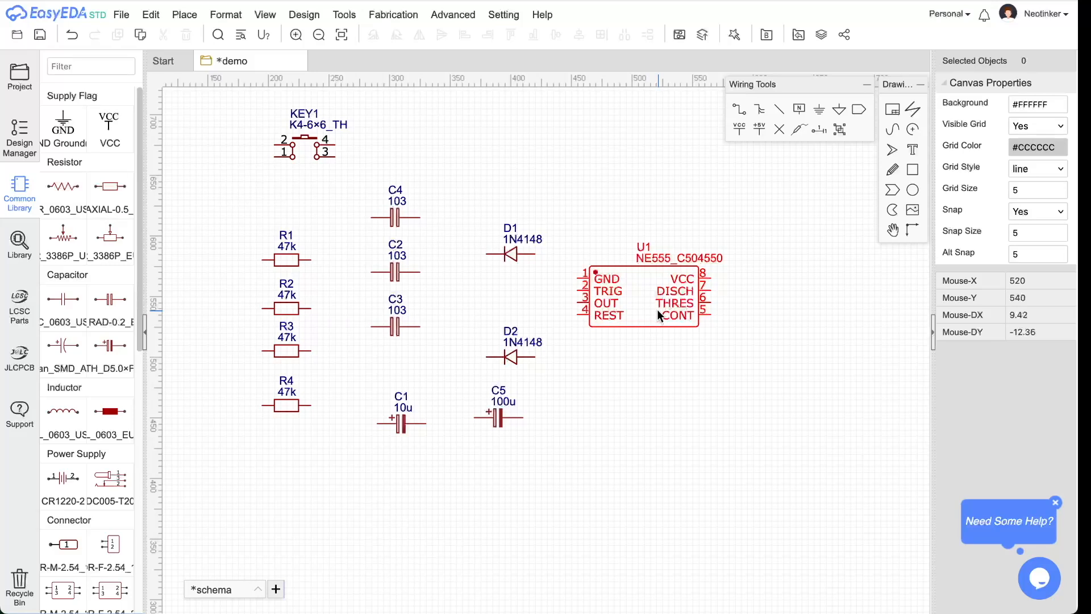
{"action": "key", "text": "super+Tab"}
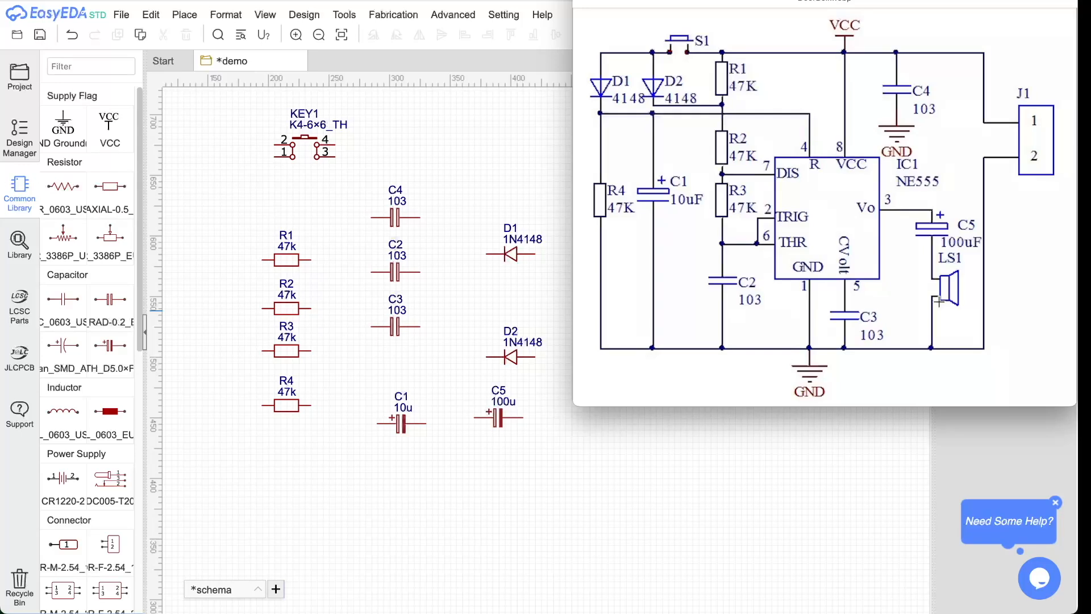
- Hide the reference image and show the Connector pin-header size options in the Common Library
{"action": "key", "text": "super+Tab"}
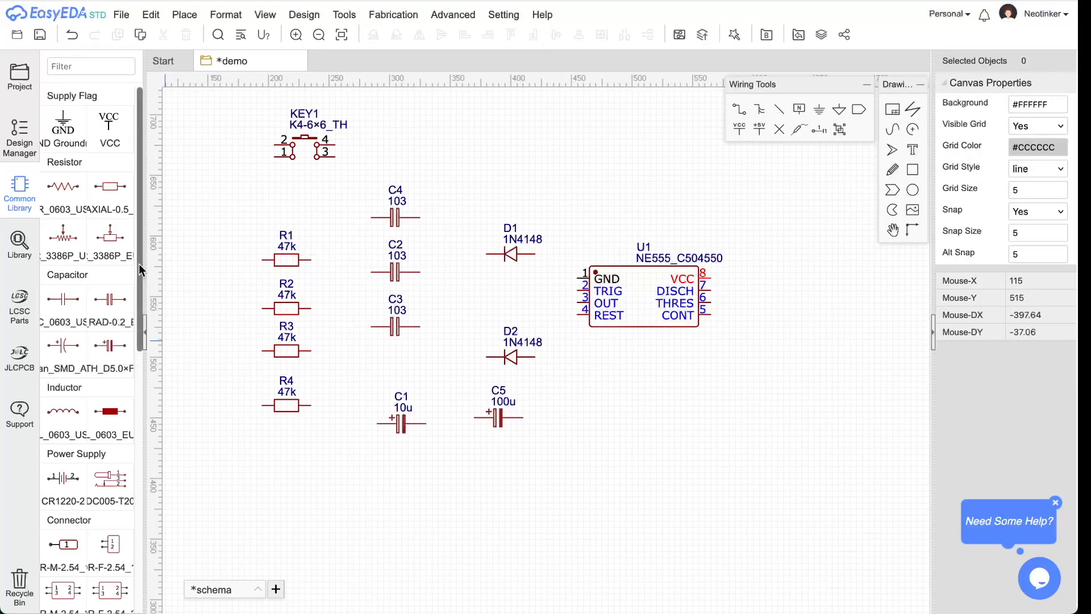
{"action": "left_click_drag", "start_coordinate": [140, 268], "coordinate": [154, 438]}
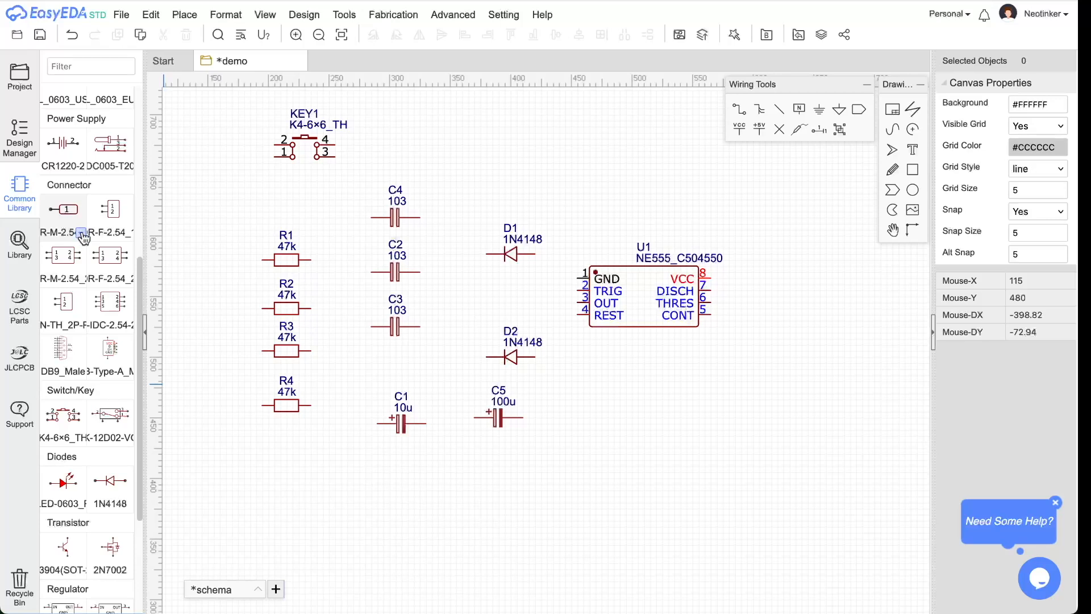
{"action": "left_click", "coordinate": [81, 233]}
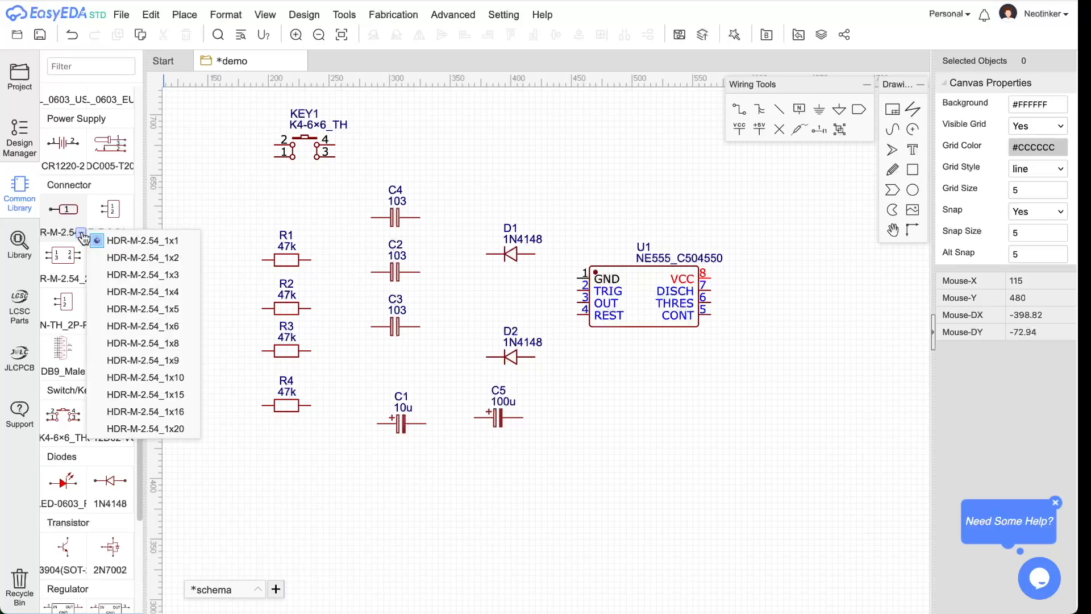
- Place two HDR-M-2.54_1x2 headers, moving J1 to the upper right and J2 below the timer
{"action": "left_click", "coordinate": [180, 264]}
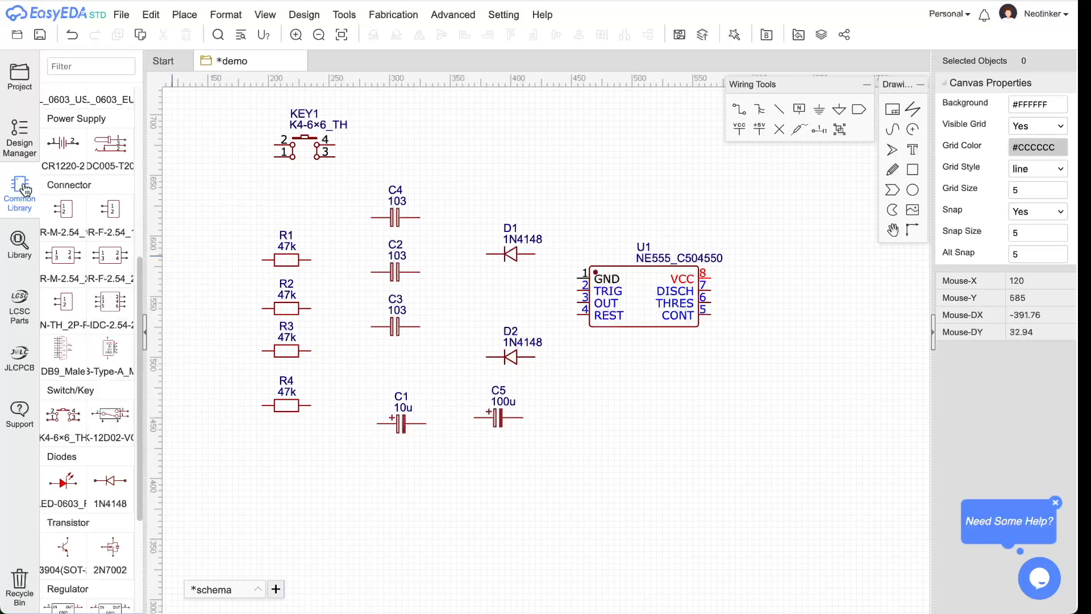
{"action": "left_click", "coordinate": [67, 207]}
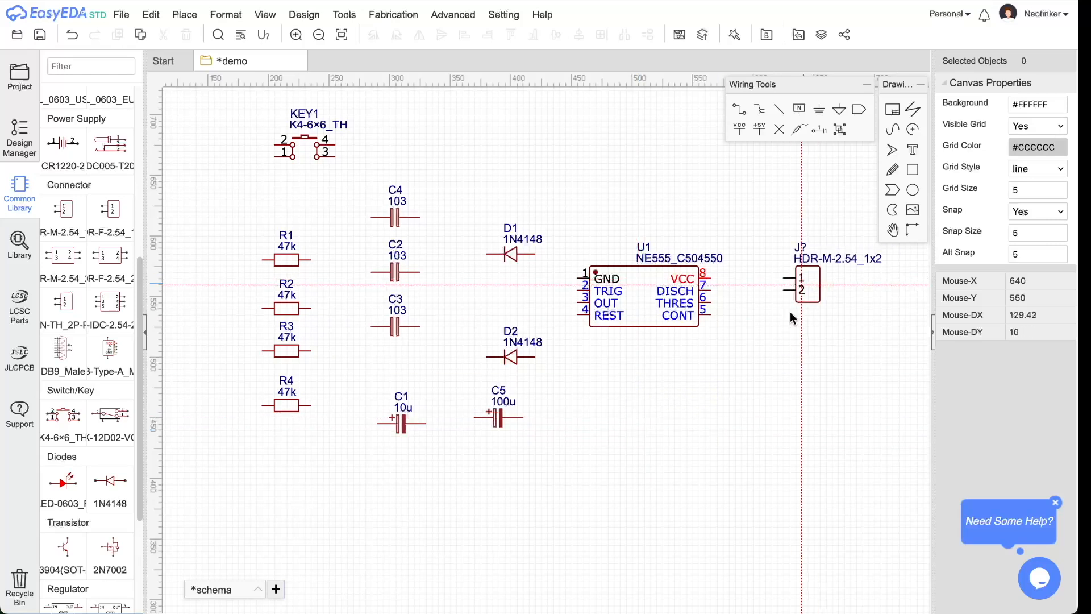
{"action": "left_click", "coordinate": [681, 462]}
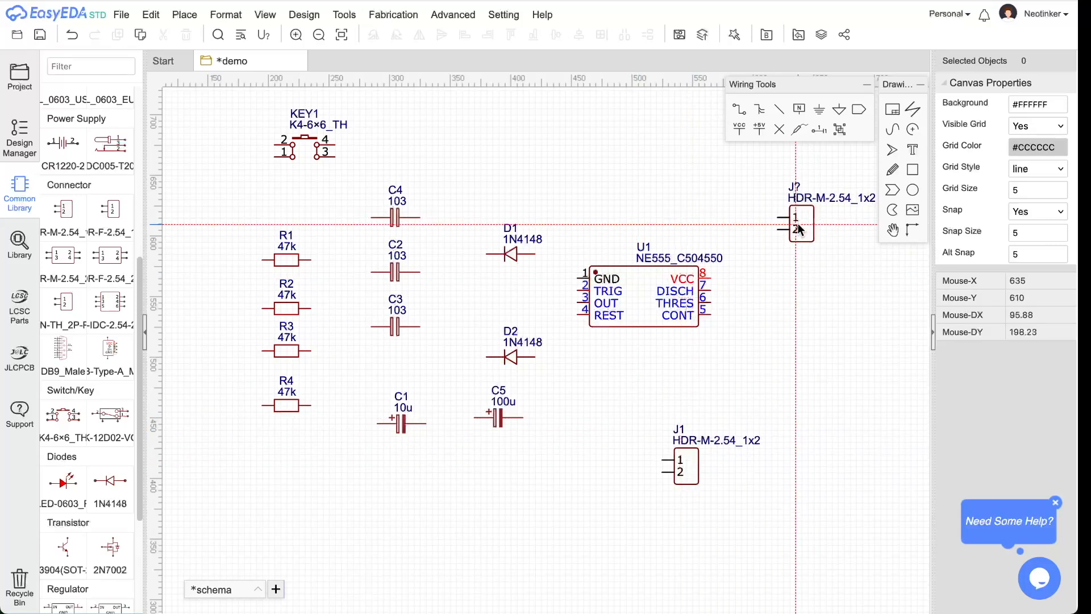
{"action": "left_click", "coordinate": [793, 229]}
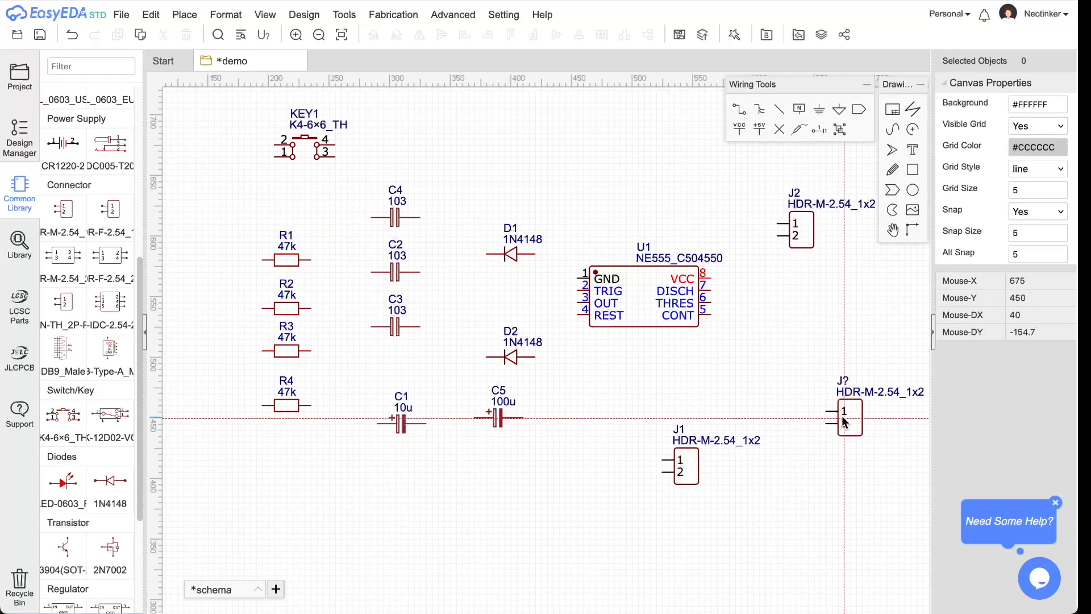
{"action": "key", "text": "Escape"}
{"action": "left_click_drag", "start_coordinate": [695, 475], "coordinate": [745, 184]}
{"action": "left_click_drag", "start_coordinate": [804, 237], "coordinate": [676, 480]}
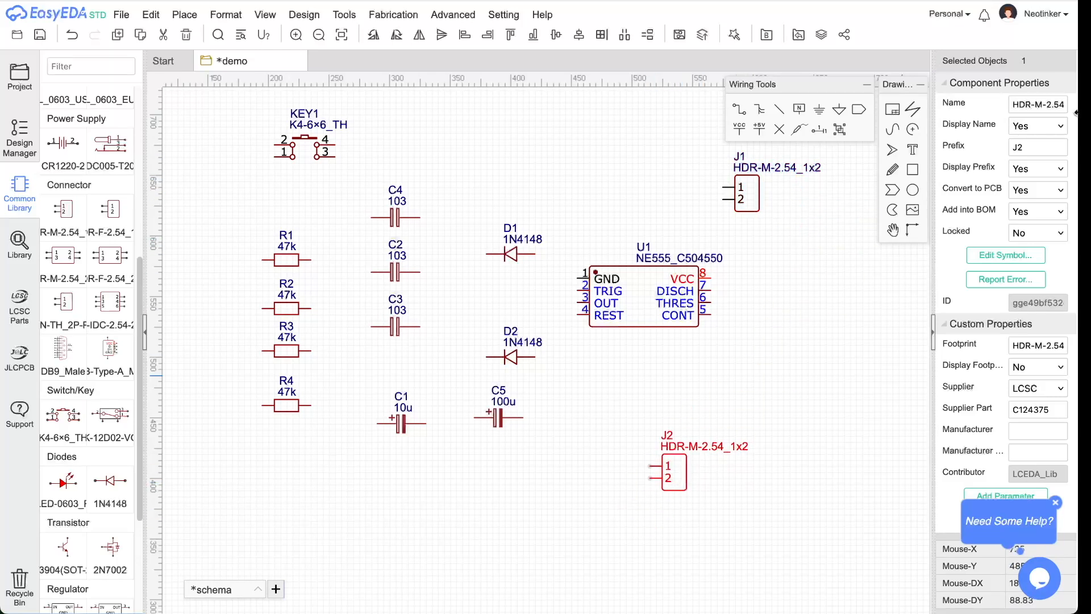
- Set the lower header's prefix to REP and its name to Con
{"action": "double_click", "coordinate": [1027, 148]}
{"action": "type", "text": "REP"}
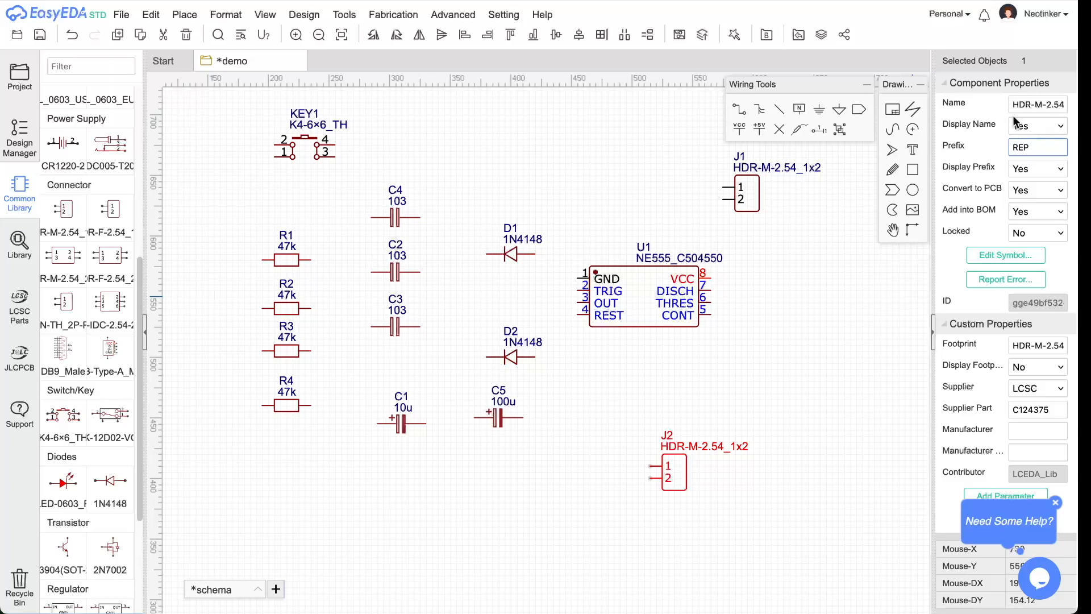
{"action": "left_click", "coordinate": [1034, 106]}
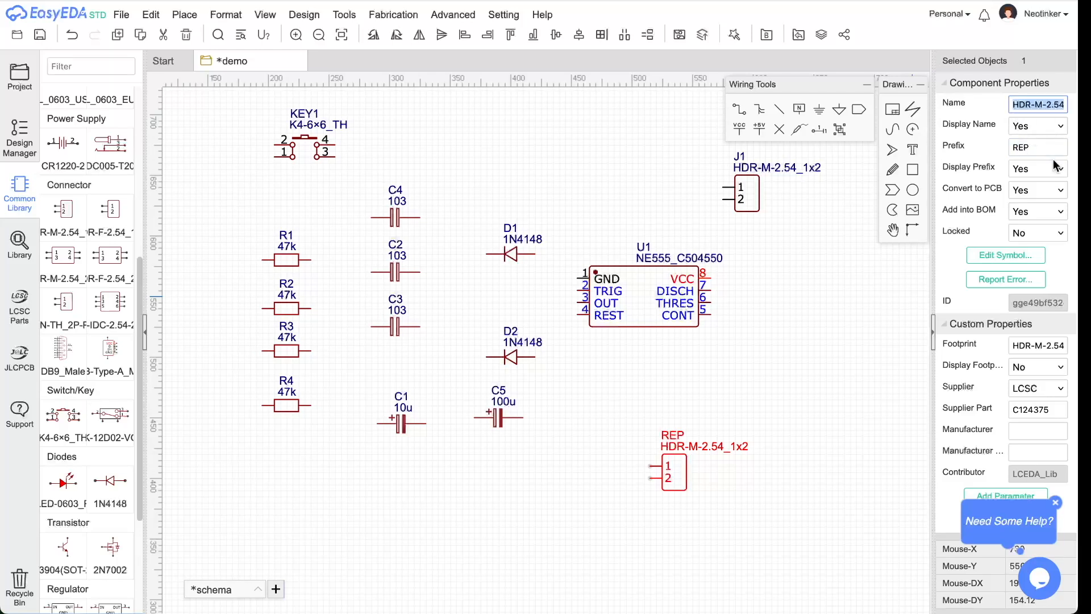
{"action": "type", "text": "Kon"}
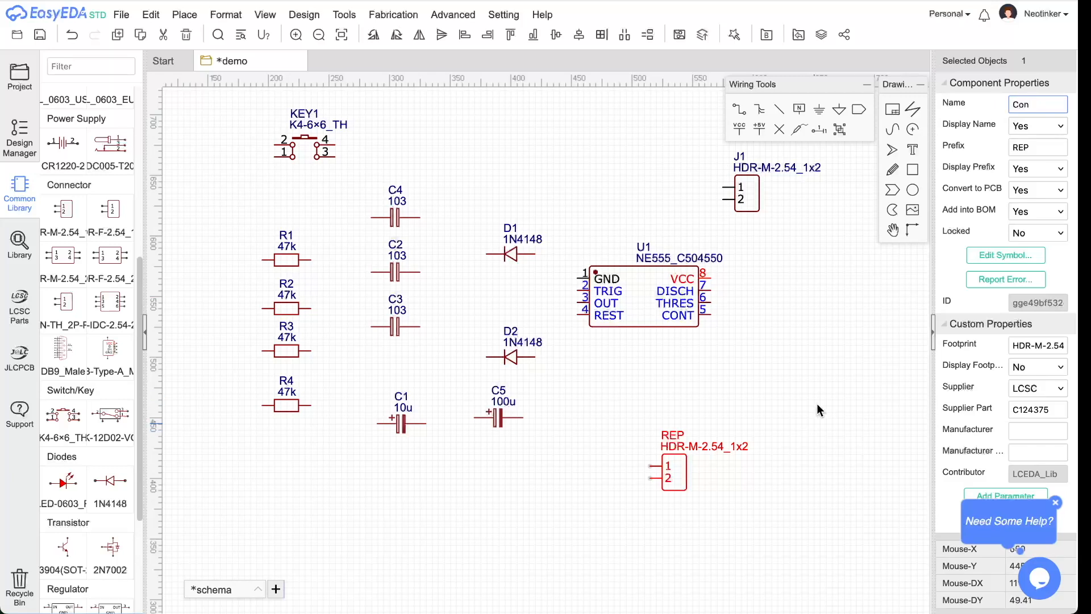
{"action": "left_click", "coordinate": [786, 167]}
- Change the upper header J1's label text to Con
{"action": "left_click", "coordinate": [1037, 108]}
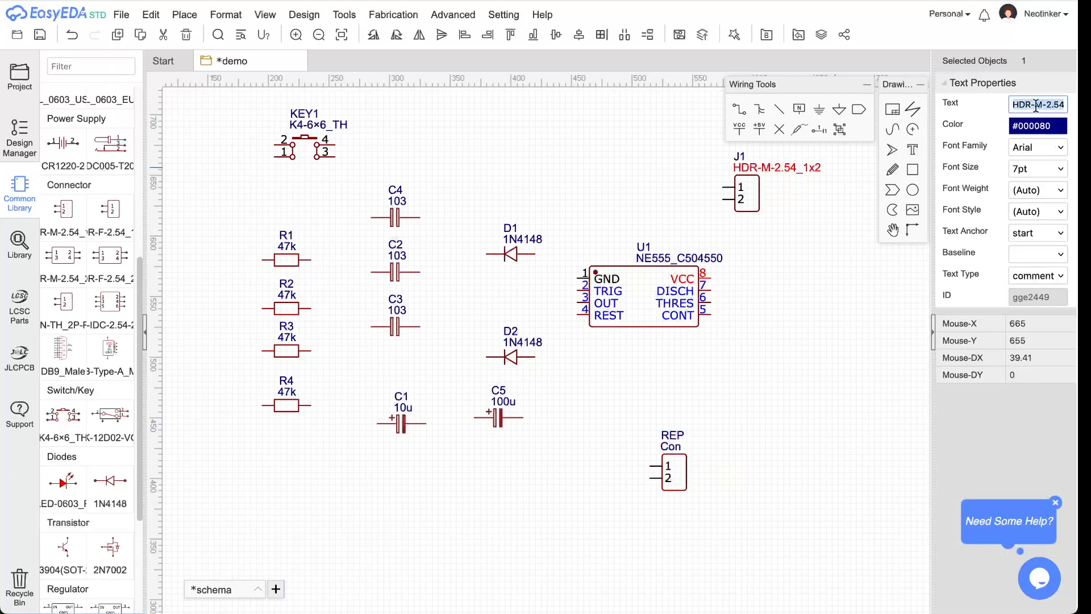
{"action": "type", "text": "Con"}
{"action": "key", "text": "Return"}
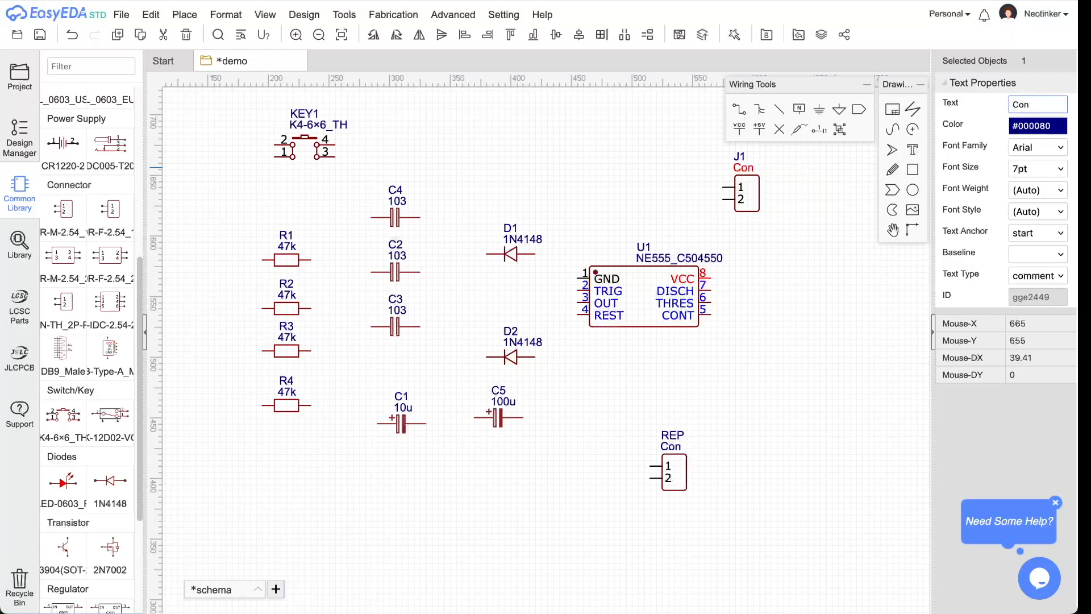
{"action": "left_click", "coordinate": [833, 333]}
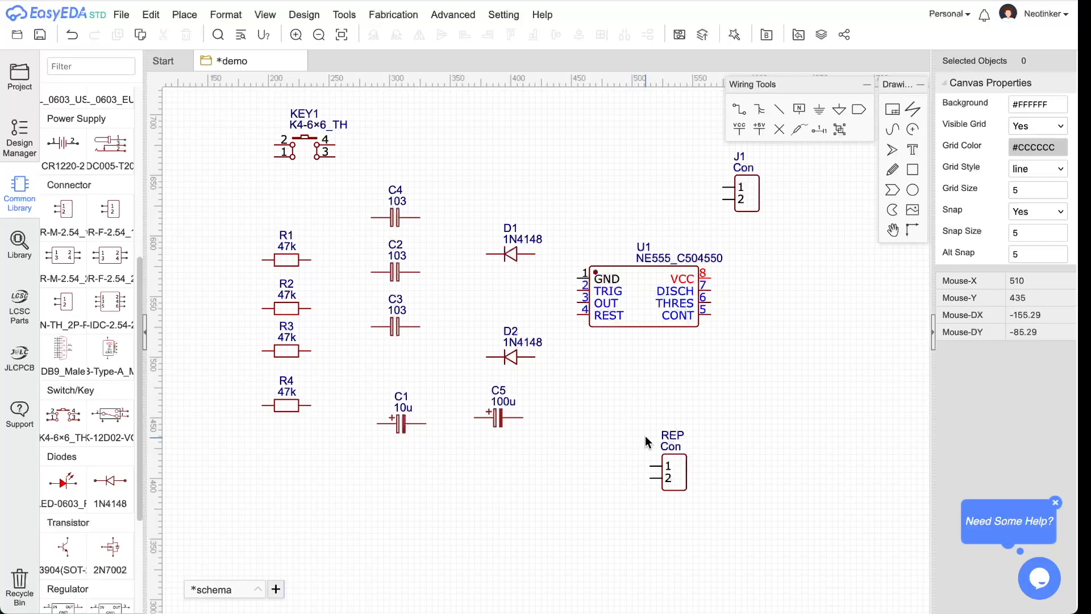
- Check the DoorBell reference, then box-select all resistors, capacitors and diodes together
{"action": "key", "text": "super+Tab"}
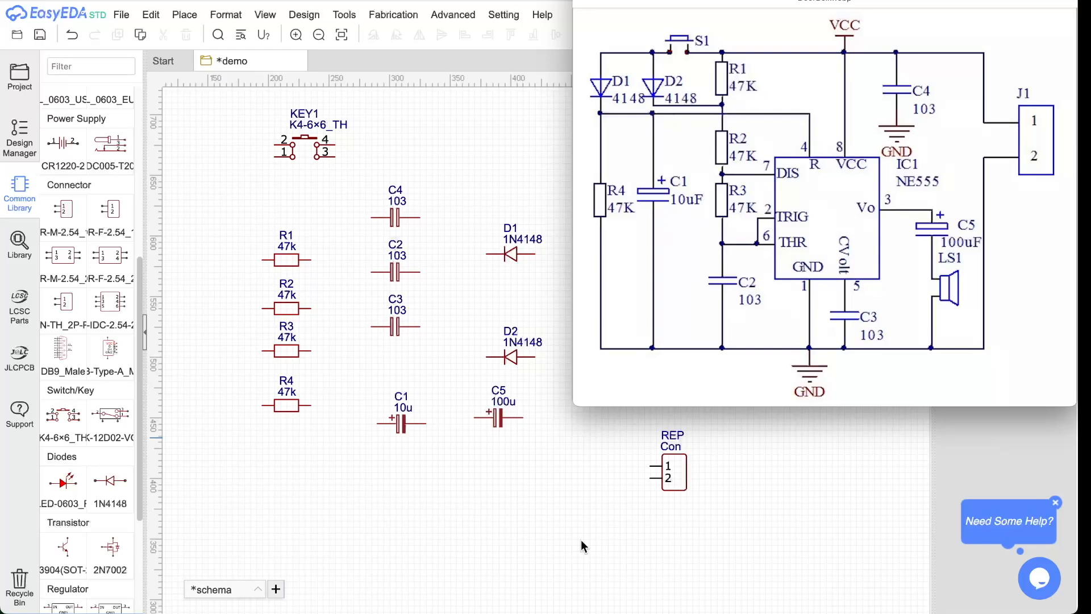
{"action": "left_click", "coordinate": [575, 491]}
{"action": "left_click_drag", "start_coordinate": [231, 194], "coordinate": [554, 469]}
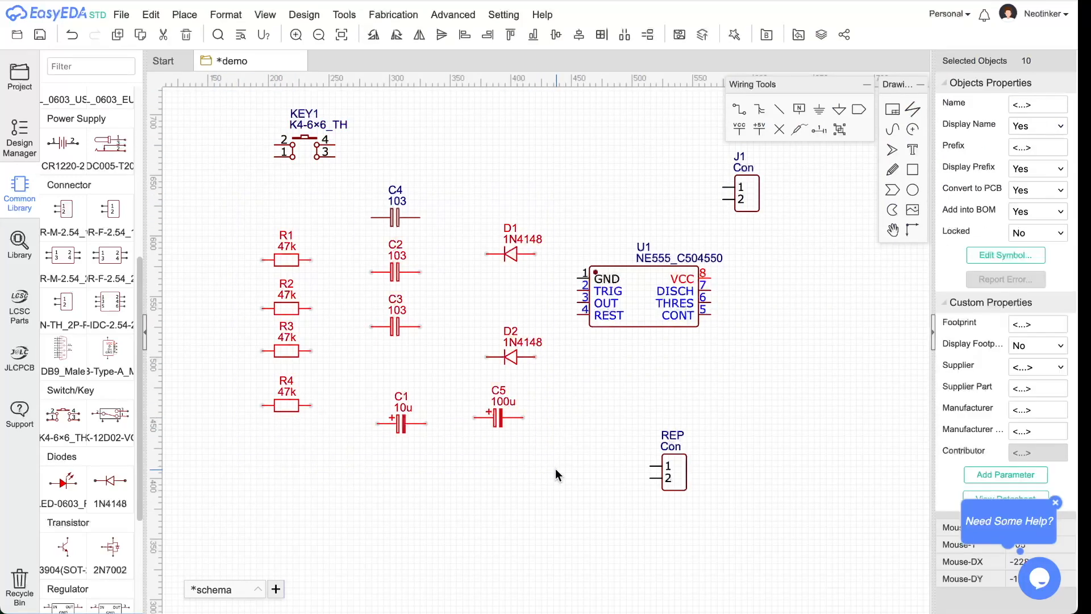
- Rotate the selected parts upright, raise and rotate C4, and shift D1 and D2 up-left
{"action": "left_click", "coordinate": [375, 35]}
{"action": "left_click", "coordinate": [396, 222]}
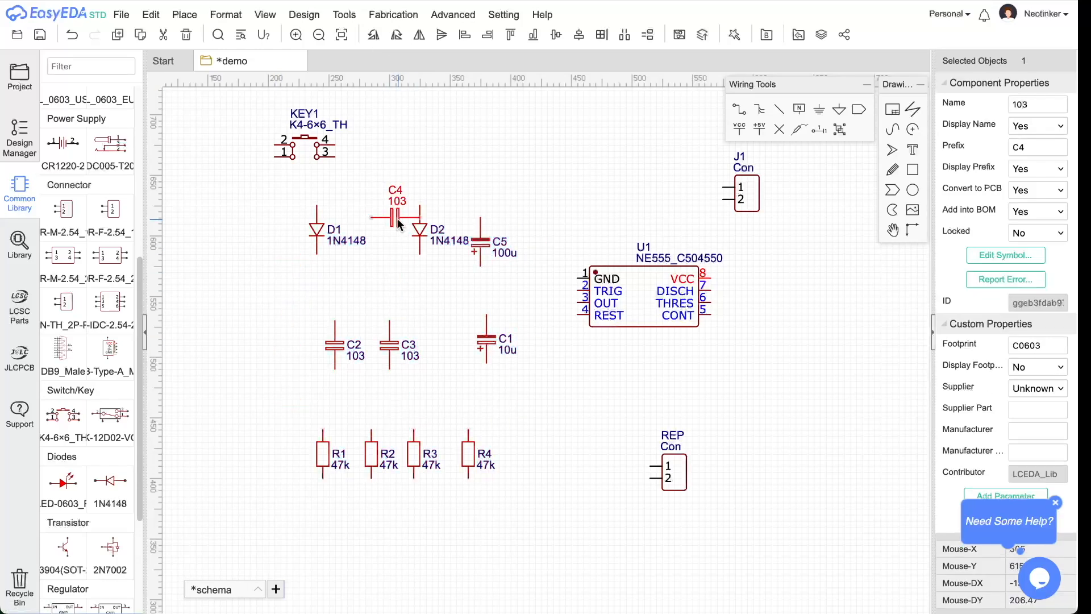
{"action": "left_click_drag", "start_coordinate": [396, 222], "coordinate": [415, 168]}
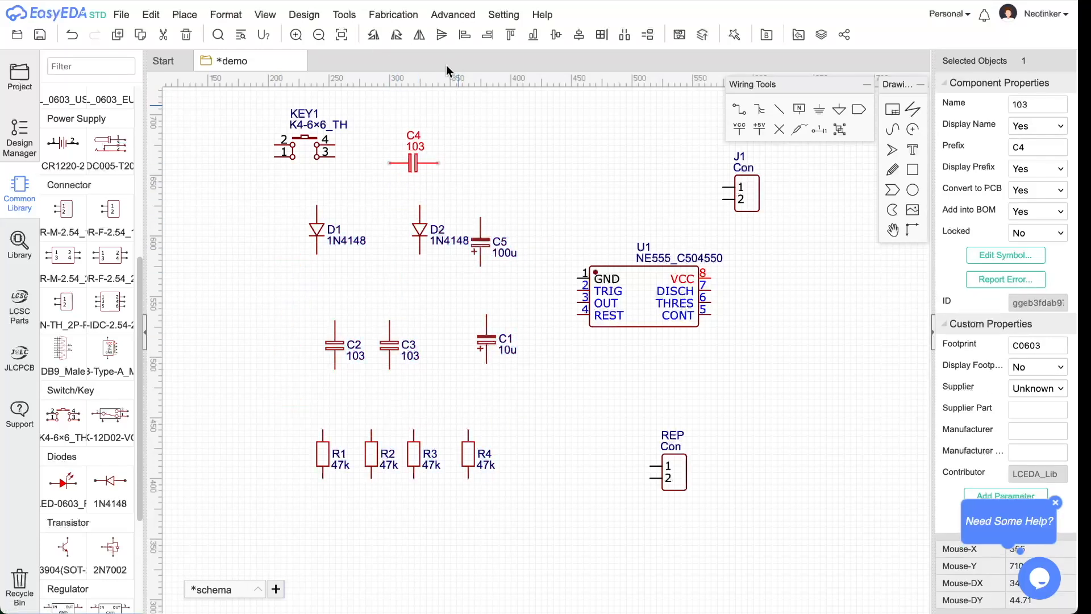
{"action": "left_click", "coordinate": [374, 35]}
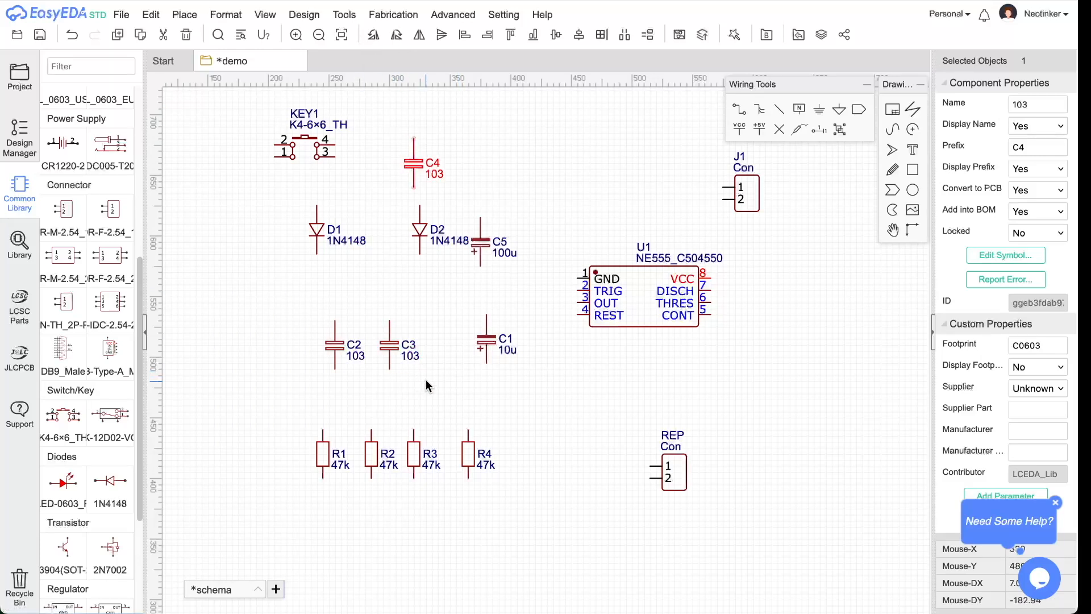
{"action": "left_click_drag", "start_coordinate": [315, 230], "coordinate": [225, 218]}
{"action": "left_click_drag", "start_coordinate": [423, 238], "coordinate": [305, 211]}
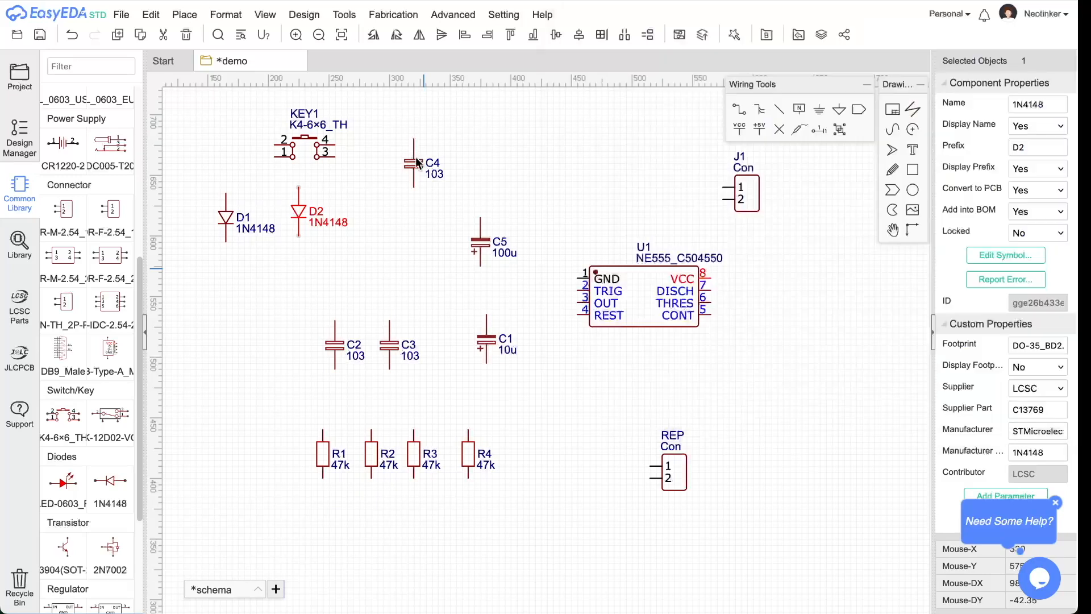
- Move C4 and C5 to the top right, stack R1–R3 in a column, and put C2 under C3
{"action": "left_click_drag", "start_coordinate": [418, 161], "coordinate": [642, 155]}
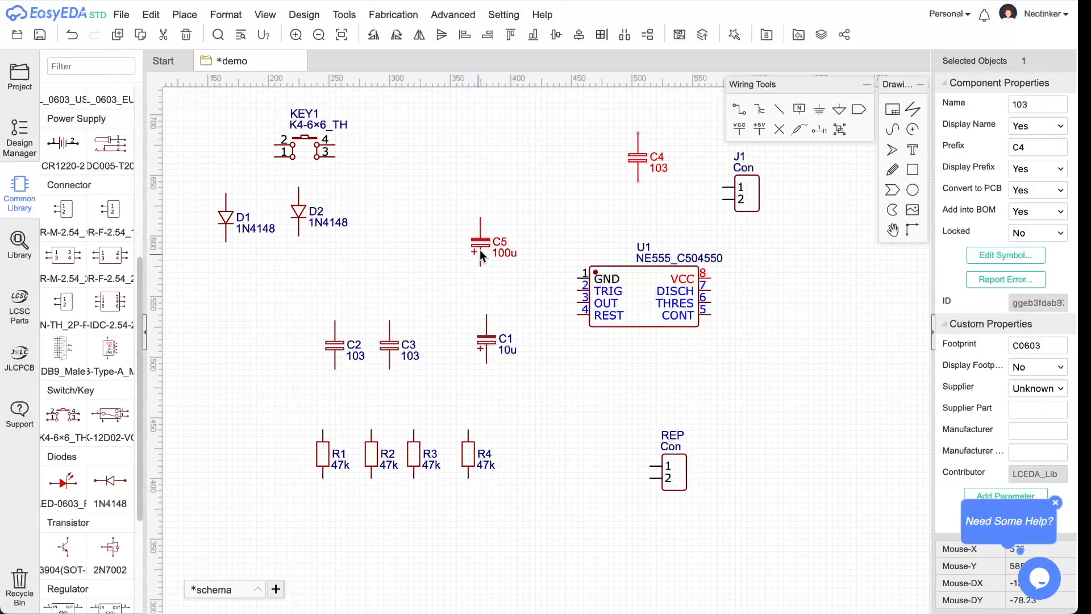
{"action": "left_click_drag", "start_coordinate": [478, 254], "coordinate": [580, 205]}
{"action": "left_click_drag", "start_coordinate": [321, 463], "coordinate": [393, 220]}
{"action": "left_click_drag", "start_coordinate": [367, 464], "coordinate": [572, 415]}
{"action": "left_click", "coordinate": [405, 443]}
{"action": "left_click_drag", "start_coordinate": [411, 451], "coordinate": [381, 396]}
{"action": "left_click_drag", "start_coordinate": [339, 364], "coordinate": [574, 504]}
{"action": "left_click_drag", "start_coordinate": [488, 342], "coordinate": [821, 445]}
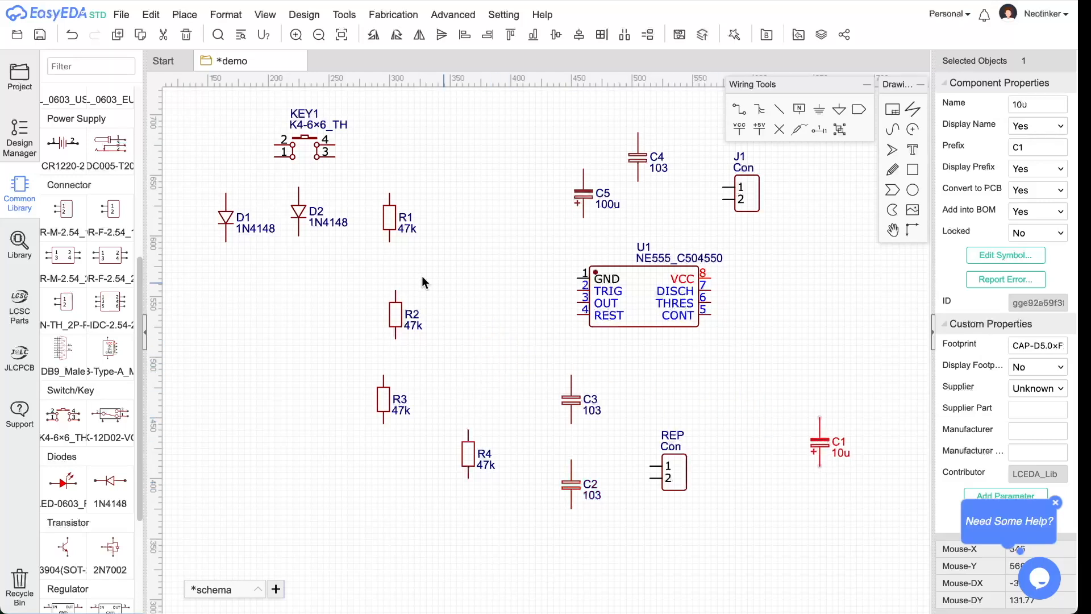
{"action": "left_click_drag", "start_coordinate": [393, 305], "coordinate": [387, 268]}
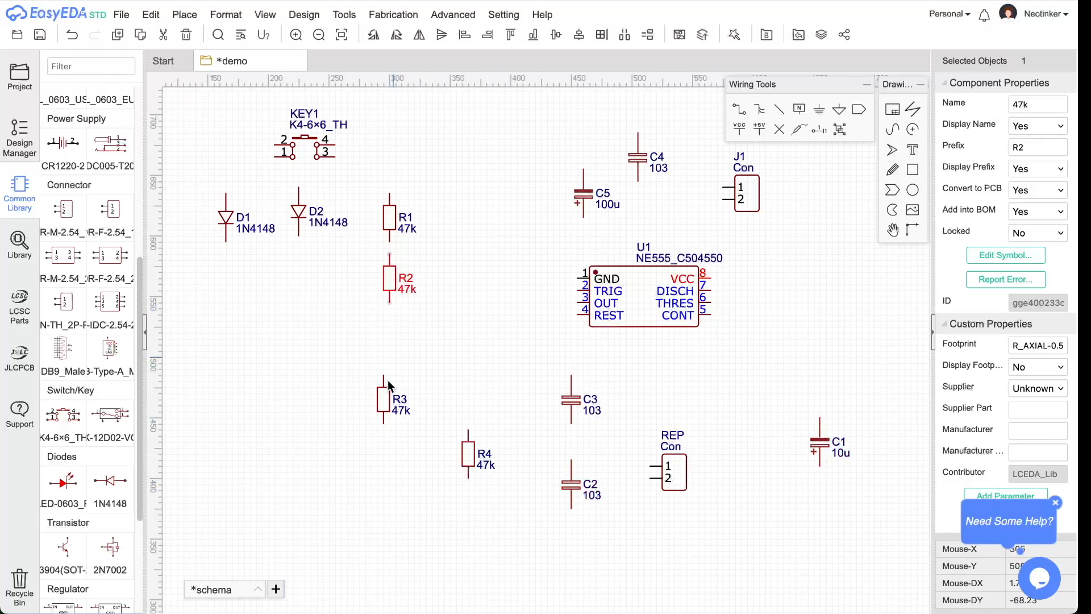
{"action": "left_click_drag", "start_coordinate": [383, 400], "coordinate": [388, 356]}
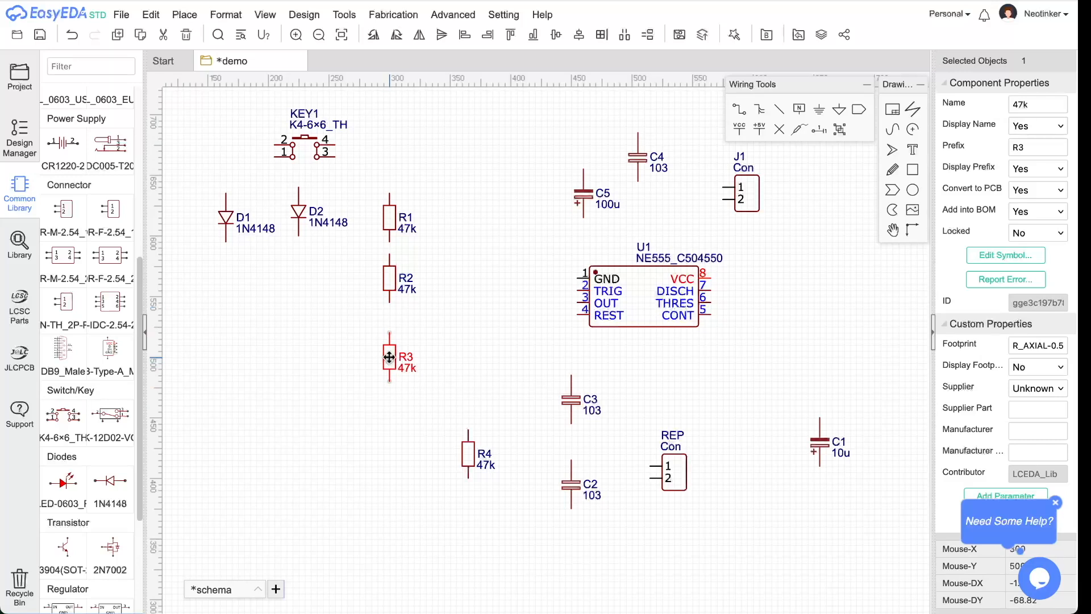
{"action": "left_click_drag", "start_coordinate": [395, 292], "coordinate": [399, 288]}
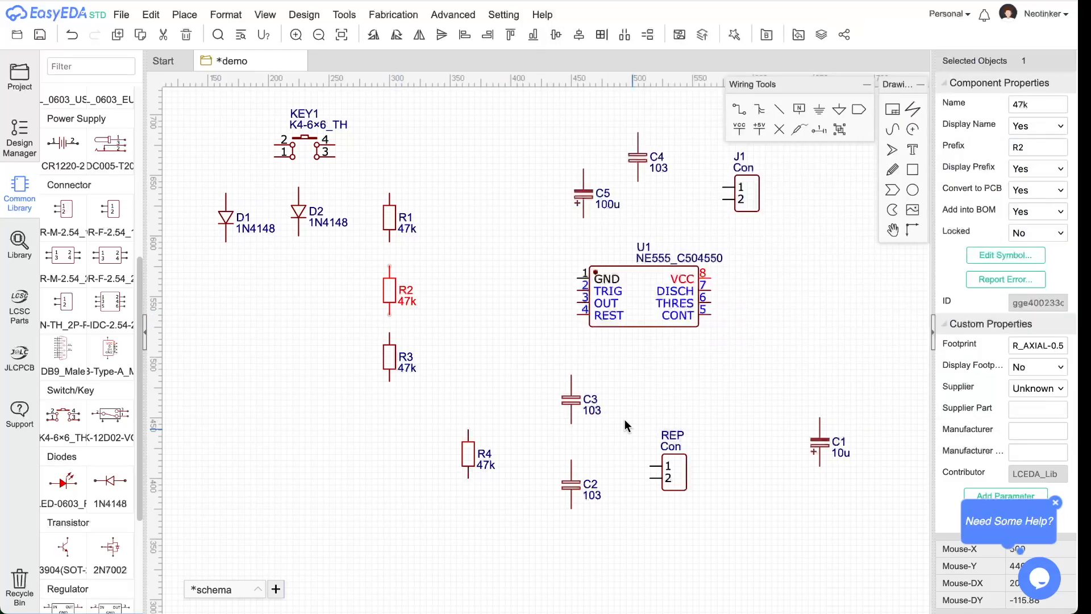
- Place R4 under diode D1 and set the 10u capacitor C1 beside it
{"action": "left_click_drag", "start_coordinate": [469, 455], "coordinate": [226, 301]}
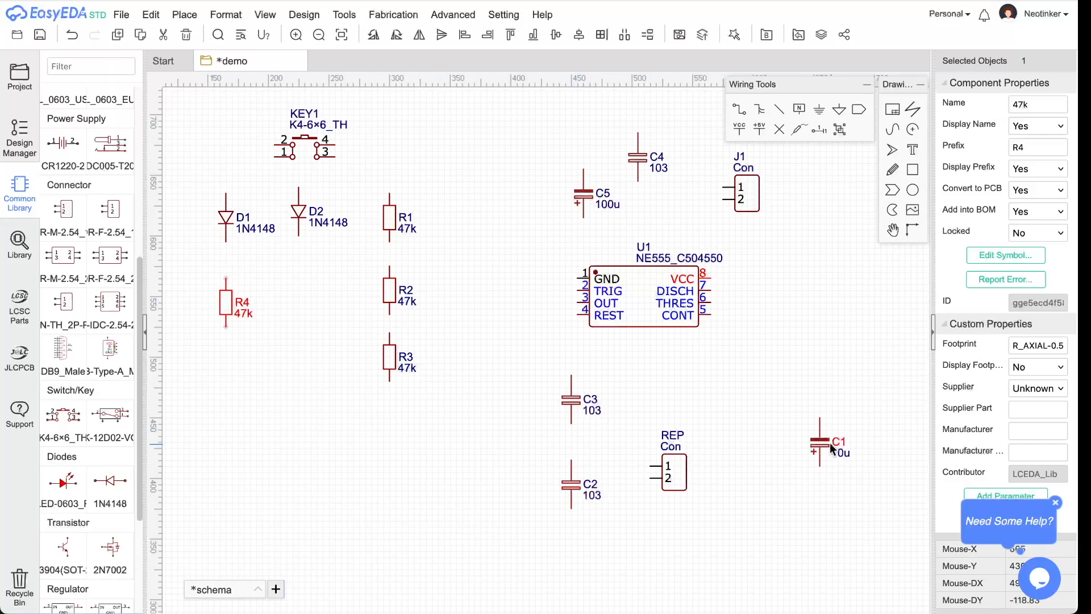
{"action": "left_click_drag", "start_coordinate": [831, 446], "coordinate": [376, 357]}
{"action": "left_click_drag", "start_coordinate": [806, 441], "coordinate": [736, 461]}
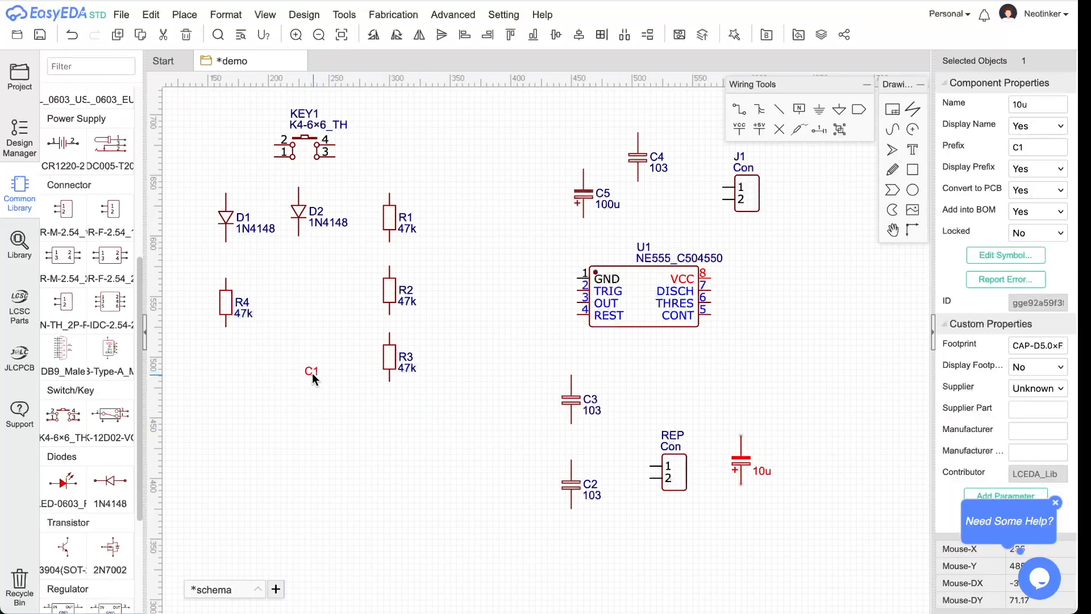
{"action": "left_click_drag", "start_coordinate": [312, 373], "coordinate": [298, 324]}
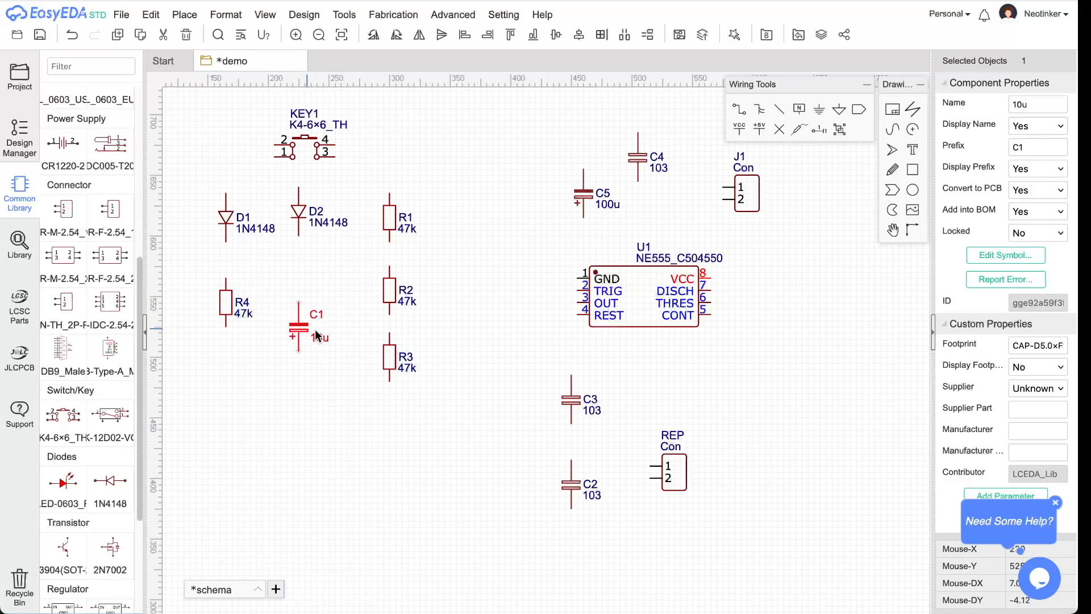
- Flip C1 vertically so its plus end is on top and raise it level with R4
{"action": "key", "text": "super+Tab"}
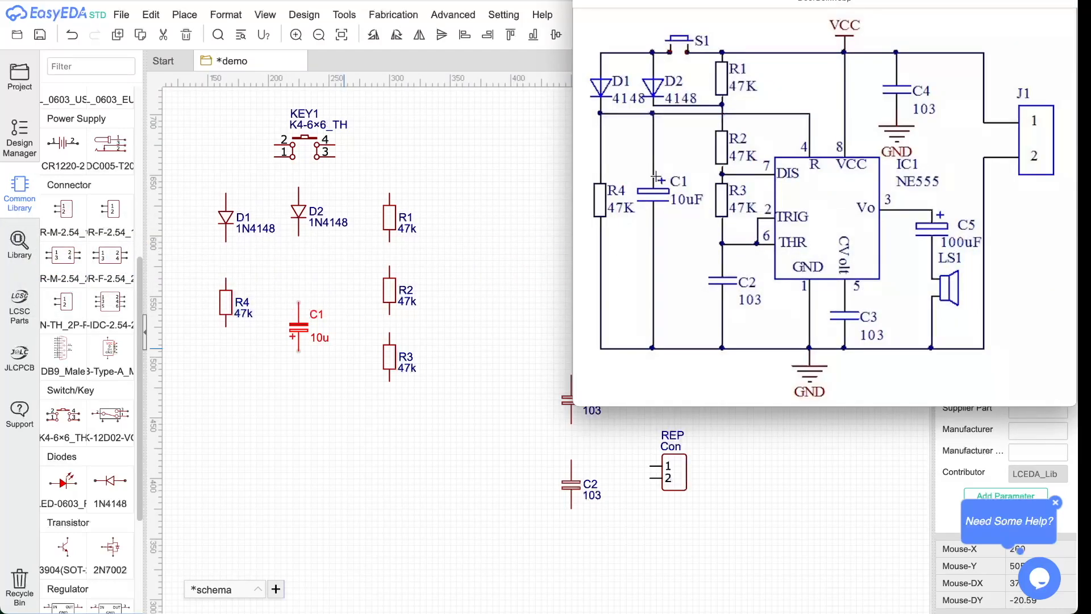
{"action": "left_click", "coordinate": [297, 327]}
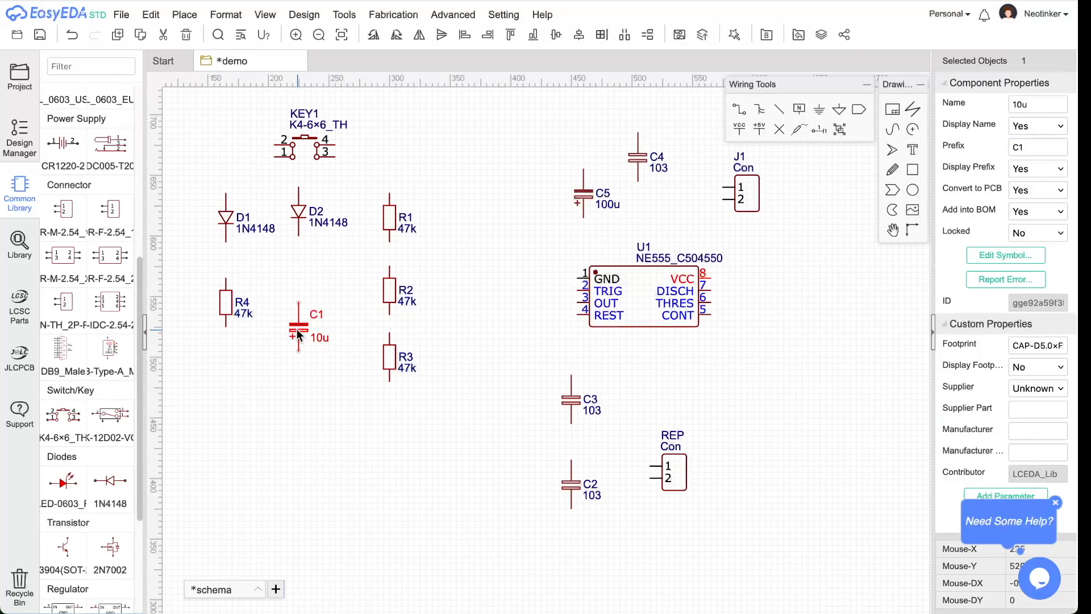
{"action": "left_click", "coordinate": [393, 14]}
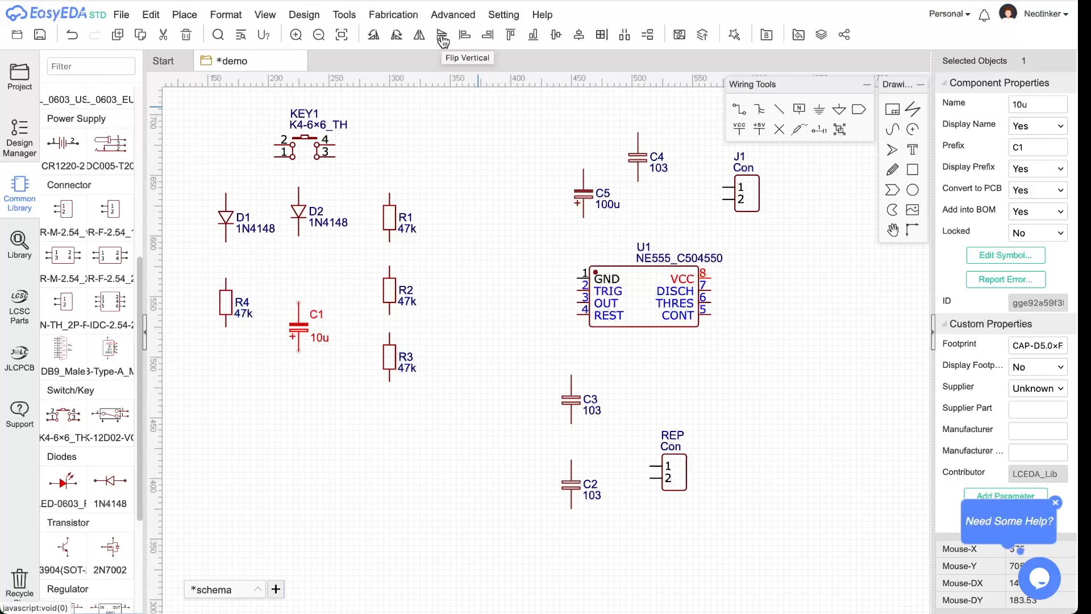
{"action": "left_click", "coordinate": [442, 38]}
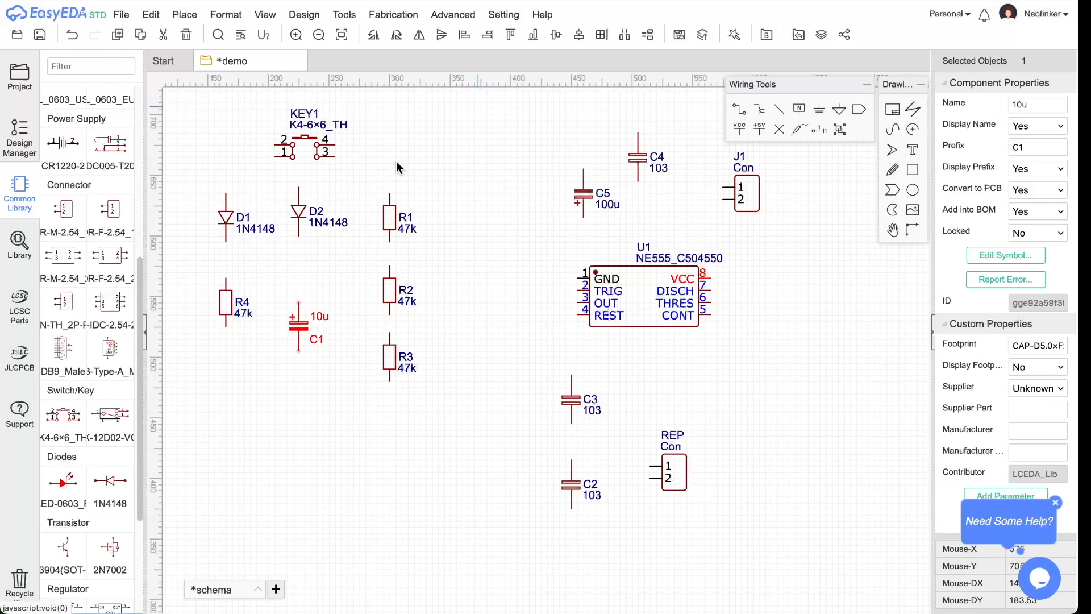
{"action": "left_click_drag", "start_coordinate": [305, 325], "coordinate": [305, 304]}
- Lower R4, R3 and R2 slightly to even the resistor spacing
{"action": "left_click", "coordinate": [235, 304]}
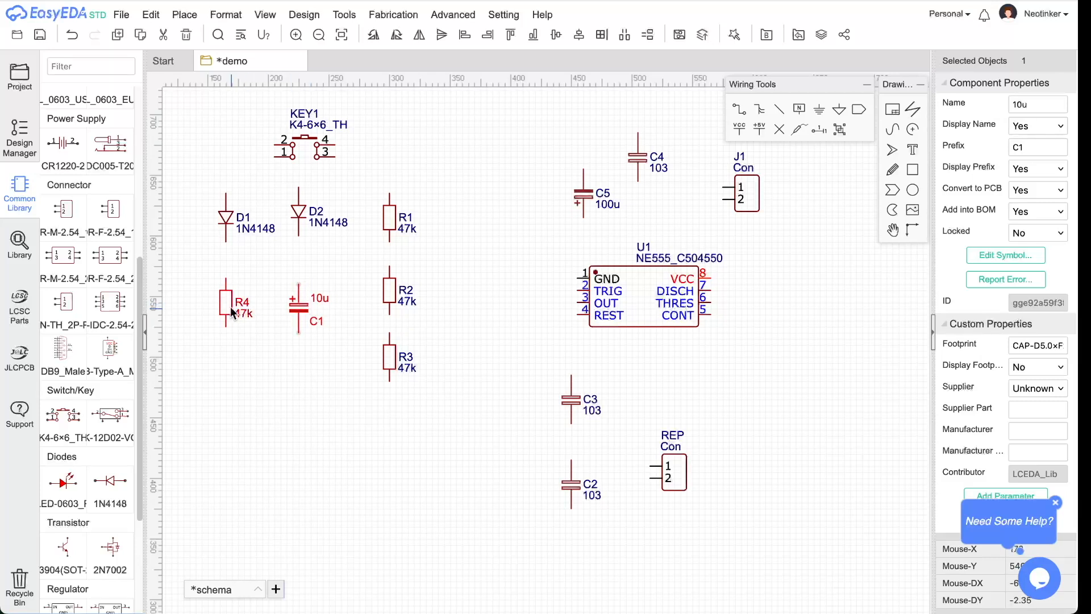
{"action": "left_click_drag", "start_coordinate": [234, 306], "coordinate": [230, 311]}
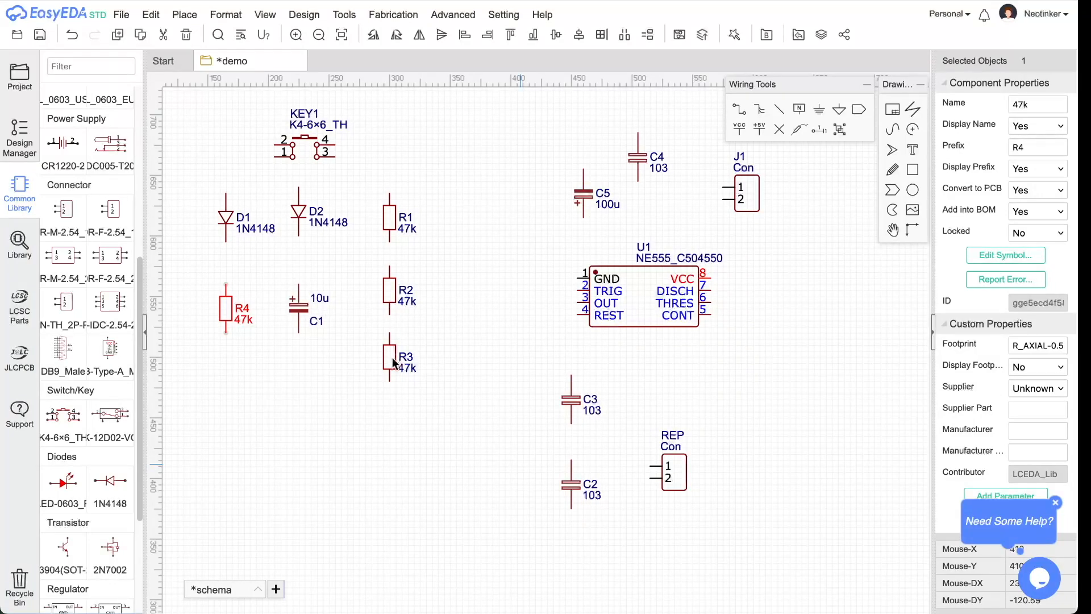
{"action": "left_click_drag", "start_coordinate": [393, 359], "coordinate": [389, 381]}
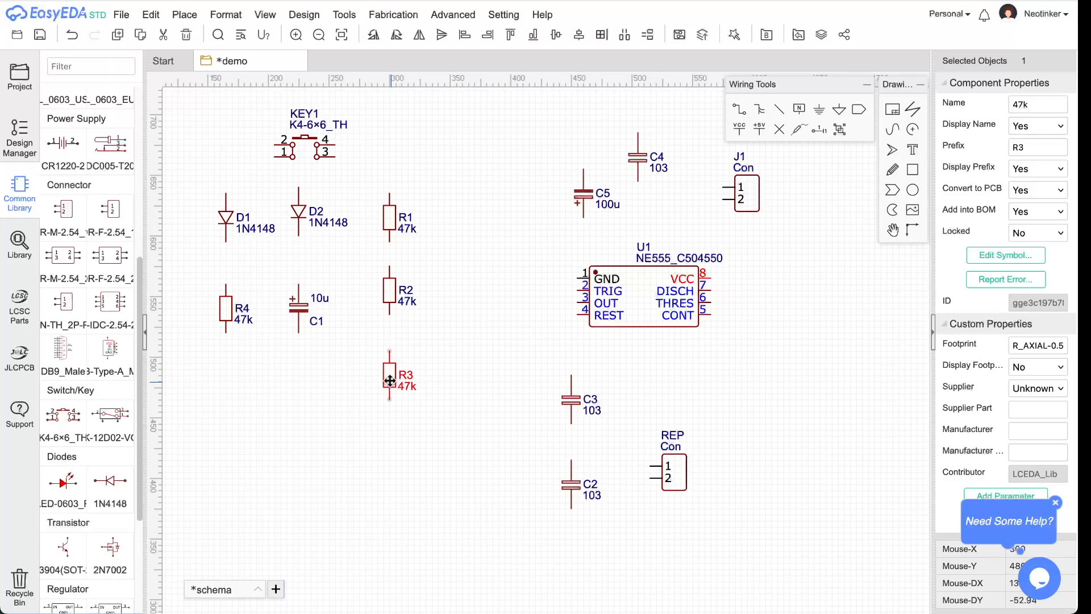
{"action": "left_click", "coordinate": [394, 294]}
{"action": "left_click_drag", "start_coordinate": [395, 294], "coordinate": [394, 312]}
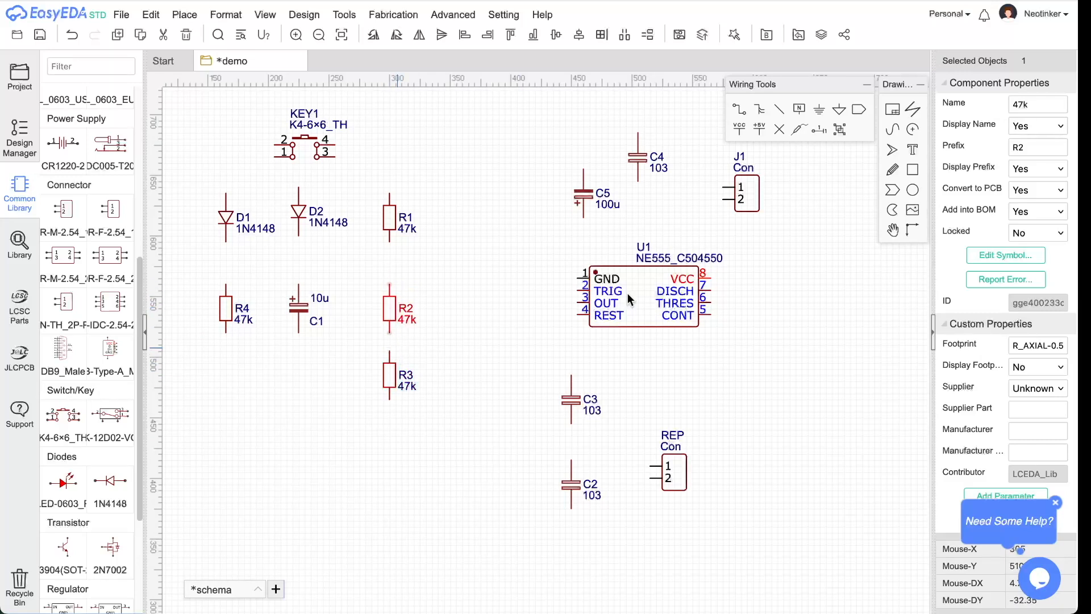
- Move C2 under R3 and KEY1 toward the top centre, checking against the reference
{"action": "key", "text": "super+Tab"}
{"action": "key", "text": "super+Tab"}
{"action": "left_click_drag", "start_coordinate": [571, 488], "coordinate": [392, 462]}
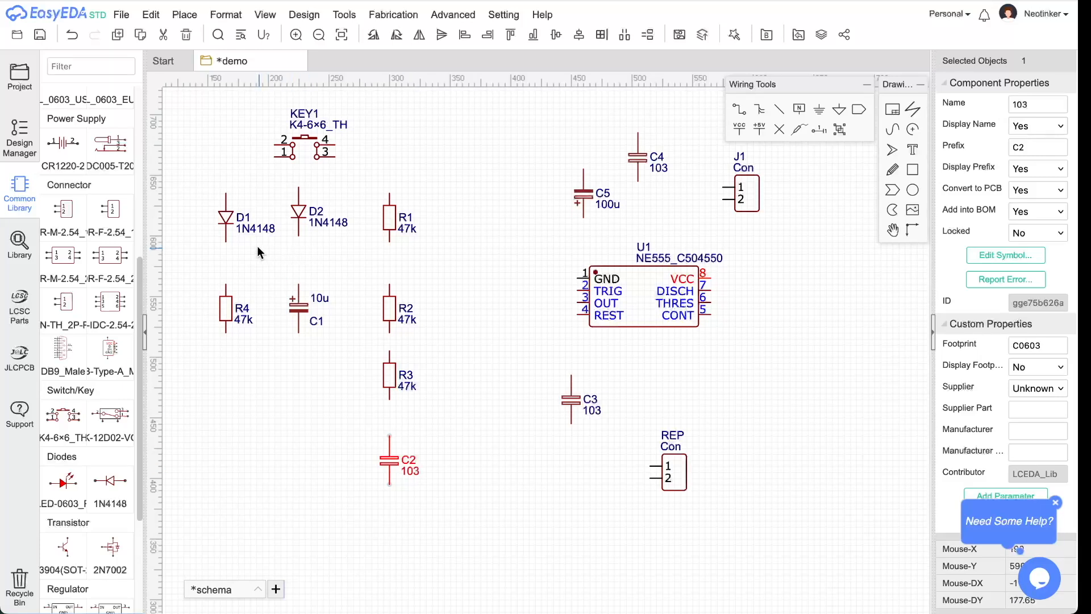
{"action": "left_click_drag", "start_coordinate": [319, 152], "coordinate": [494, 164]}
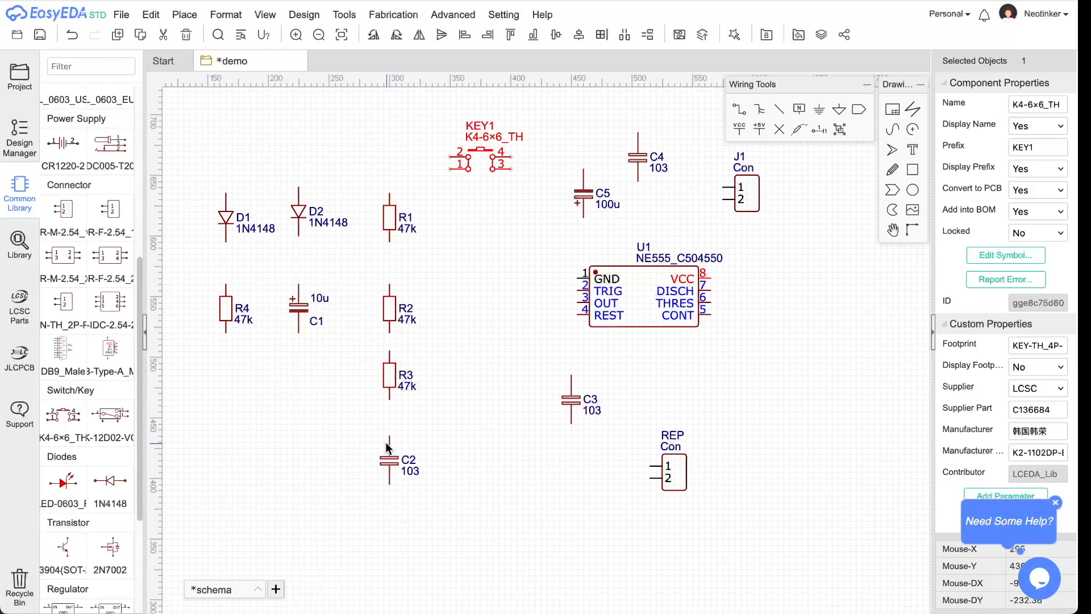
{"action": "key", "text": "super+Tab"}
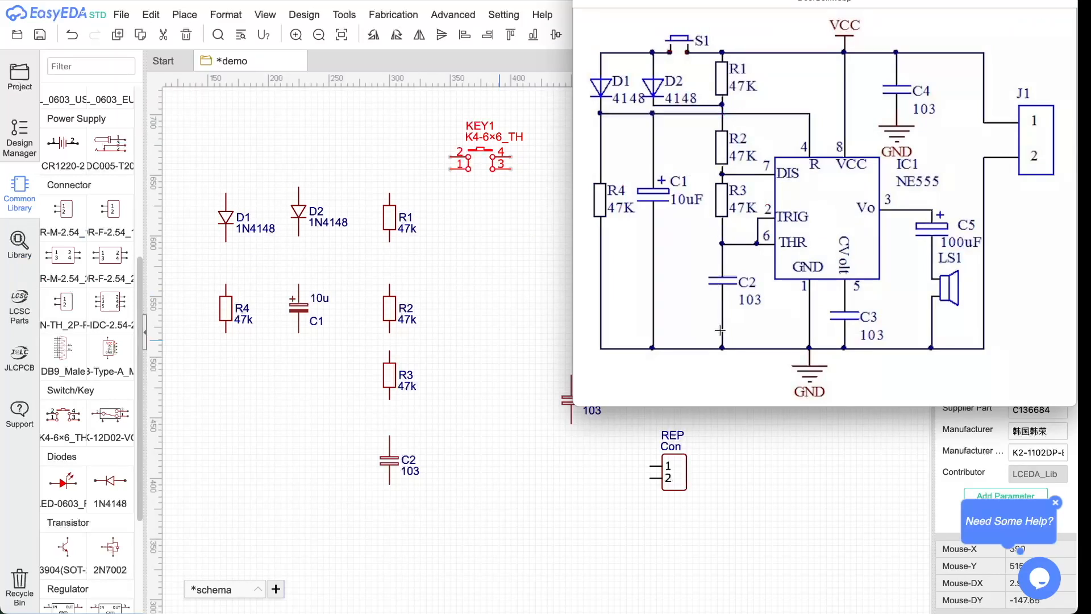
{"action": "key", "text": "super+Tab"}
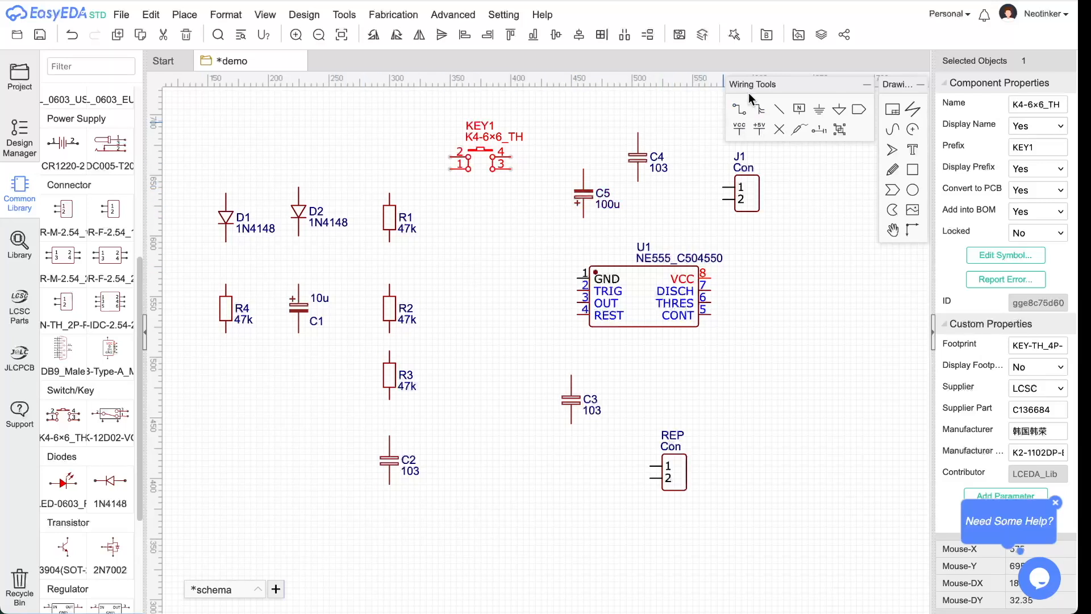
- Wire R1 to R2, R2 to R3, and R3 to C2 down one vertical line, then compare with the DoorBell reference
{"action": "left_click", "coordinate": [740, 111]}
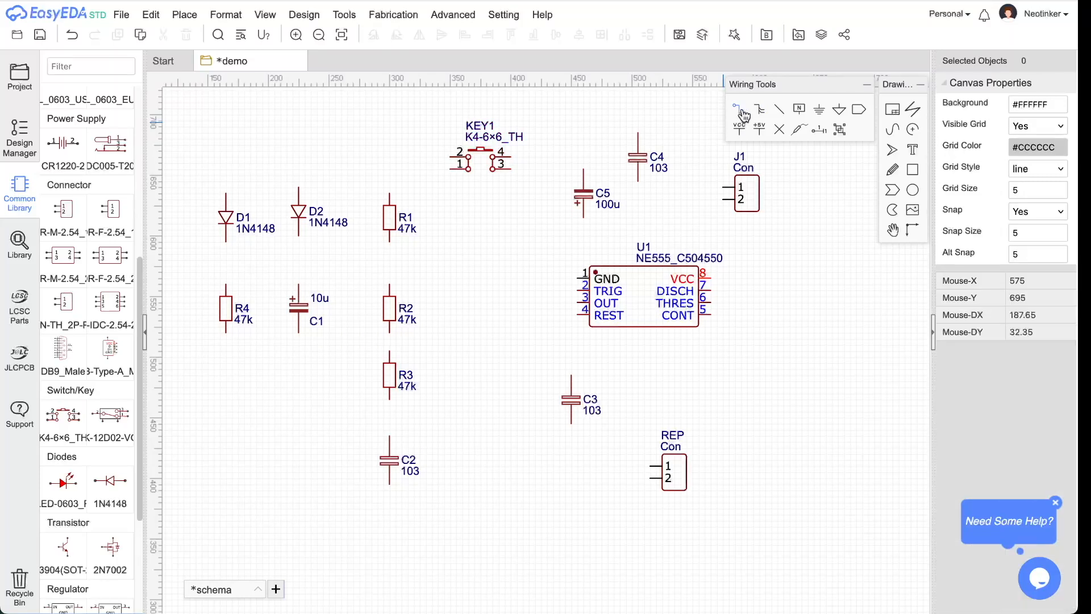
{"action": "left_click", "coordinate": [390, 243]}
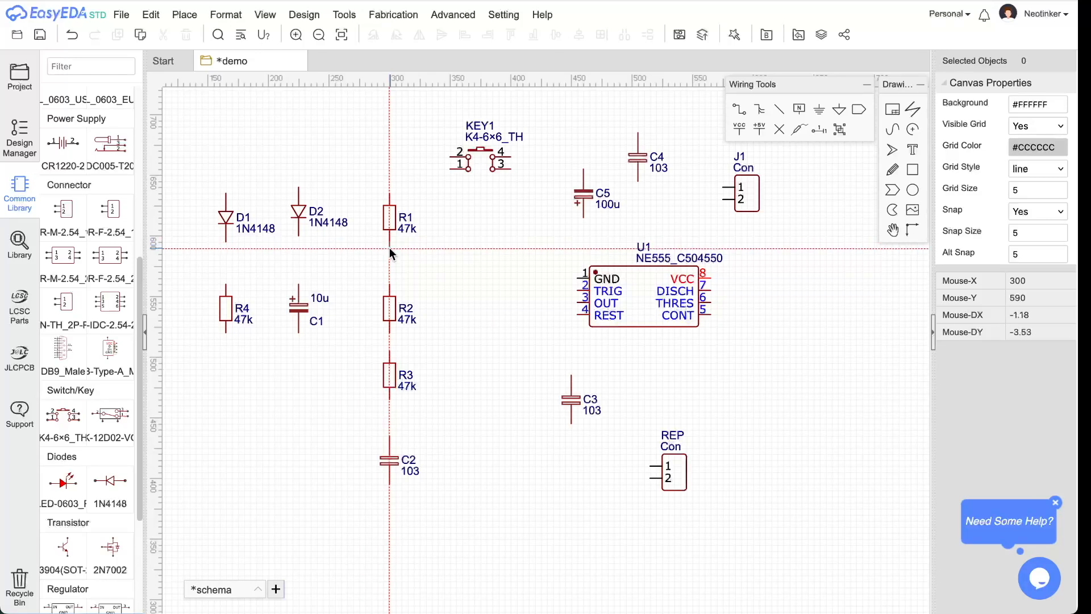
{"action": "left_click", "coordinate": [390, 283]}
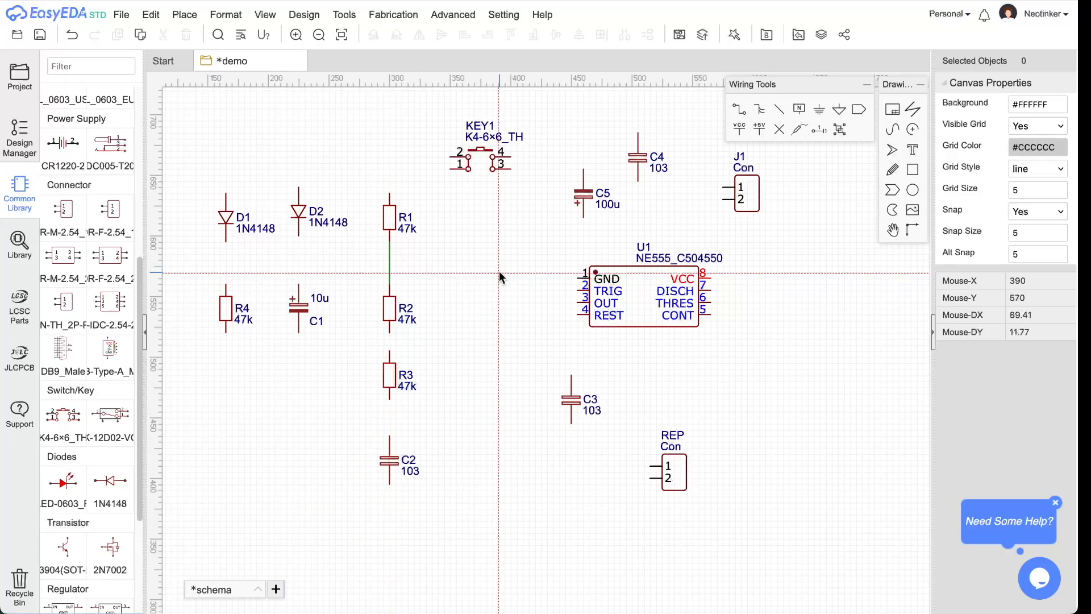
{"action": "left_click", "coordinate": [389, 333]}
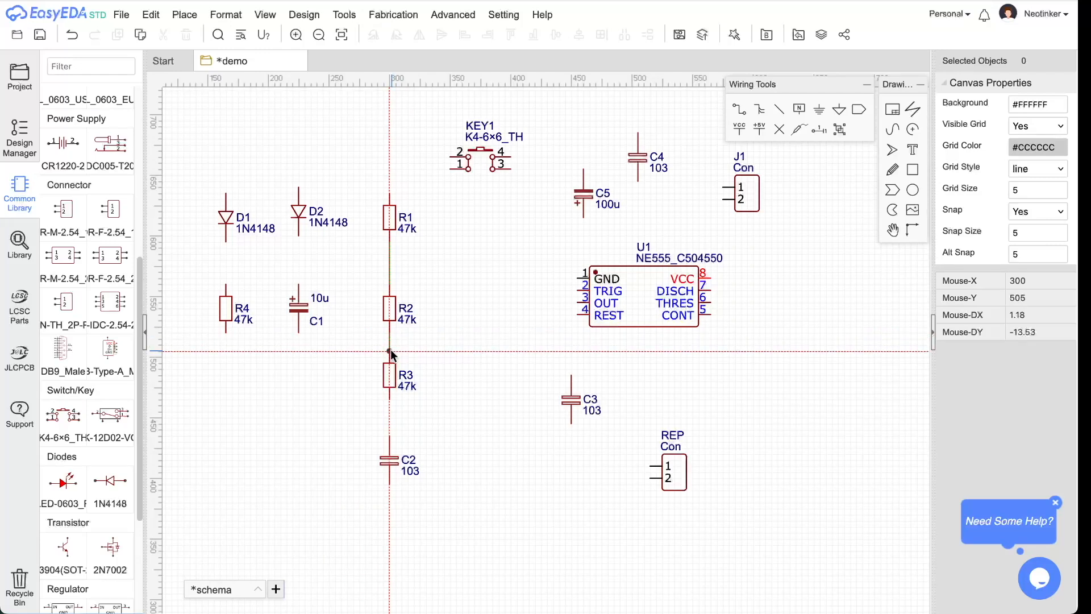
{"action": "left_click", "coordinate": [391, 349]}
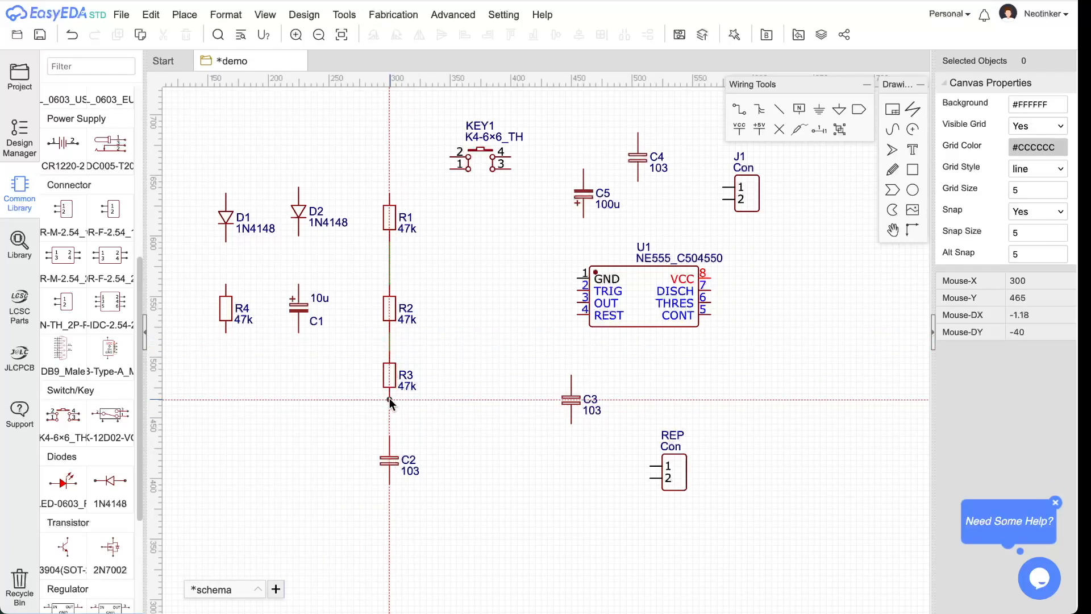
{"action": "left_click", "coordinate": [387, 436]}
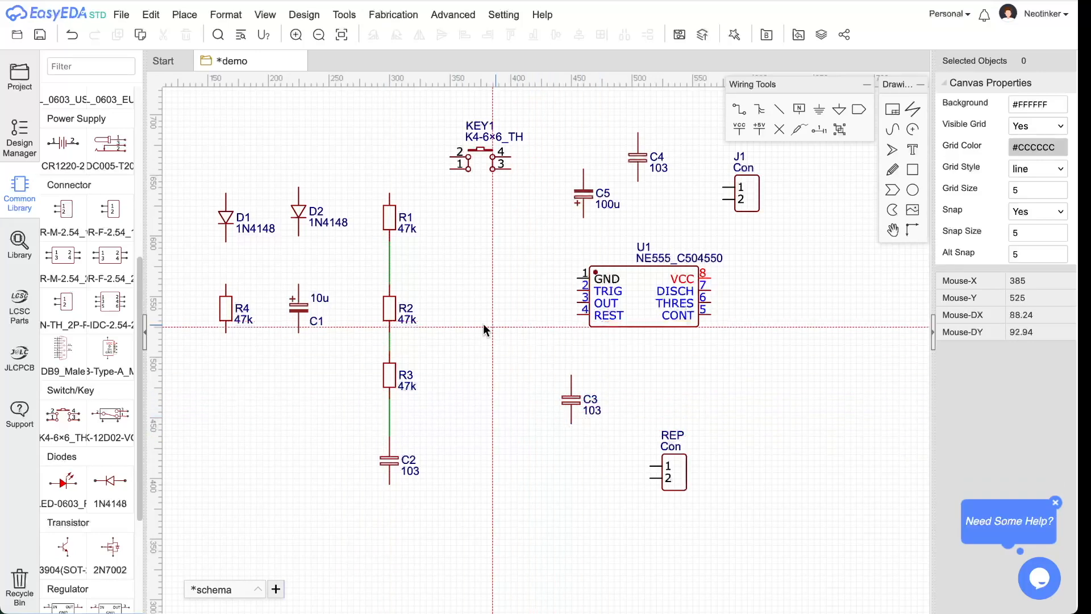
{"action": "key", "text": "super+Tab"}
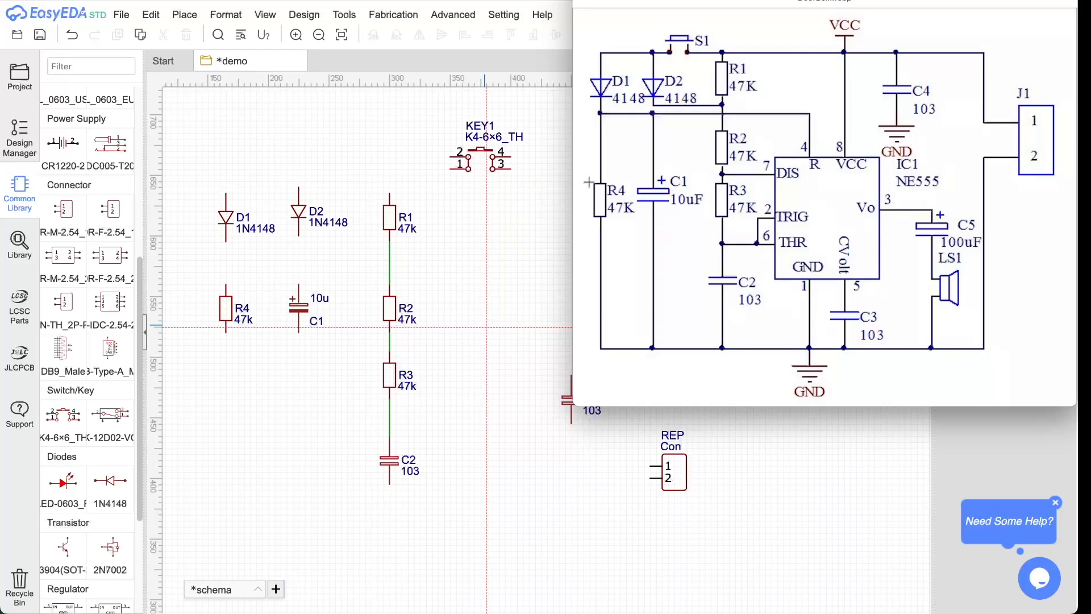
{"action": "left_click", "coordinate": [546, 182]}
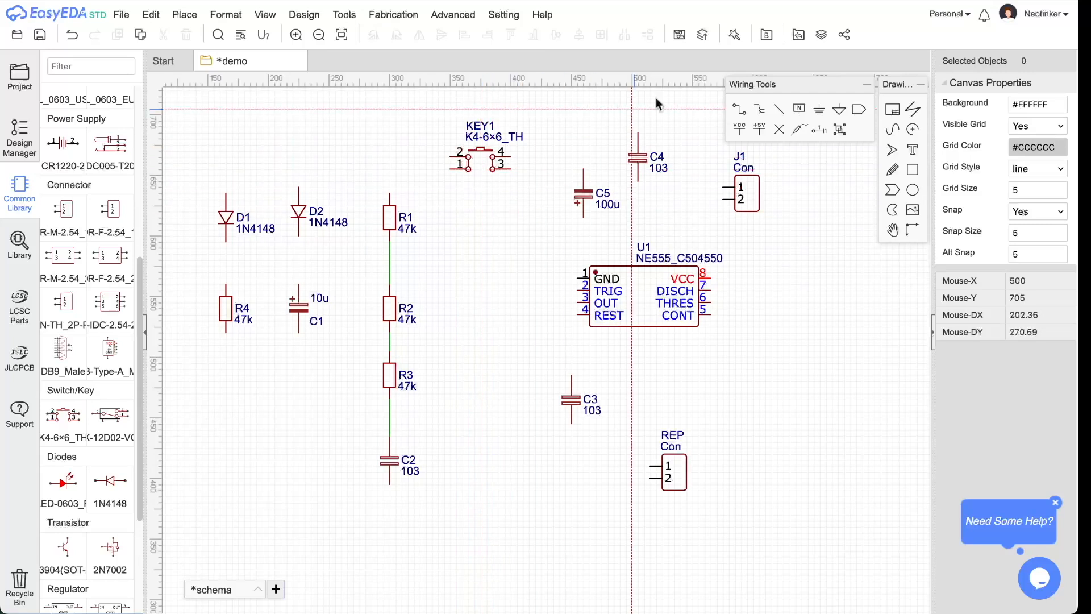
- Undo the accidental zigzag wire drawn to the right of R1
{"action": "left_click", "coordinate": [510, 243]}
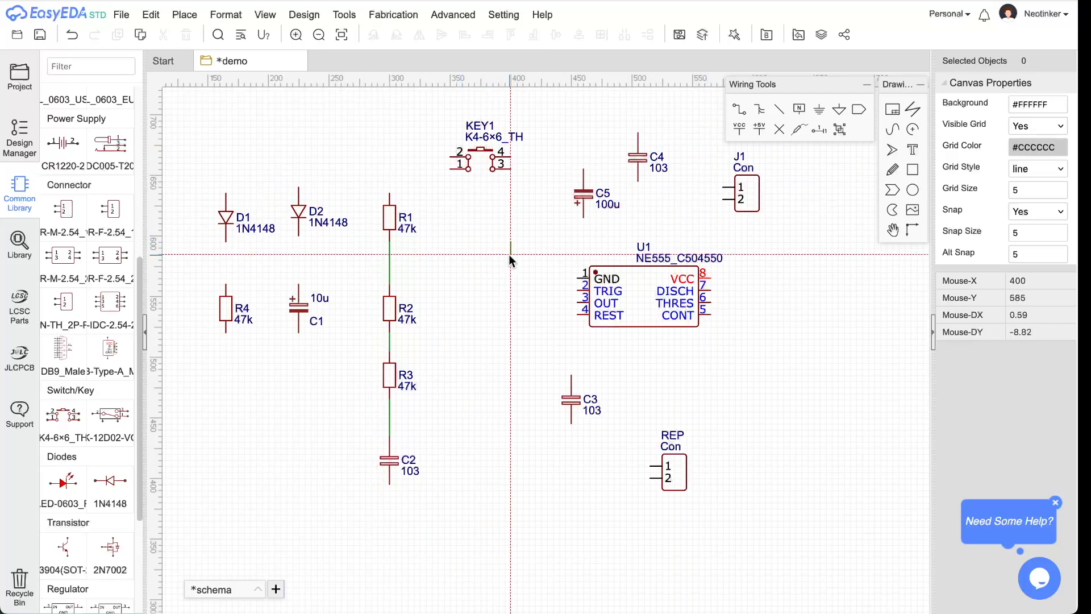
{"action": "left_click", "coordinate": [485, 208]}
{"action": "left_click", "coordinate": [468, 278]}
{"action": "left_click", "coordinate": [493, 315]}
{"action": "right_click", "coordinate": [493, 315]}
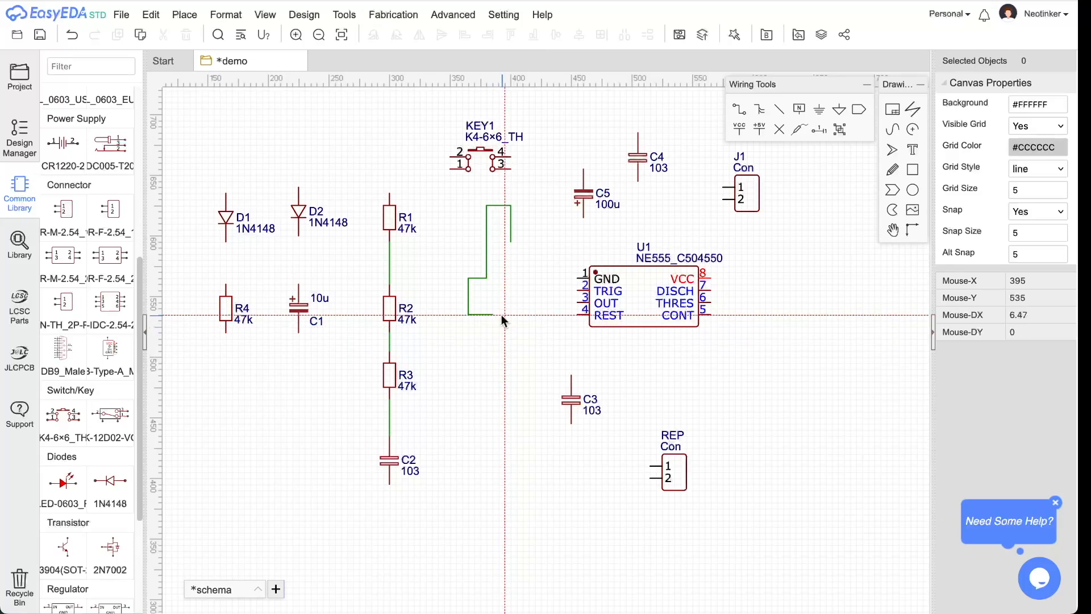
{"action": "key", "text": "ctrl+z"}
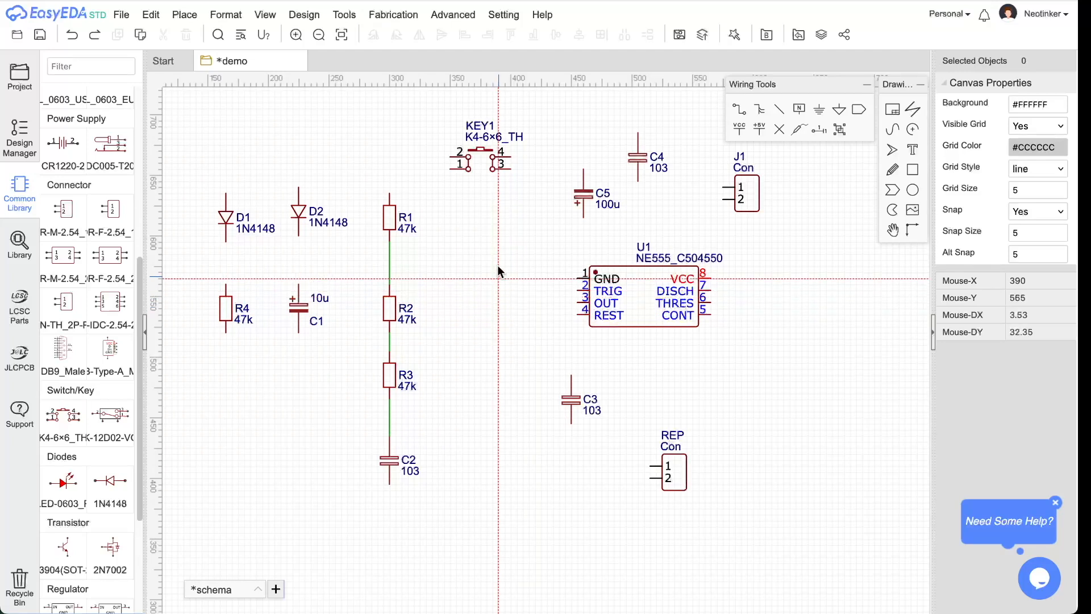
- Move the KEY1 push switch left so it sits above D2 and R1
{"action": "left_click", "coordinate": [482, 149]}
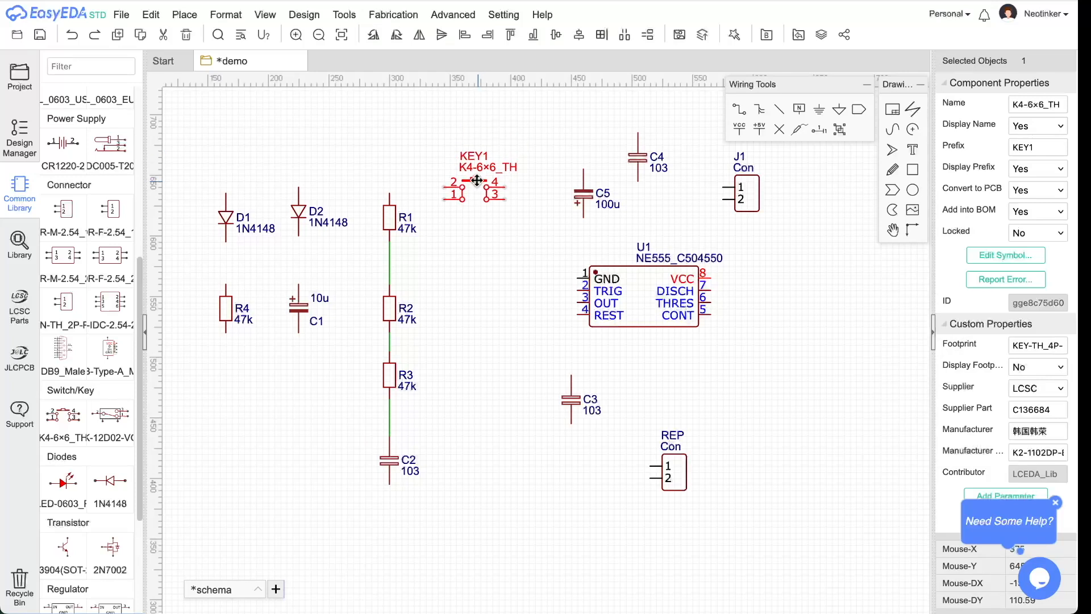
{"action": "left_click_drag", "start_coordinate": [481, 149], "coordinate": [347, 151]}
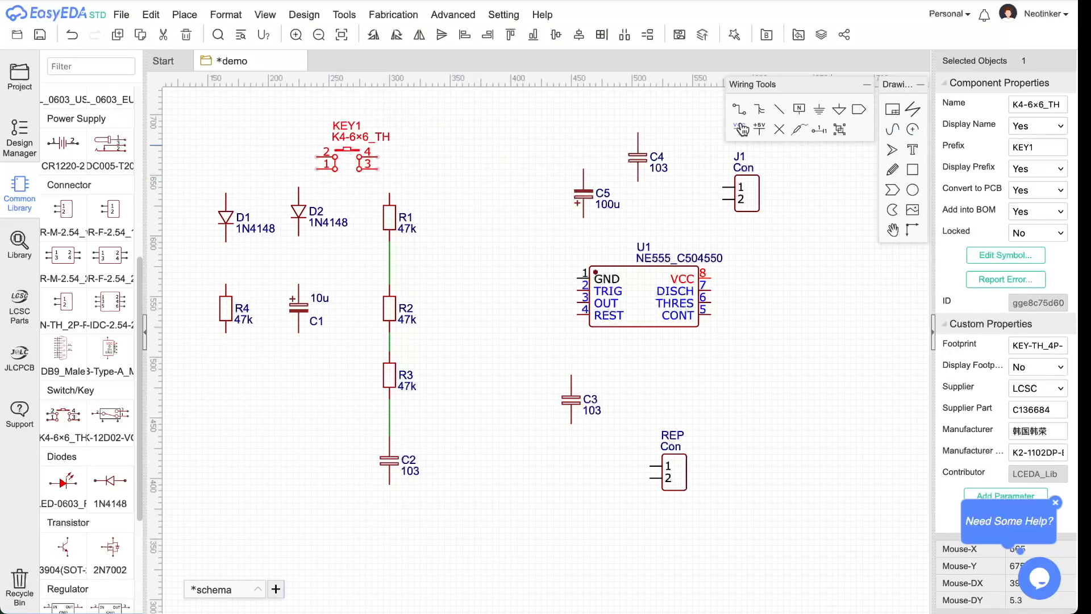
{"action": "left_click", "coordinate": [312, 170]}
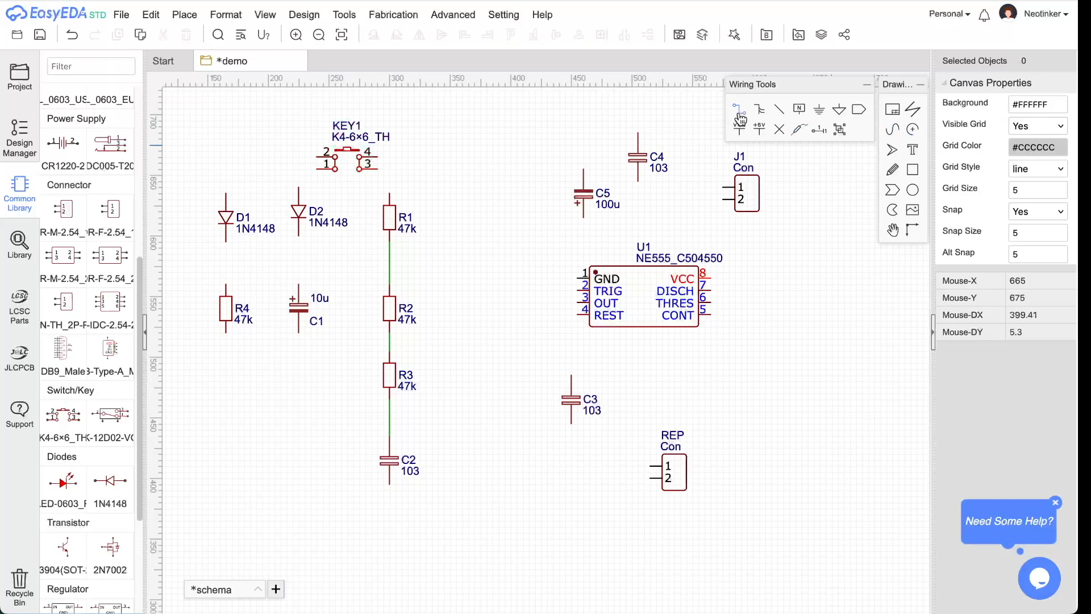
- Wire KEY1 pin 1 to the tops of D2 and D1, KEY1 pin 3 to R1's top, and D1's bottom to R4
{"action": "left_click", "coordinate": [316, 170]}
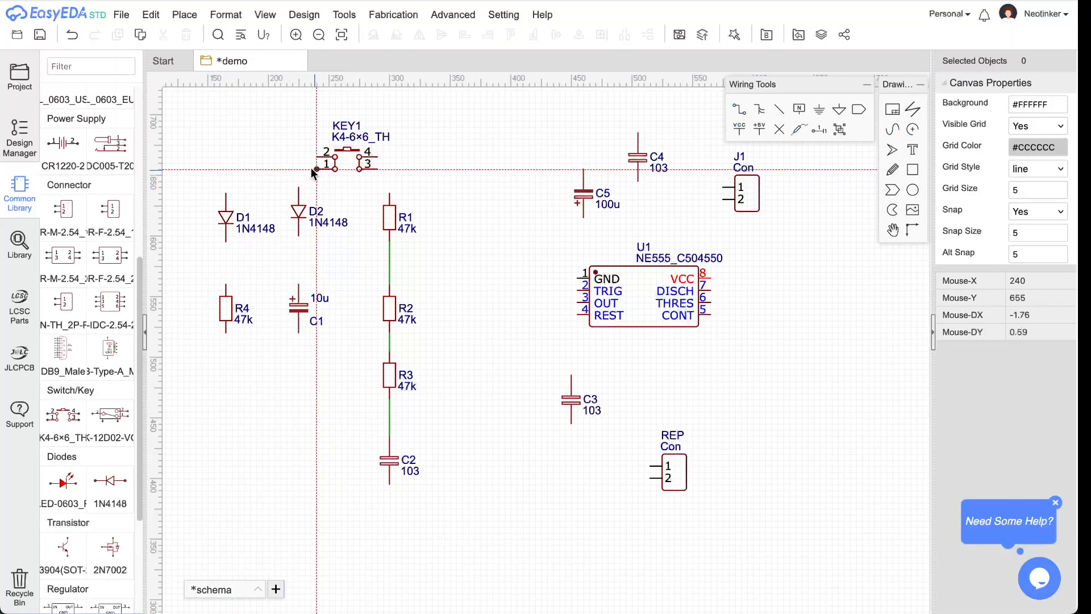
{"action": "left_click", "coordinate": [298, 193]}
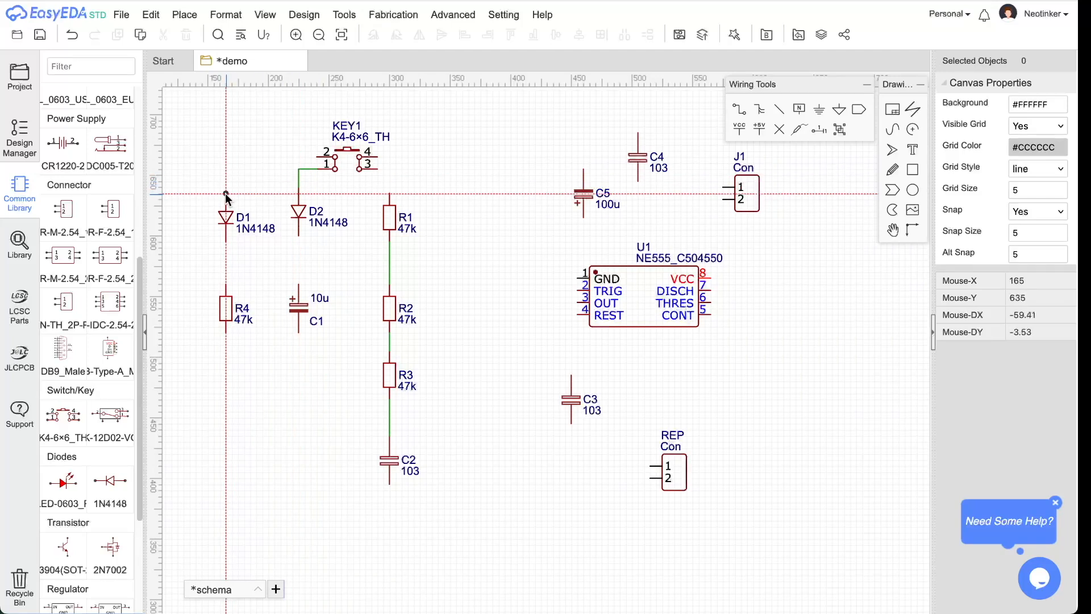
{"action": "left_click", "coordinate": [225, 193]}
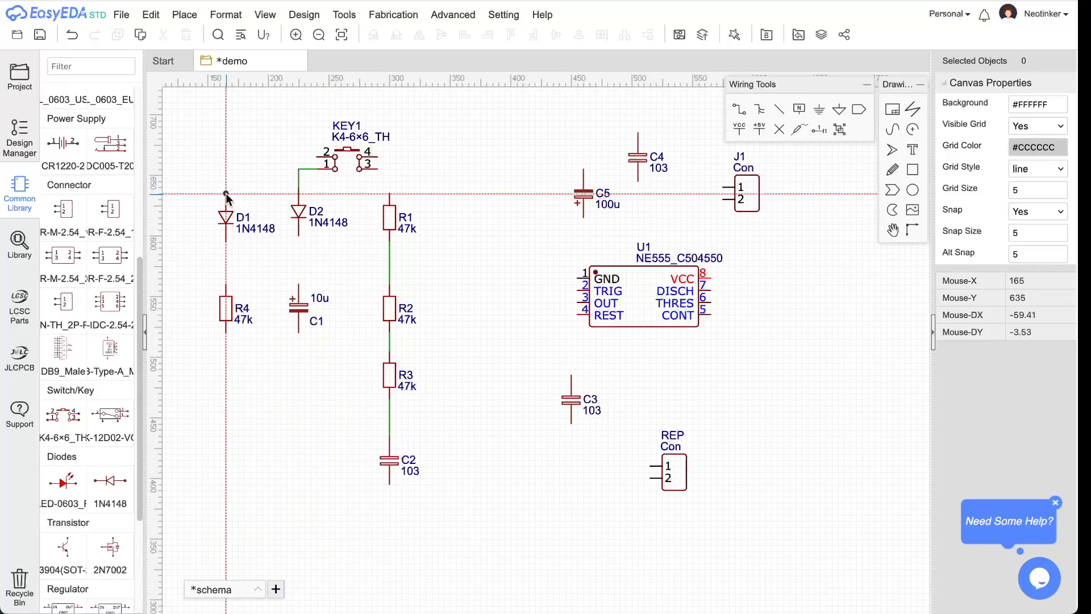
{"action": "left_click", "coordinate": [315, 169]}
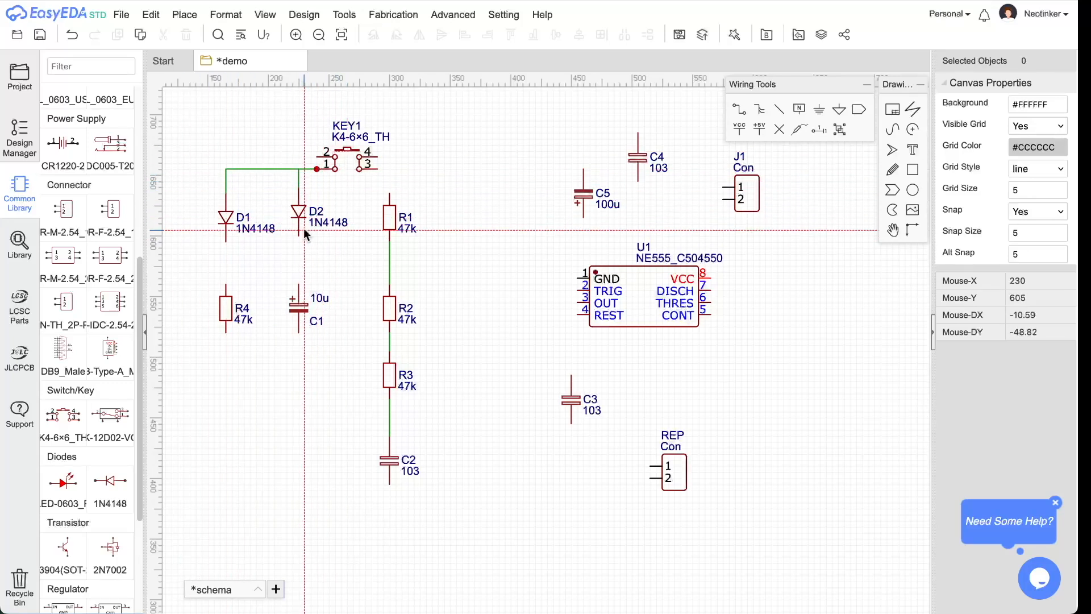
{"action": "left_click", "coordinate": [378, 169]}
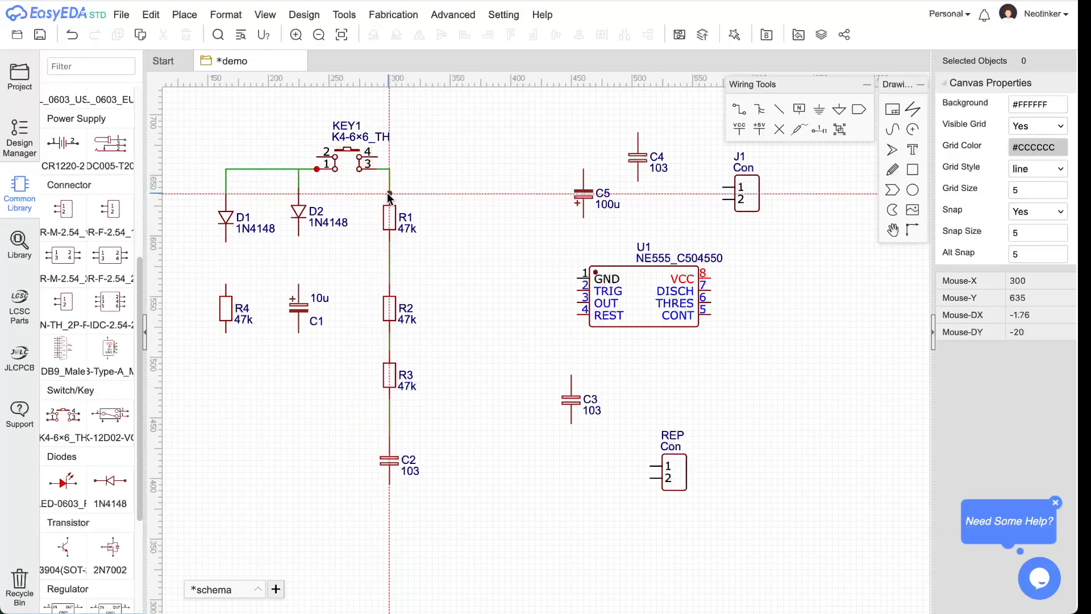
{"action": "left_click", "coordinate": [389, 193]}
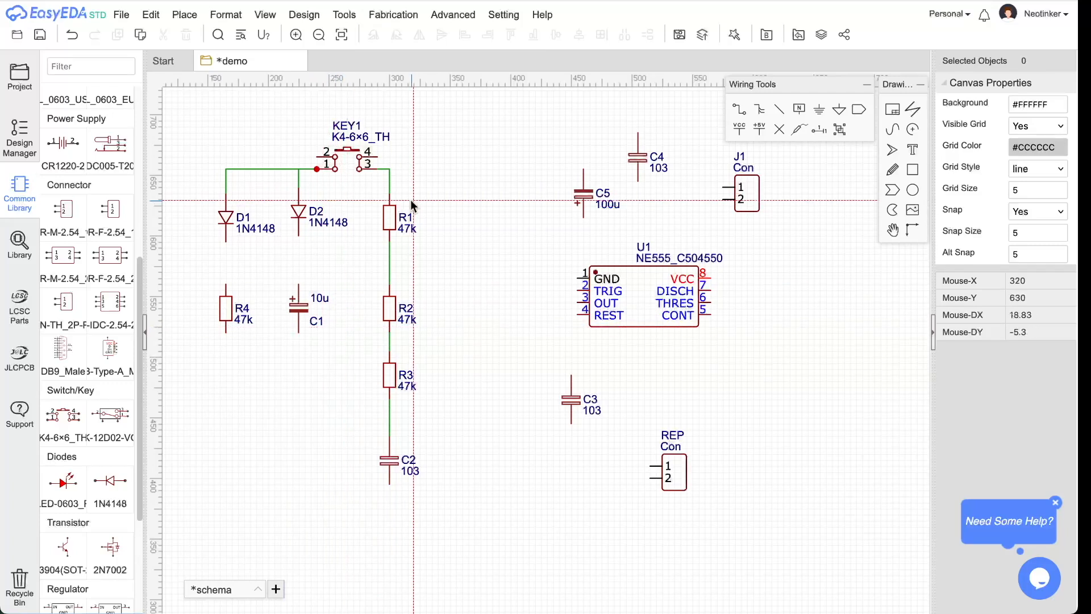
{"action": "left_click", "coordinate": [227, 240]}
{"action": "left_click", "coordinate": [225, 281]}
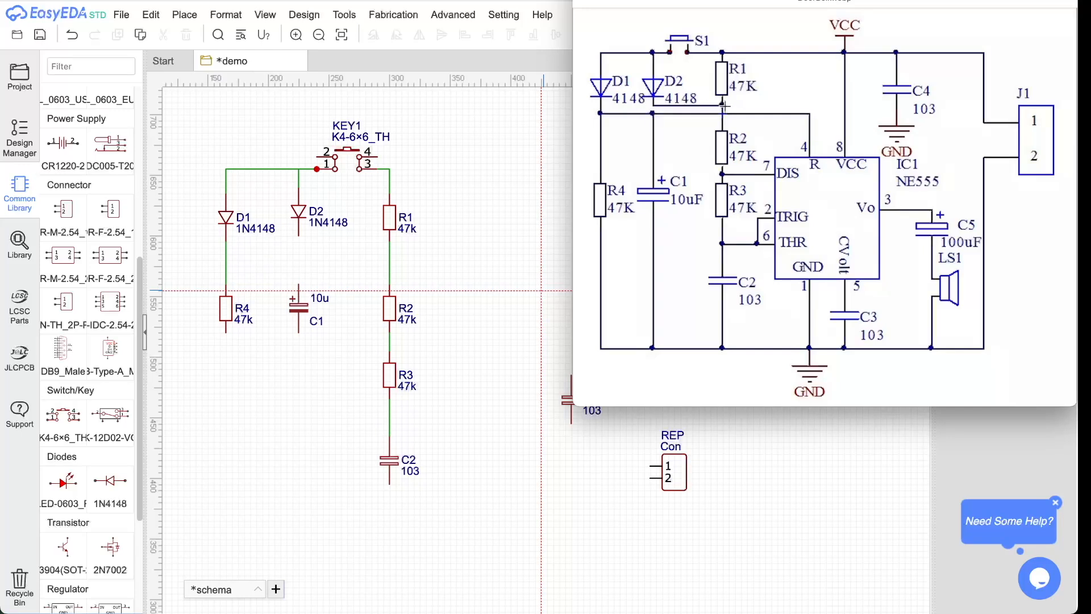
- Join D2's lower pin to the R1–R2 wire and C1's top pin to the D1–R4 wire, then compare with the reference
{"action": "left_click", "coordinate": [299, 235]}
{"action": "left_click", "coordinate": [388, 236]}
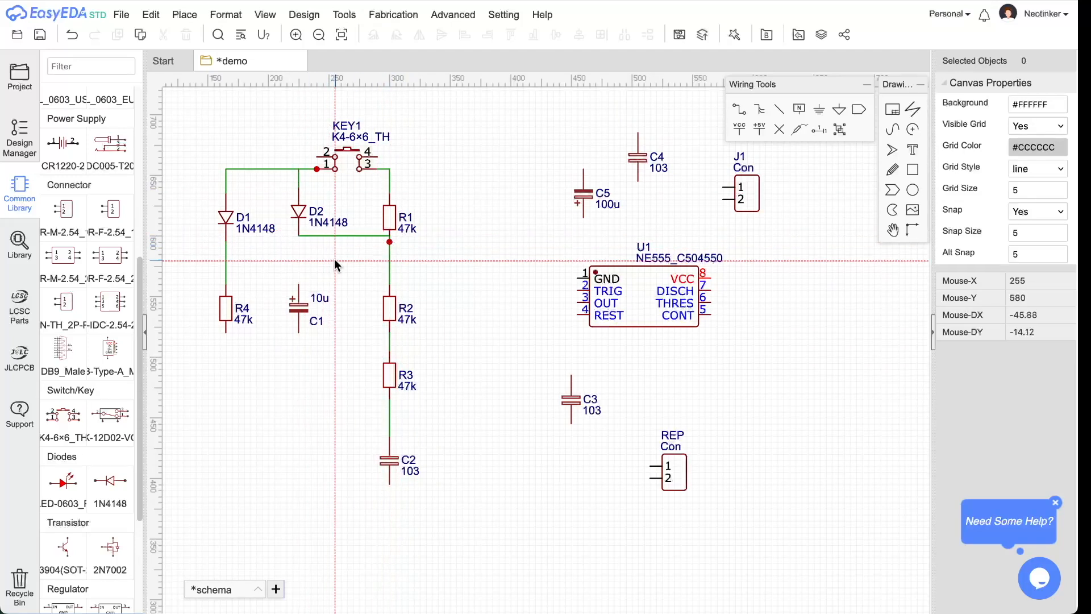
{"action": "left_click", "coordinate": [298, 284]}
{"action": "left_click", "coordinate": [226, 283]}
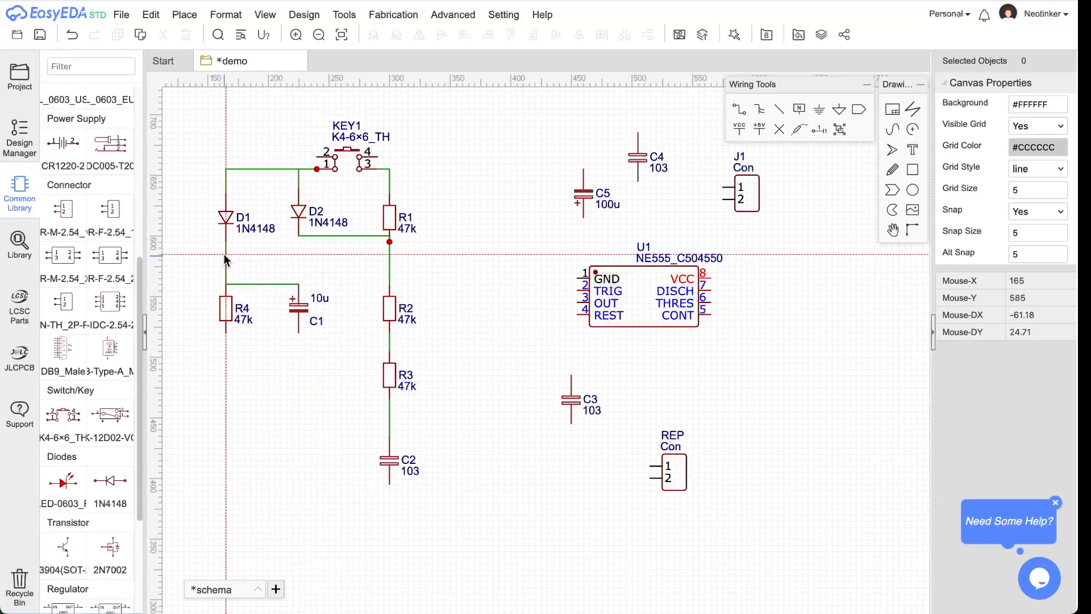
{"action": "left_click", "coordinate": [226, 284]}
{"action": "key", "text": "super+Tab"}
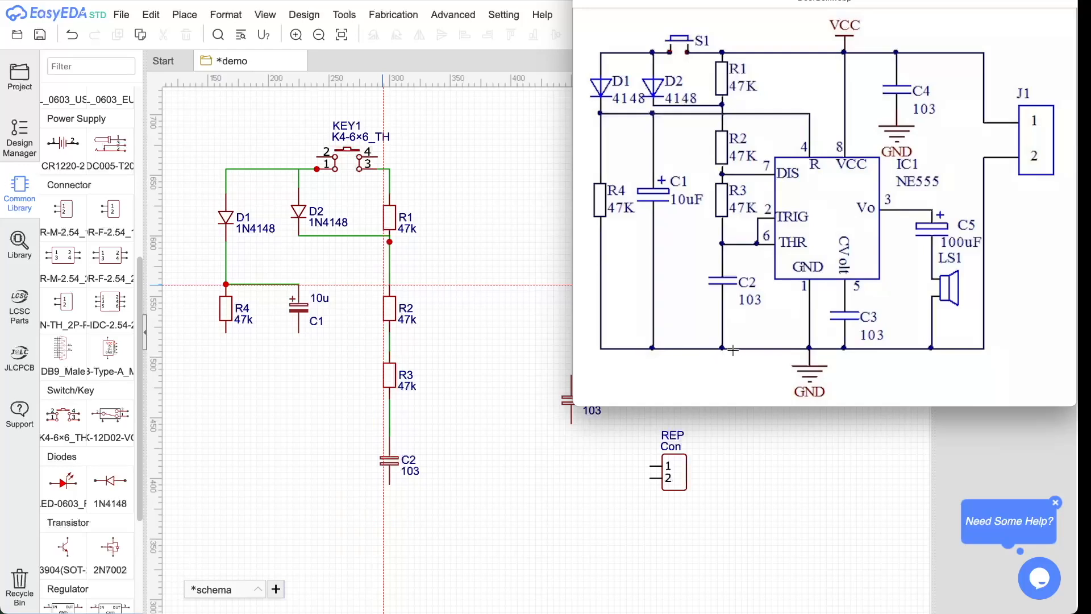
{"action": "key", "text": "super+Tab"}
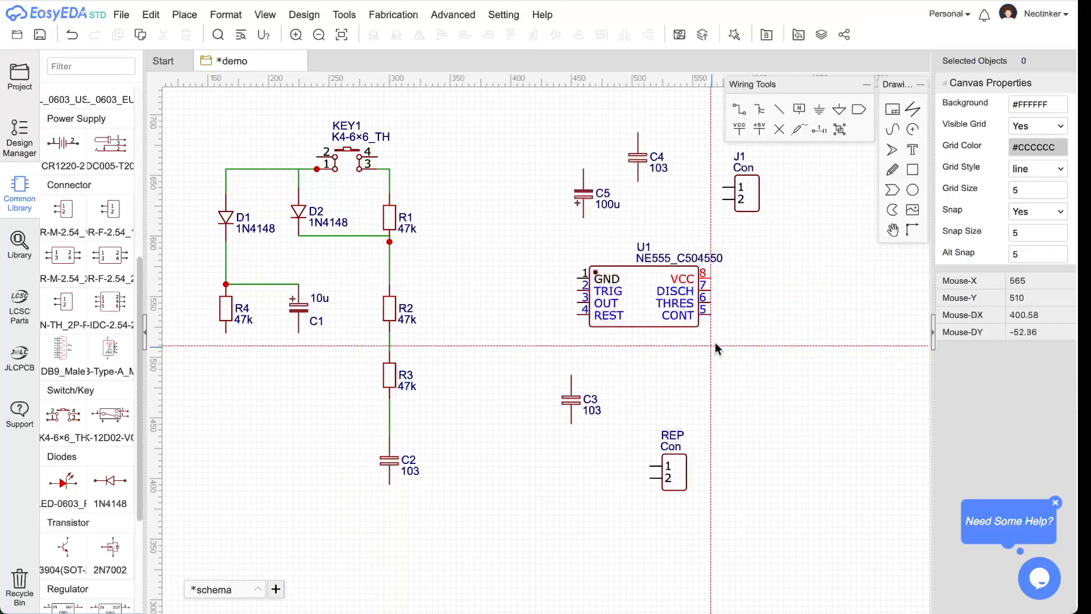
- Run a common wire along the bottom joining the lower ends of R4, C1 and C2
{"action": "left_click", "coordinate": [227, 333]}
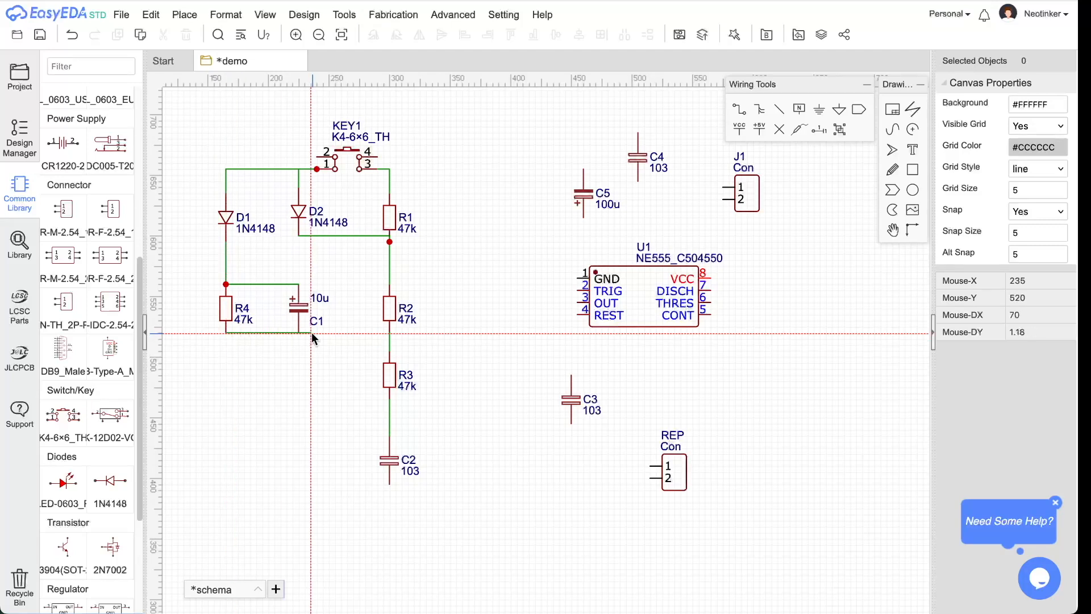
{"action": "left_click", "coordinate": [297, 332]}
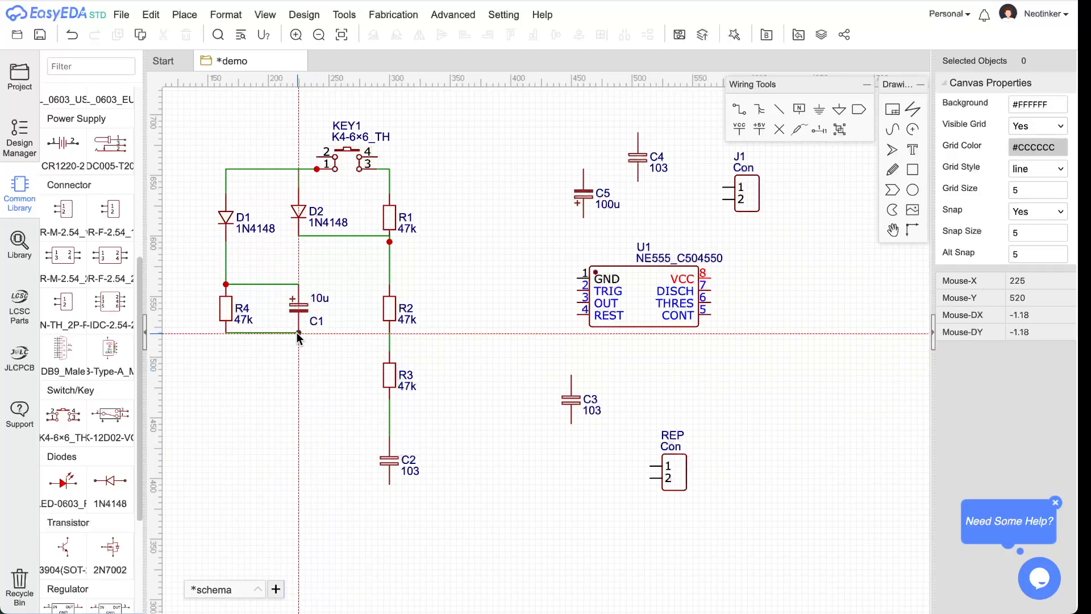
{"action": "left_click", "coordinate": [391, 484]}
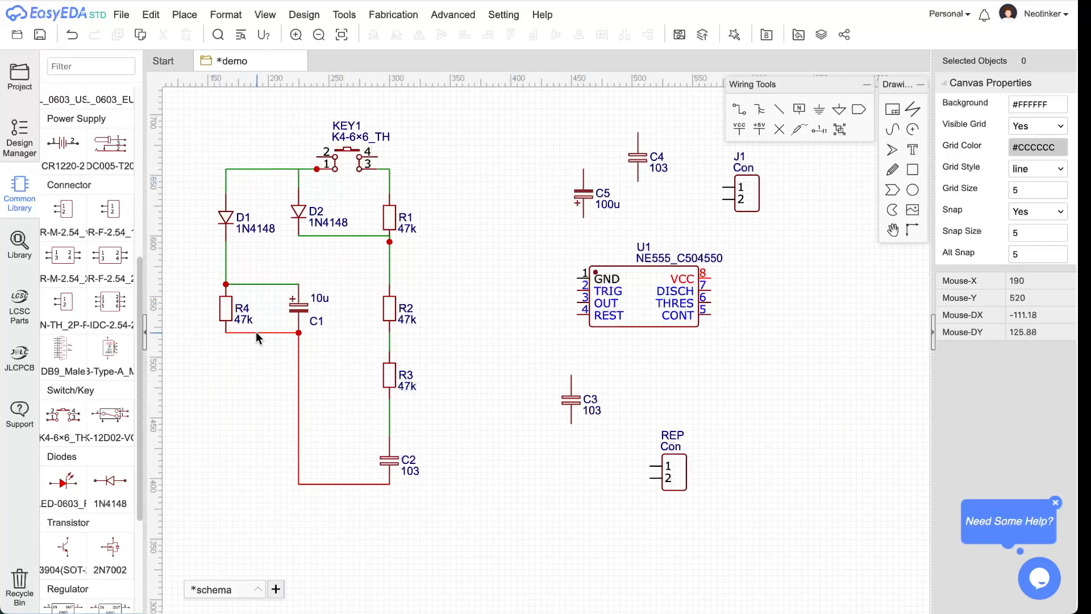
{"action": "left_click_drag", "start_coordinate": [257, 332], "coordinate": [249, 485]}
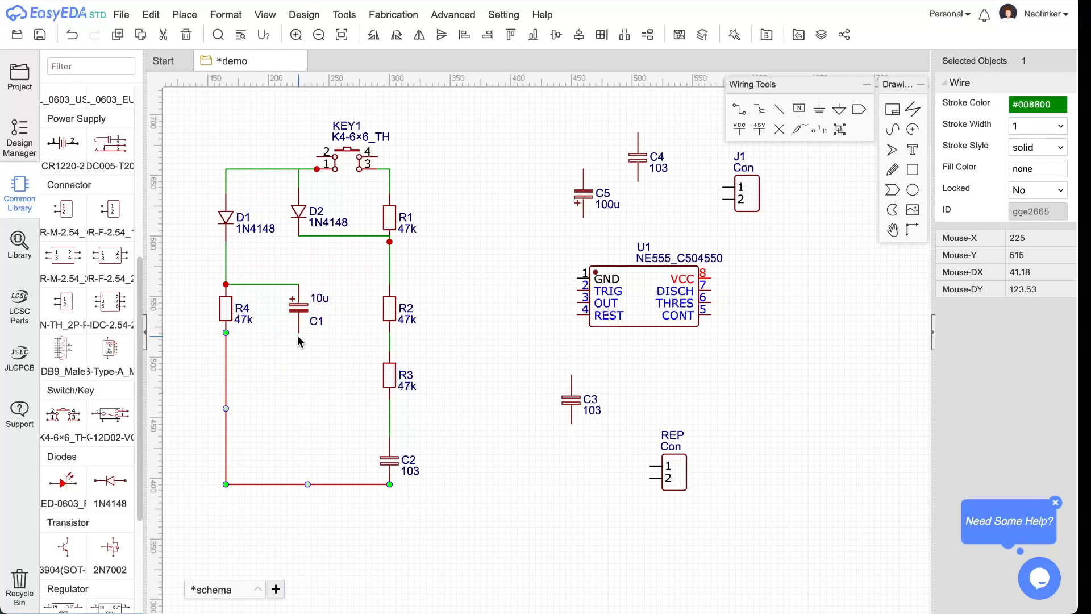
{"action": "left_click", "coordinate": [737, 110]}
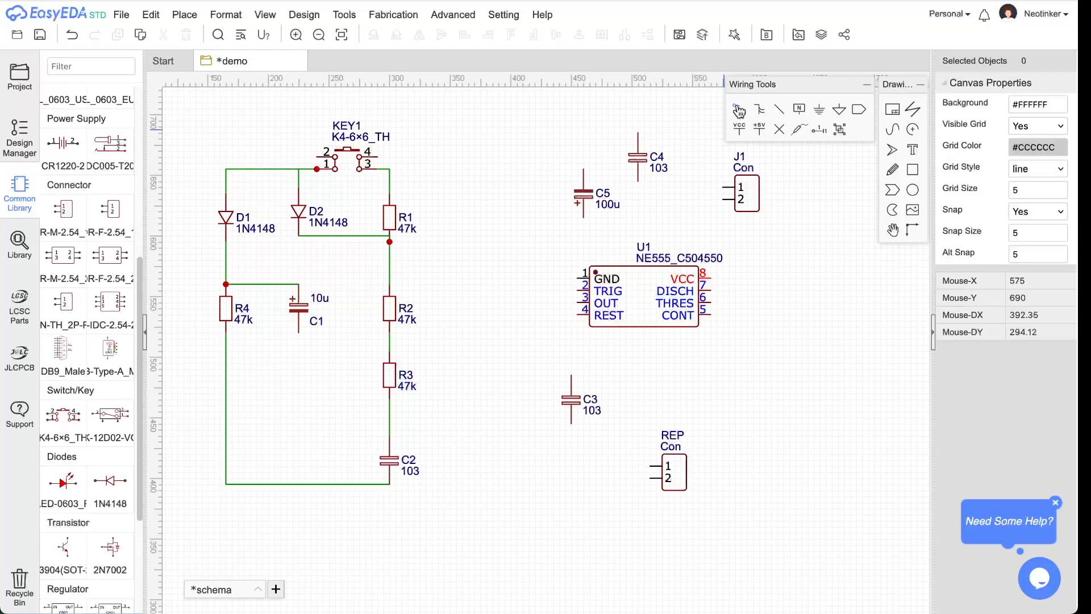
{"action": "left_click", "coordinate": [298, 336]}
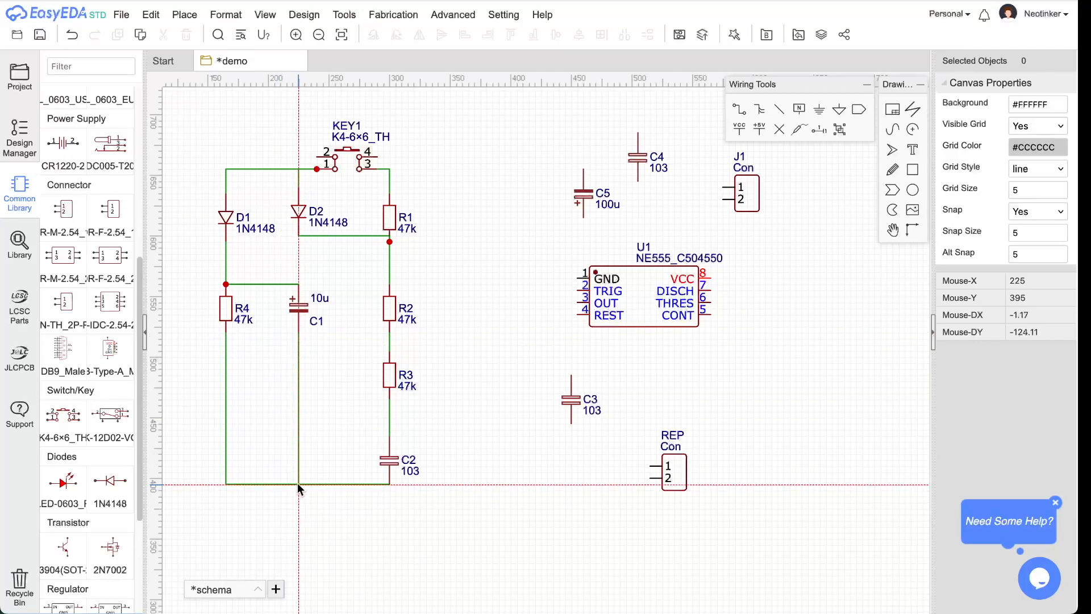
{"action": "left_click", "coordinate": [298, 483]}
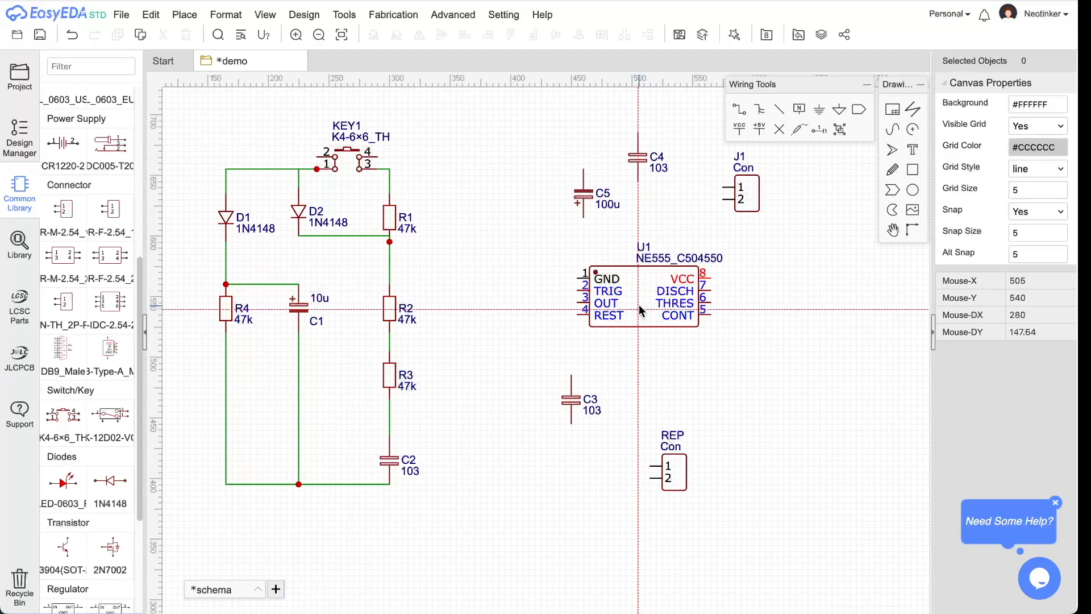
{"action": "key", "text": "super+Tab"}
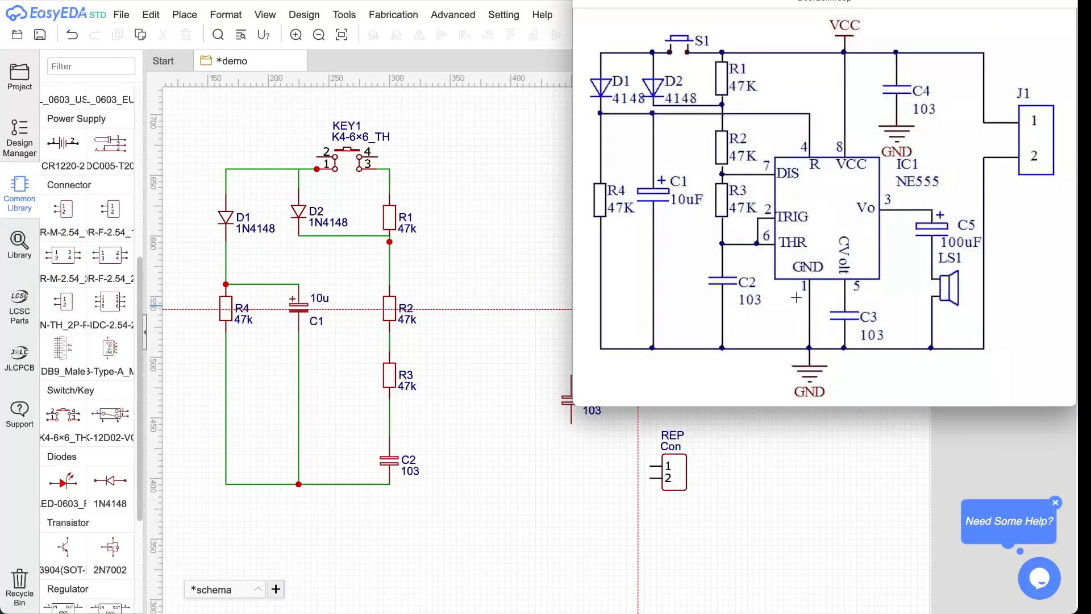
{"action": "left_click_drag", "start_coordinate": [785, 1], "coordinate": [219, 89]}
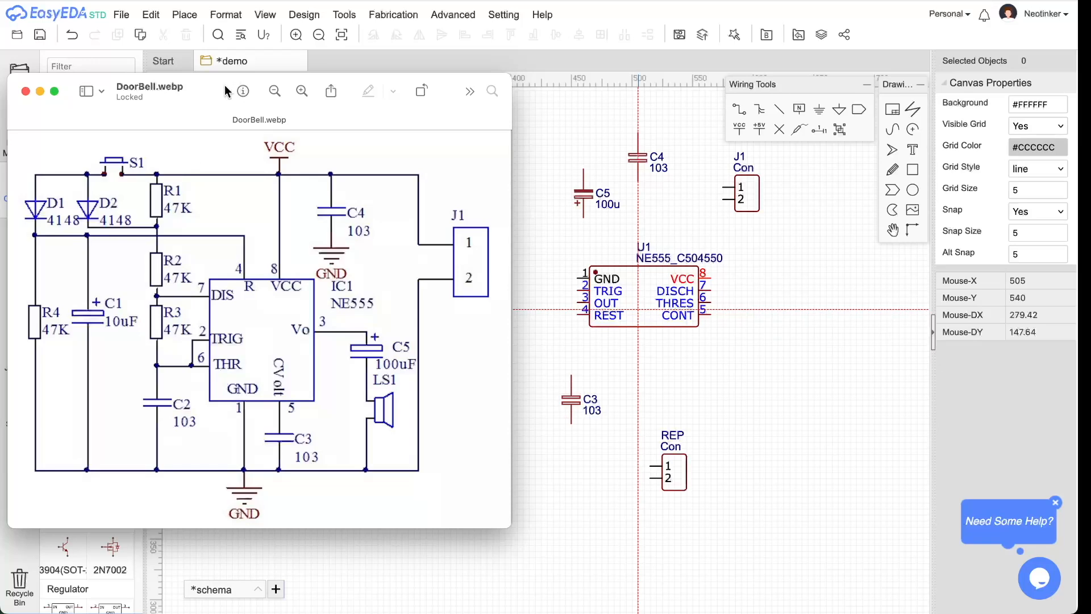
{"action": "left_click_drag", "start_coordinate": [204, 85], "coordinate": [949, 77]}
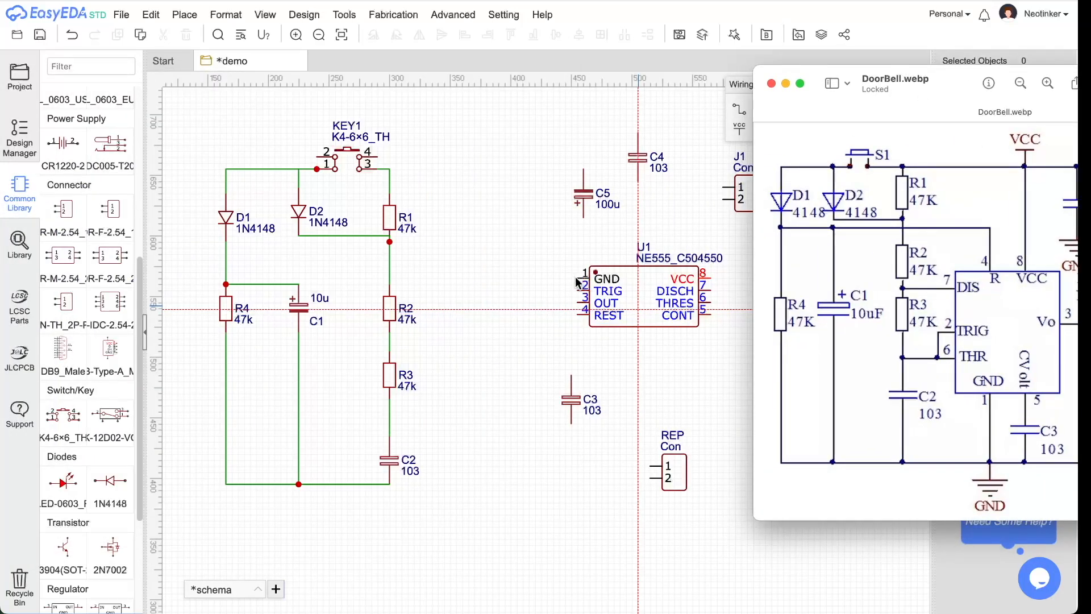
{"action": "left_click", "coordinate": [741, 108]}
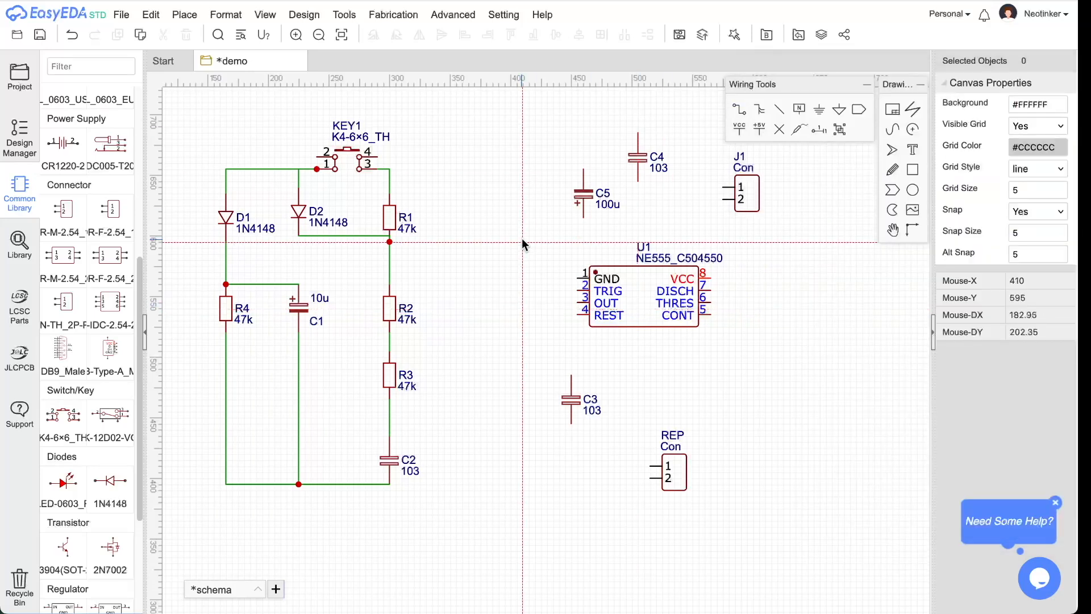
- Wire U1's GND pin 1 to the C2 bottom node and its VCC pin 8 to R1's top
{"action": "left_click", "coordinate": [579, 279]}
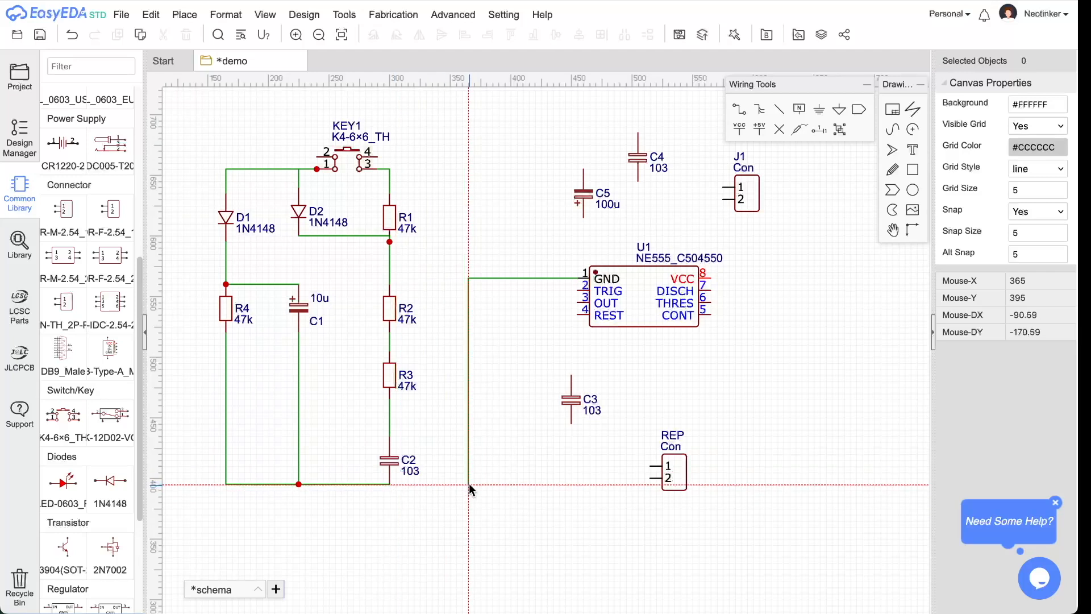
{"action": "left_click", "coordinate": [484, 484]}
{"action": "left_click", "coordinate": [389, 484]}
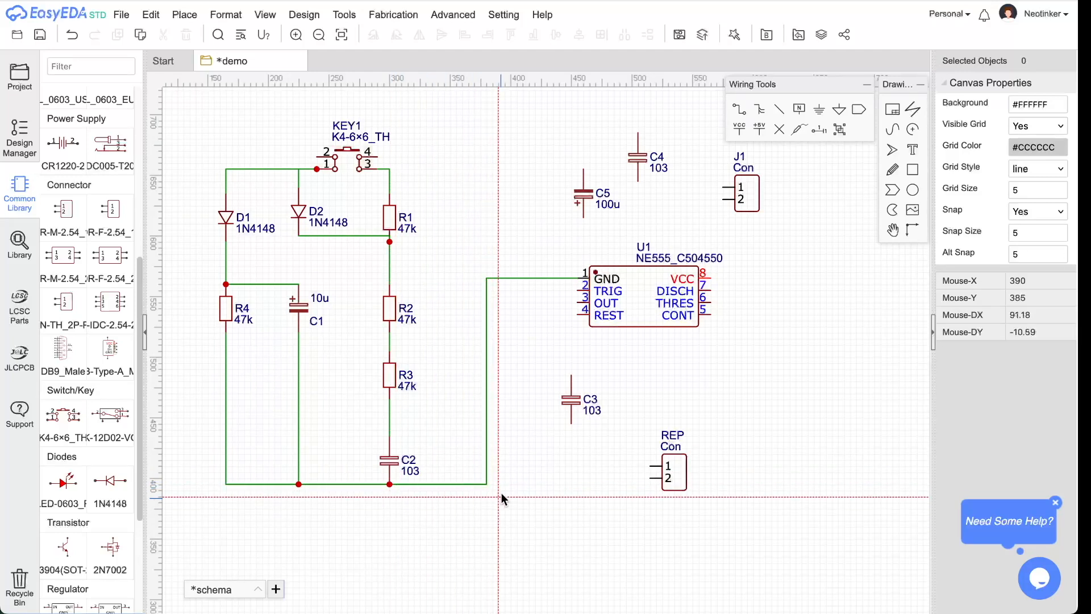
{"action": "left_click", "coordinate": [712, 278]}
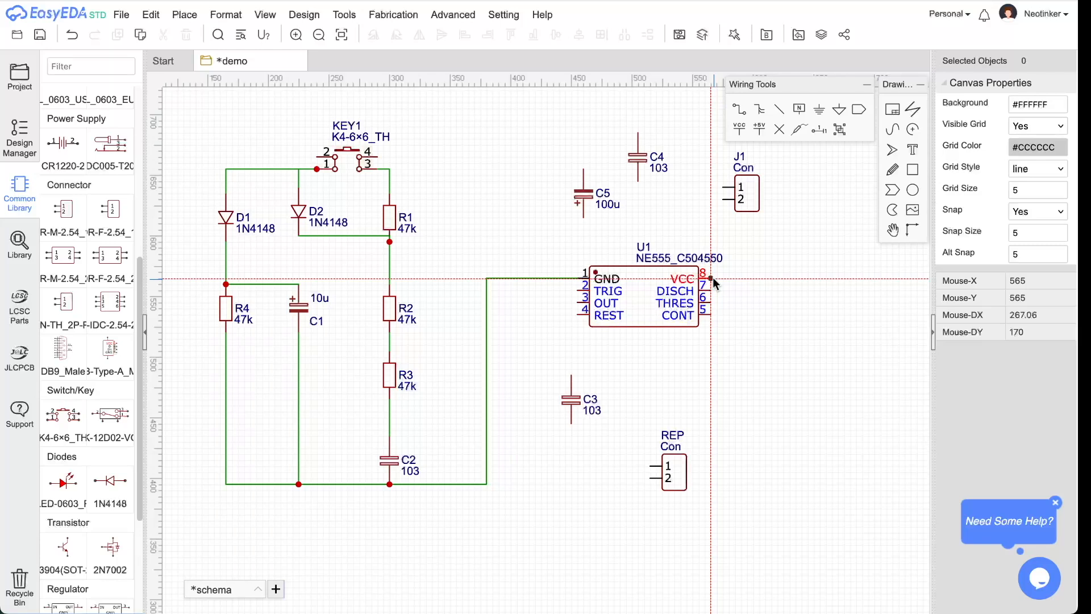
{"action": "left_click", "coordinate": [391, 168]}
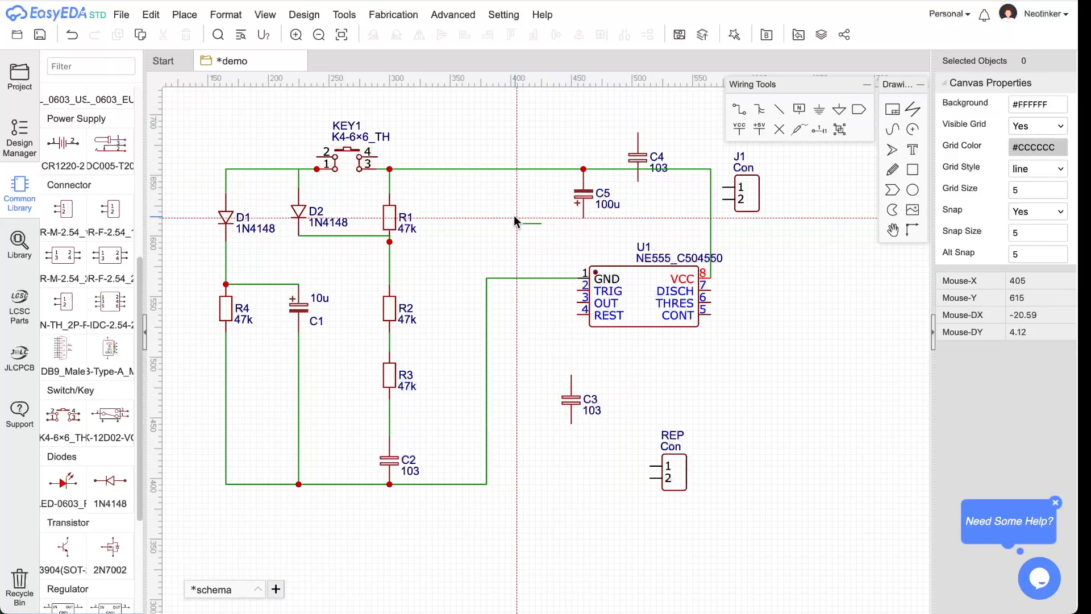
- Move C5 and C4 off the top wire to the lower right, then compare with the DoorBell reference
{"action": "left_click_drag", "start_coordinate": [578, 204], "coordinate": [528, 233]}
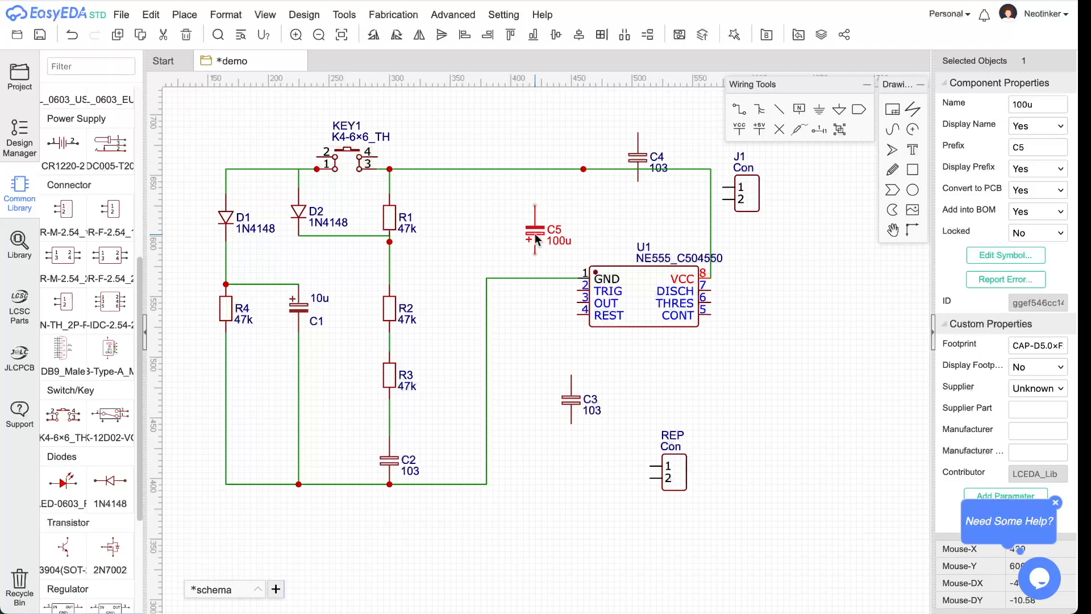
{"action": "left_click_drag", "start_coordinate": [642, 162], "coordinate": [822, 435]}
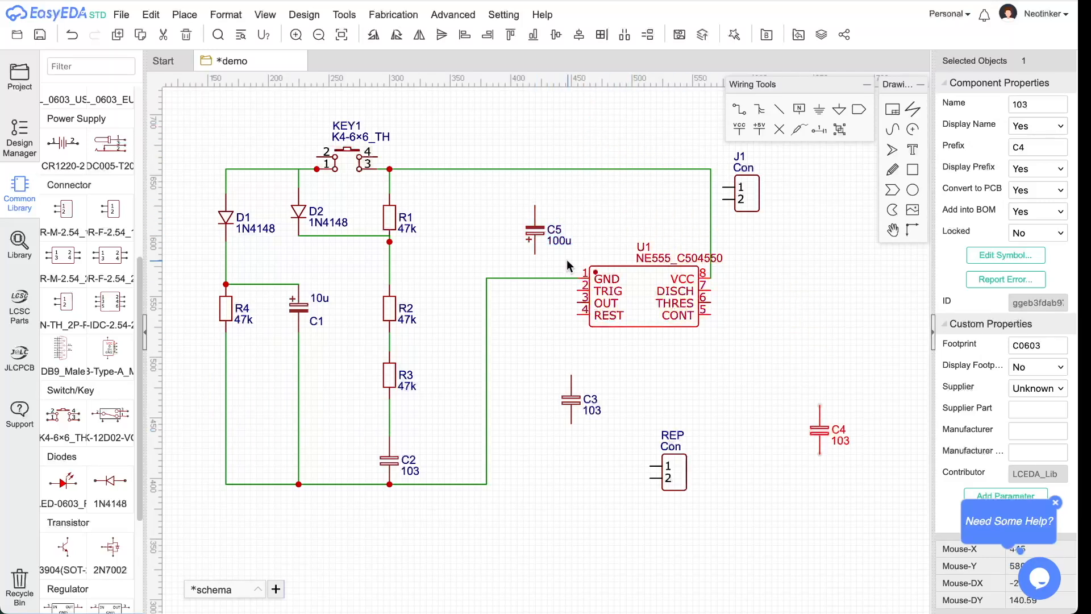
{"action": "left_click_drag", "start_coordinate": [547, 236], "coordinate": [789, 476]}
{"action": "key", "text": "super+Tab"}
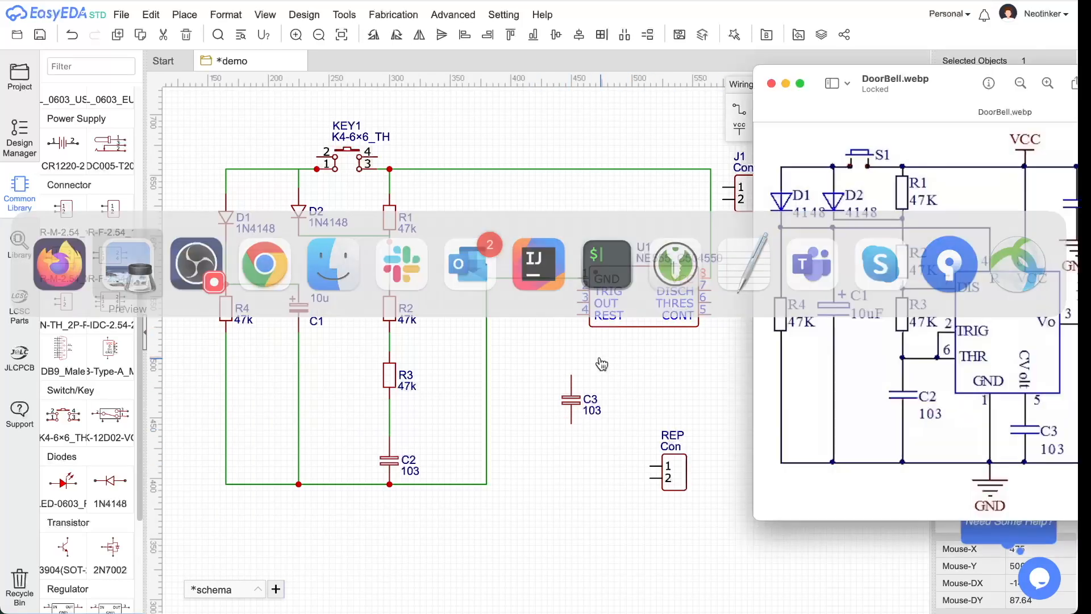
{"action": "left_click_drag", "start_coordinate": [949, 74], "coordinate": [732, 44]}
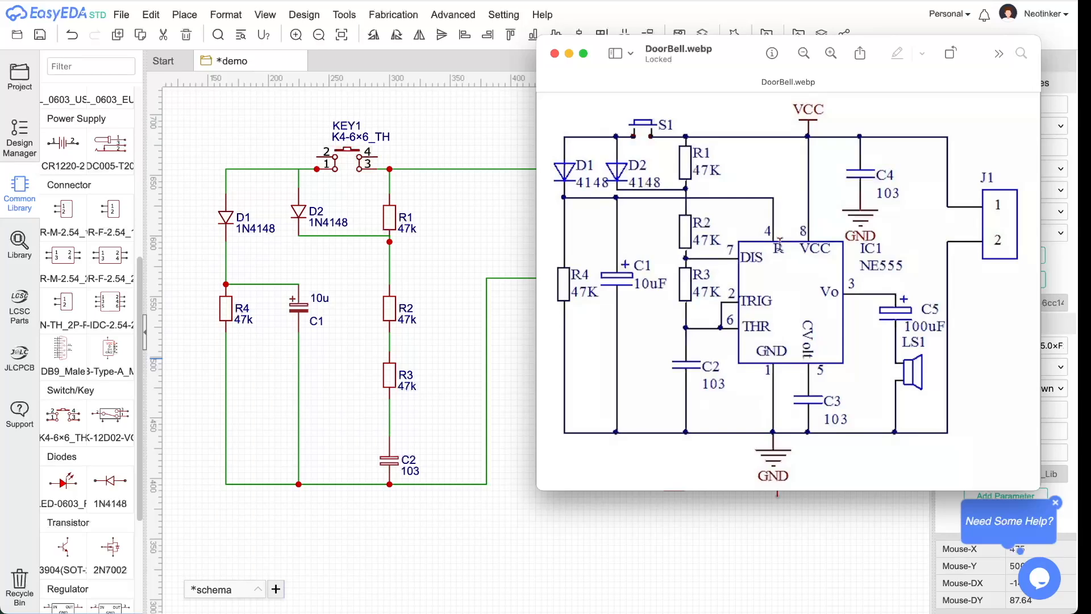
{"action": "left_click_drag", "start_coordinate": [746, 57], "coordinate": [880, 19]}
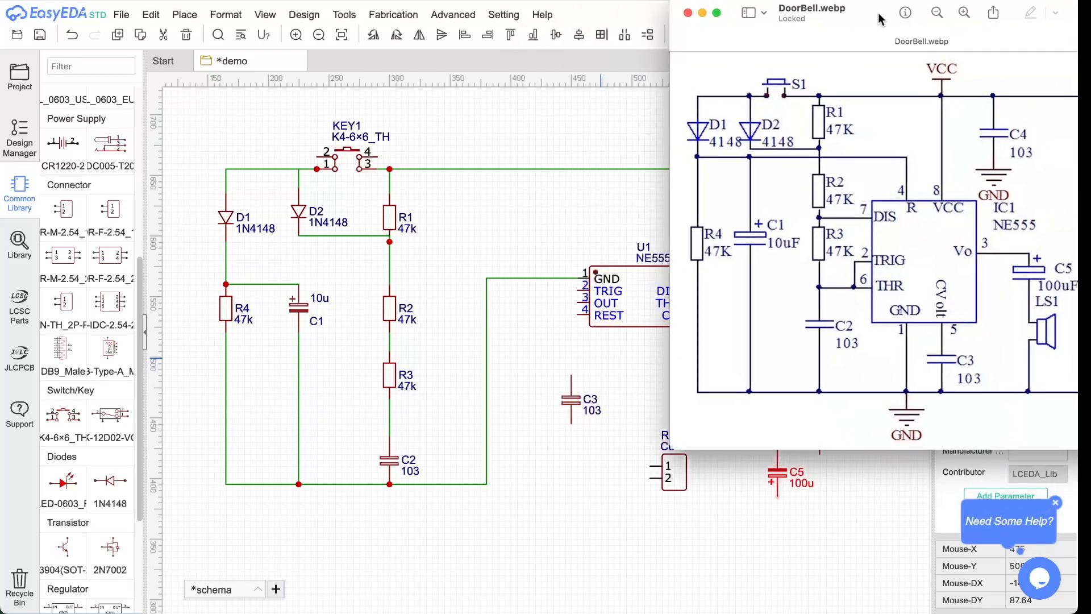
{"action": "left_click", "coordinate": [585, 332]}
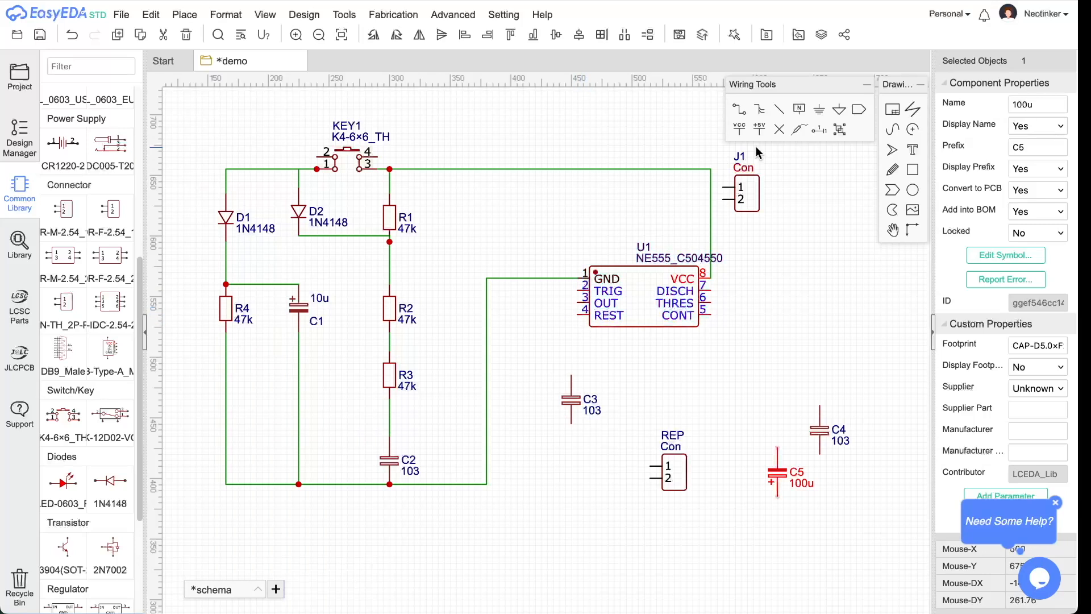
- Draw a wire from C1's top to U1 pin 4, then undo it and nudge R2 down slightly
{"action": "left_click", "coordinate": [738, 109]}
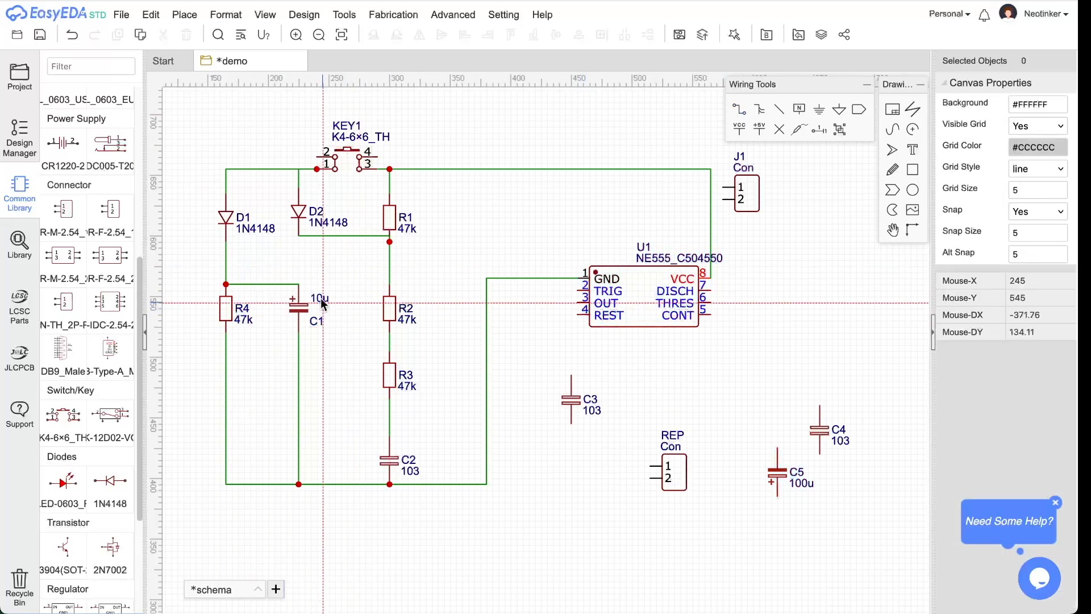
{"action": "left_click", "coordinate": [299, 286]}
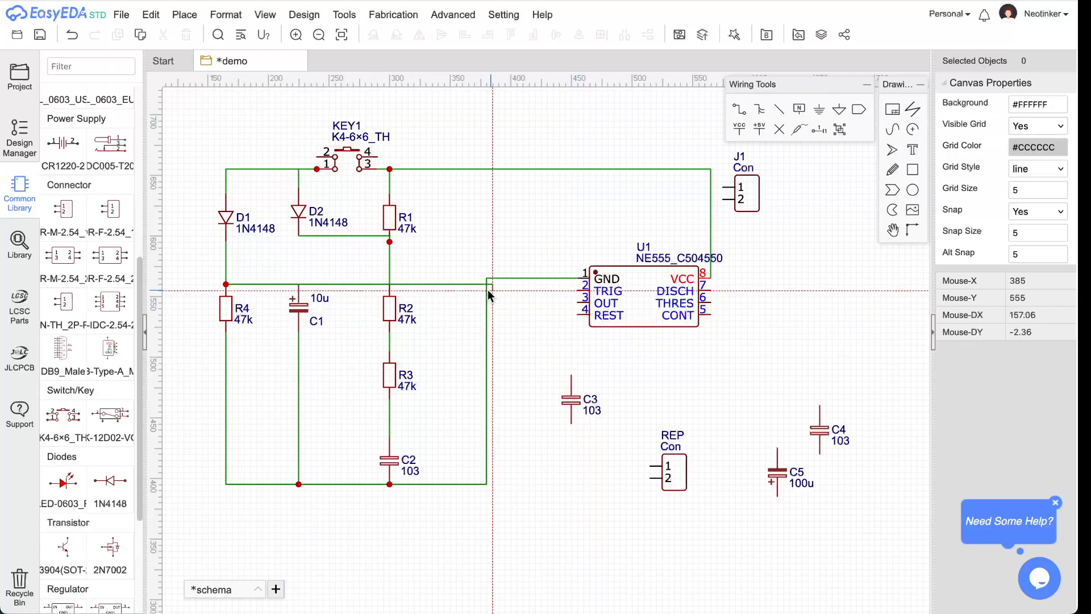
{"action": "left_click", "coordinate": [455, 314]}
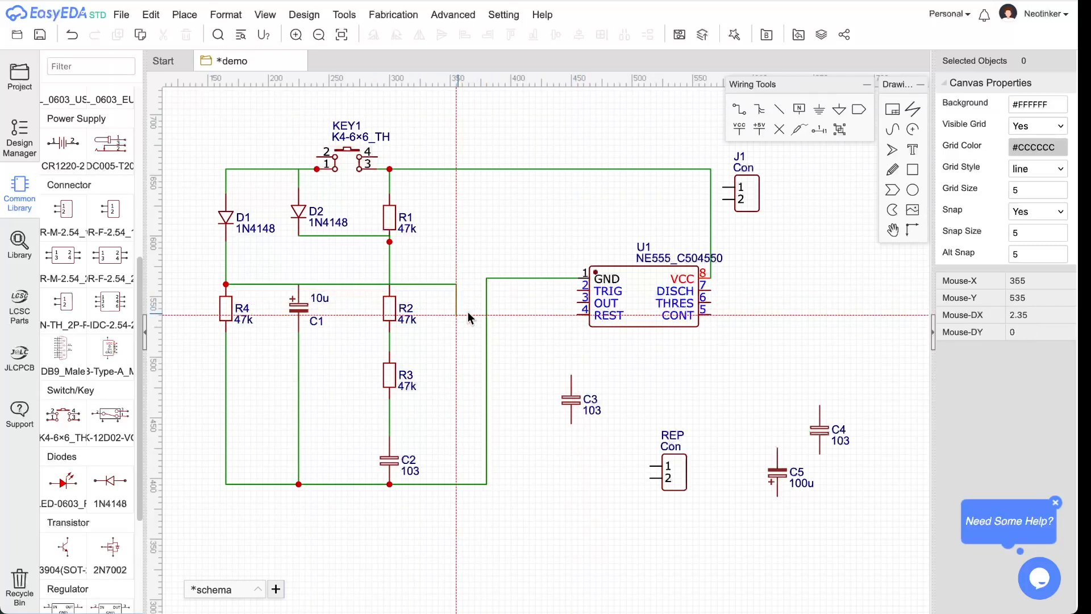
{"action": "left_click", "coordinate": [577, 315]}
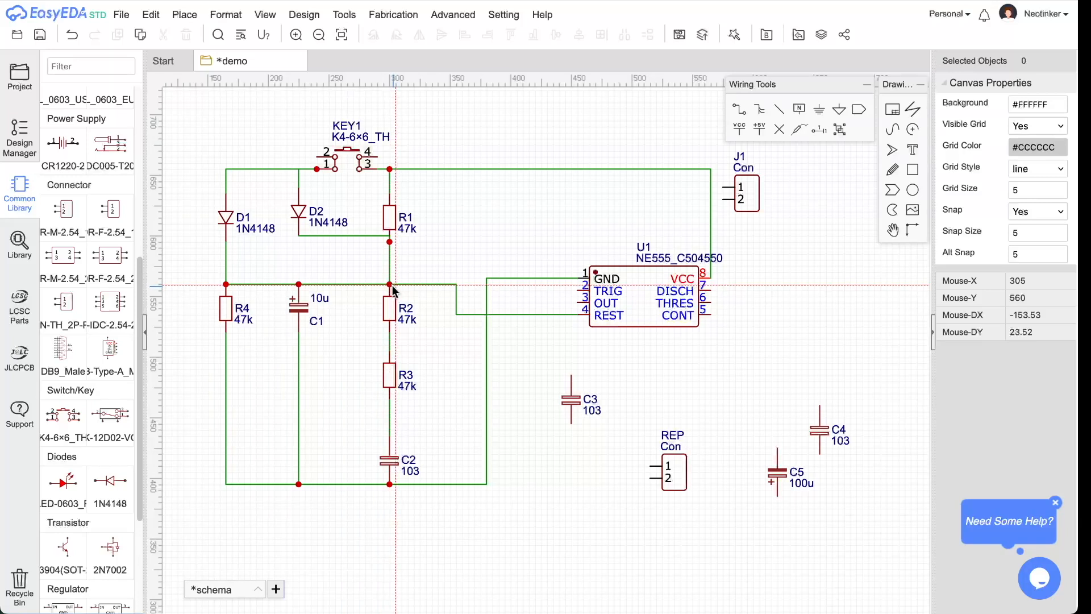
{"action": "key", "text": "ctrl+z"}
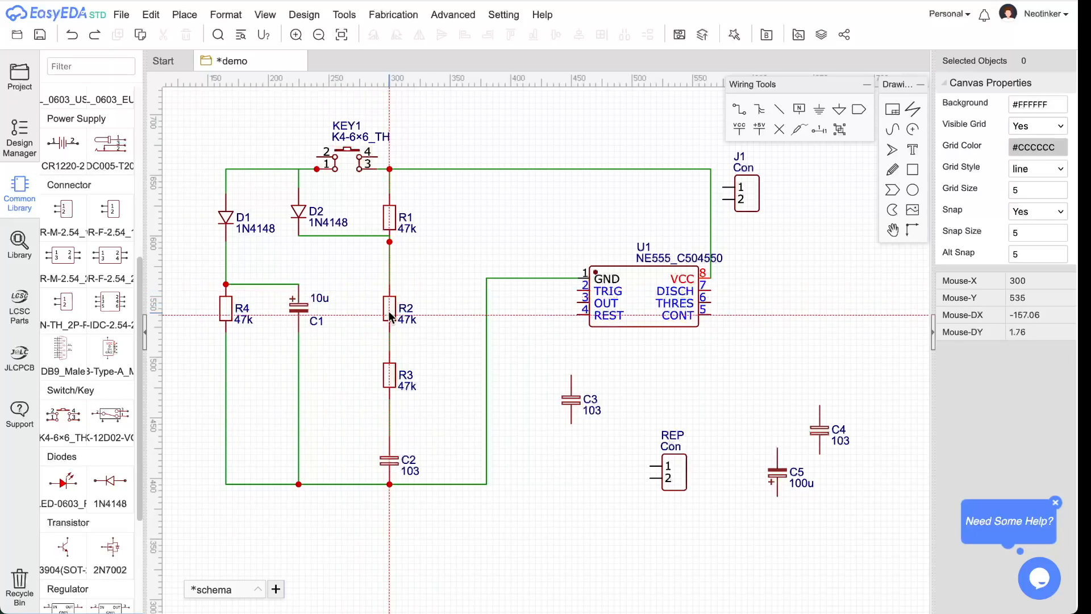
{"action": "left_click", "coordinate": [389, 333]}
{"action": "key", "text": "Escape"}
{"action": "left_click_drag", "start_coordinate": [386, 309], "coordinate": [387, 320]}
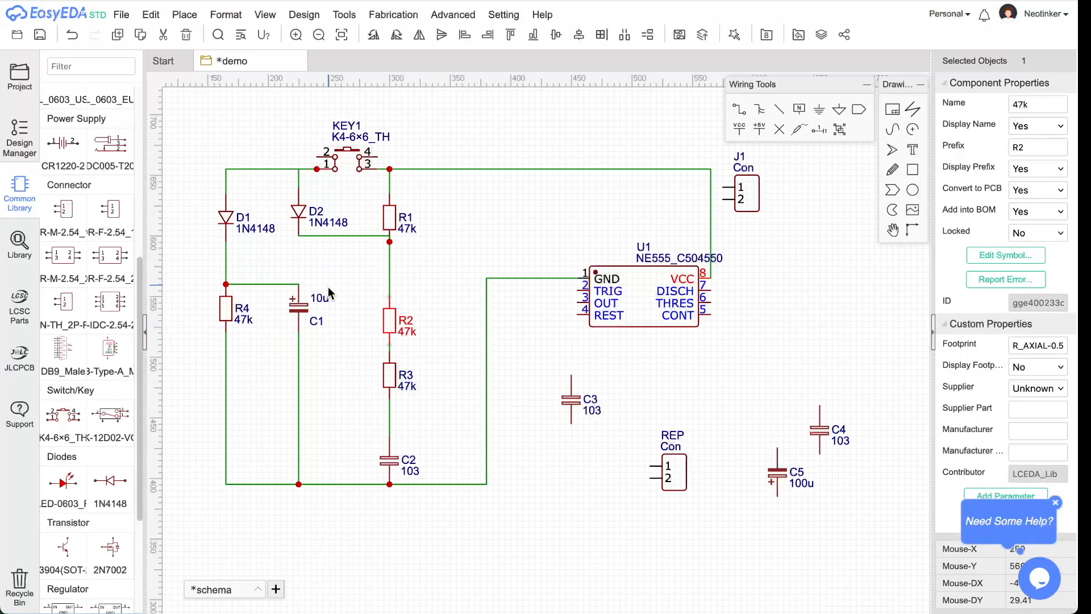
- Redraw the wire from C1's top to U1's RESET pin 4 and compare with the reference
{"action": "left_click", "coordinate": [739, 108]}
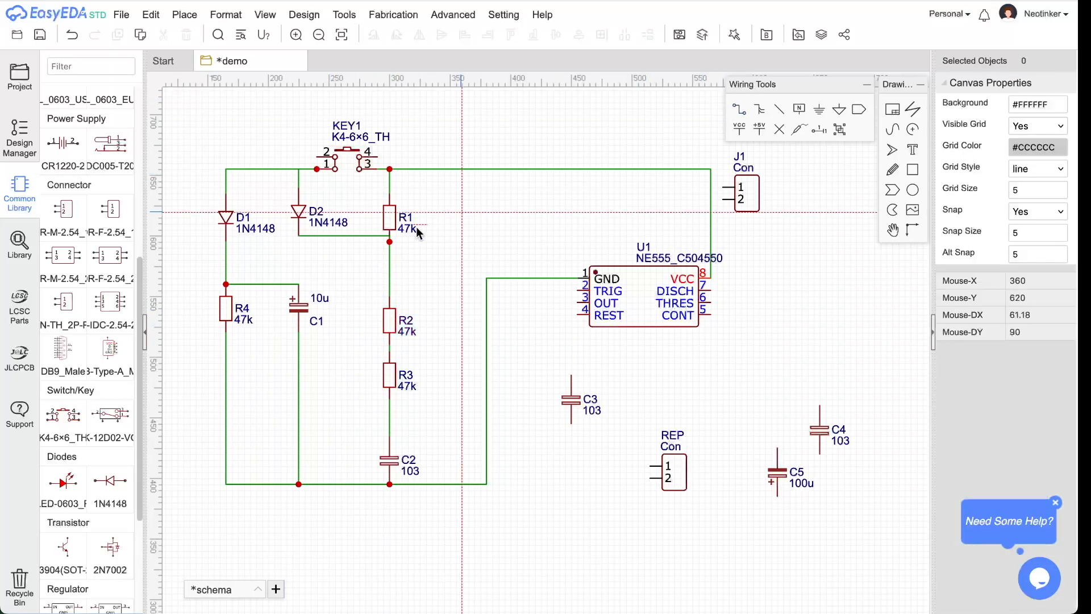
{"action": "left_click", "coordinate": [298, 284]}
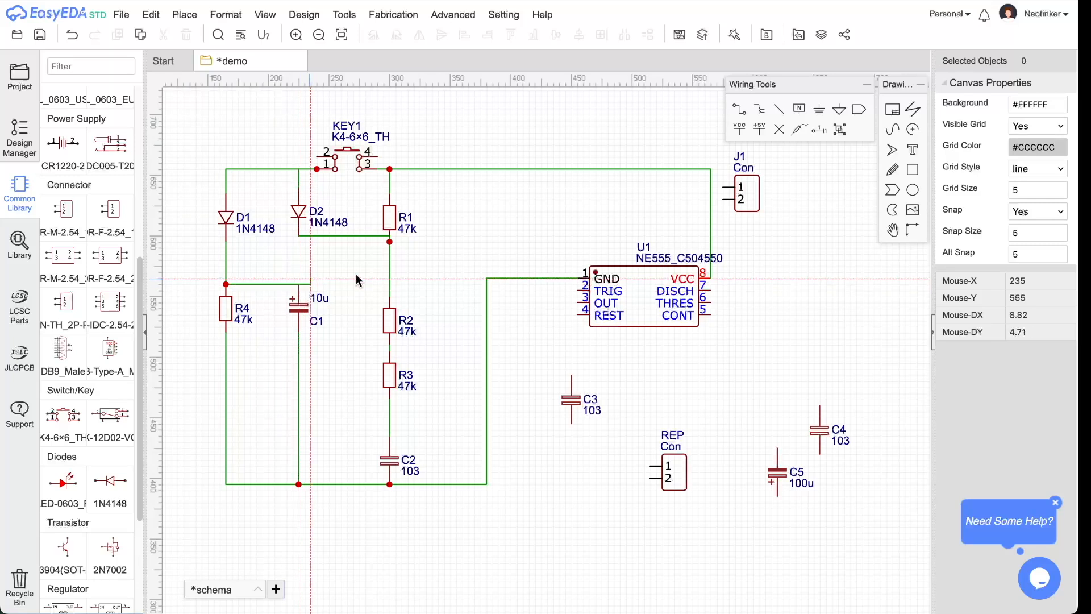
{"action": "left_click", "coordinate": [462, 314]}
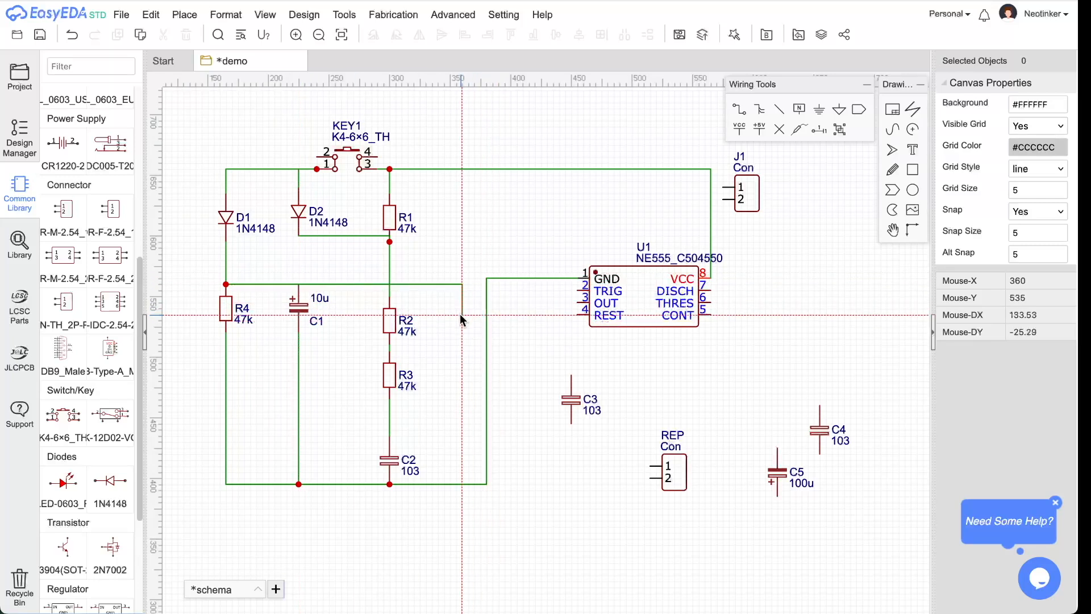
{"action": "left_click", "coordinate": [579, 314]}
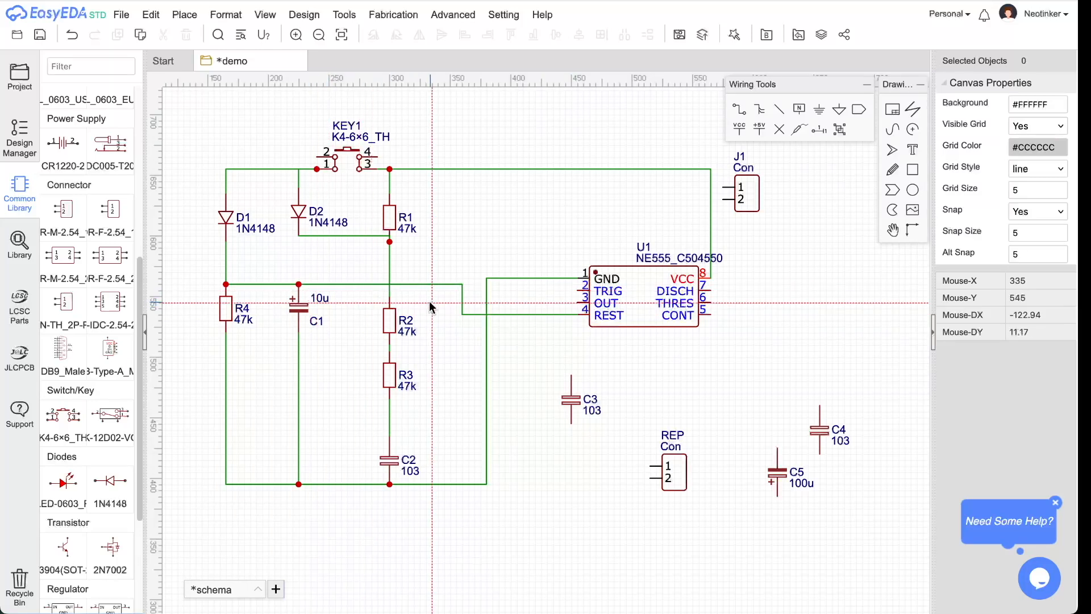
{"action": "key", "text": "super+Tab"}
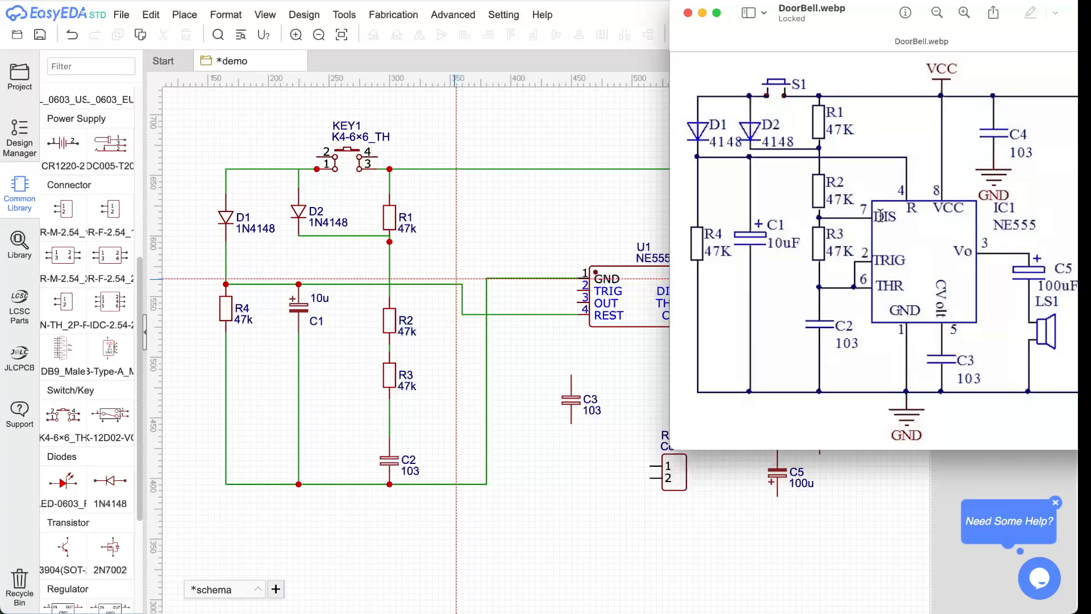
{"action": "key", "text": "super+Tab"}
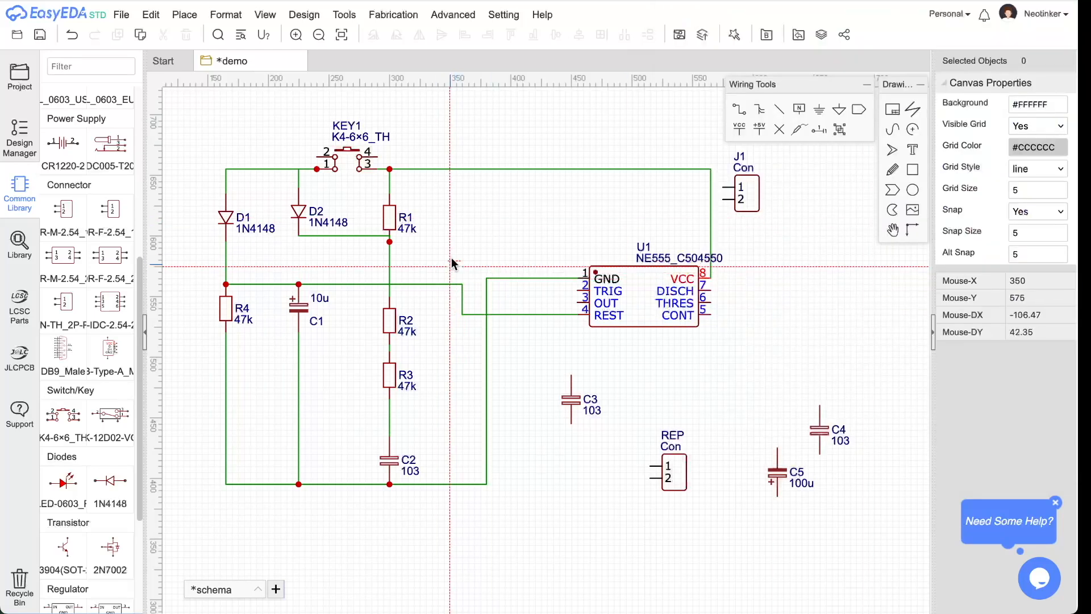
- Draw a wire from R2's top around to U1's DISCH pin 7 and compare with the reference
{"action": "left_click", "coordinate": [390, 297]}
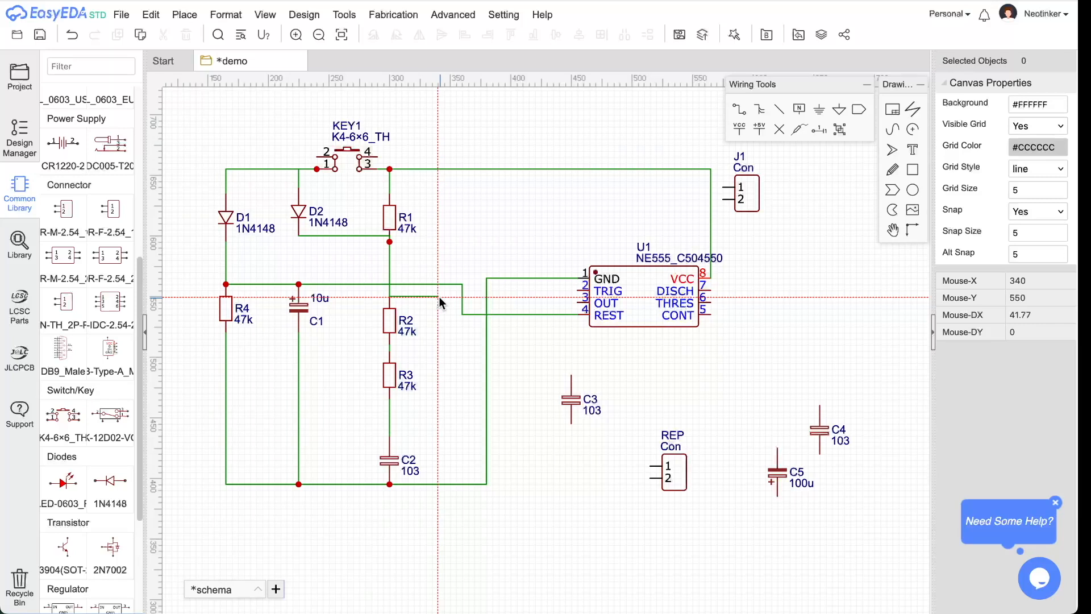
{"action": "left_click", "coordinate": [443, 229]}
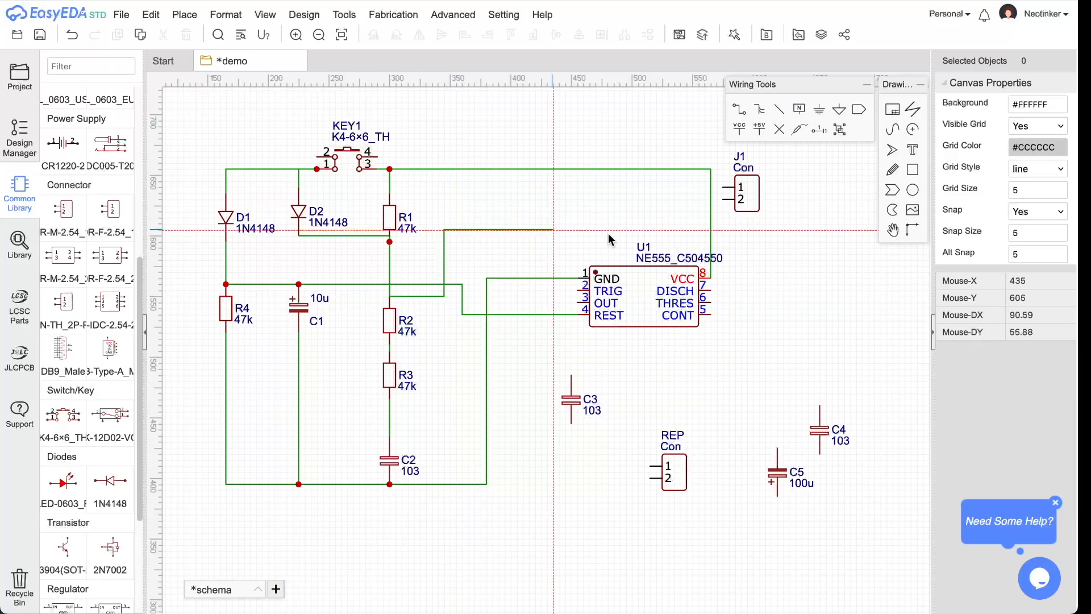
{"action": "left_click", "coordinate": [747, 231]}
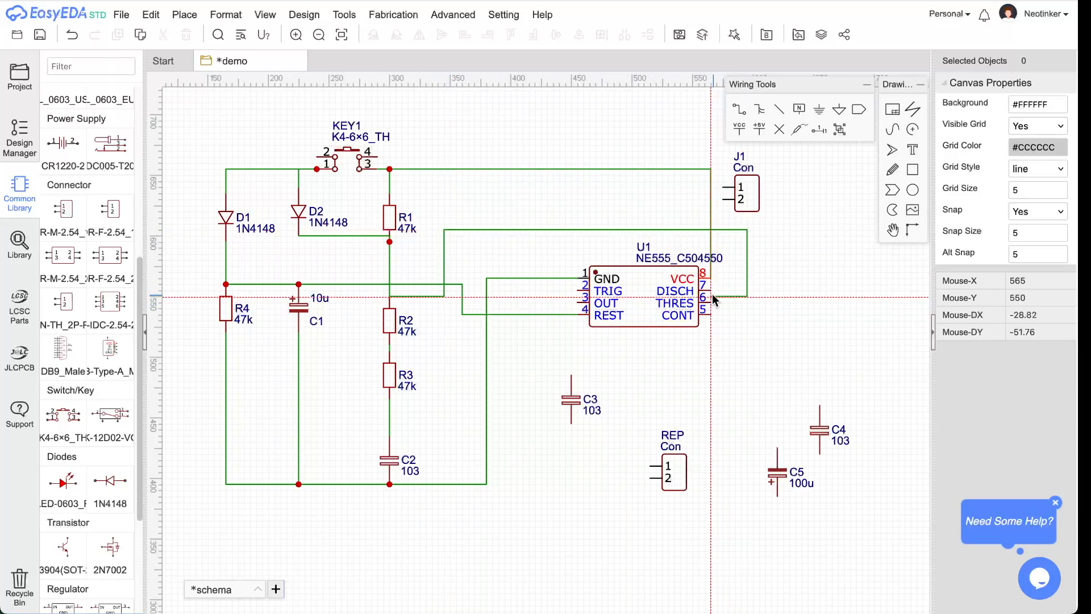
{"action": "left_click", "coordinate": [710, 290]}
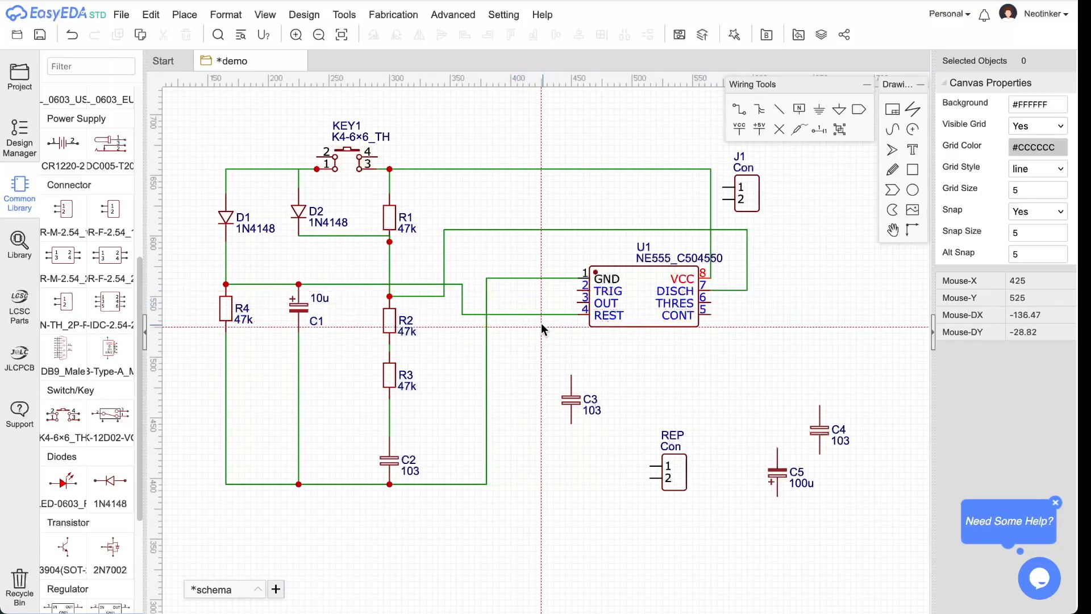
{"action": "key", "text": "super+Tab"}
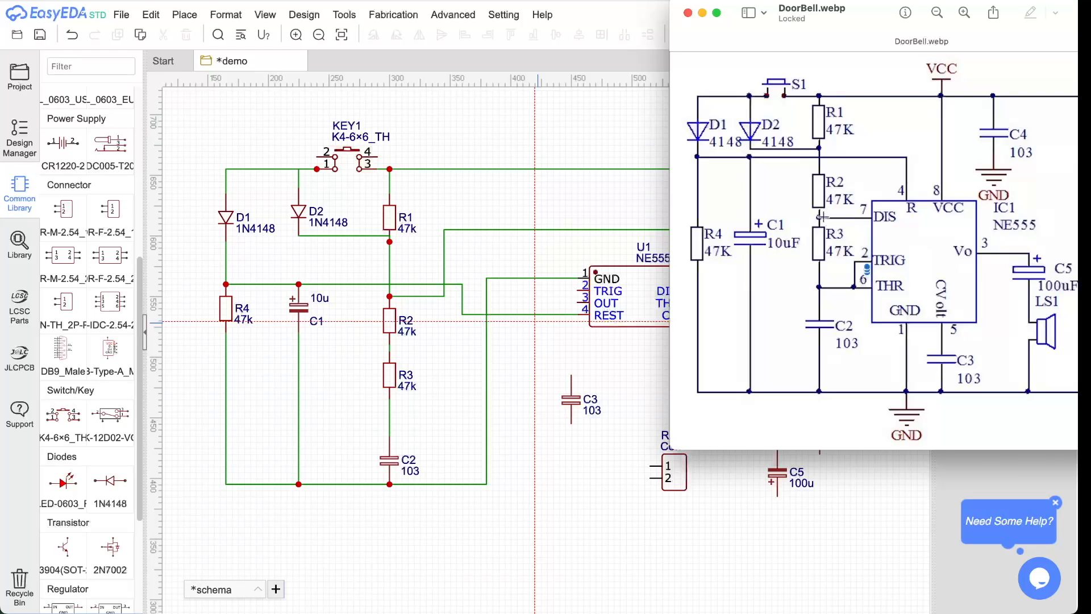
{"action": "left_click", "coordinate": [390, 301]}
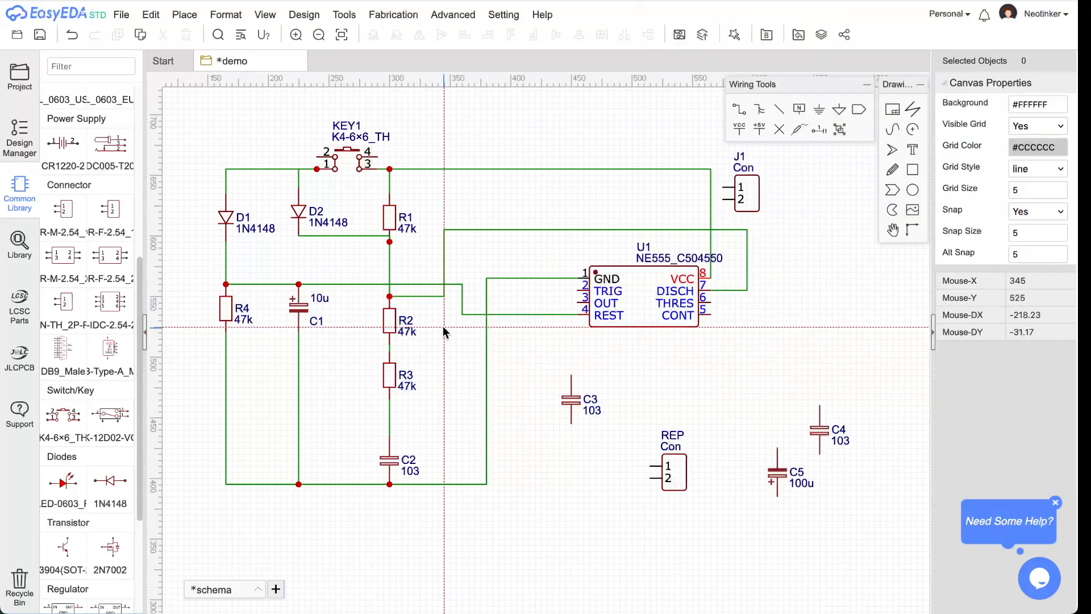
- Select and delete the misrouted wire net looping from R2's top to pin 7
{"action": "mouse_move", "coordinate": [391, 296]}
{"action": "left_mouse_down"}
{"action": "mouse_move", "coordinate": [431, 323]}
{"action": "mouse_move", "coordinate": [397, 292]}
{"action": "mouse_move", "coordinate": [418, 278]}
{"action": "mouse_move", "coordinate": [363, 274]}
{"action": "mouse_move", "coordinate": [391, 281]}
{"action": "mouse_move", "coordinate": [389, 296]}
{"action": "left_mouse_up"}
{"action": "left_click", "coordinate": [433, 301]}
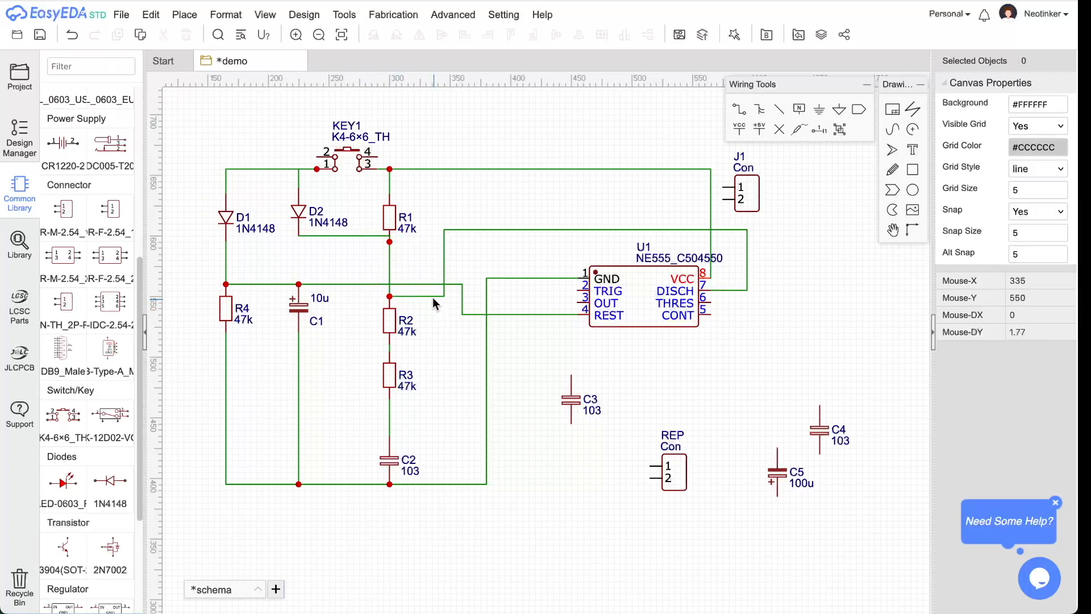
{"action": "left_click", "coordinate": [432, 297]}
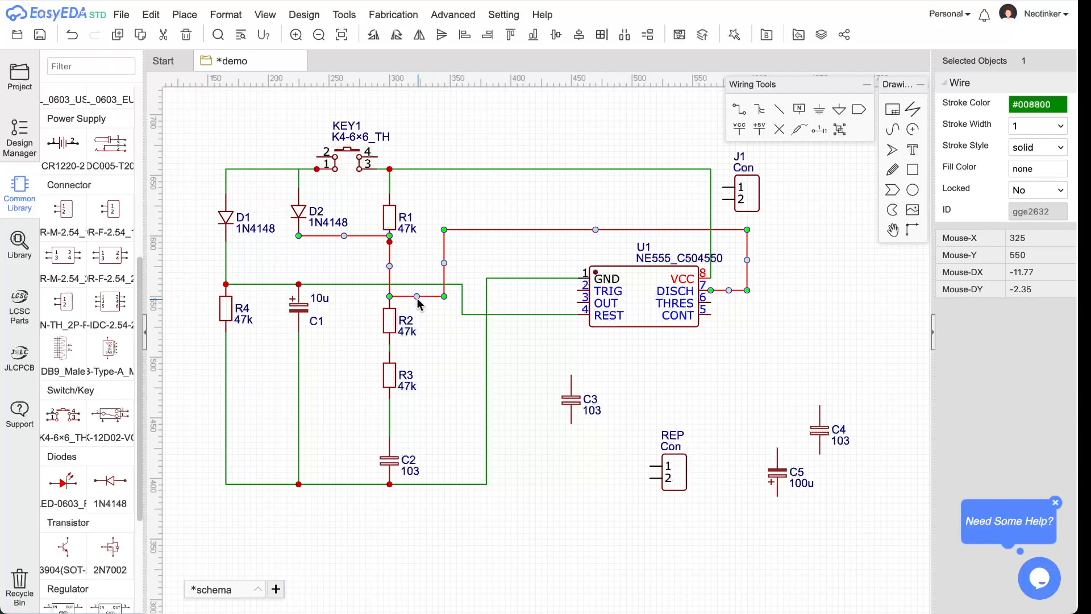
{"action": "left_click", "coordinate": [408, 298]}
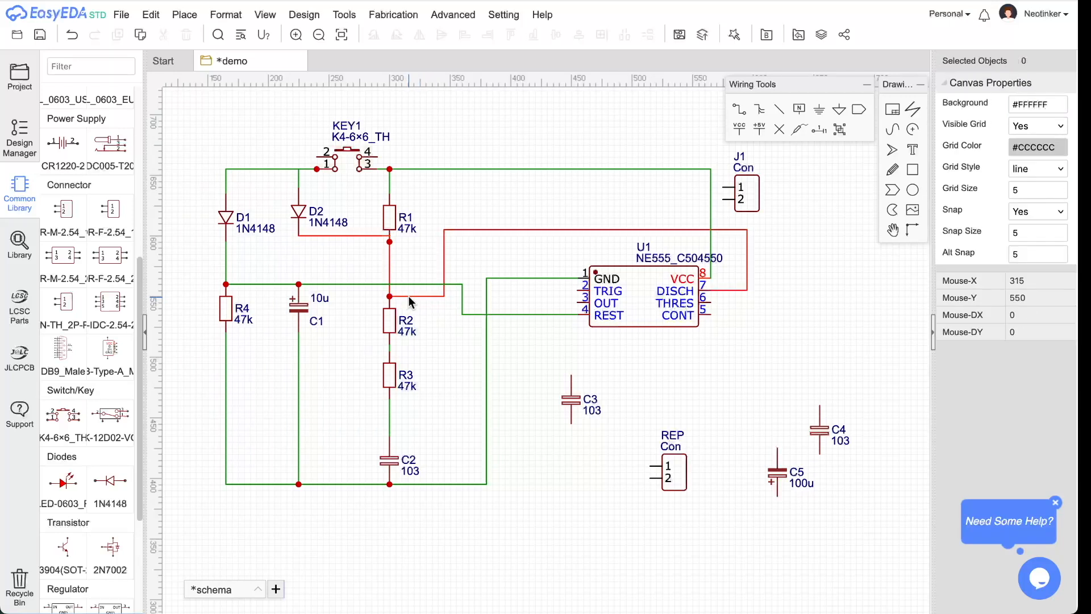
{"action": "left_click", "coordinate": [408, 296]}
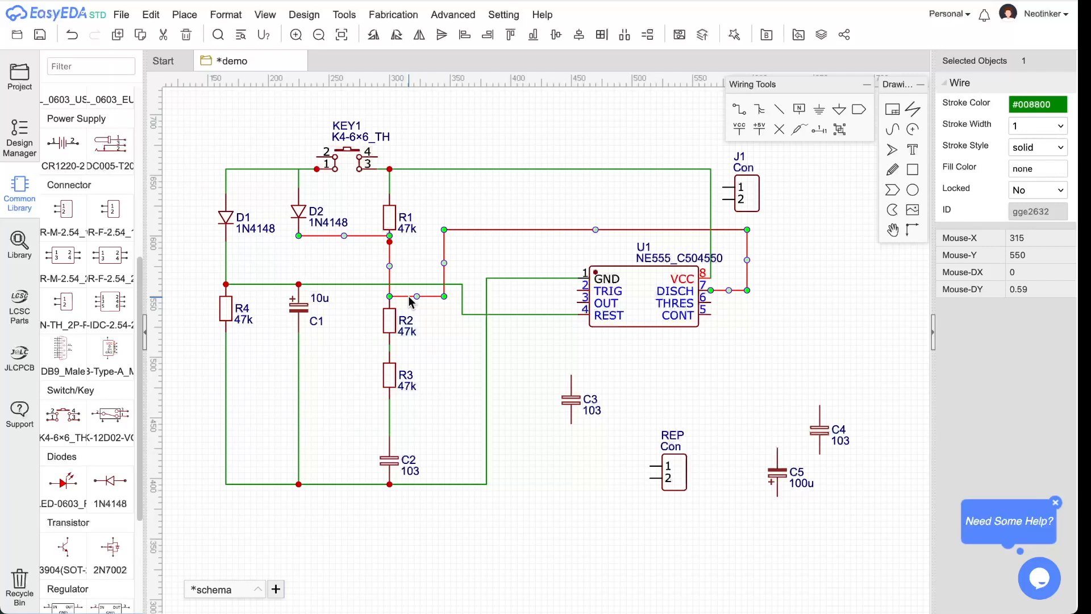
{"action": "key", "text": "Delete"}
- Redraw a wire from D2's lower lead to R1's lower lead
{"action": "left_click", "coordinate": [738, 113]}
{"action": "left_click", "coordinate": [299, 236]}
{"action": "left_click", "coordinate": [389, 235]}
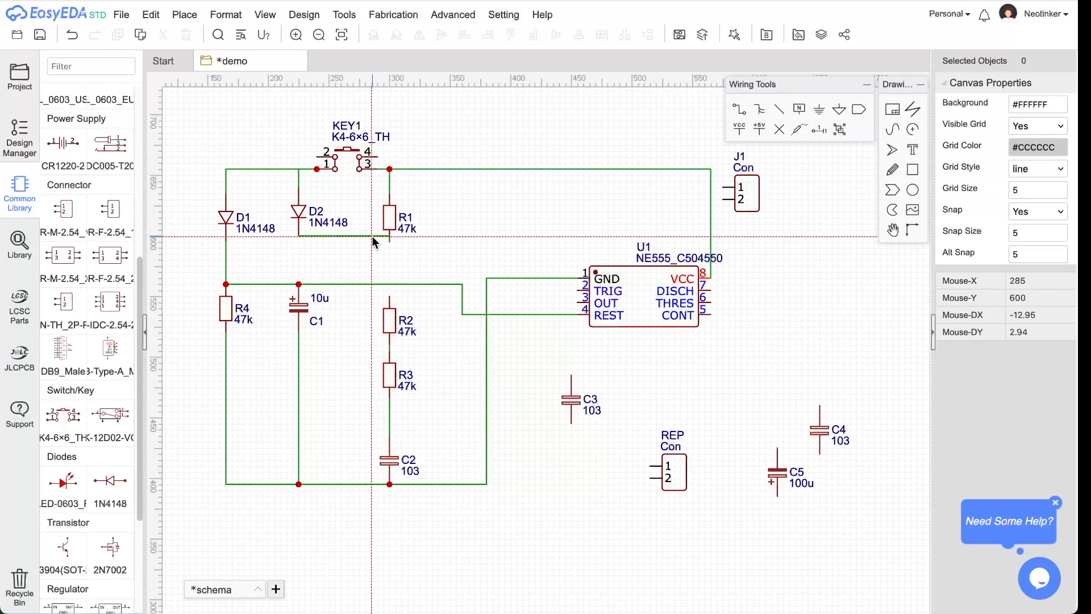
- Delete the existing wire between D2 and R1
{"action": "key", "text": "Escape"}
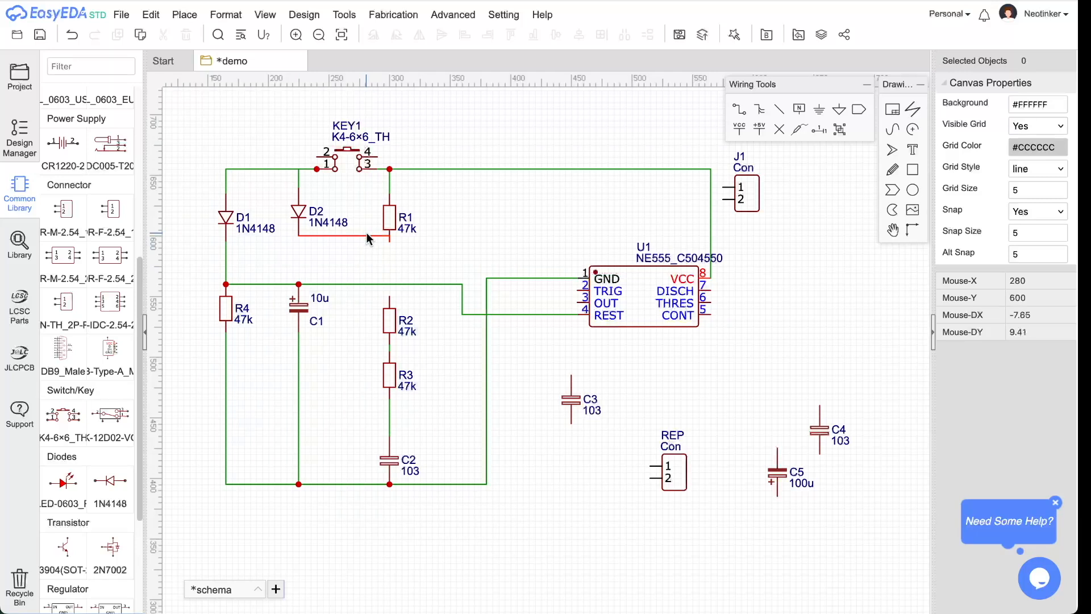
{"action": "left_click", "coordinate": [366, 235]}
{"action": "key", "text": "Delete"}
- Draw a wire from D2 through R1's bottom and the R2–R3 junction to U1's DISCH pin 7
{"action": "left_click", "coordinate": [742, 109]}
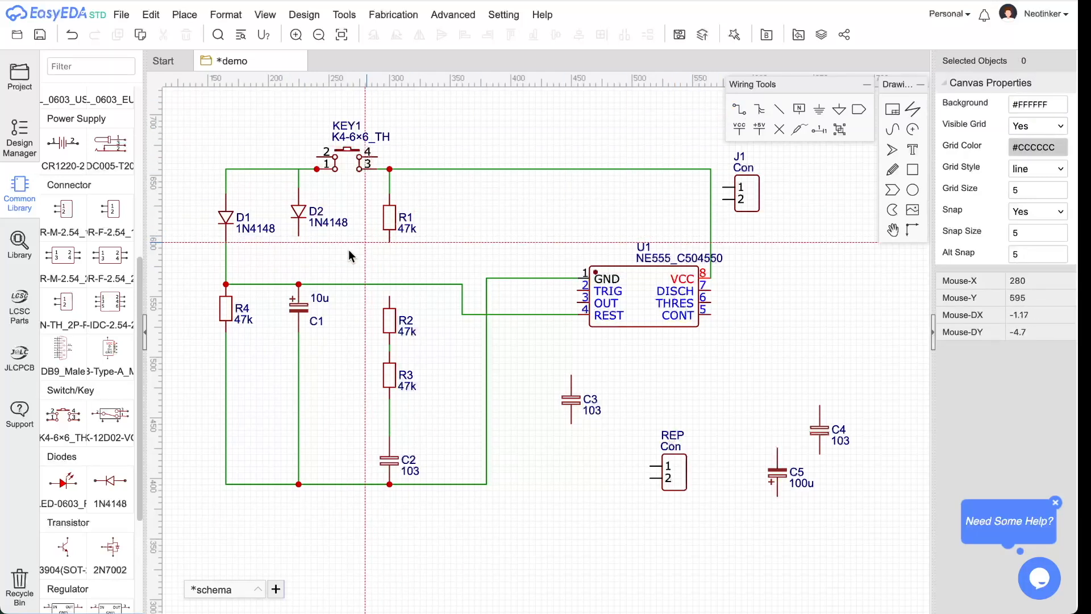
{"action": "left_click", "coordinate": [299, 236]}
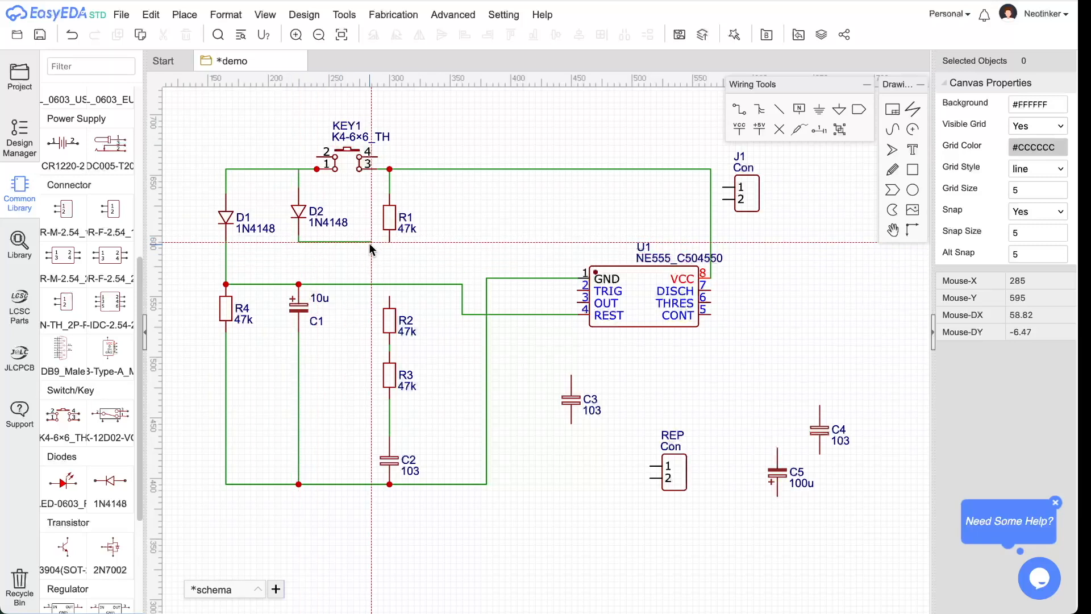
{"action": "left_click", "coordinate": [389, 242]}
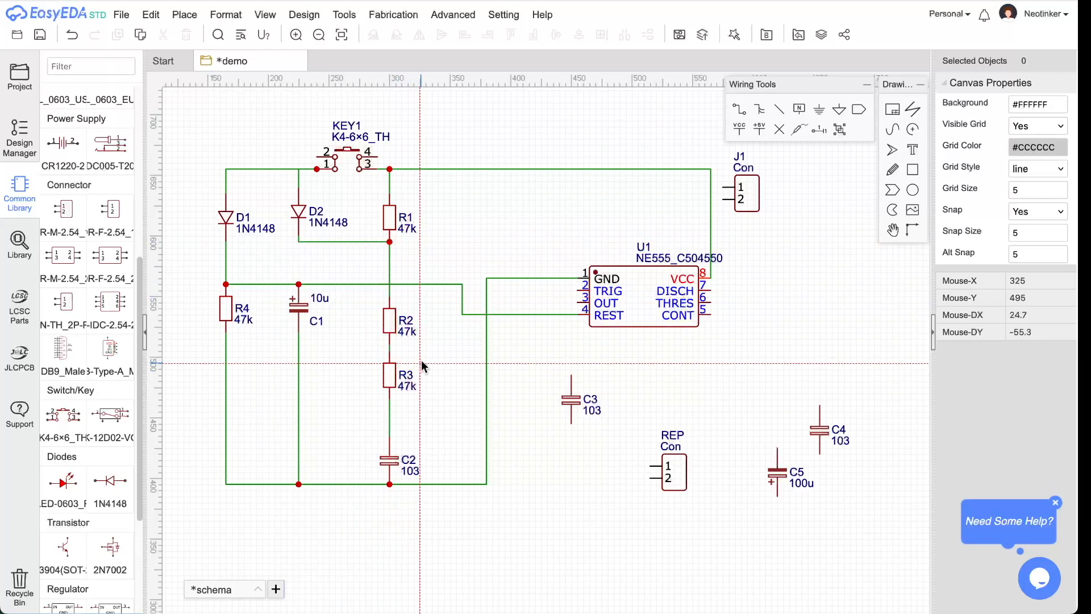
{"action": "left_click", "coordinate": [389, 350]}
{"action": "left_click", "coordinate": [444, 230]}
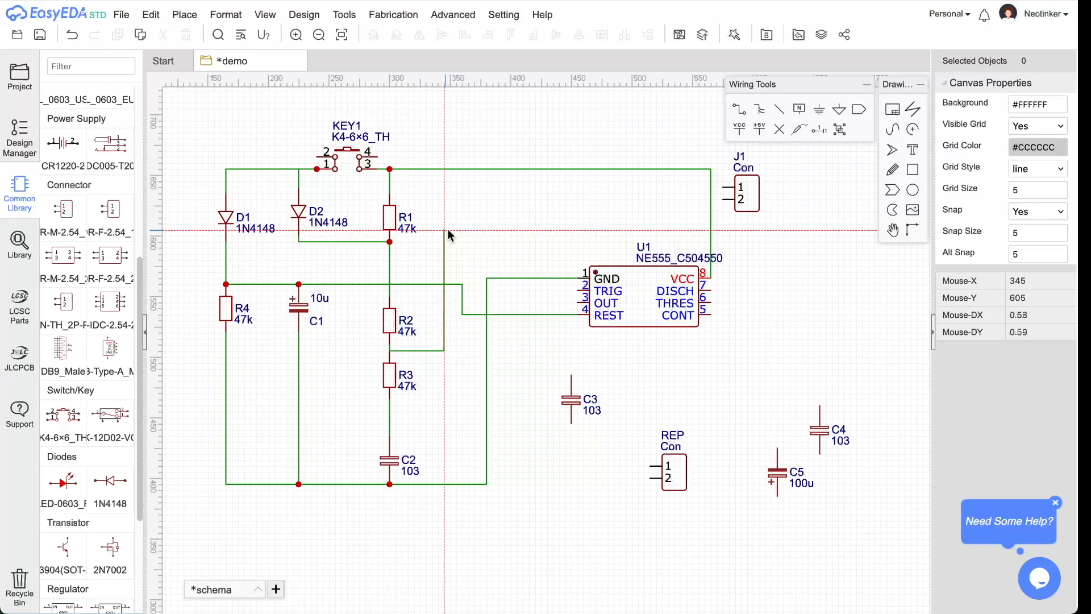
{"action": "left_click", "coordinate": [735, 290]}
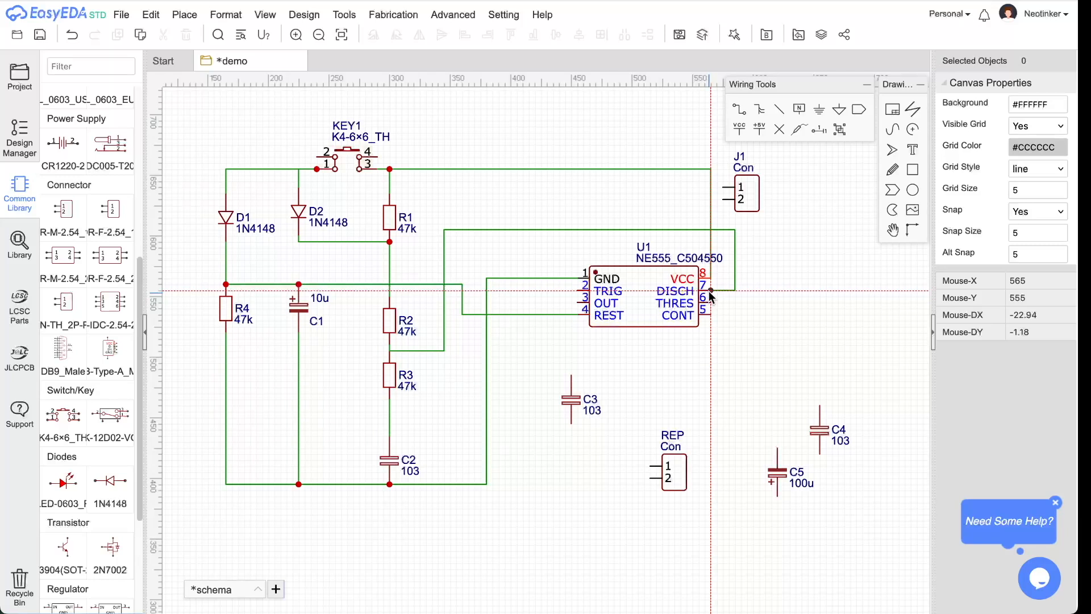
{"action": "left_click", "coordinate": [710, 291]}
{"action": "key", "text": "super+Tab"}
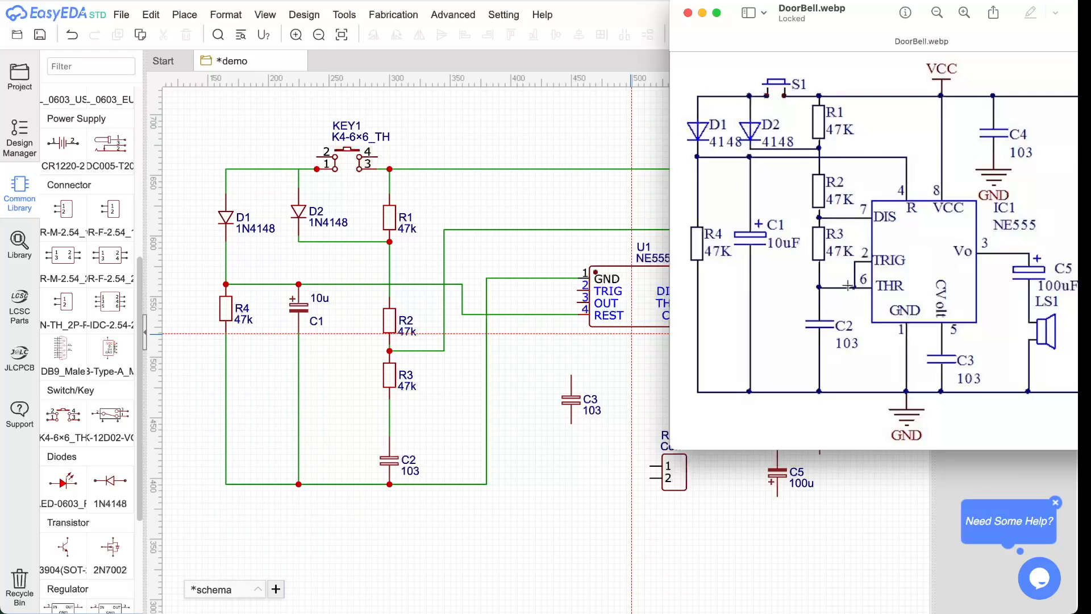
- Wire U1's THRES pin 6 around to TRIG pin 2, then down to the R3–C2 wire
{"action": "left_click", "coordinate": [602, 347]}
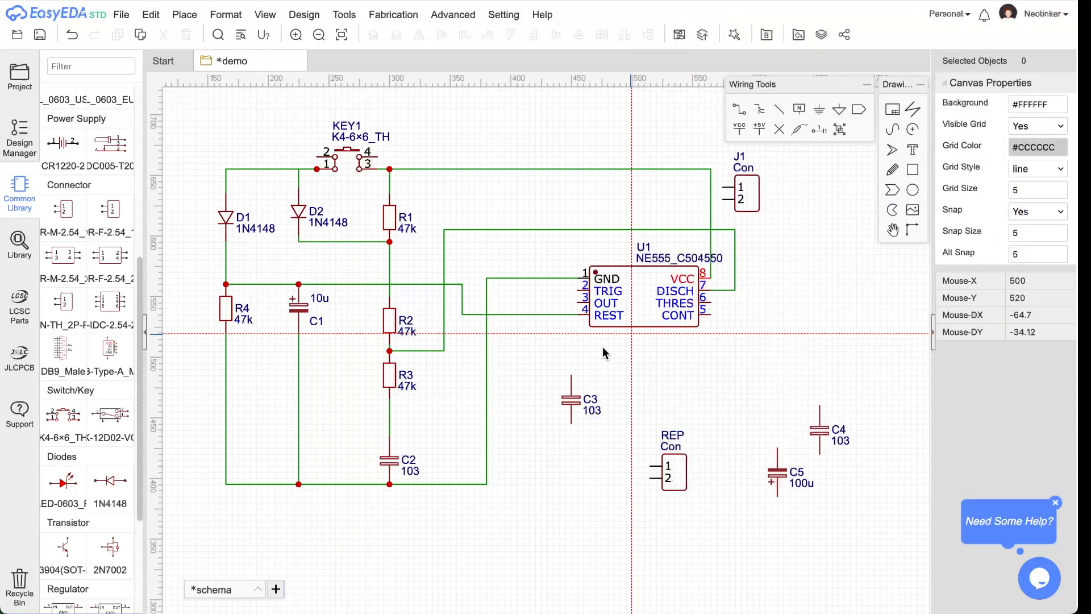
{"action": "left_click", "coordinate": [713, 301]}
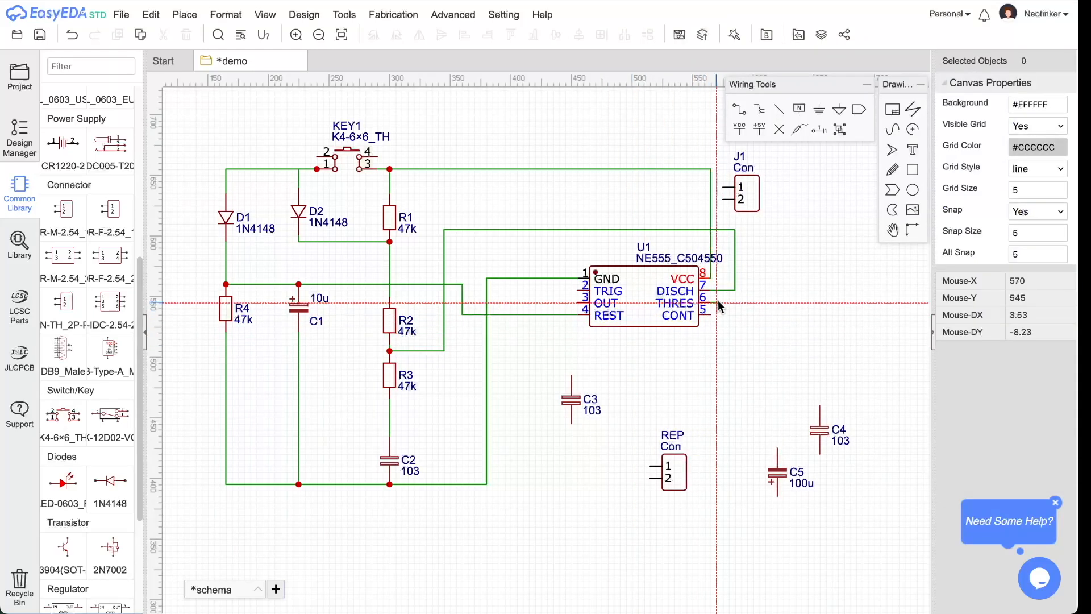
{"action": "left_click", "coordinate": [734, 301]}
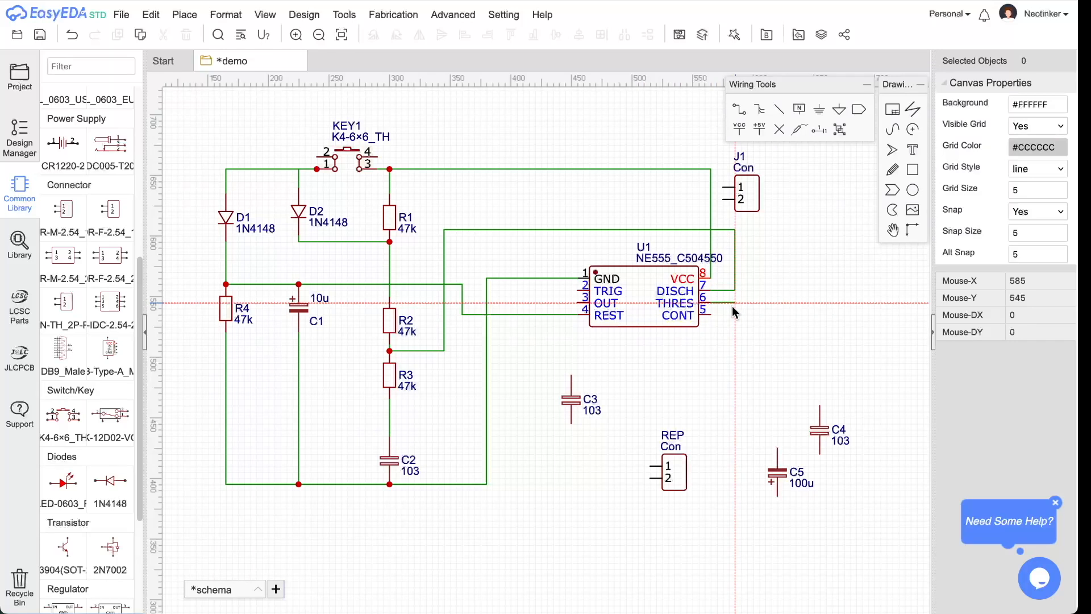
{"action": "left_click", "coordinate": [565, 350]}
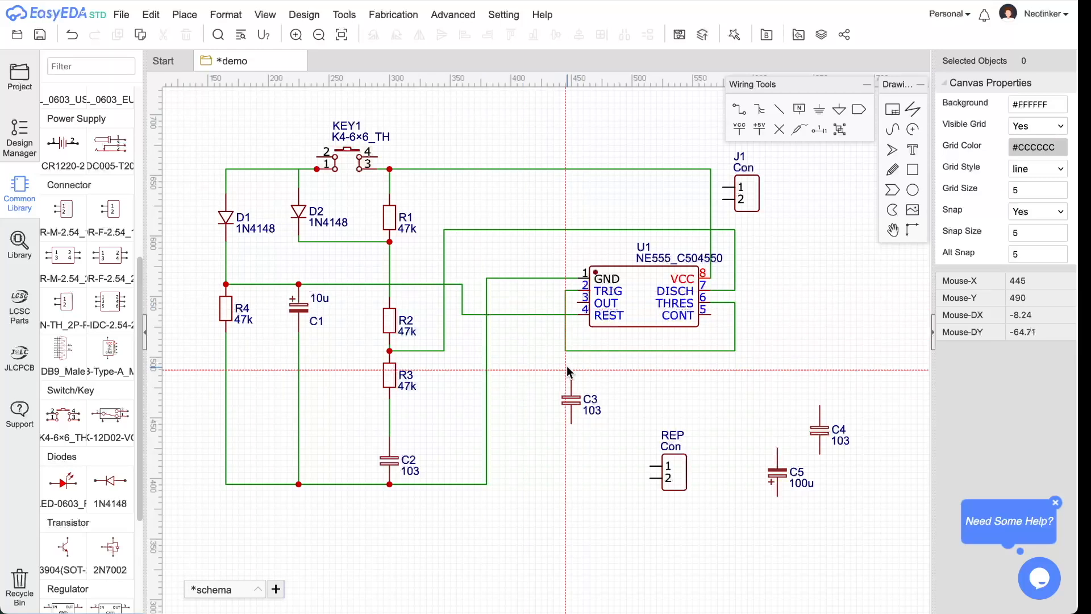
{"action": "left_click", "coordinate": [577, 290]}
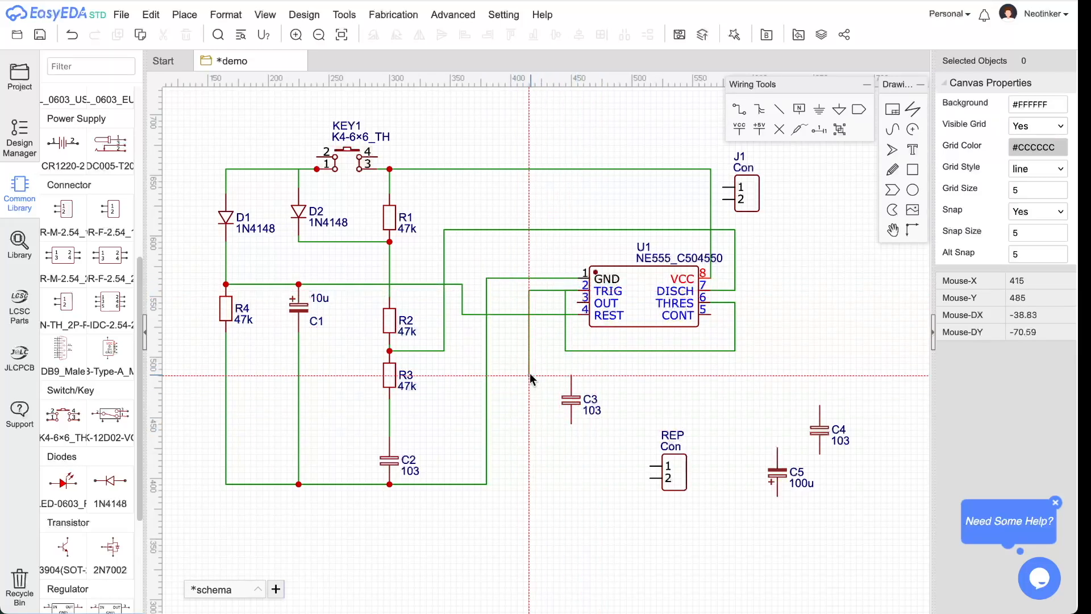
{"action": "left_click", "coordinate": [511, 417]}
{"action": "left_click", "coordinate": [390, 418]}
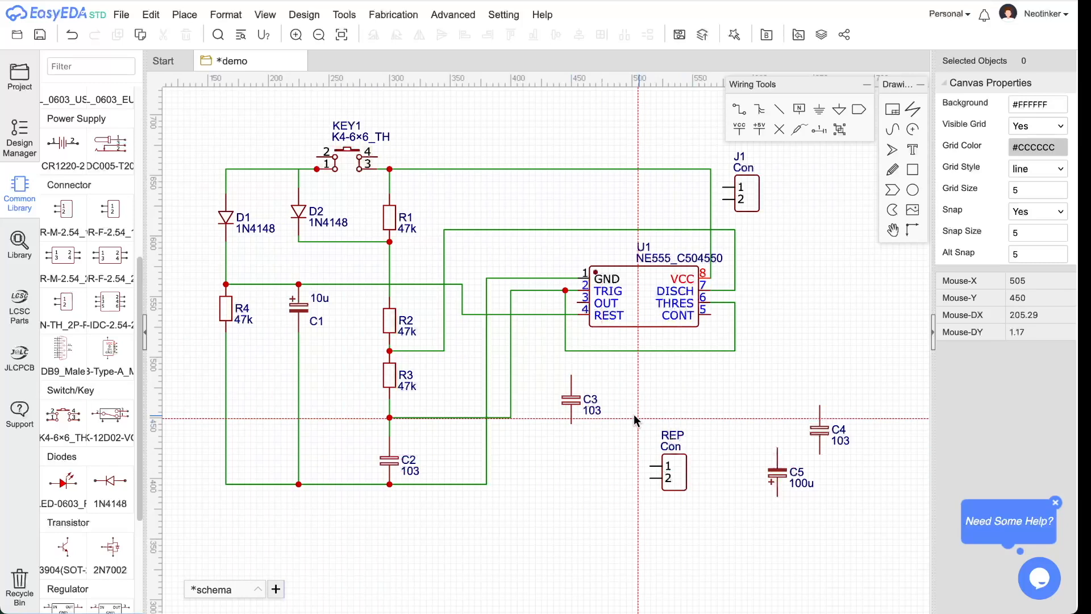
- After checking the reference, move capacitor C3 (103) right to sit below the 555's CONT pin
{"action": "key", "text": "super+Tab"}
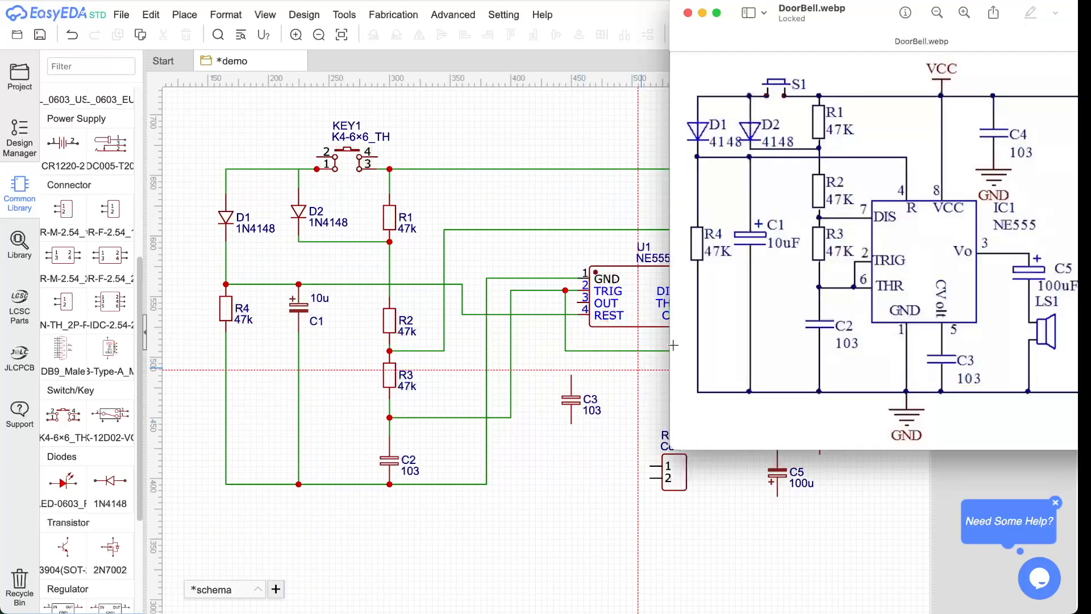
{"action": "left_click_drag", "start_coordinate": [876, 11], "coordinate": [742, 27]}
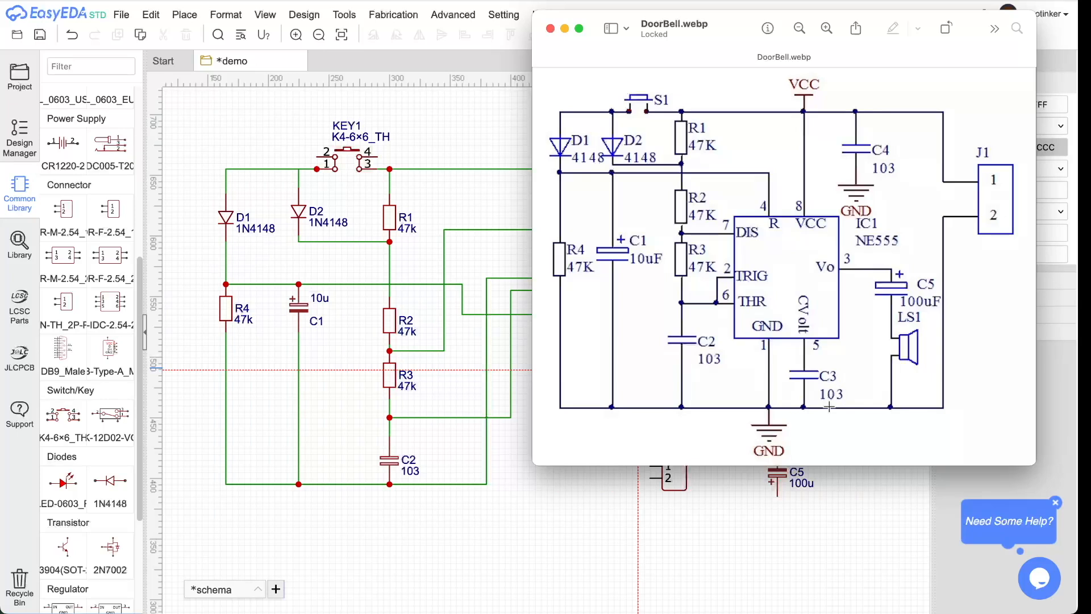
{"action": "key", "text": "super+Tab"}
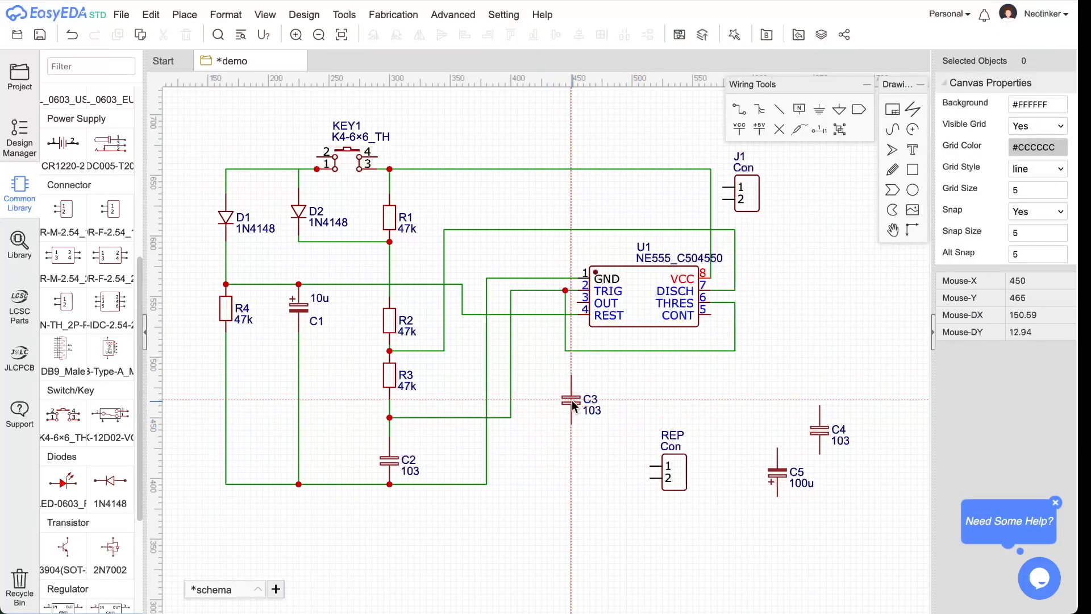
{"action": "key", "text": "Escape"}
{"action": "left_click_drag", "start_coordinate": [567, 396], "coordinate": [713, 402]}
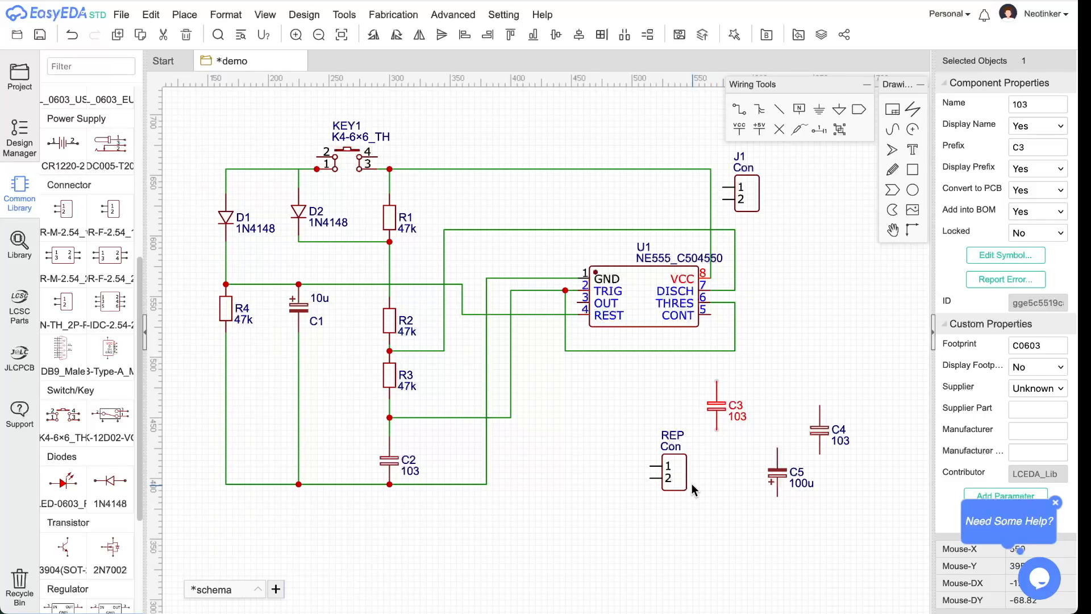
- Move REP lower, then wire C3 from U1's CONT pin 5 down to the bottom rail
{"action": "left_click_drag", "start_coordinate": [684, 482], "coordinate": [514, 577]}
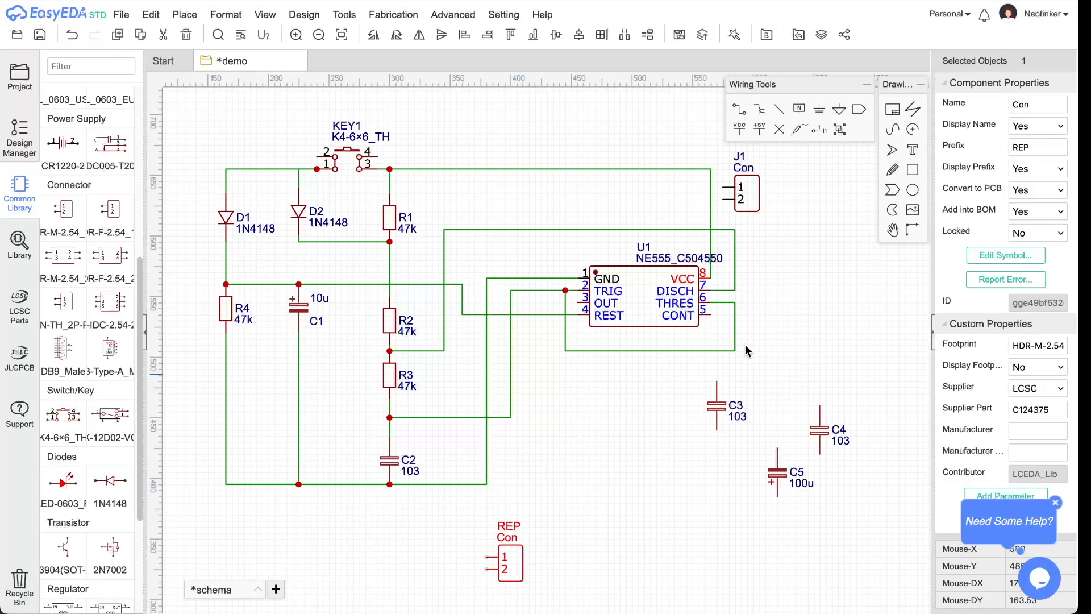
{"action": "left_click", "coordinate": [738, 109]}
{"action": "left_click", "coordinate": [710, 314]}
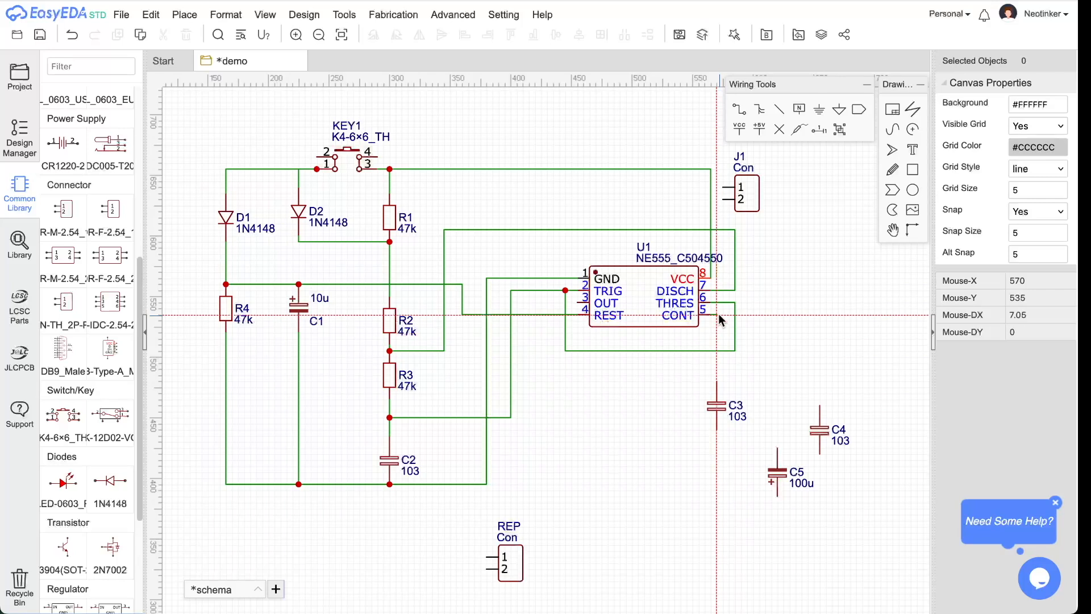
{"action": "left_click", "coordinate": [717, 382]}
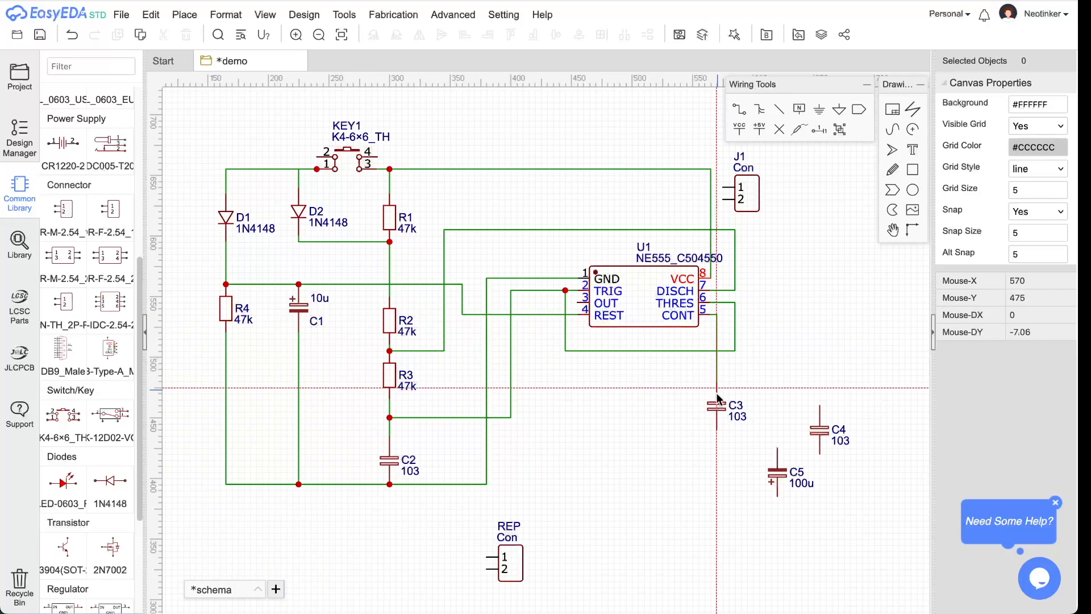
{"action": "left_click", "coordinate": [718, 432]}
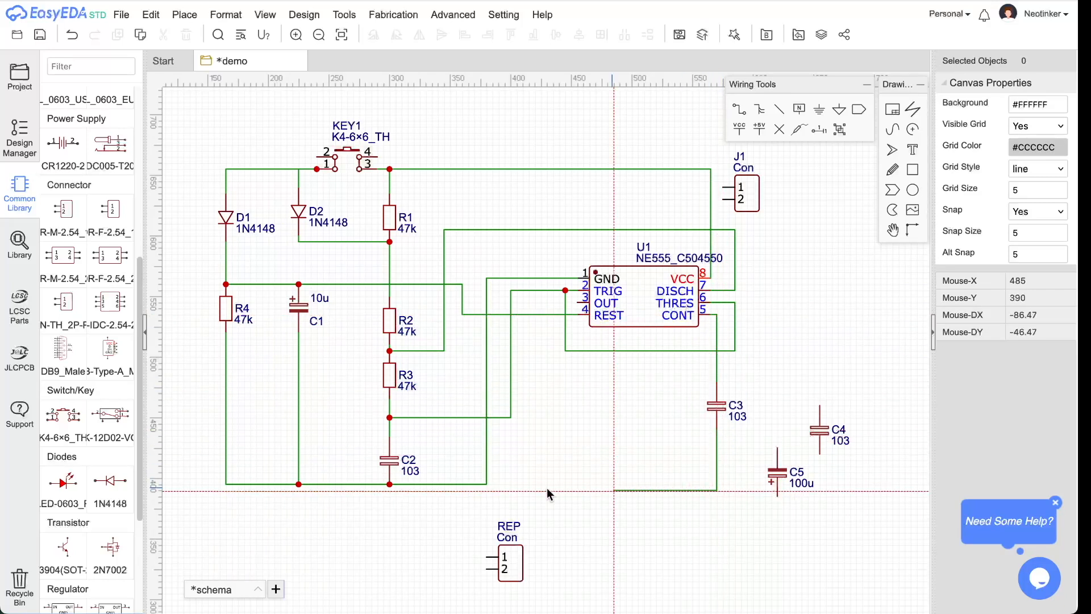
{"action": "left_click", "coordinate": [486, 483]}
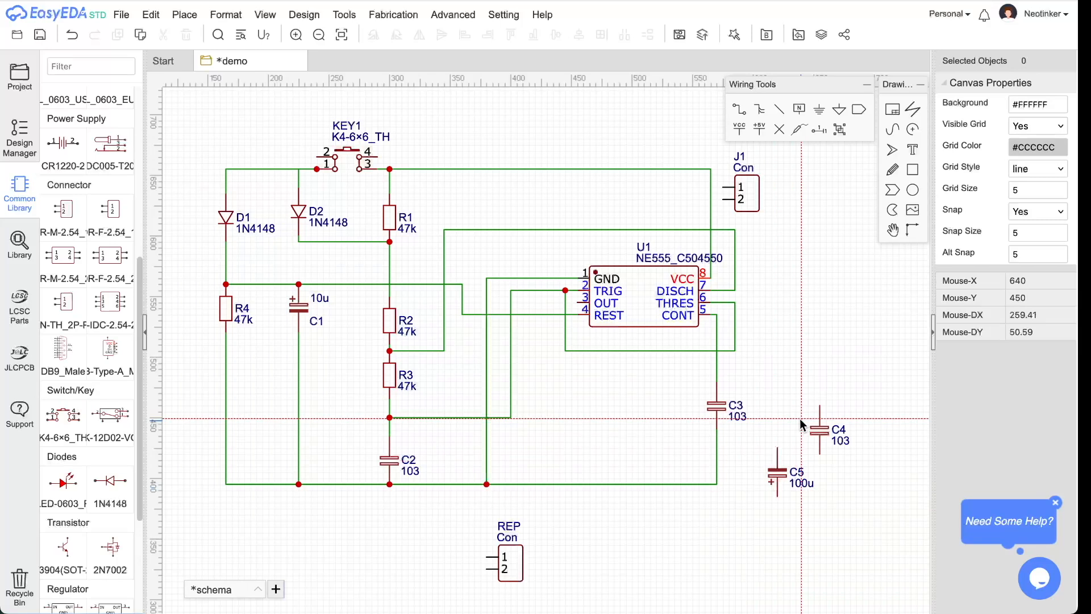
{"action": "key", "text": "super+Tab"}
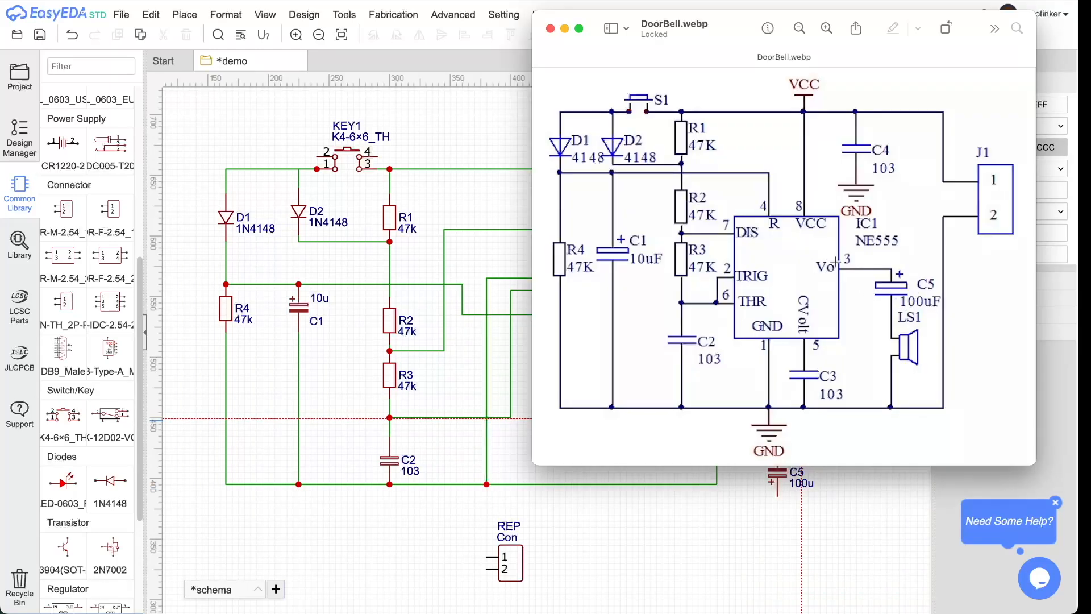
- Close the DoorBell.webp reference window in Preview to return to EasyEDA
{"action": "key", "text": "super+Tab"}
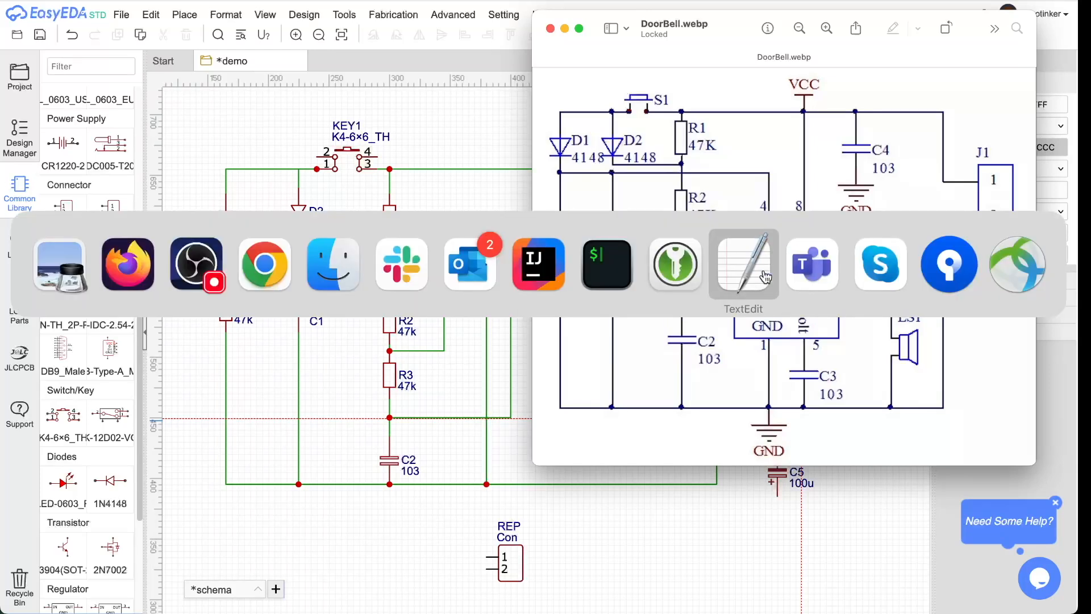
{"action": "left_click", "coordinate": [898, 337]}
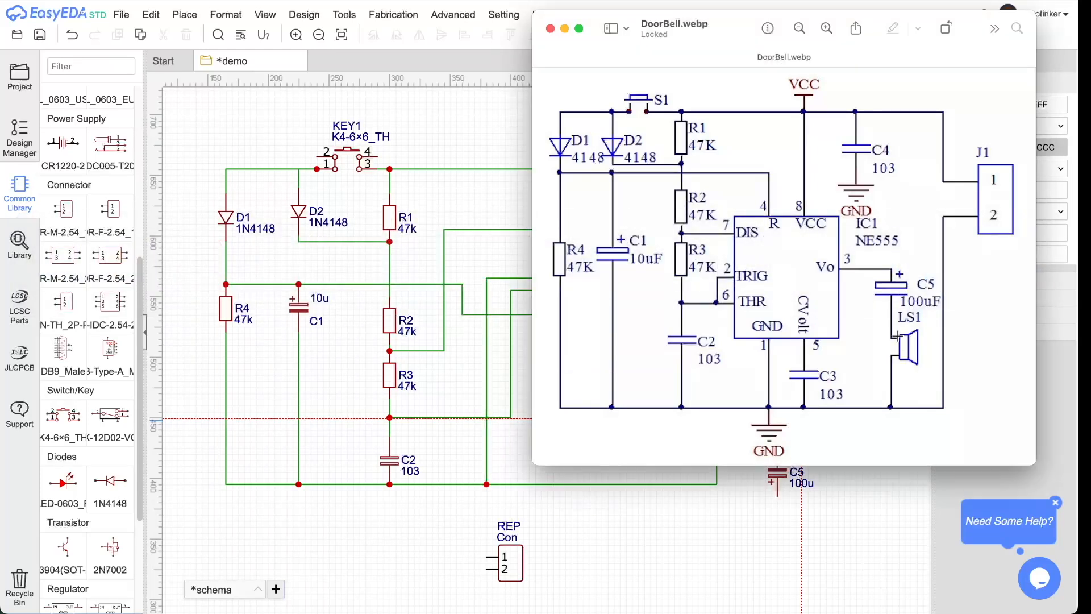
{"action": "left_click", "coordinate": [537, 498]}
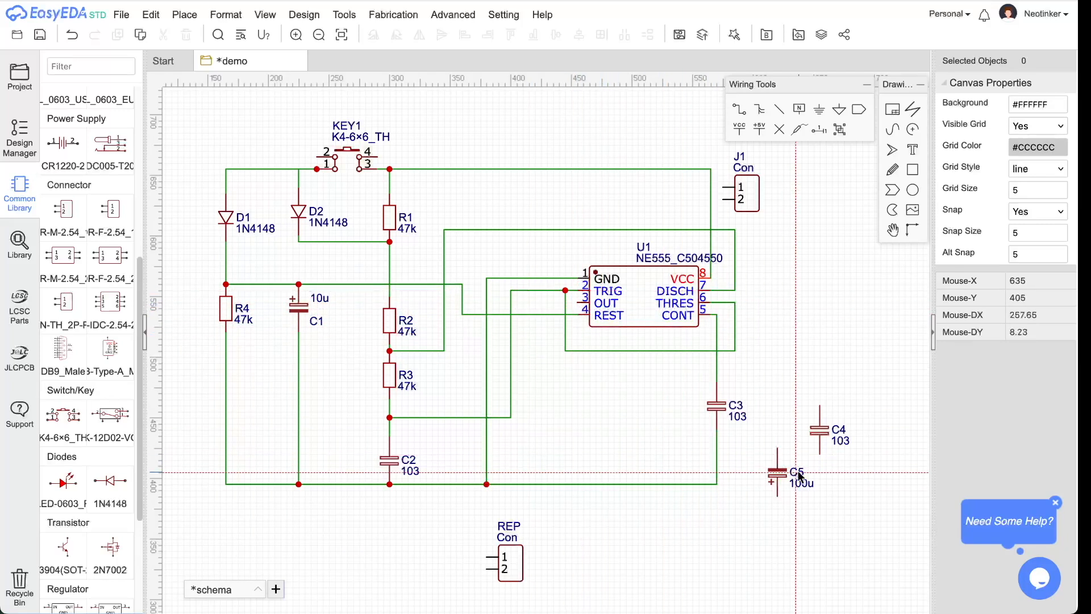
- Rotate C5 180° with its + end on top and place REP just below it
{"action": "key", "text": "w"}
{"action": "left_click", "coordinate": [553, 399]}
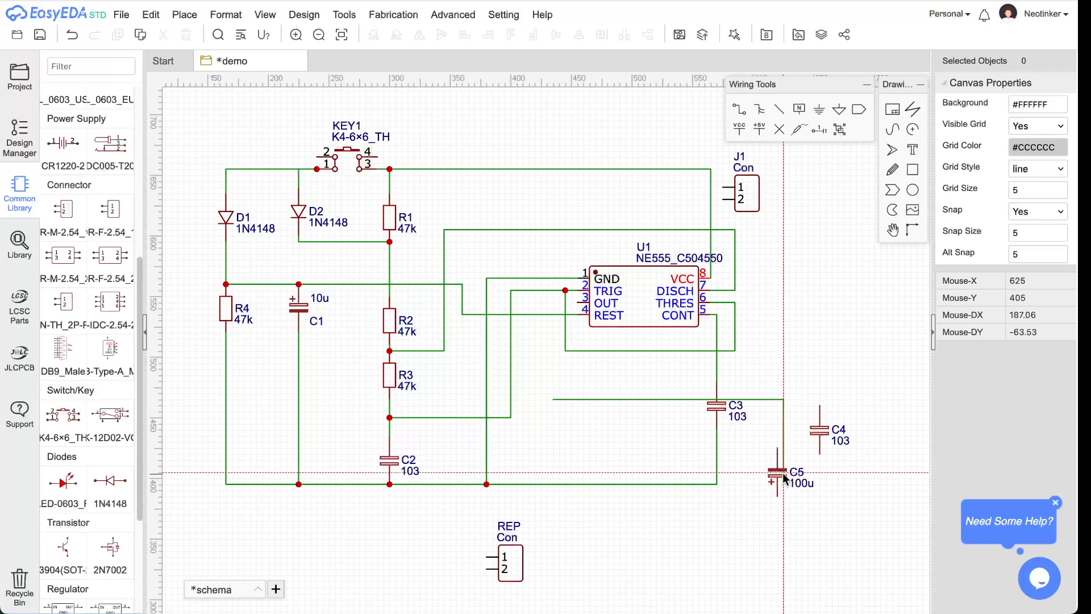
{"action": "key", "text": "Escape"}
{"action": "key", "text": "Escape"}
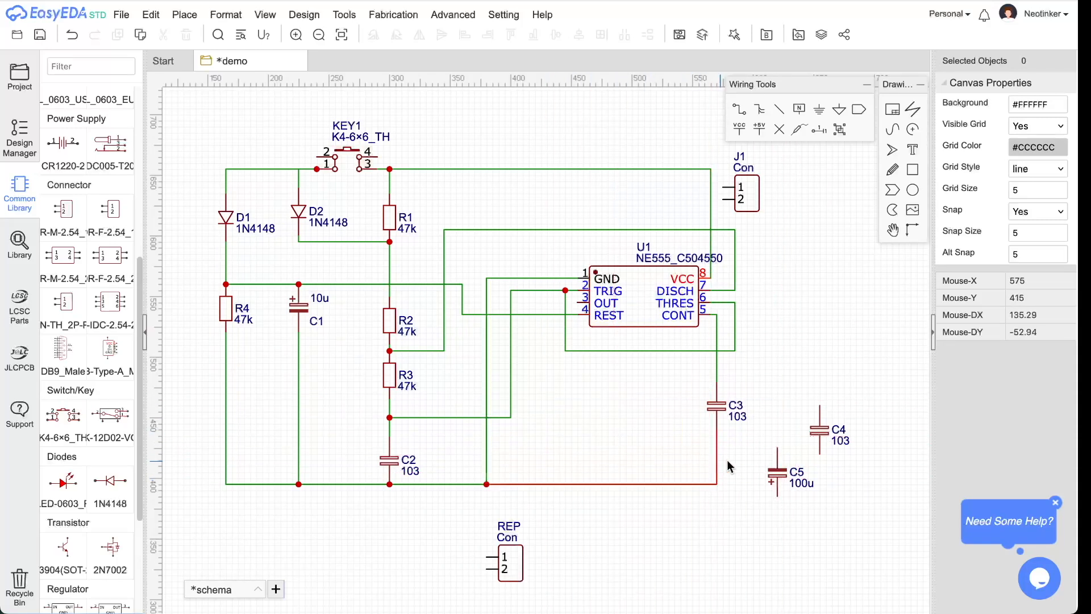
{"action": "left_click_drag", "start_coordinate": [776, 482], "coordinate": [549, 363]}
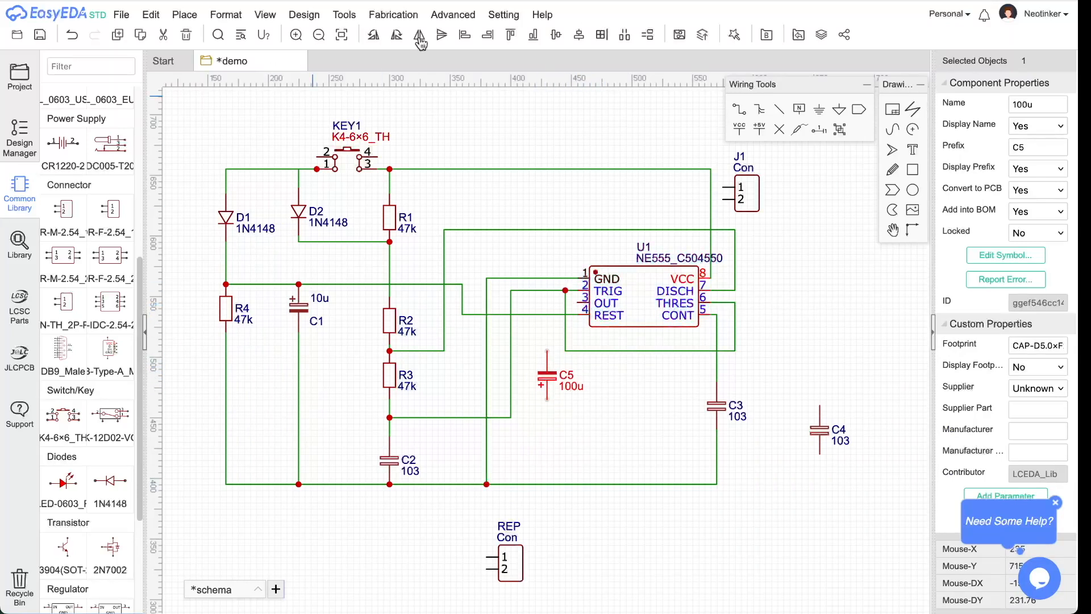
{"action": "left_click", "coordinate": [375, 36]}
{"action": "left_click", "coordinate": [375, 36]}
{"action": "left_click_drag", "start_coordinate": [547, 370], "coordinate": [538, 355]}
{"action": "left_click_drag", "start_coordinate": [510, 573], "coordinate": [570, 444]}
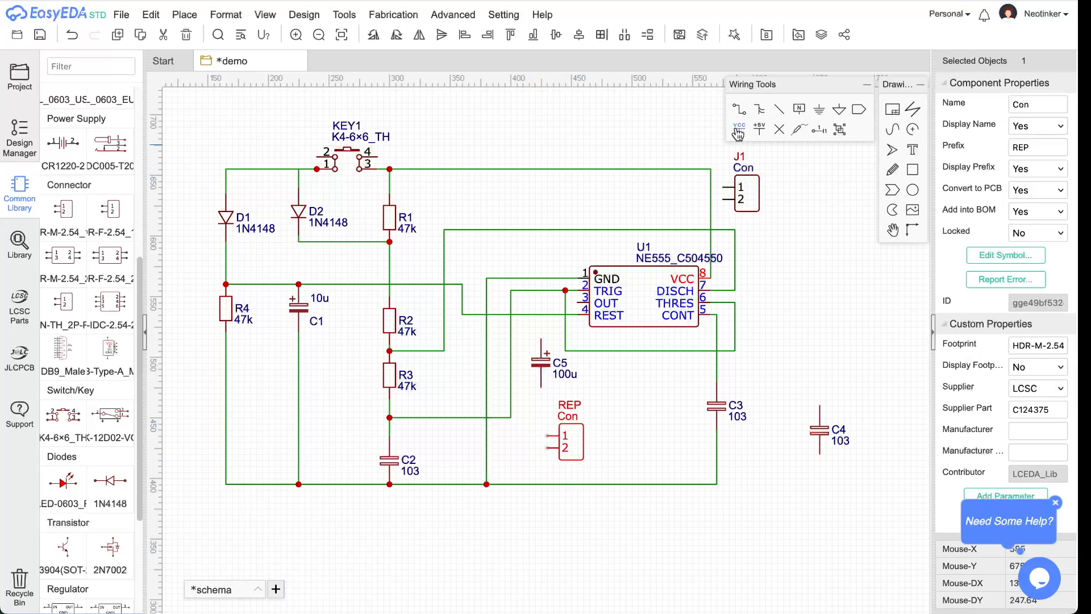
- Wire U1 pin 3 to C5+, C5- to REP pin 1, and REP pin 2 to the bottom rail
{"action": "left_click", "coordinate": [546, 339]}
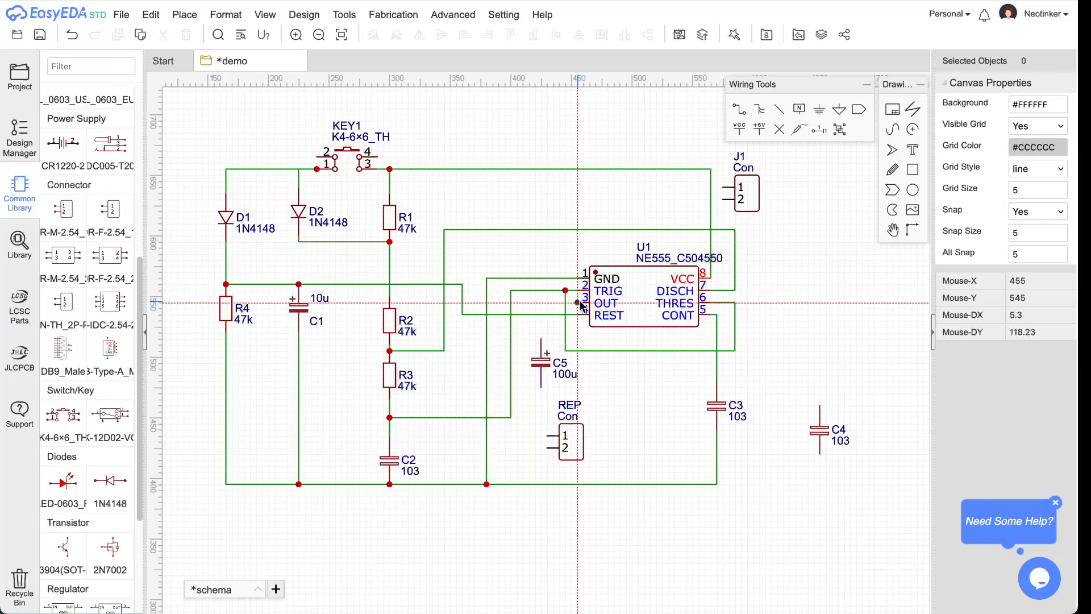
{"action": "left_click", "coordinate": [585, 303]}
{"action": "left_click", "coordinate": [540, 339]}
{"action": "left_click", "coordinate": [540, 388]}
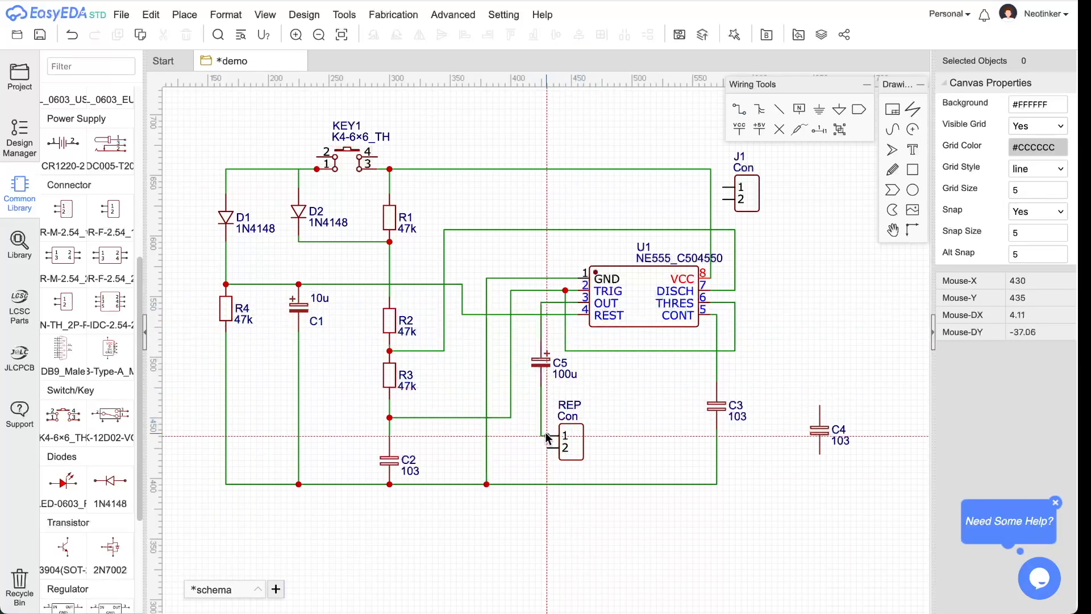
{"action": "left_click", "coordinate": [547, 436]}
{"action": "left_click", "coordinate": [547, 448]}
{"action": "left_click", "coordinate": [547, 484]}
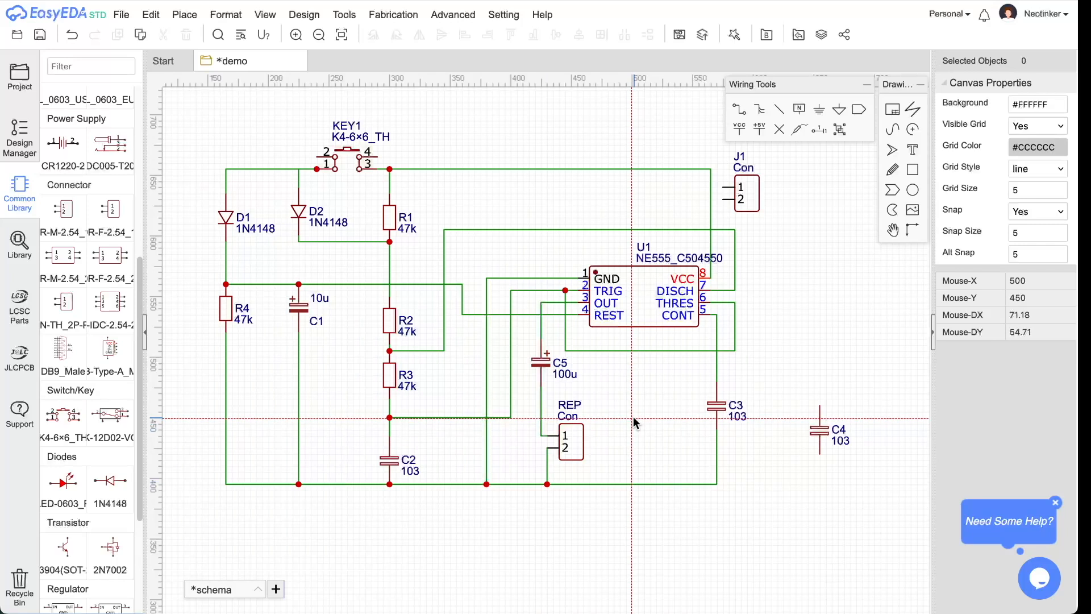
{"action": "key", "text": "super+Tab"}
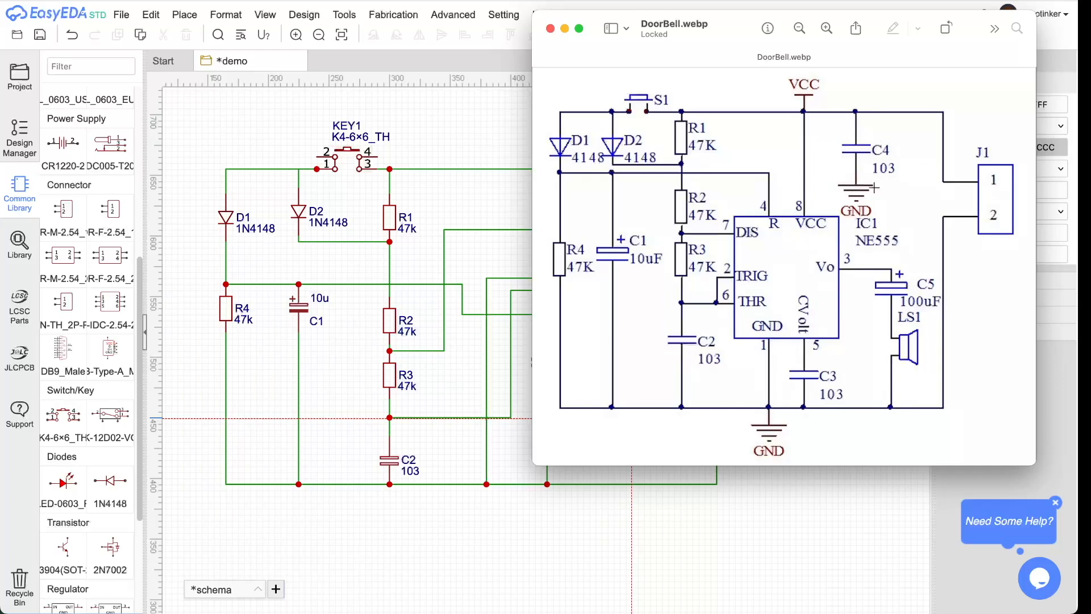
- Rearrange J1 and move C4 up beside it, lined up with J1's pins
{"action": "key", "text": "super+Tab"}
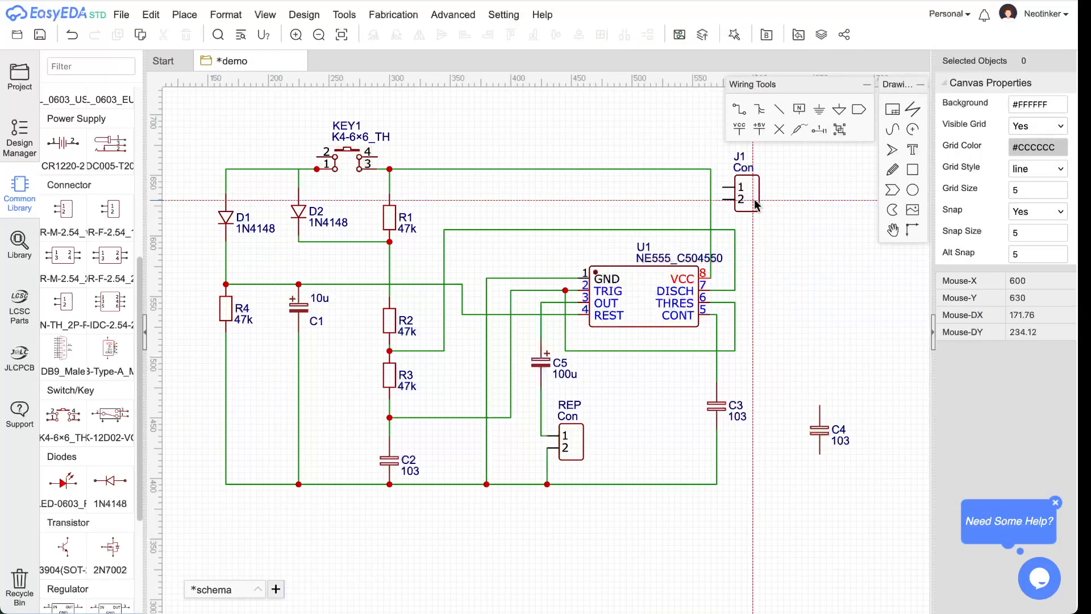
{"action": "left_click", "coordinate": [820, 242]}
{"action": "key", "text": "Escape"}
{"action": "left_click", "coordinate": [835, 242]}
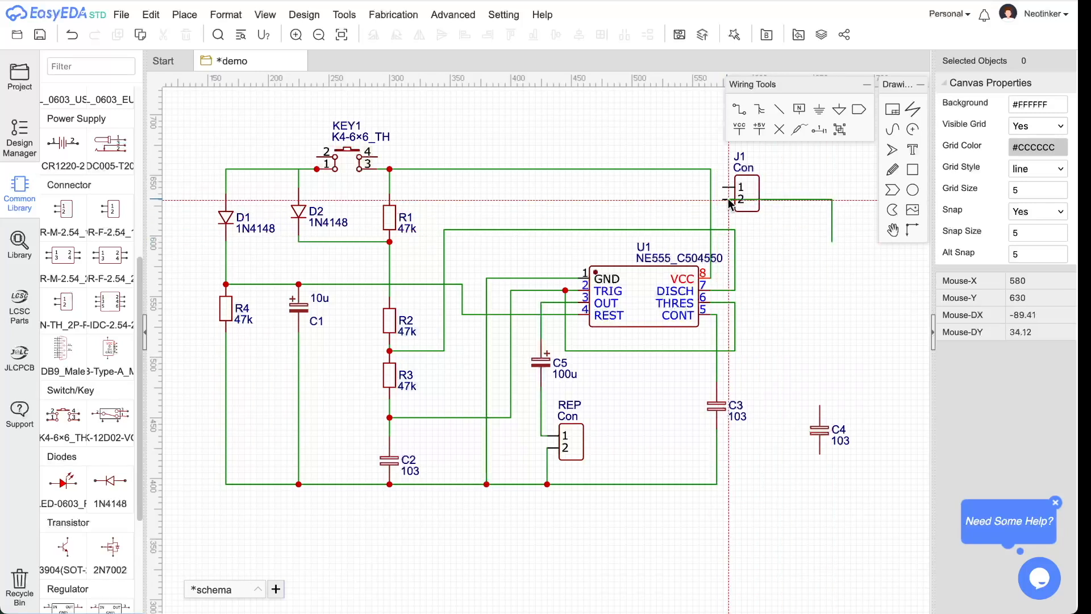
{"action": "key", "text": "Escape"}
{"action": "left_click", "coordinate": [849, 218]}
{"action": "left_click", "coordinate": [739, 200]}
{"action": "key", "text": "Escape"}
{"action": "left_click_drag", "start_coordinate": [754, 210], "coordinate": [832, 217]}
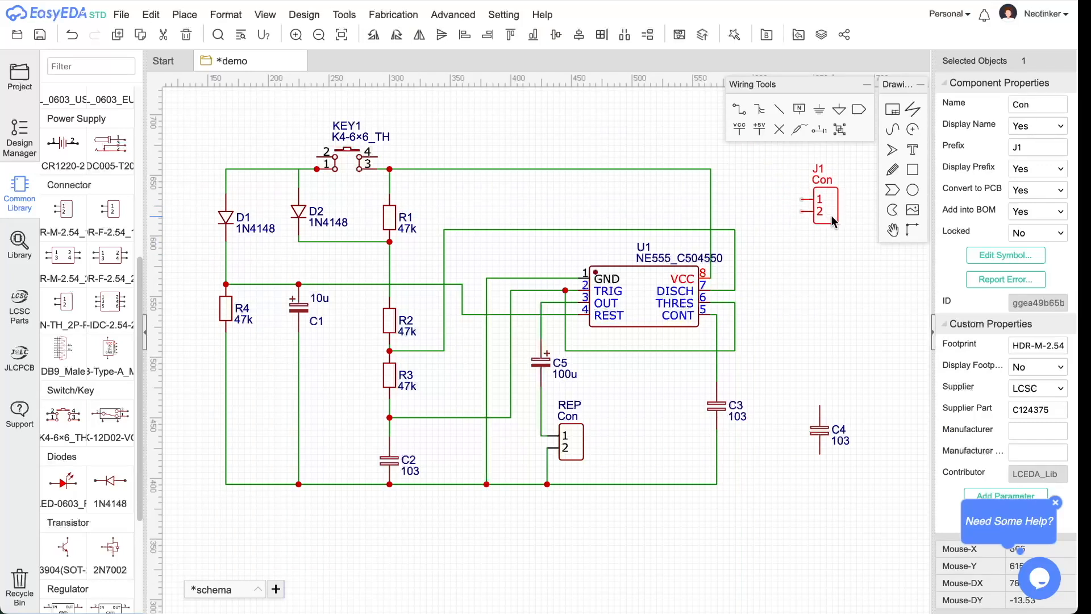
{"action": "left_click_drag", "start_coordinate": [818, 430], "coordinate": [757, 189]}
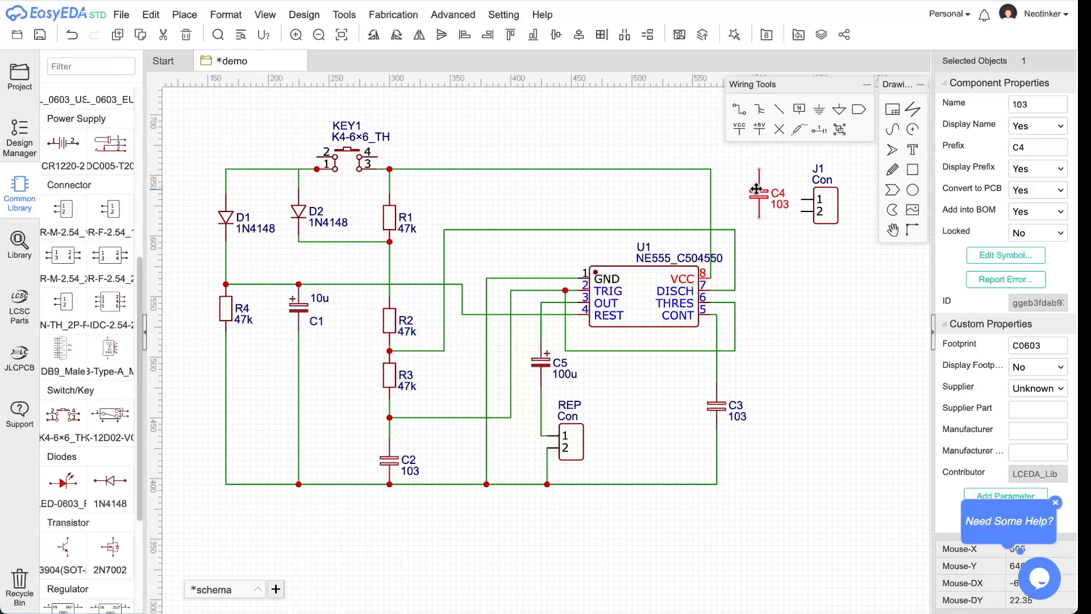
{"action": "left_click_drag", "start_coordinate": [826, 221], "coordinate": [831, 241]}
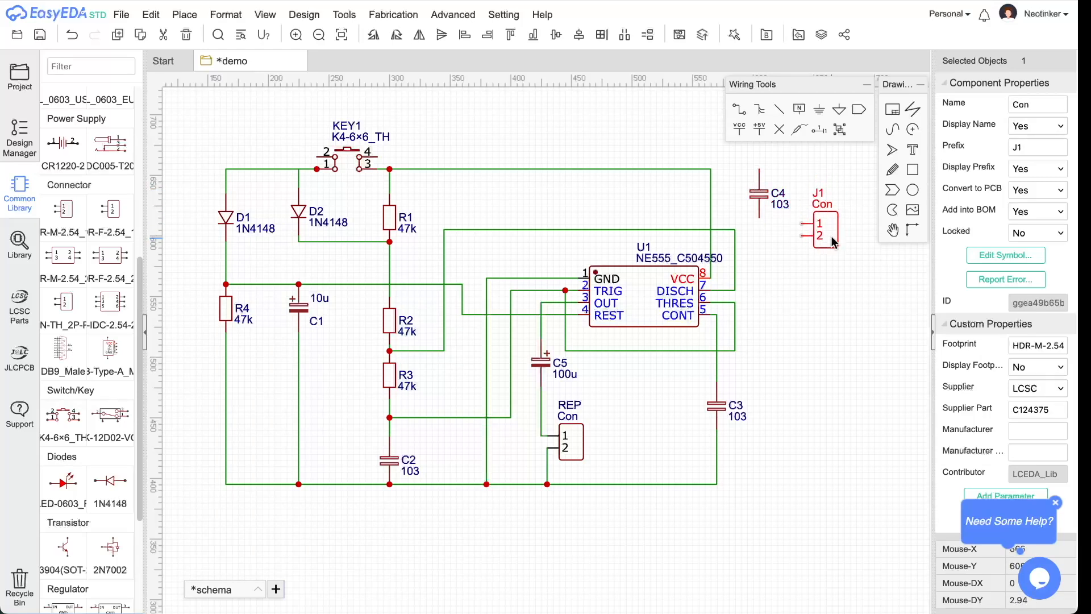
- Wire J1 pin 1 to C4's top pin and join that pin to the VCC line
{"action": "left_click", "coordinate": [738, 109]}
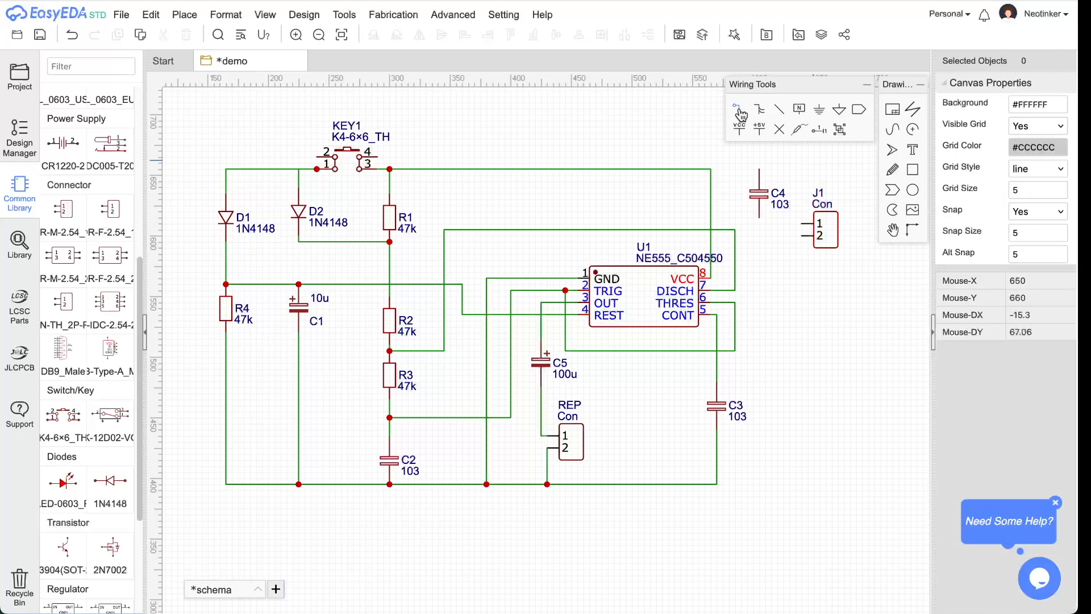
{"action": "left_click", "coordinate": [802, 224]}
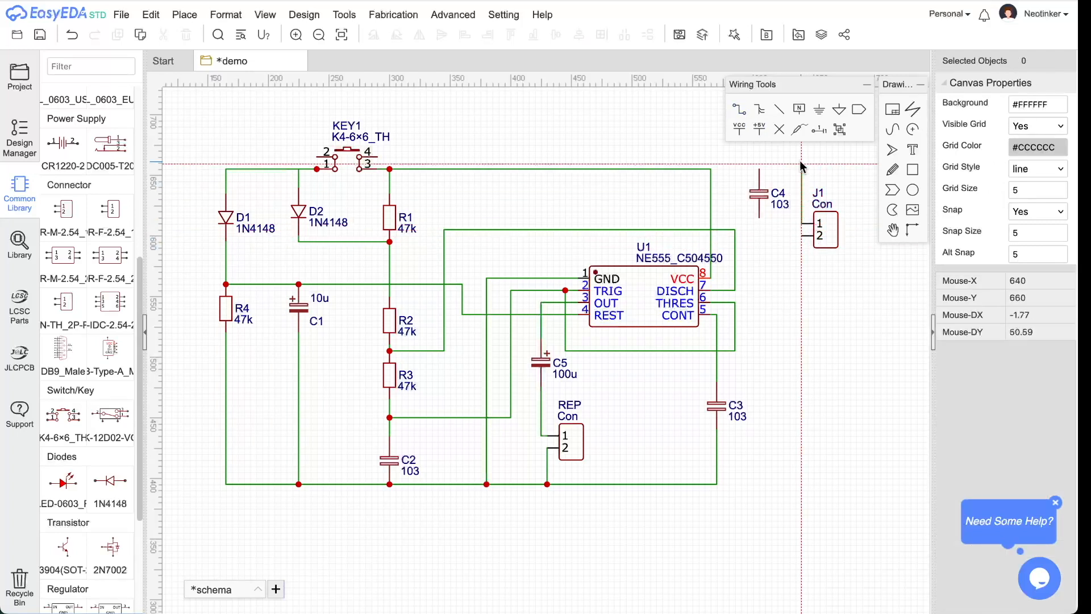
{"action": "left_click", "coordinate": [760, 169]}
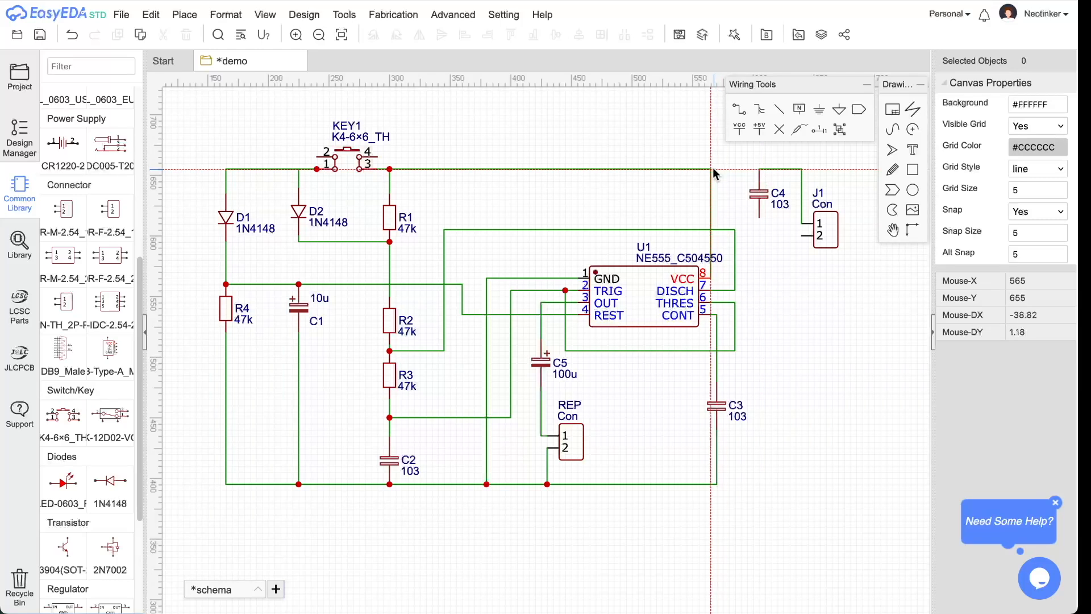
{"action": "left_click", "coordinate": [740, 113]}
{"action": "left_click", "coordinate": [758, 170]}
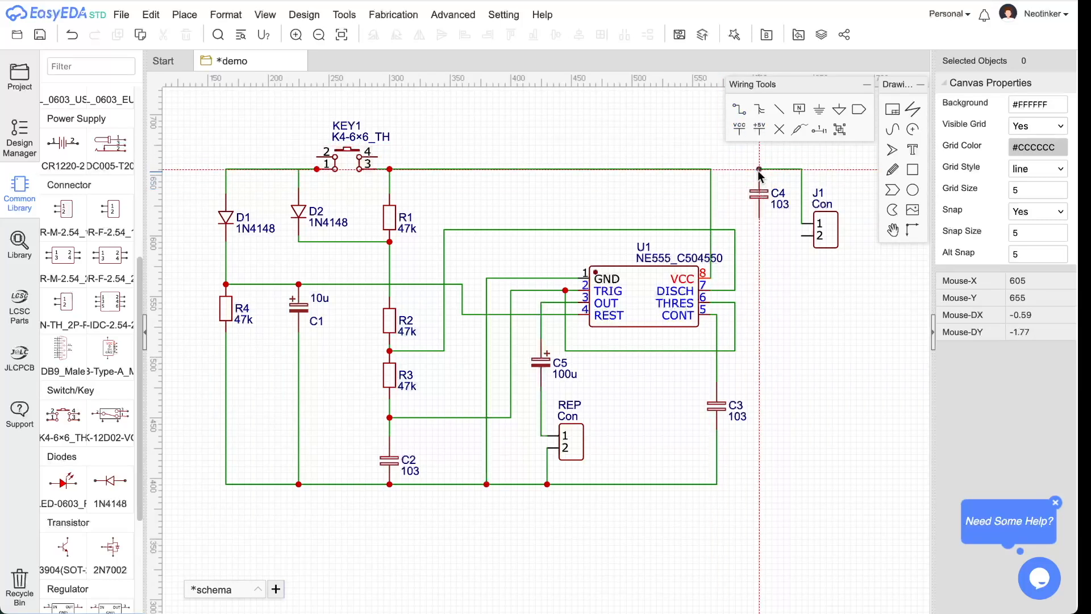
{"action": "left_click", "coordinate": [708, 169]}
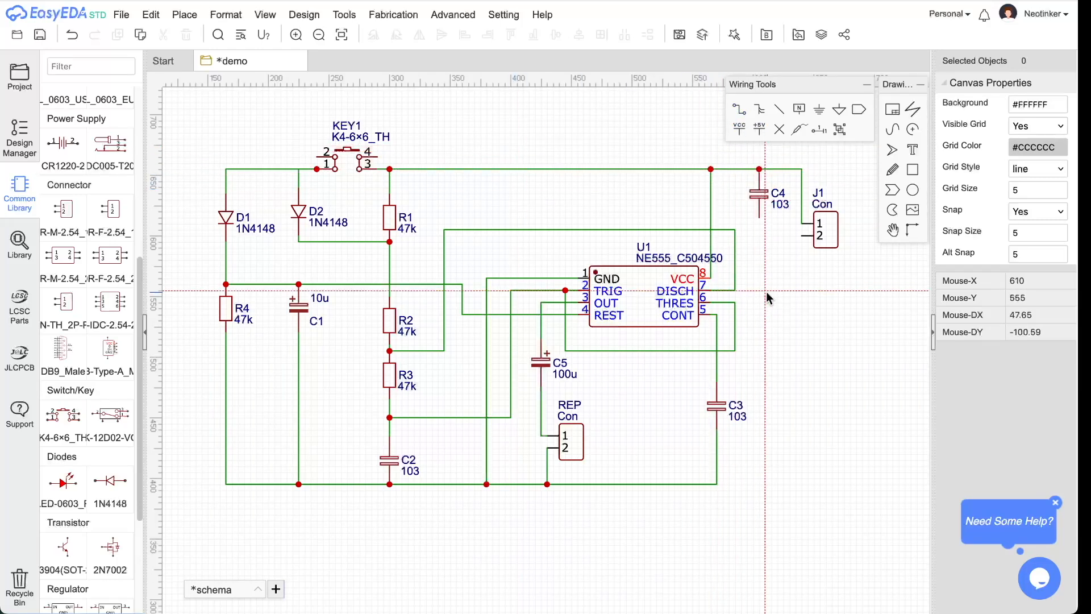
- Wire J1 pin 2 to C4's bottom pin and run it down to the bottom rail
{"action": "left_click", "coordinate": [801, 236]}
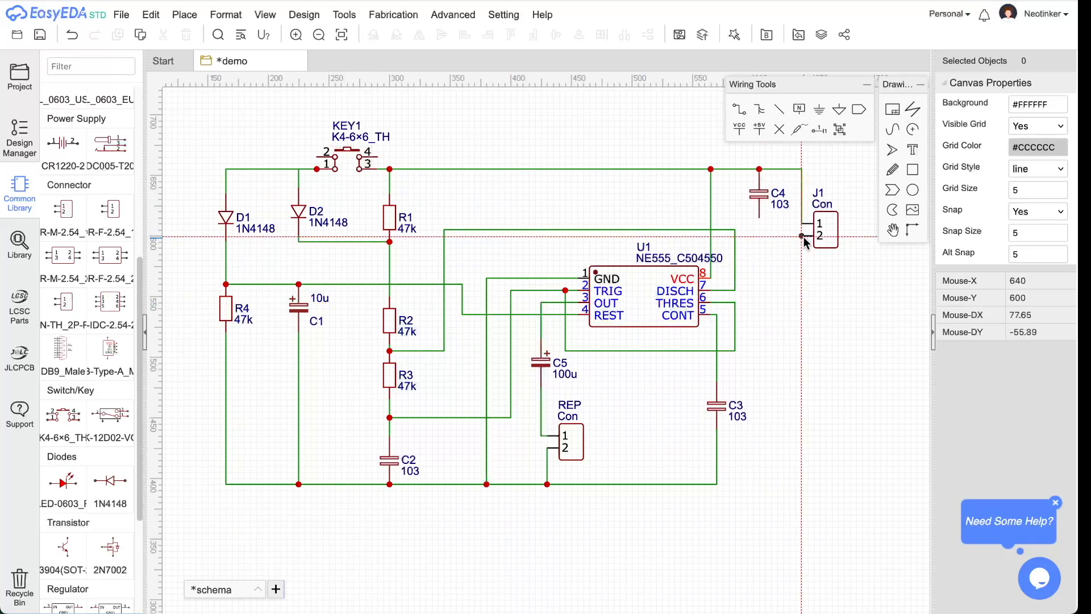
{"action": "left_click", "coordinate": [759, 217]}
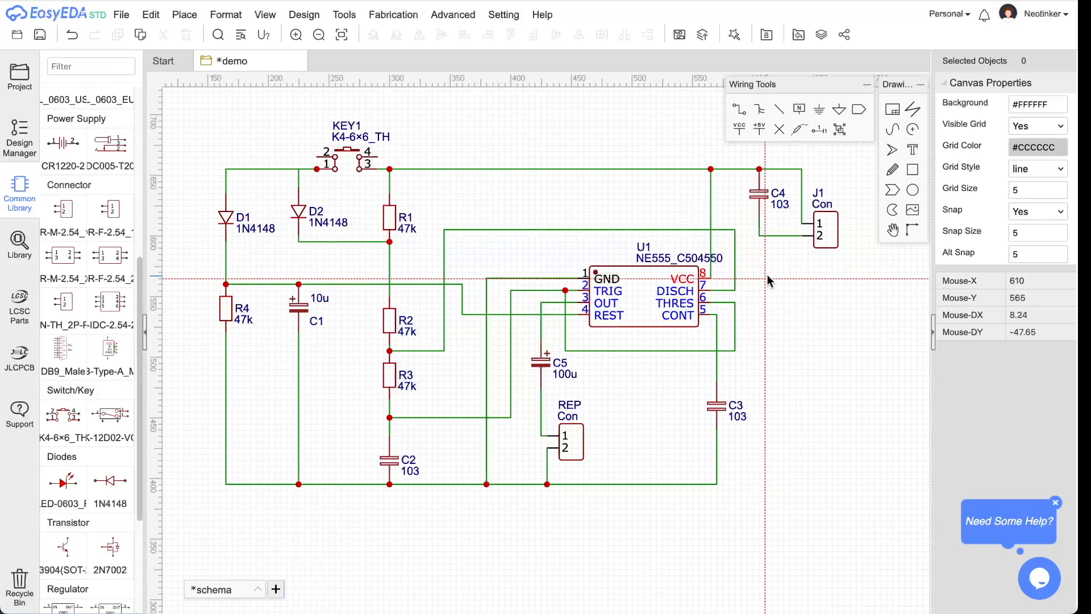
{"action": "left_click", "coordinate": [759, 217]}
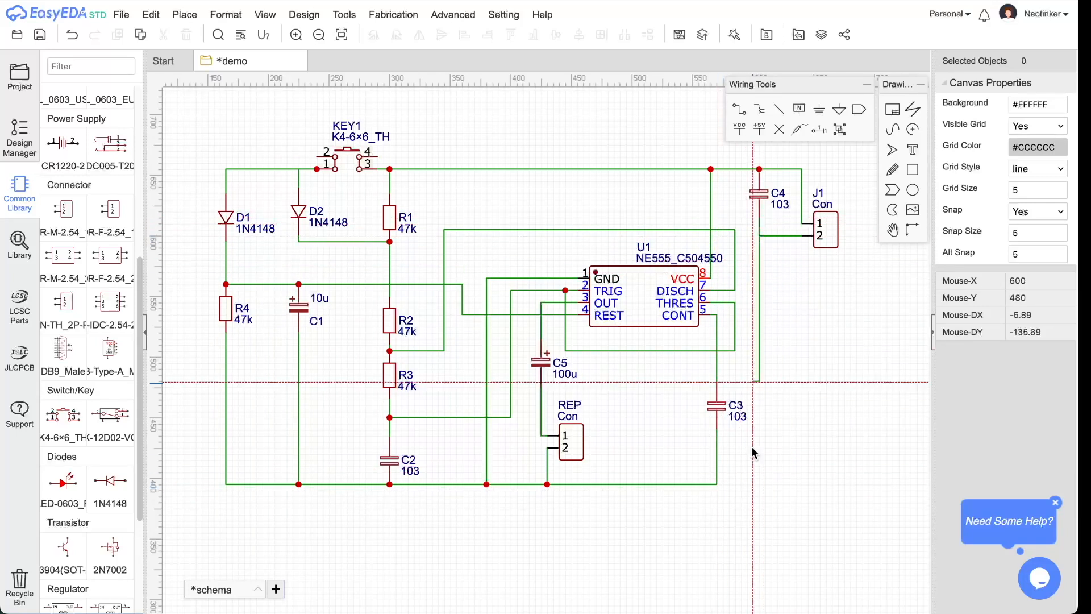
{"action": "left_click", "coordinate": [716, 484]}
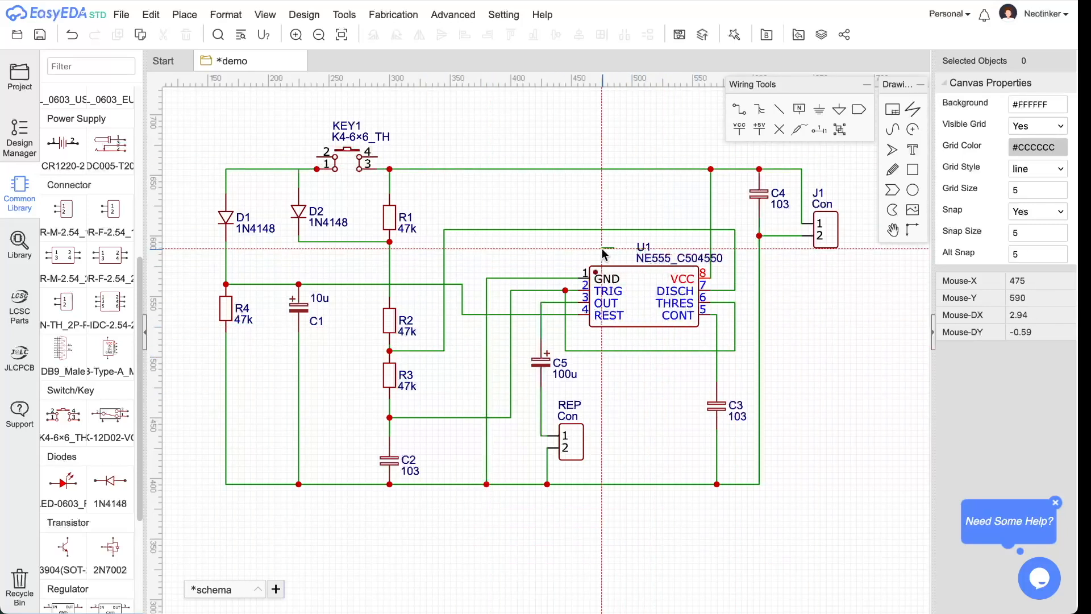
- Exit the Wire tool and drag the NE555_C504550 label onto the U1 chip symbol
{"action": "key", "text": "Escape"}
{"action": "mouse_move", "coordinate": [644, 259]}
{"action": "left_mouse_down"}
{"action": "mouse_move", "coordinate": [586, 252]}
{"action": "mouse_move", "coordinate": [615, 266]}
{"action": "mouse_move", "coordinate": [641, 247]}
{"action": "mouse_move", "coordinate": [627, 257]}
{"action": "left_mouse_up"}
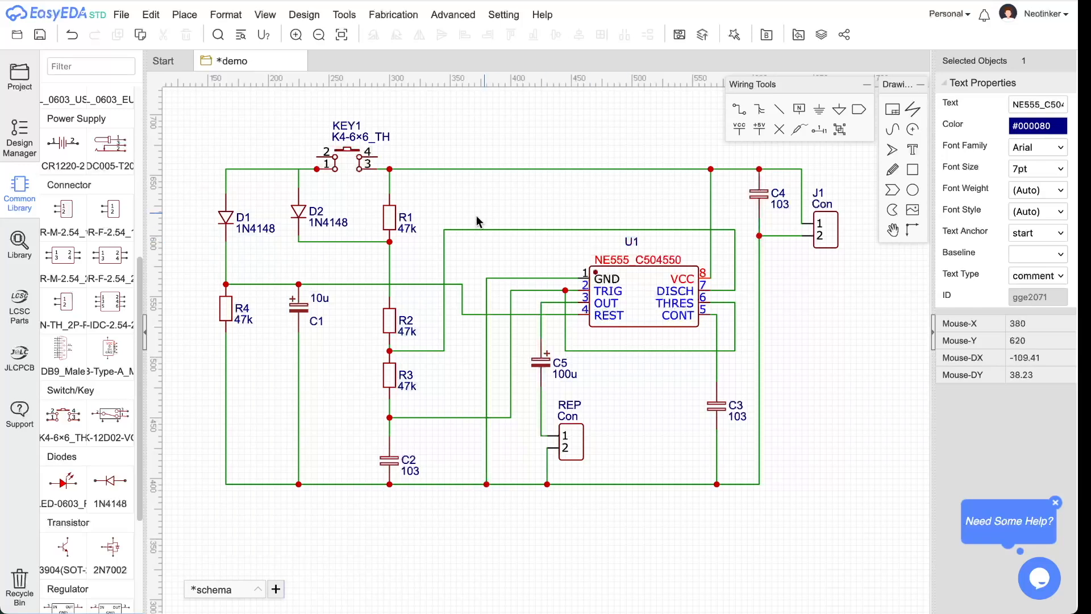
{"action": "left_click", "coordinate": [151, 14]}
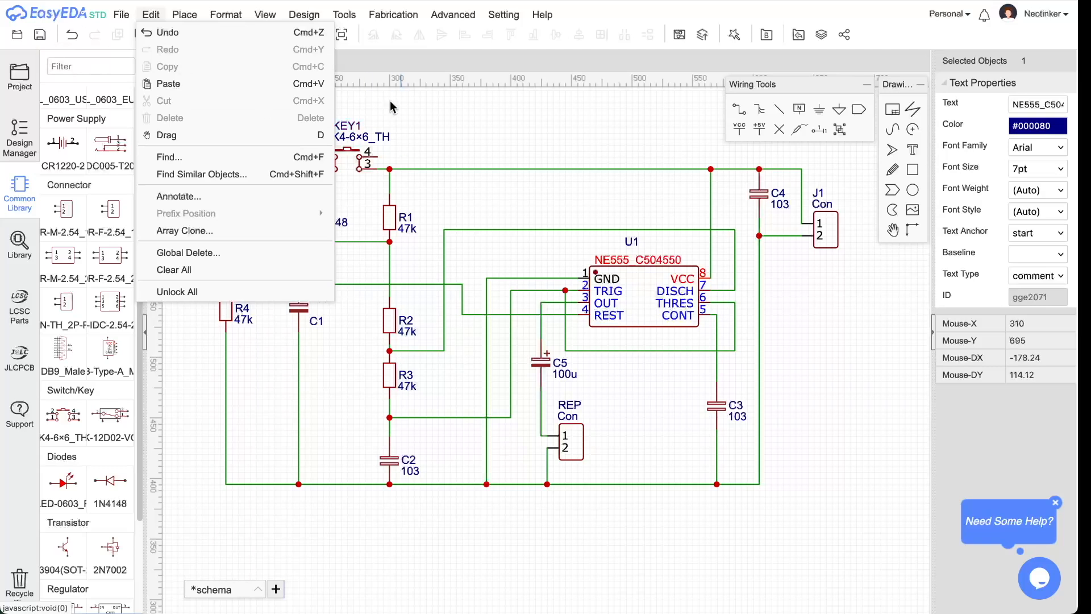
- Save the doorbell schematic via File > Save
{"action": "left_click", "coordinate": [121, 14]}
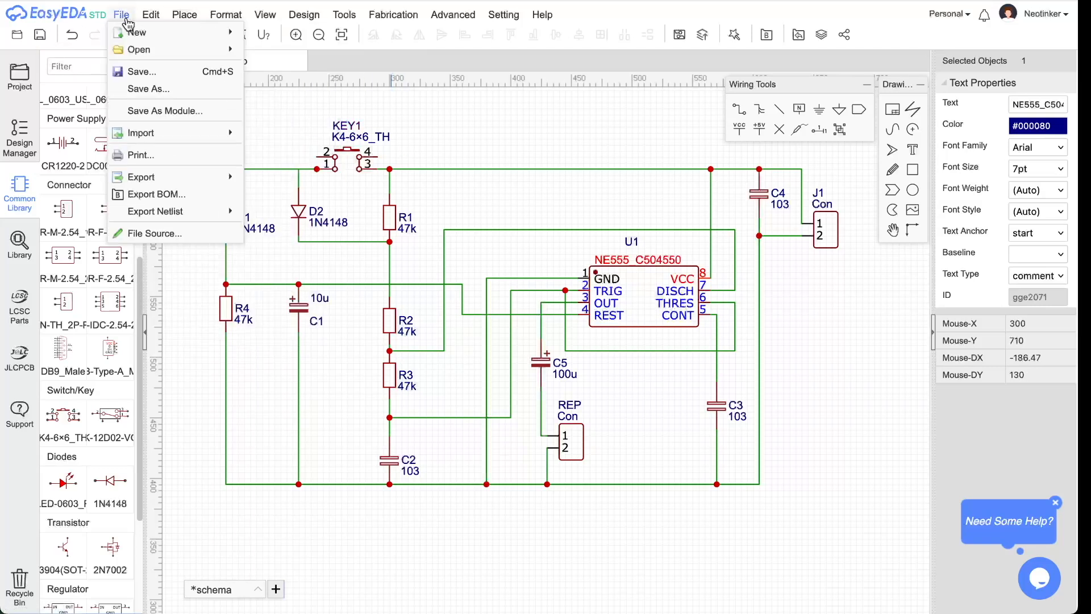
{"action": "left_click", "coordinate": [147, 82]}
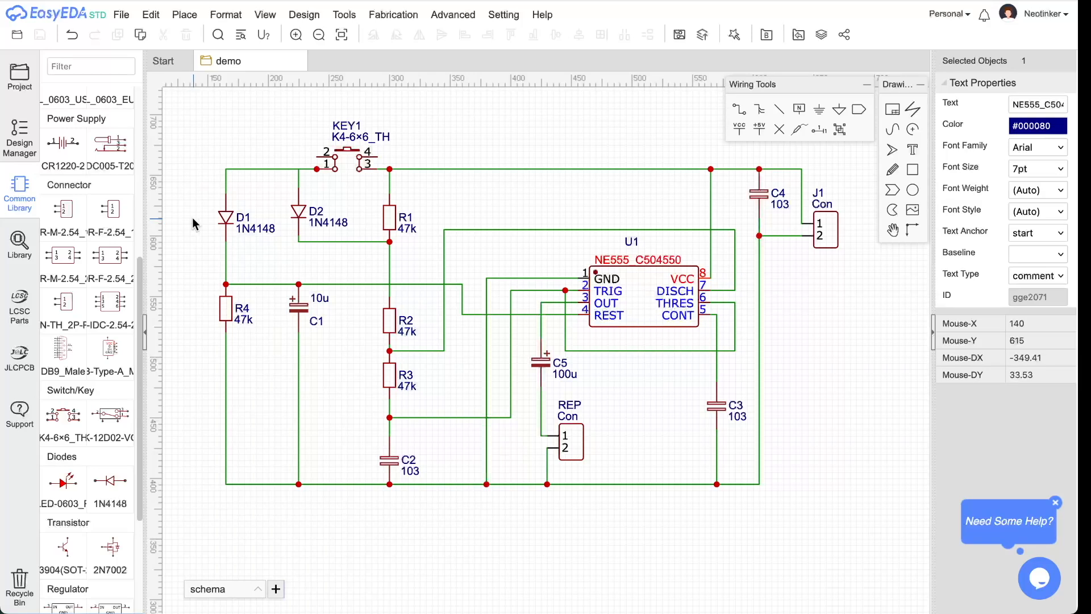
{"action": "left_click", "coordinate": [318, 16]}
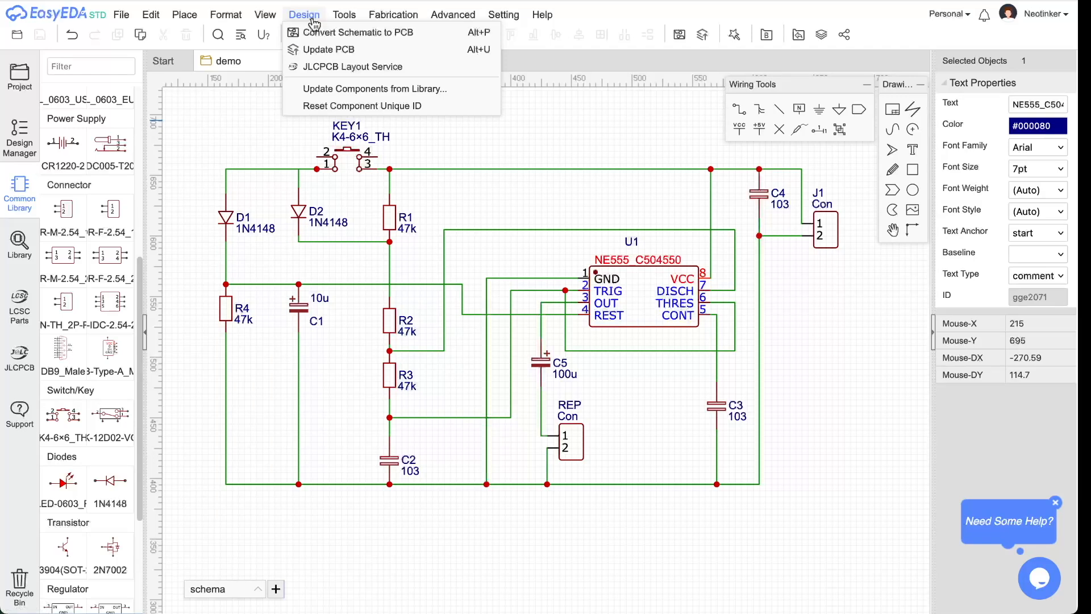
- Start Convert Schematic to PCB and choose Yes, Check Nets to list the nets
{"action": "left_click", "coordinate": [399, 38]}
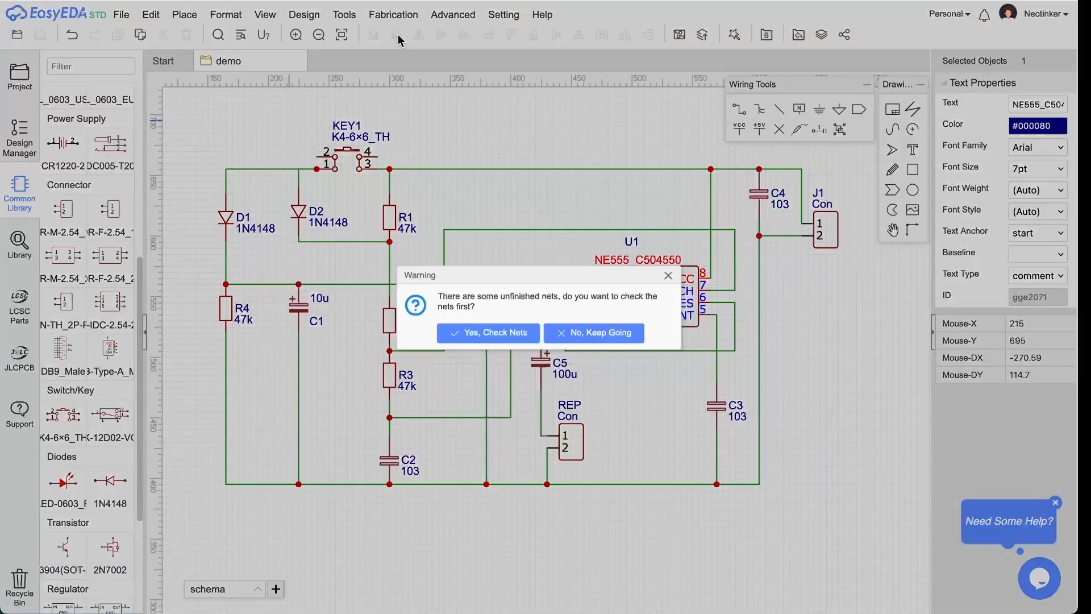
{"action": "left_click", "coordinate": [491, 335]}
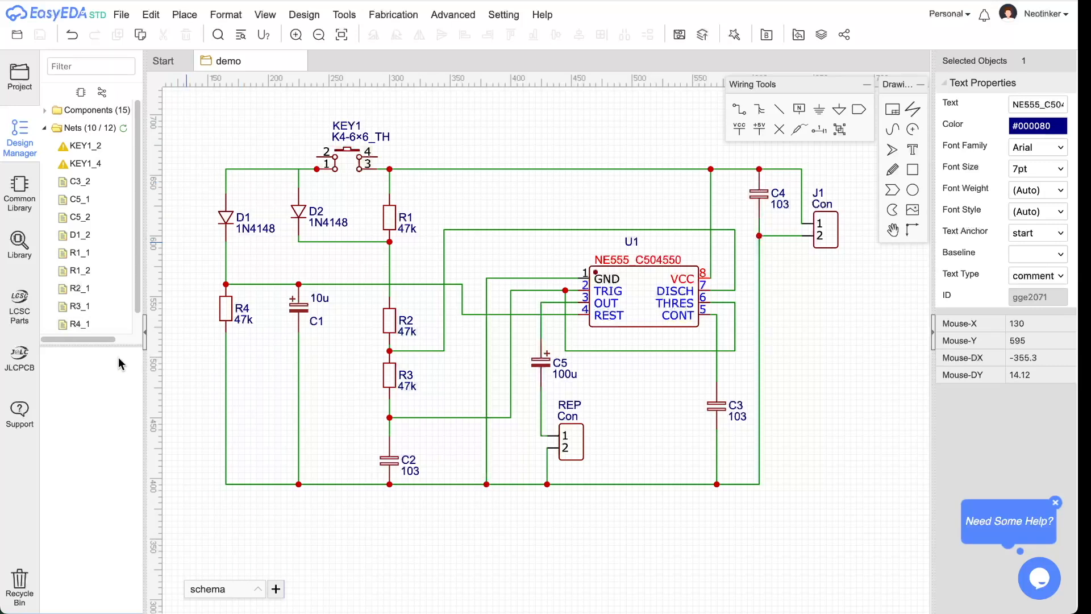
- Enlarge the Design Manager net list and select the flagged nets KEY1_2 and KEY1_4
{"action": "left_click_drag", "start_coordinate": [119, 345], "coordinate": [119, 429]}
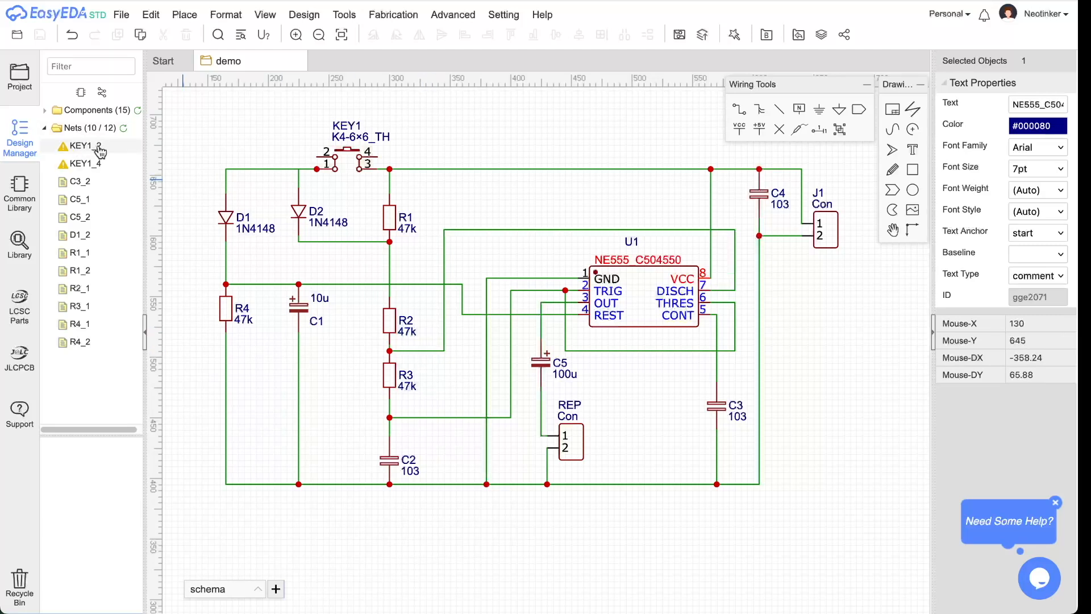
{"action": "left_click", "coordinate": [97, 150]}
{"action": "left_click", "coordinate": [101, 162]}
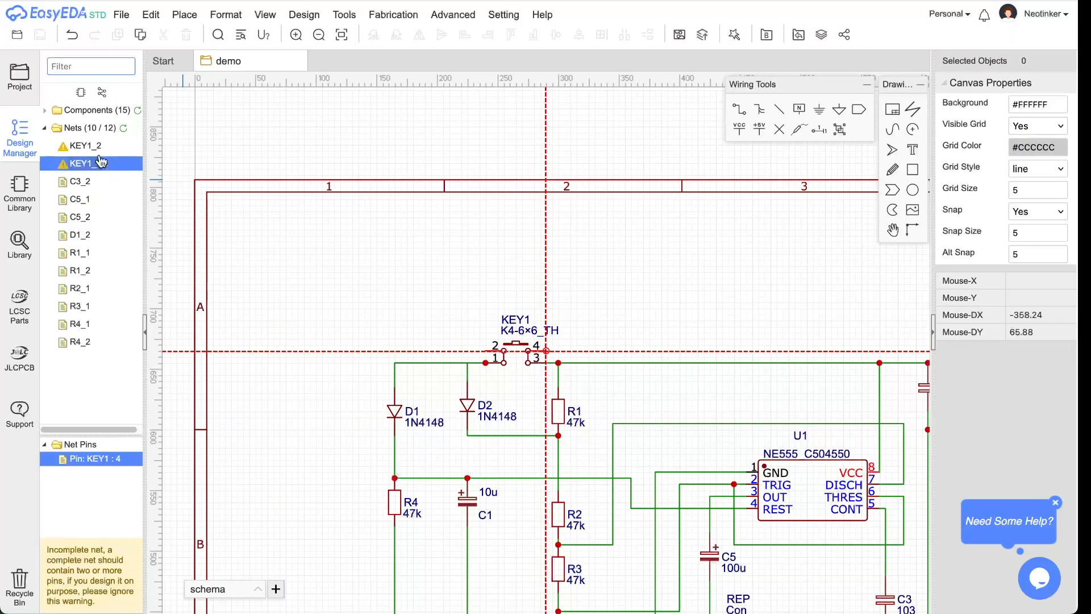
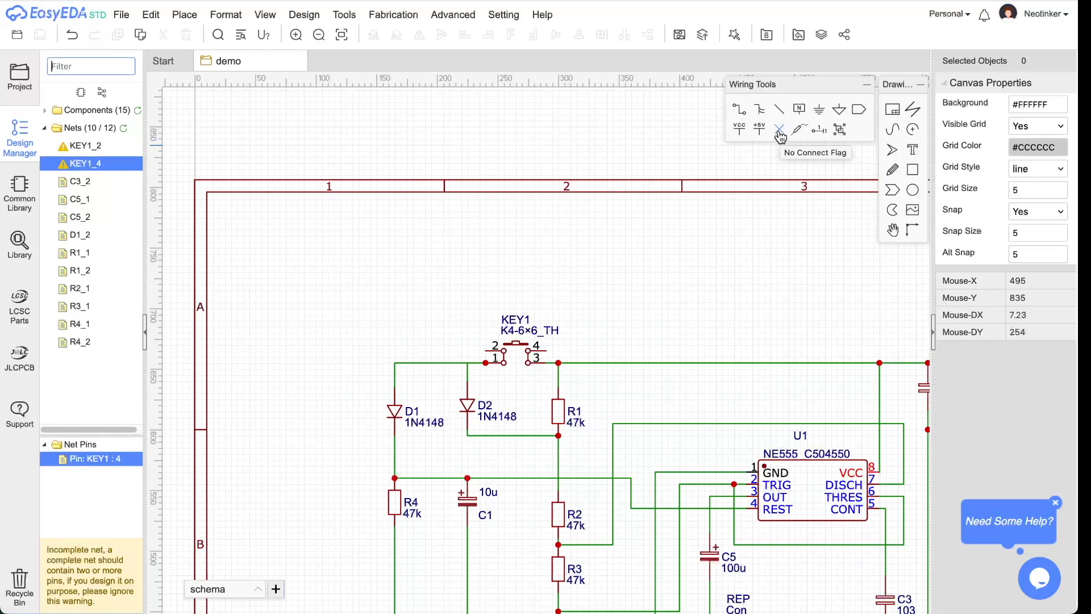
- Place no-connect flags on push button KEY1's unused pins 4 and 2
{"action": "left_click", "coordinate": [779, 131]}
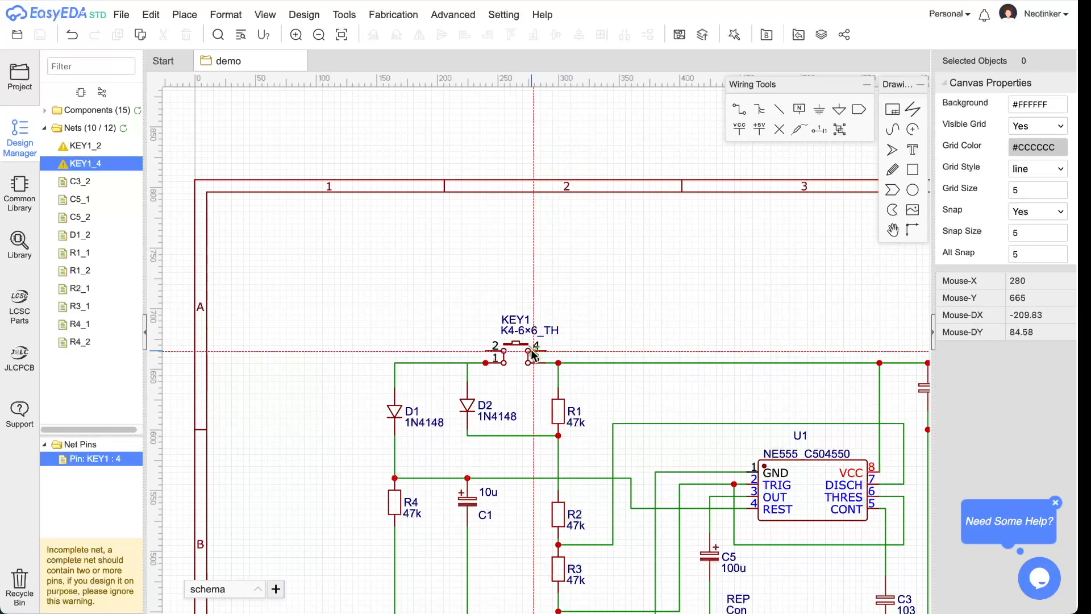
{"action": "left_click", "coordinate": [546, 351]}
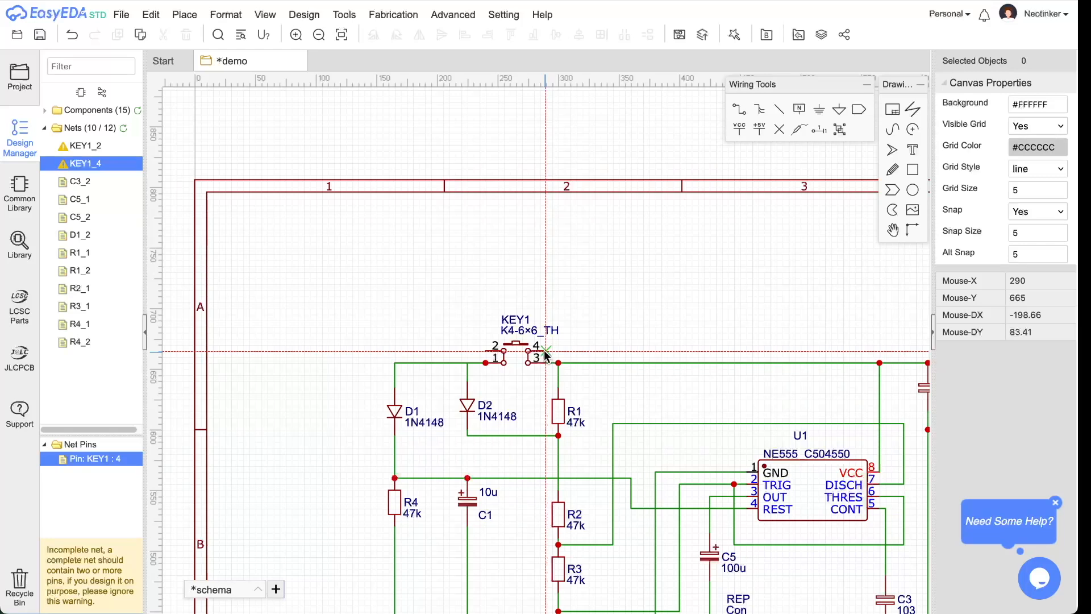
{"action": "left_click", "coordinate": [486, 353]}
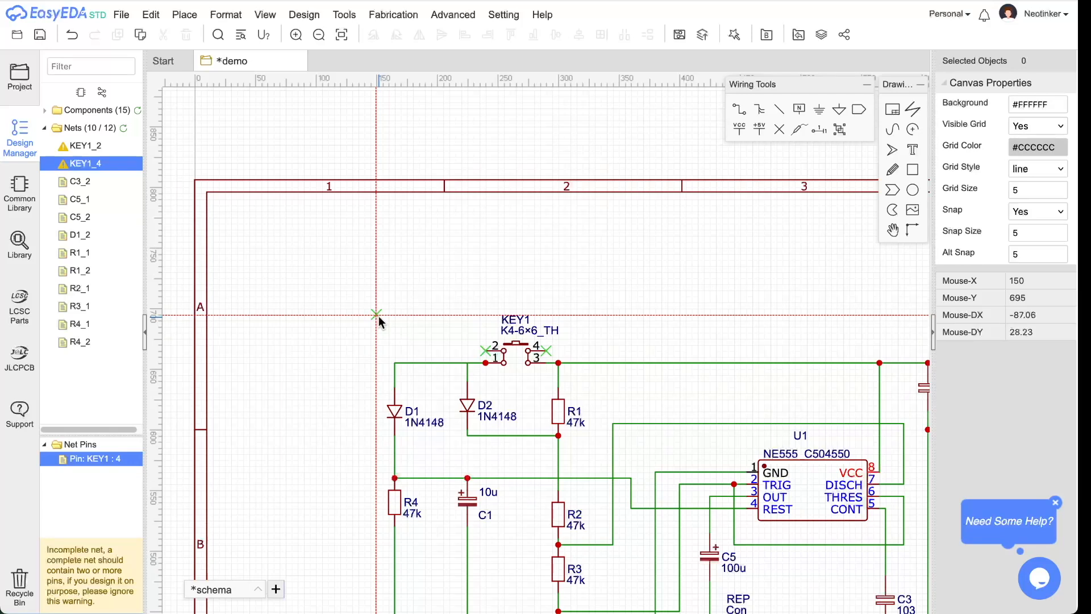
{"action": "key", "text": "Escape"}
{"action": "left_click", "coordinate": [343, 14]}
{"action": "mouse_move", "coordinate": [299, 17]}
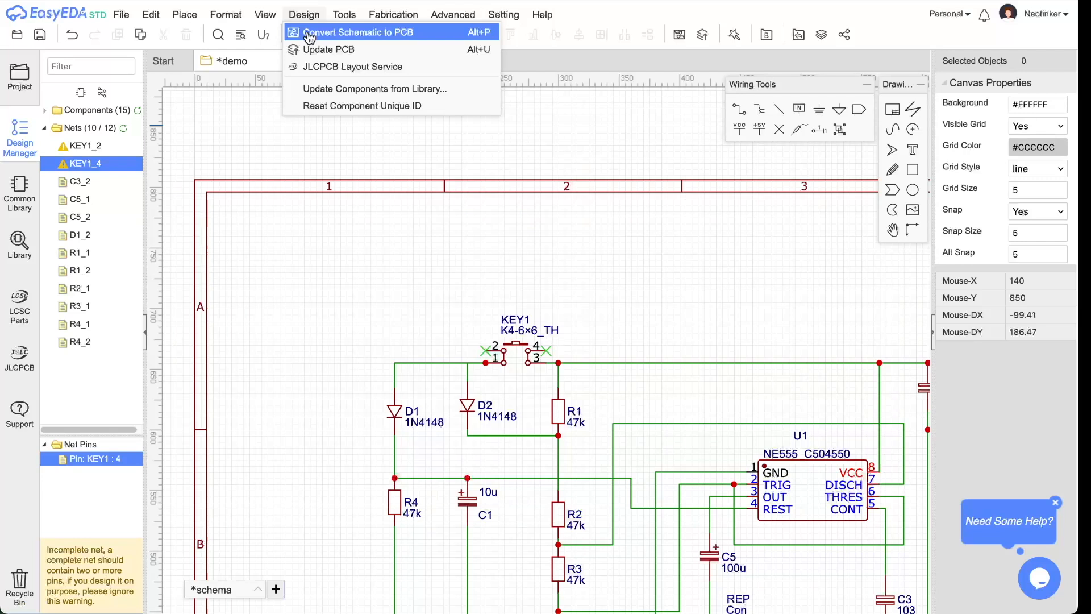
- Save the schematic, run Convert Schematic to PCB, and move the new board settings window aside
{"action": "left_click", "coordinate": [309, 36]}
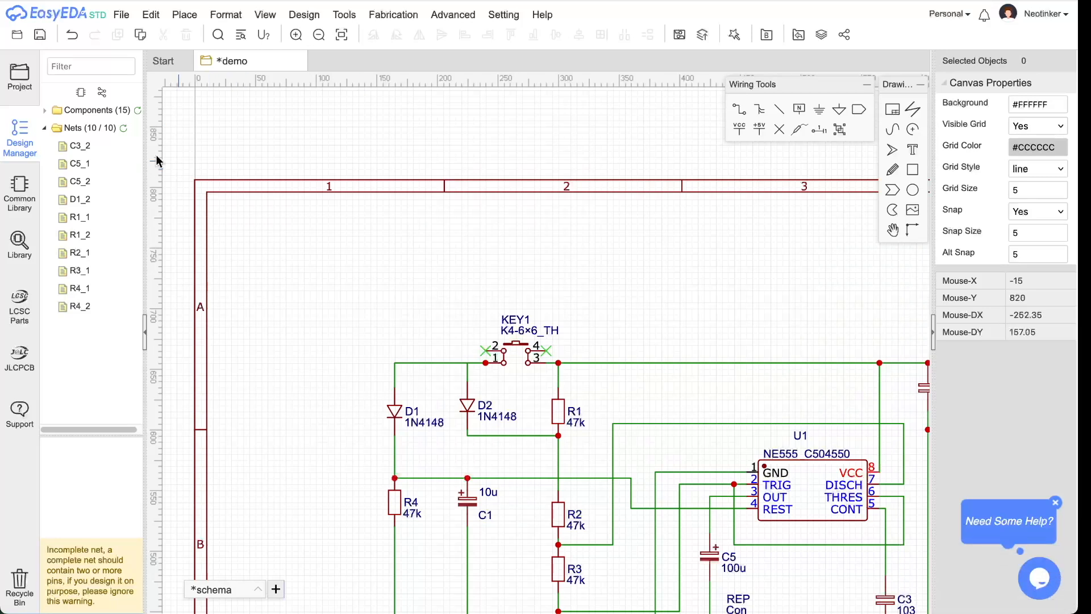
{"action": "left_click", "coordinate": [40, 38]}
{"action": "left_click", "coordinate": [301, 16]}
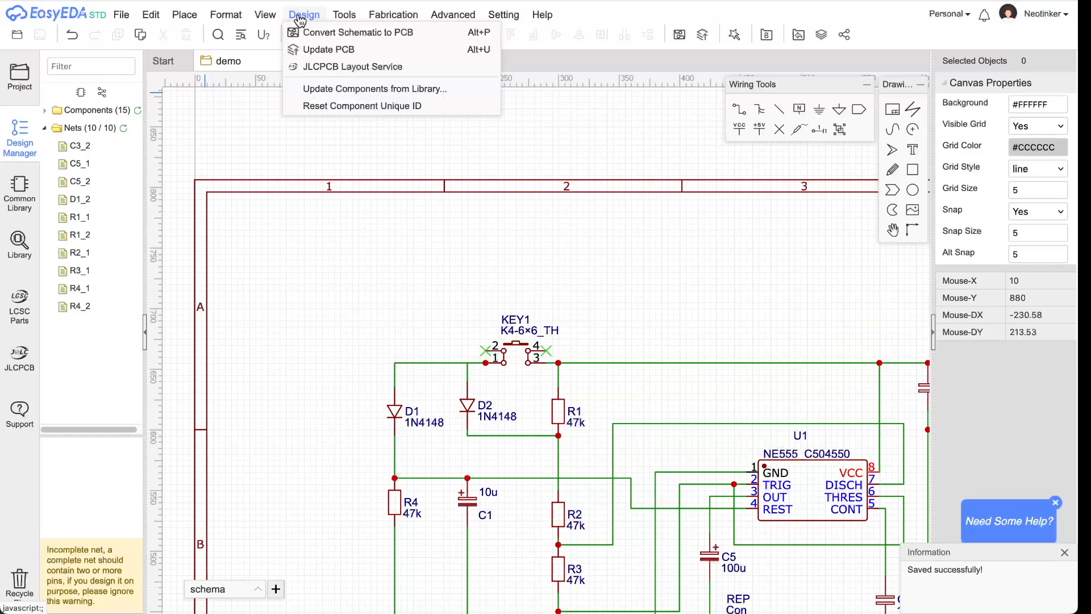
{"action": "left_click", "coordinate": [305, 33]}
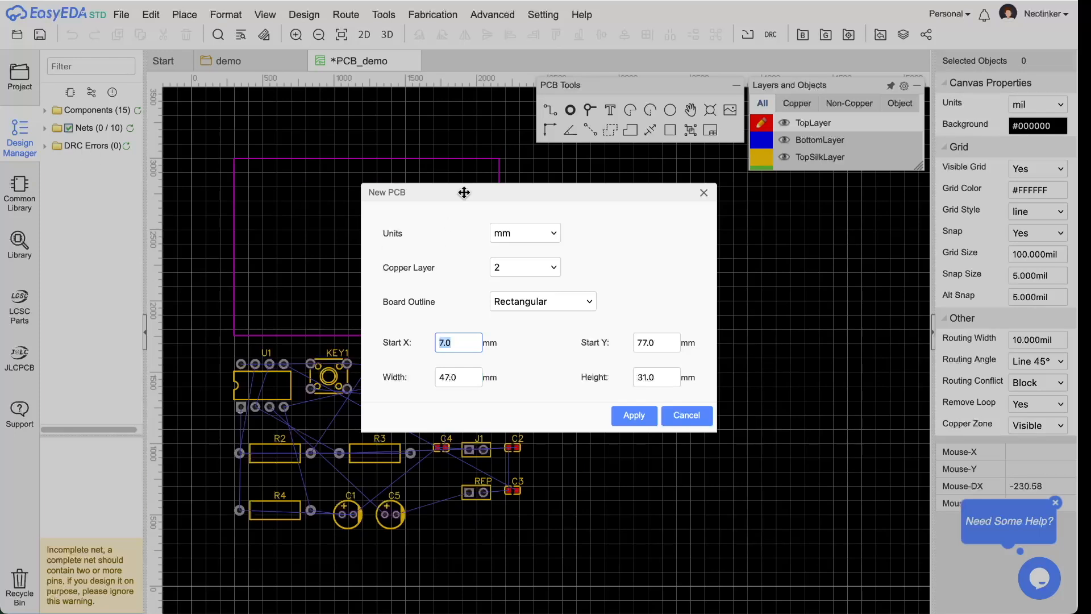
{"action": "left_click_drag", "start_coordinate": [464, 192], "coordinate": [639, 200]}
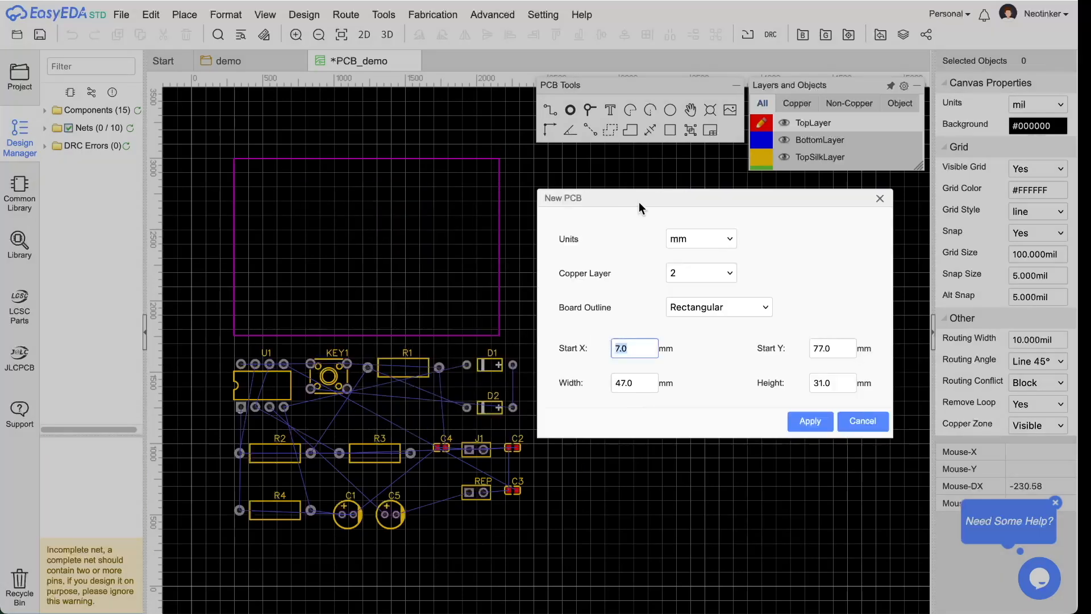
- Apply a rectangular 40 × 30 mm board outline starting at X 0, Y 0
{"action": "left_click", "coordinate": [746, 314]}
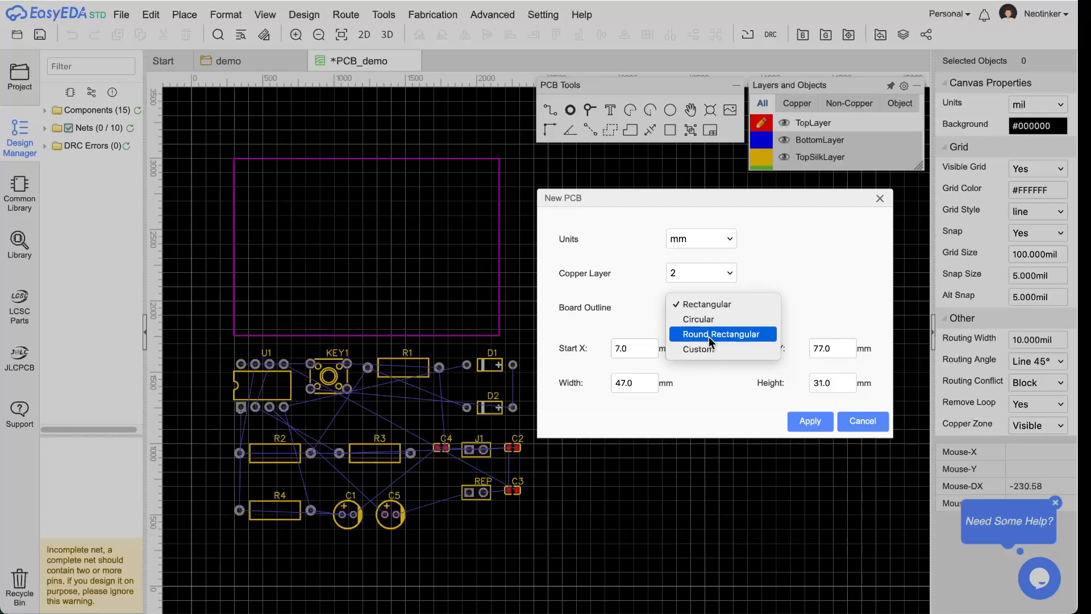
{"action": "left_click", "coordinate": [762, 198]}
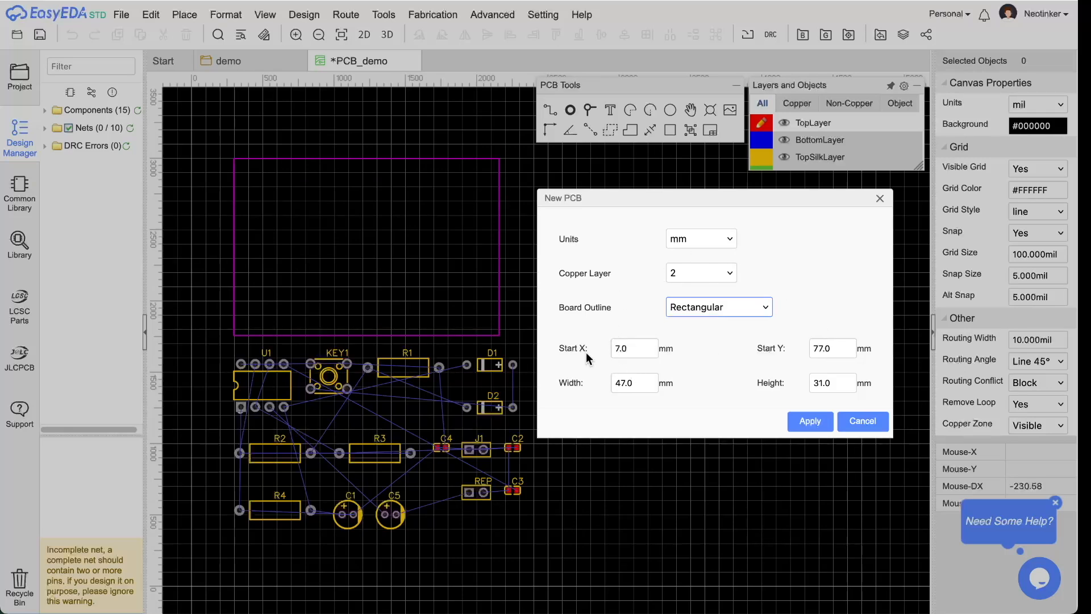
{"action": "double_click", "coordinate": [643, 385]}
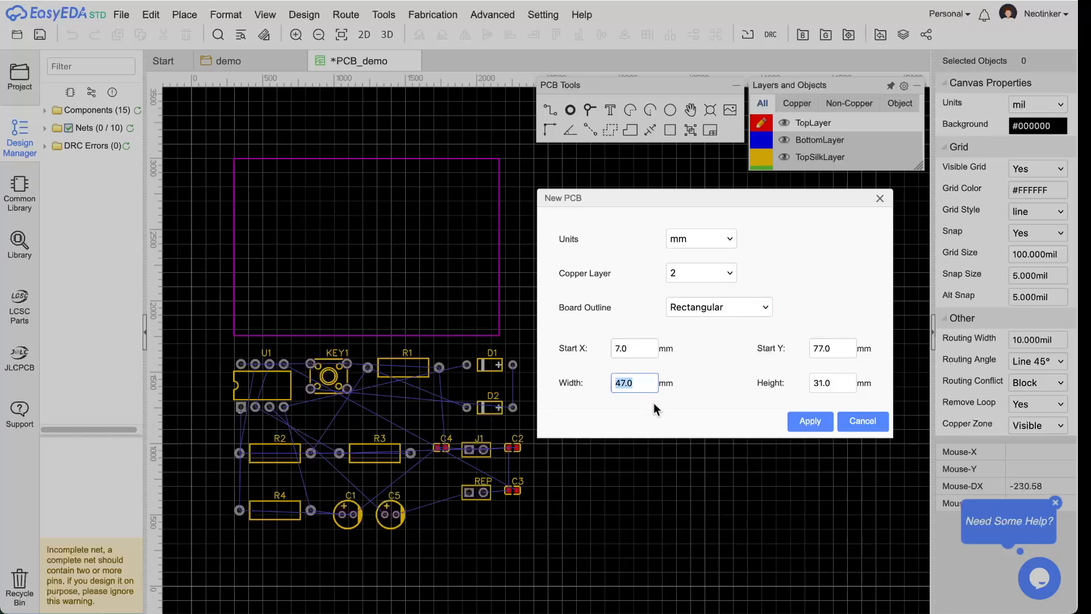
{"action": "type", "text": "40"}
{"action": "key", "text": "Tab"}
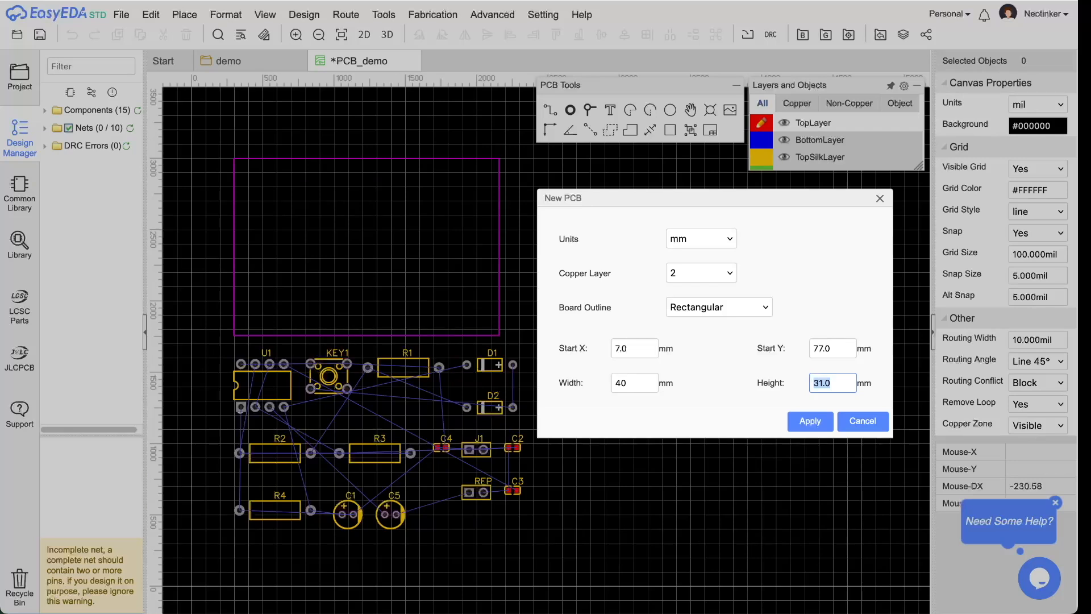
{"action": "key", "text": "Tab"}
{"action": "left_click_drag", "start_coordinate": [636, 350], "coordinate": [592, 350]}
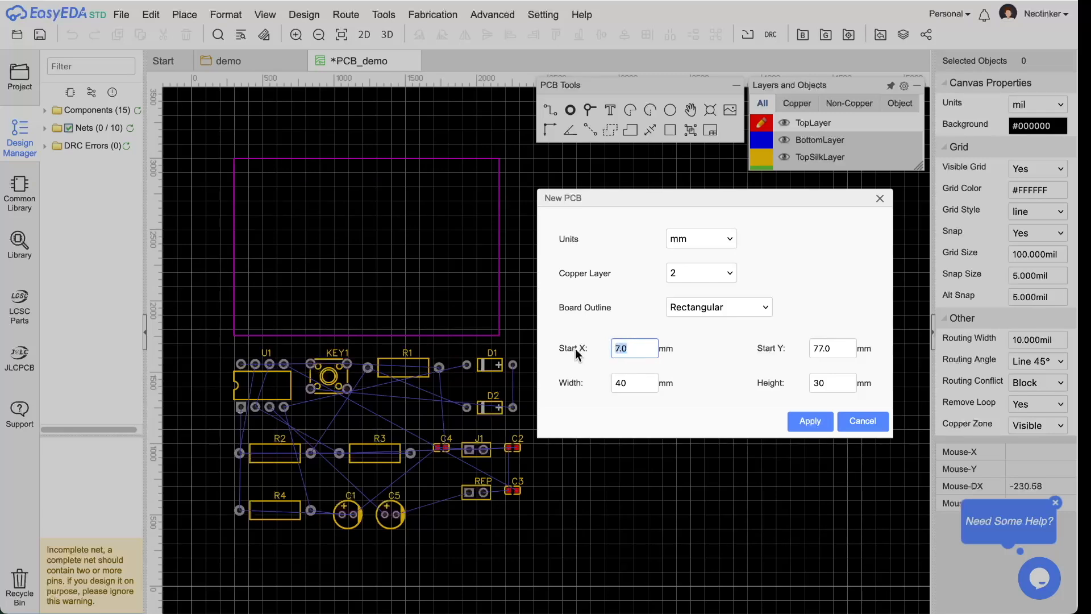
{"action": "type", "text": "0"}
{"action": "key", "text": "Tab"}
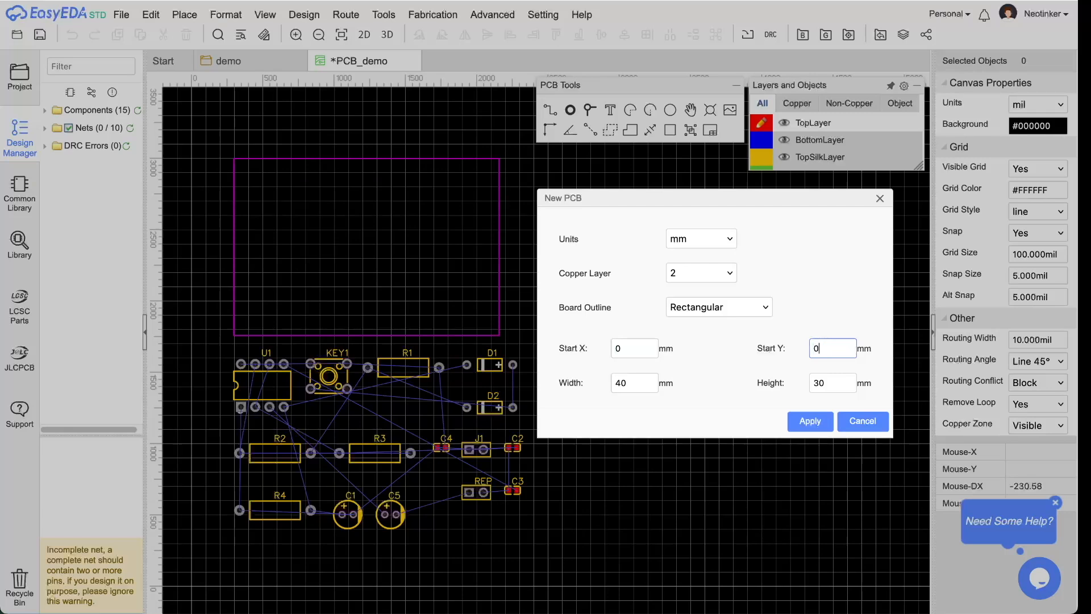
{"action": "type", "text": "0"}
{"action": "left_click", "coordinate": [807, 420]}
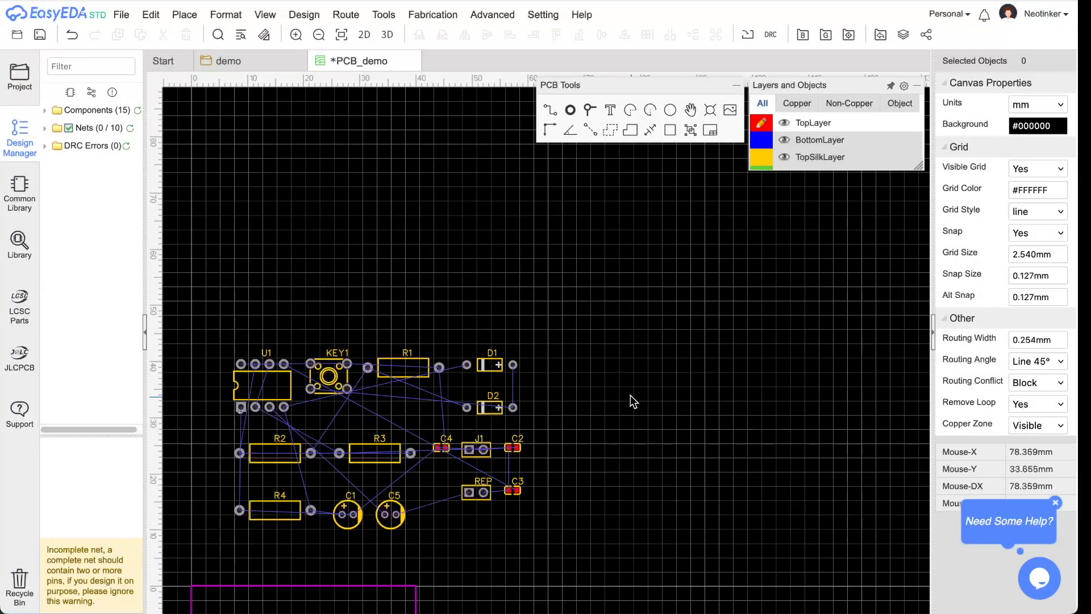
- Zoom out to find the board outline and drag NE555 U1 near its bottom edge
{"action": "scroll", "coordinate": [640, 387], "scroll_direction": "down", "scroll_amount": 1}
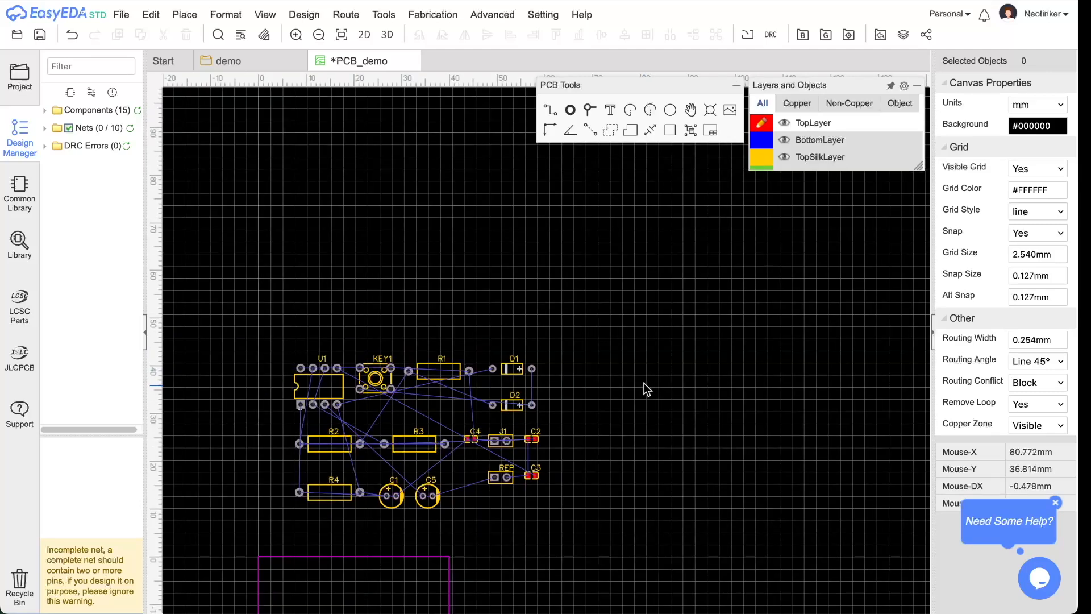
{"action": "scroll", "coordinate": [665, 355], "scroll_direction": "down", "scroll_amount": 2}
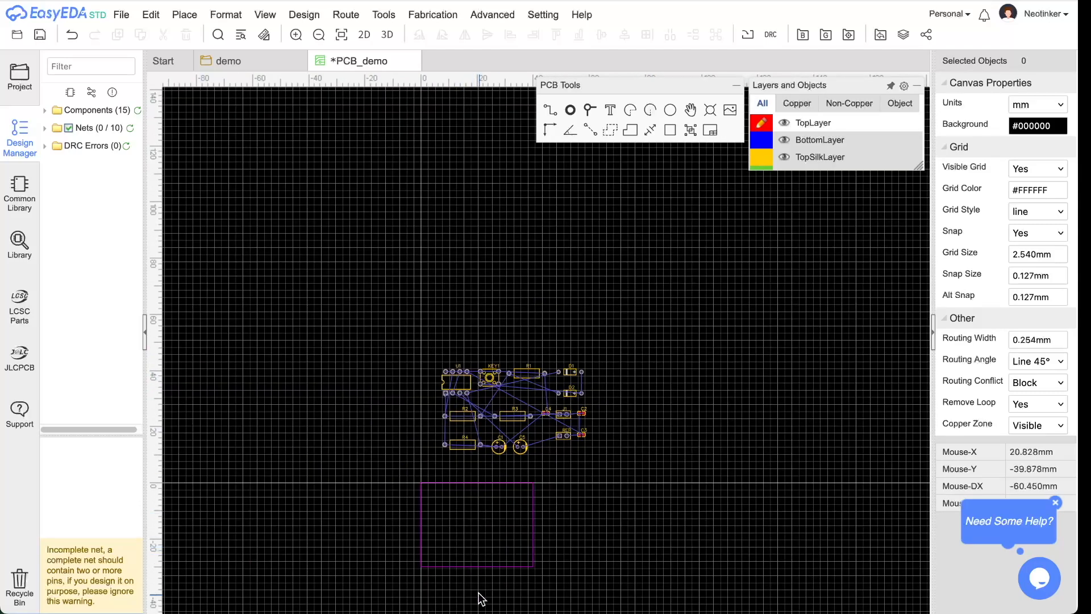
{"action": "scroll", "coordinate": [475, 562], "scroll_direction": "up", "scroll_amount": 3}
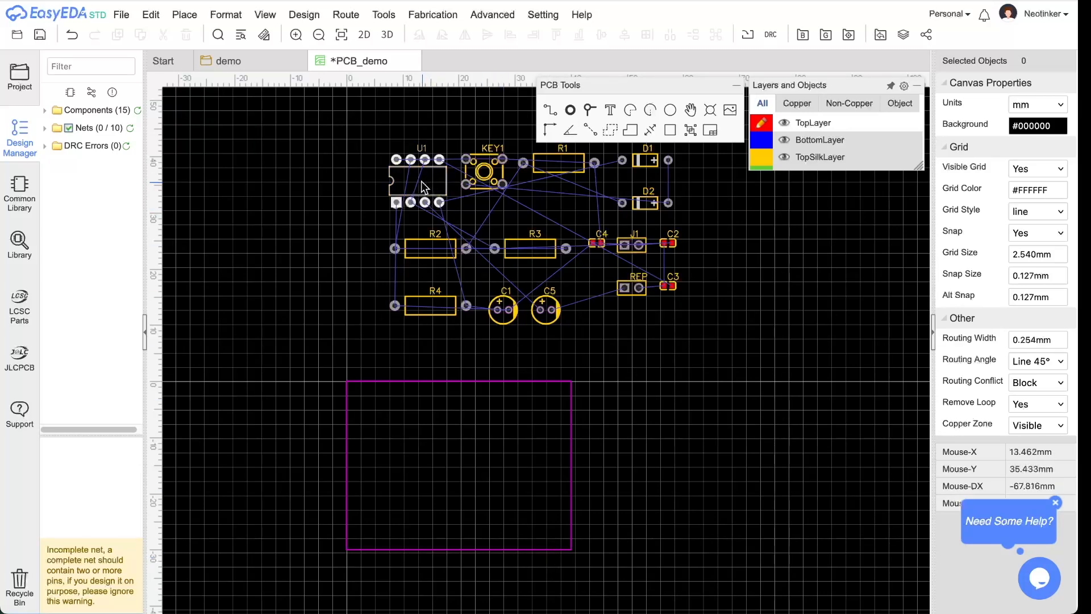
{"action": "left_click_drag", "start_coordinate": [424, 181], "coordinate": [467, 514]}
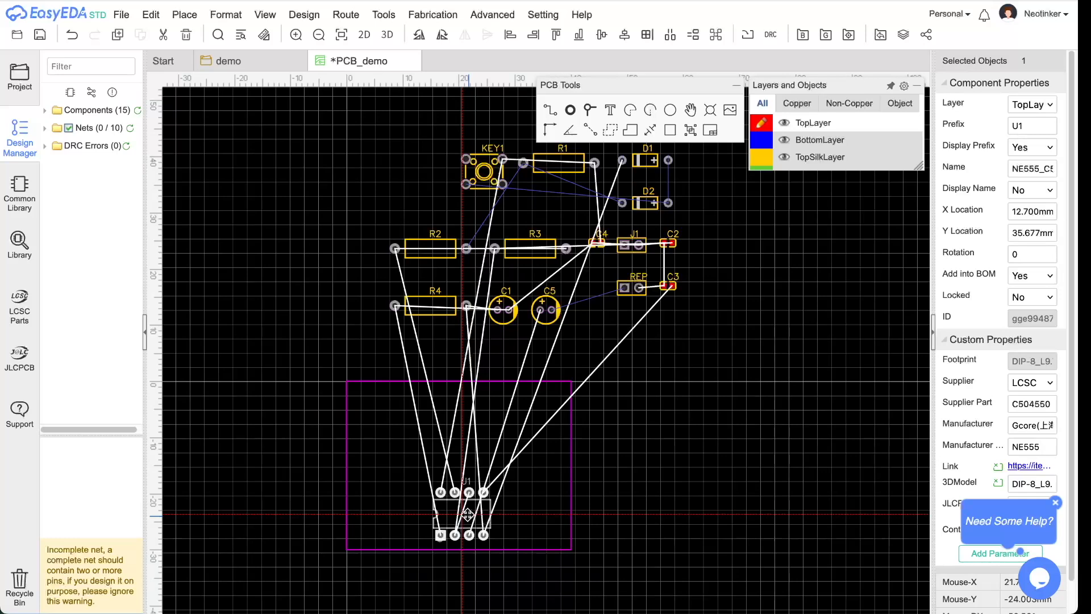
- Settle U1 low on the board, then place KEY1 above it, REP at the bottom, J1 beside KEY1
{"action": "left_click_drag", "start_coordinate": [467, 514], "coordinate": [467, 515]}
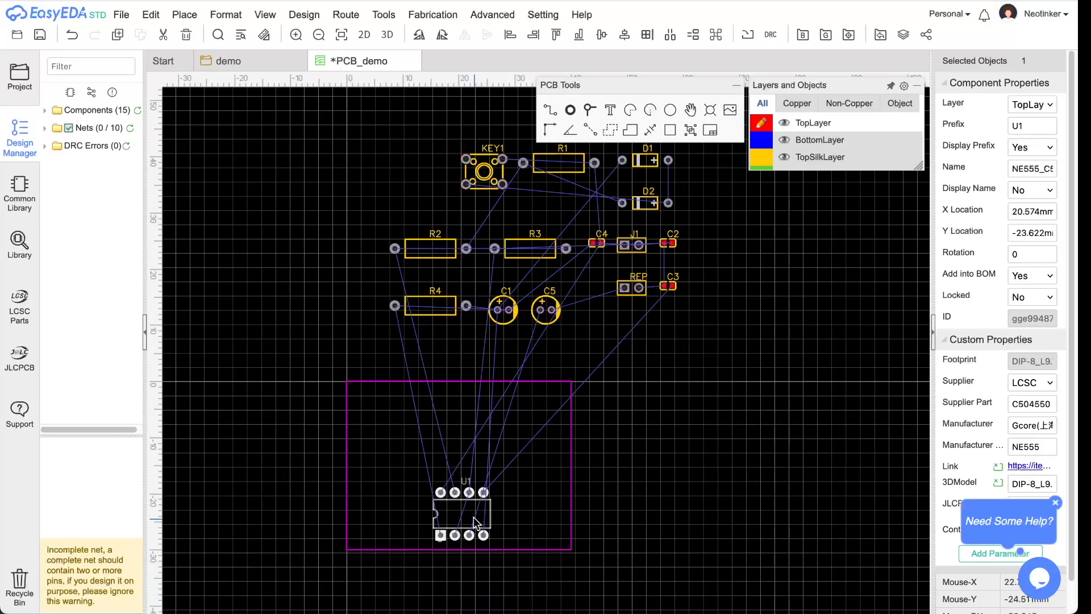
{"action": "left_click_drag", "start_coordinate": [475, 522], "coordinate": [476, 509]}
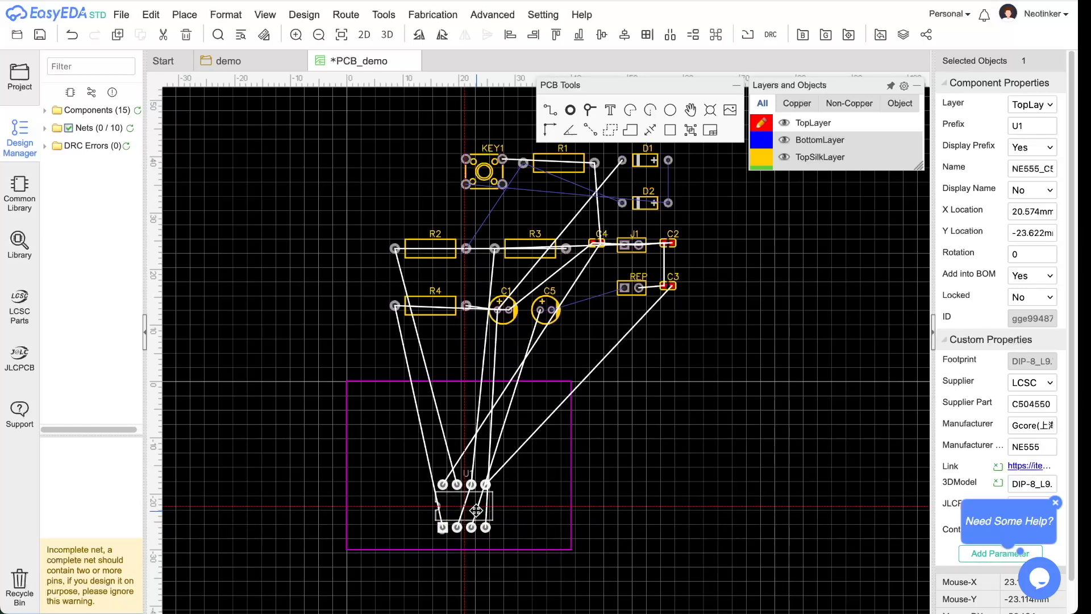
{"action": "left_click_drag", "start_coordinate": [476, 510], "coordinate": [476, 510]}
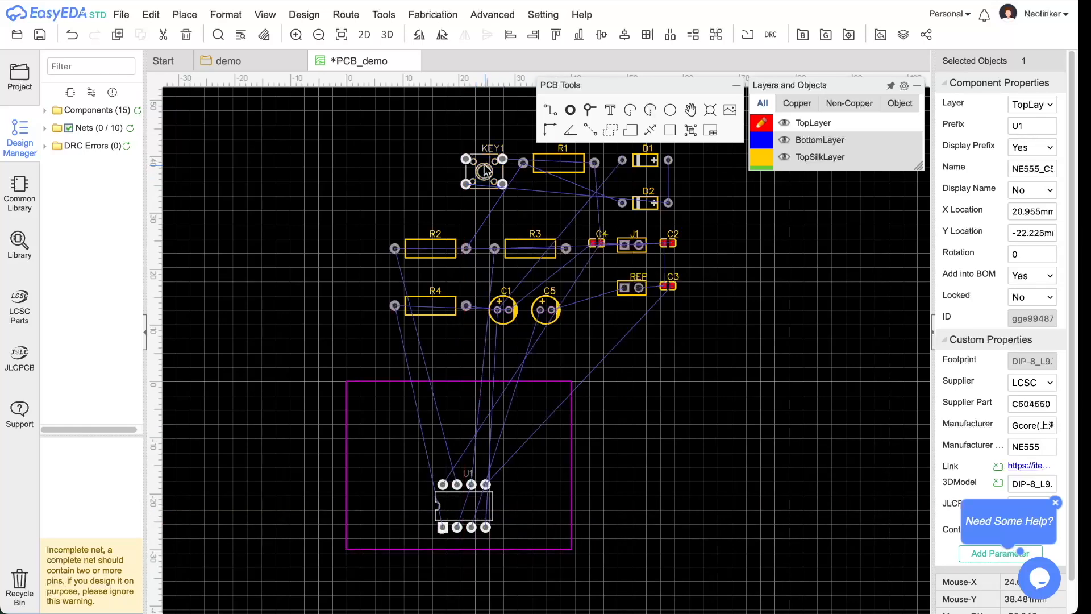
{"action": "left_click_drag", "start_coordinate": [486, 169], "coordinate": [463, 401]}
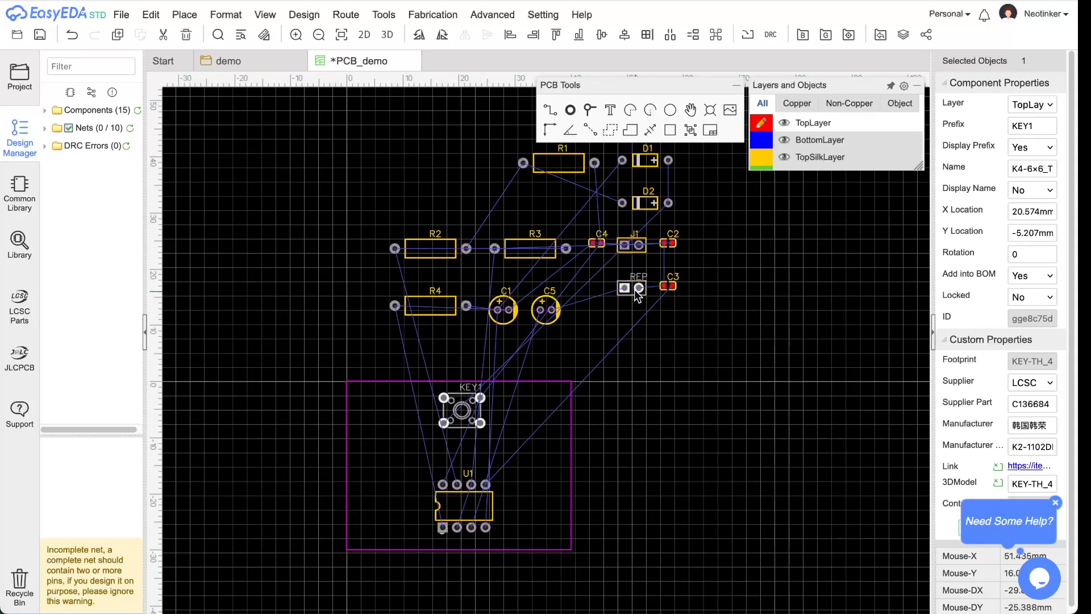
{"action": "left_click_drag", "start_coordinate": [632, 292], "coordinate": [545, 533]}
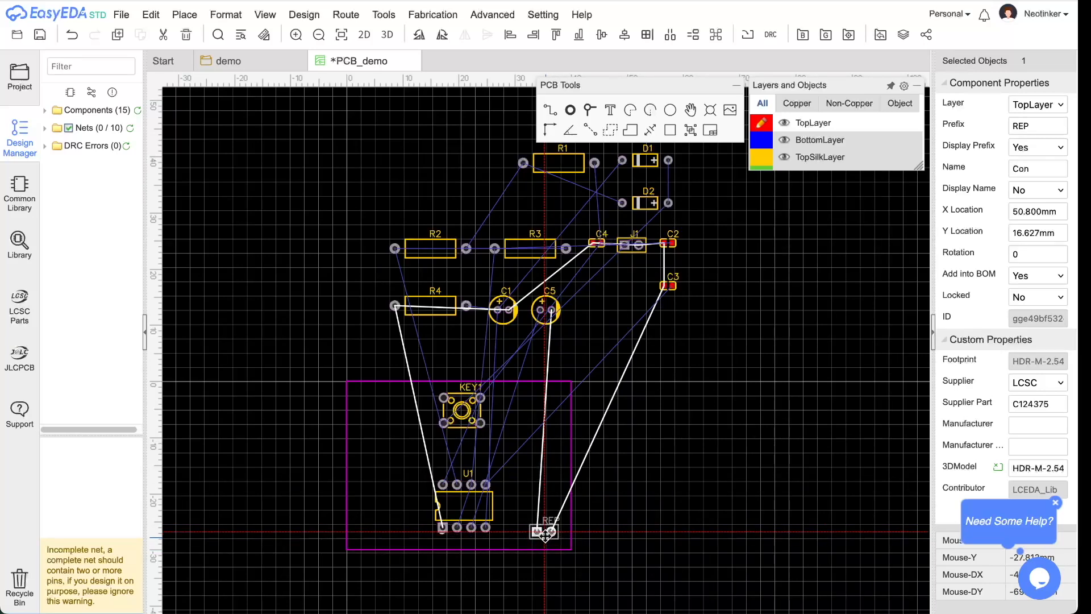
{"action": "left_click_drag", "start_coordinate": [544, 533], "coordinate": [545, 532]}
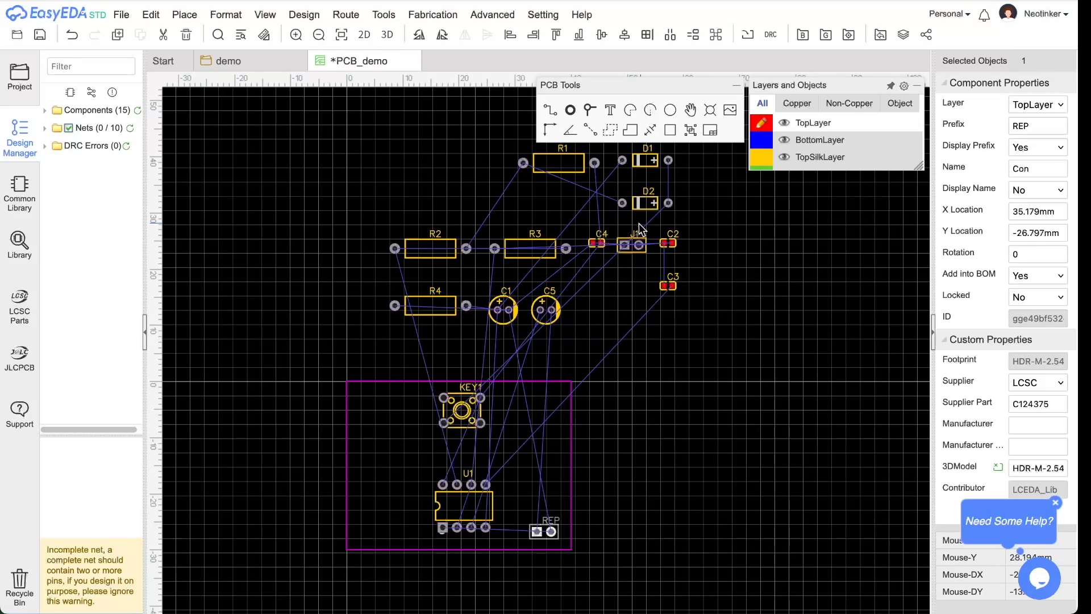
{"action": "left_click_drag", "start_coordinate": [630, 245], "coordinate": [541, 403]}
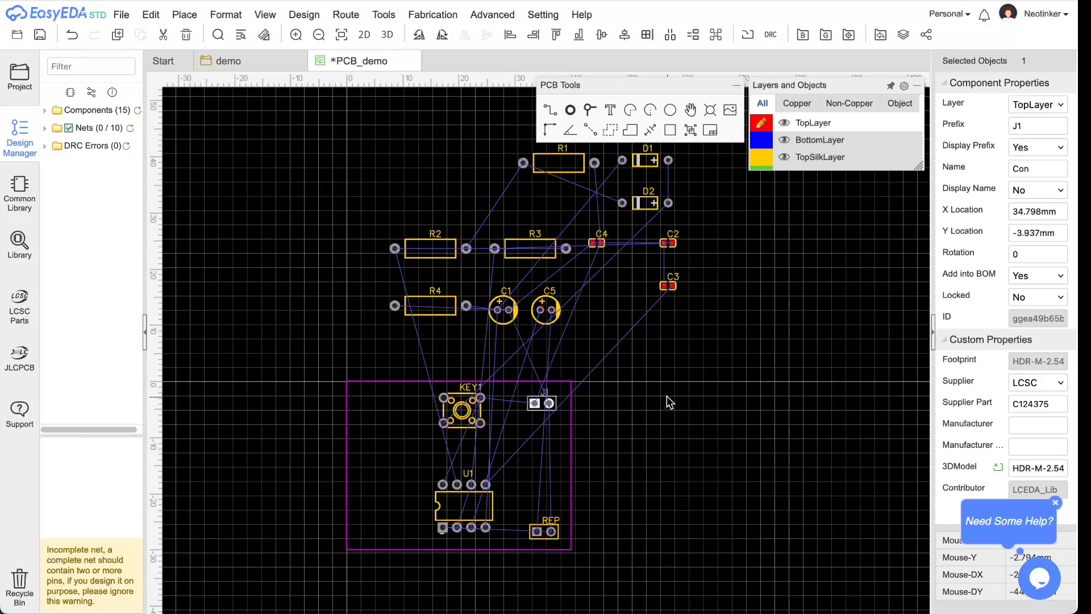
- Move capacitors C4 and C2 closer together, then return to the schematic
{"action": "left_click_drag", "start_coordinate": [598, 245], "coordinate": [603, 274]}
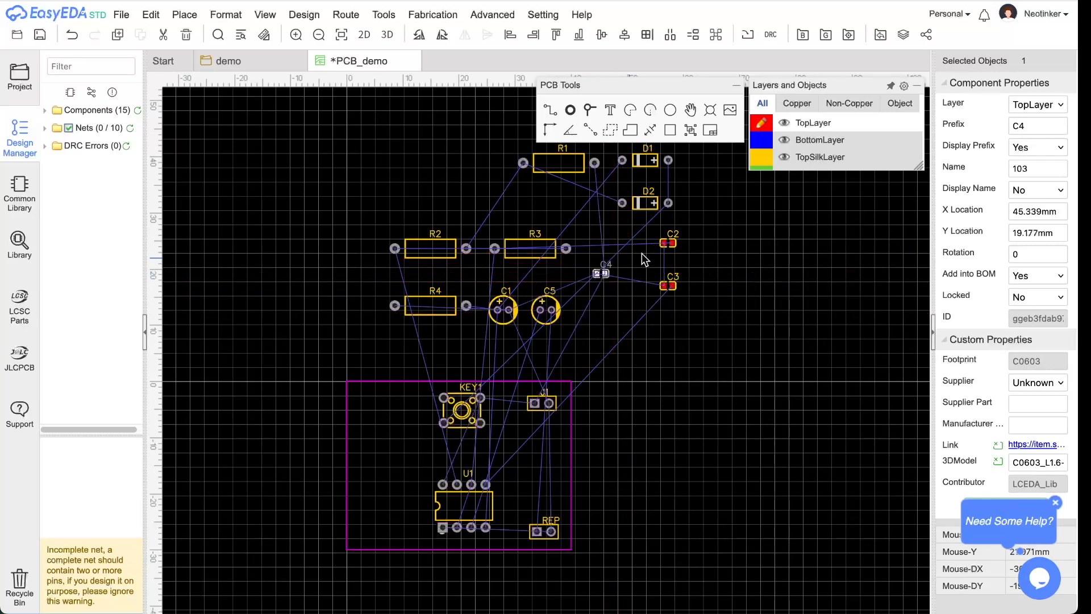
{"action": "left_click_drag", "start_coordinate": [668, 242], "coordinate": [655, 325]}
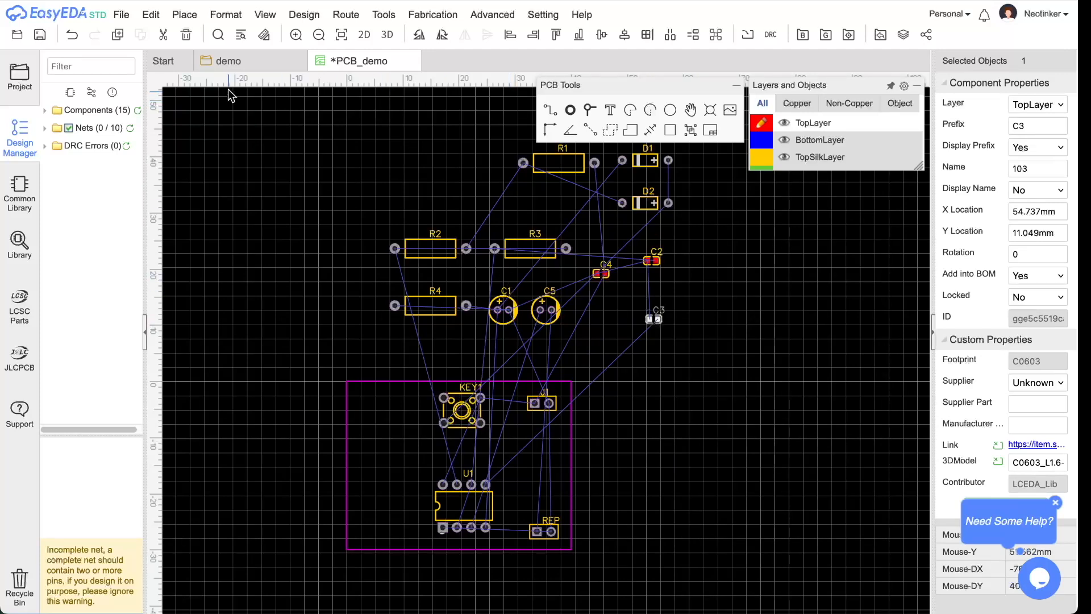
{"action": "left_click", "coordinate": [228, 60]}
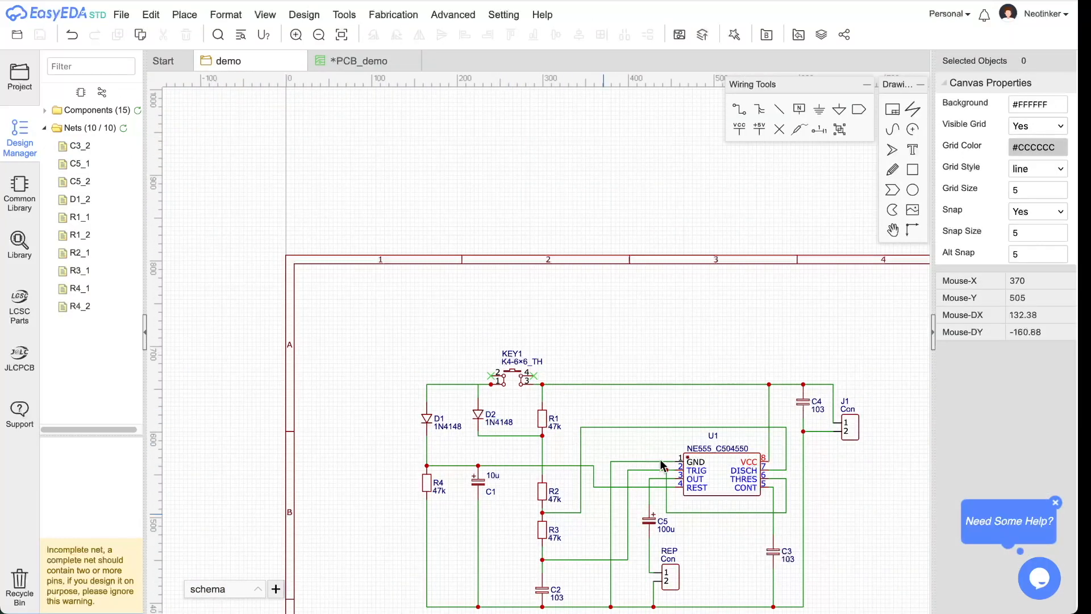
{"action": "scroll", "coordinate": [319, 301], "scroll_direction": "down", "scroll_amount": 2}
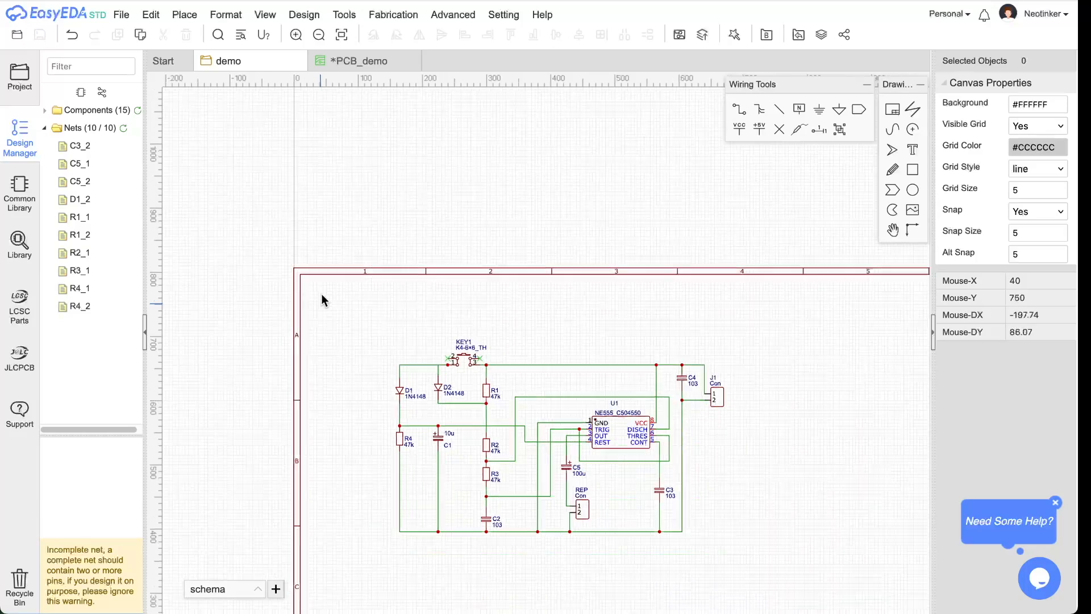
{"action": "scroll", "coordinate": [554, 534], "scroll_direction": "up", "scroll_amount": 2}
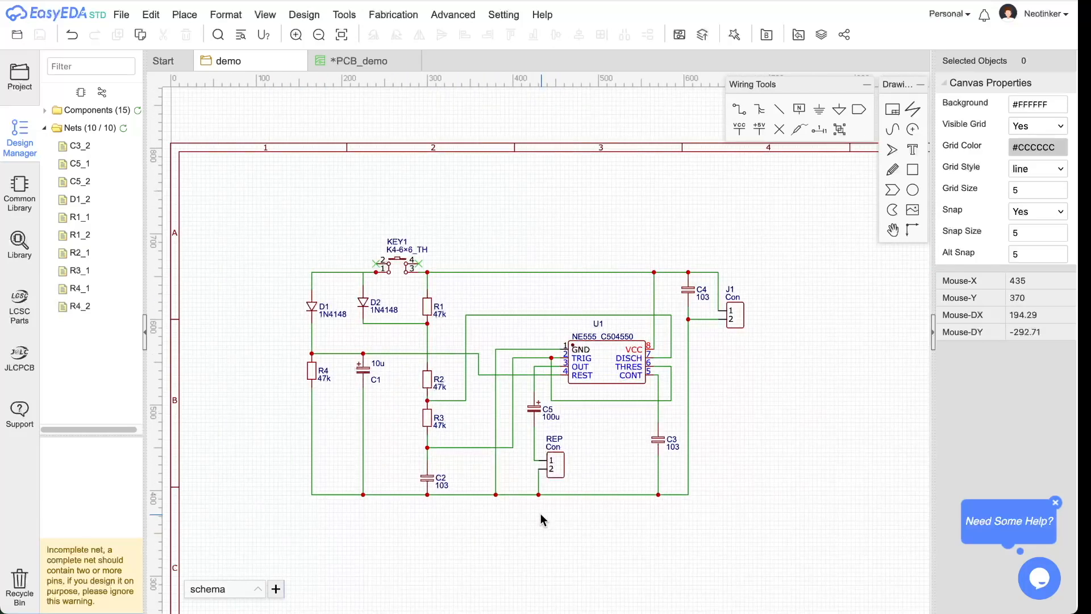
{"action": "left_click", "coordinate": [432, 481]}
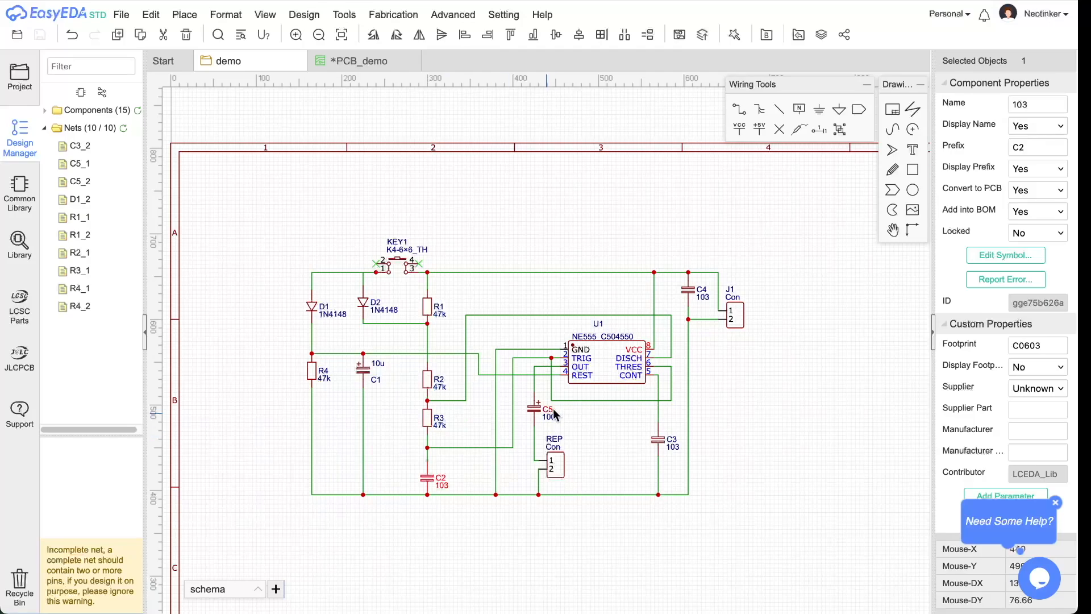
{"action": "left_click", "coordinate": [1027, 345]}
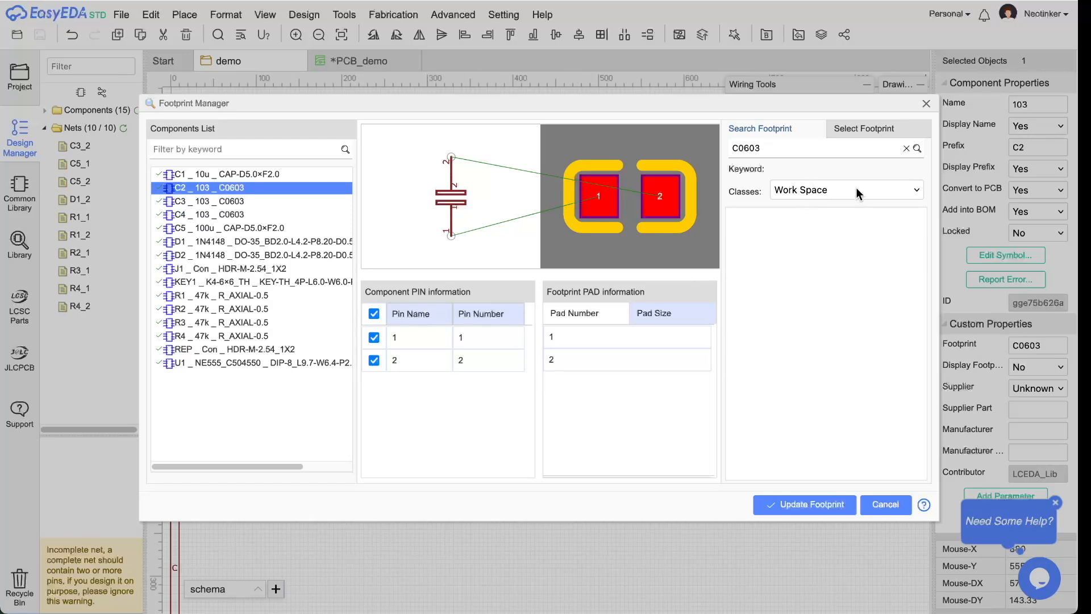
{"action": "double_click", "coordinate": [787, 150]}
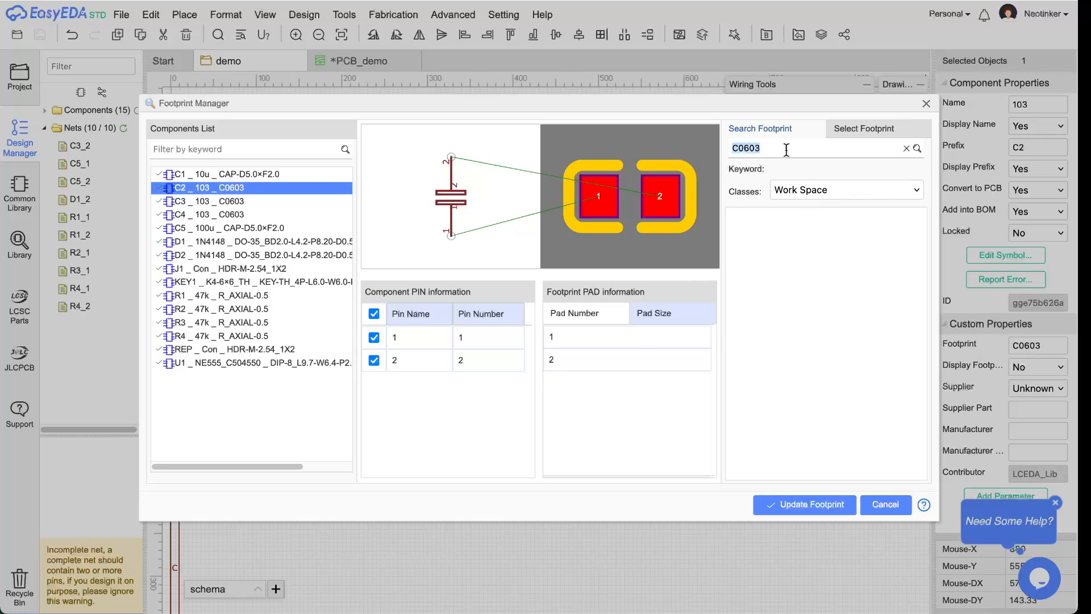
{"action": "left_click", "coordinate": [869, 132]}
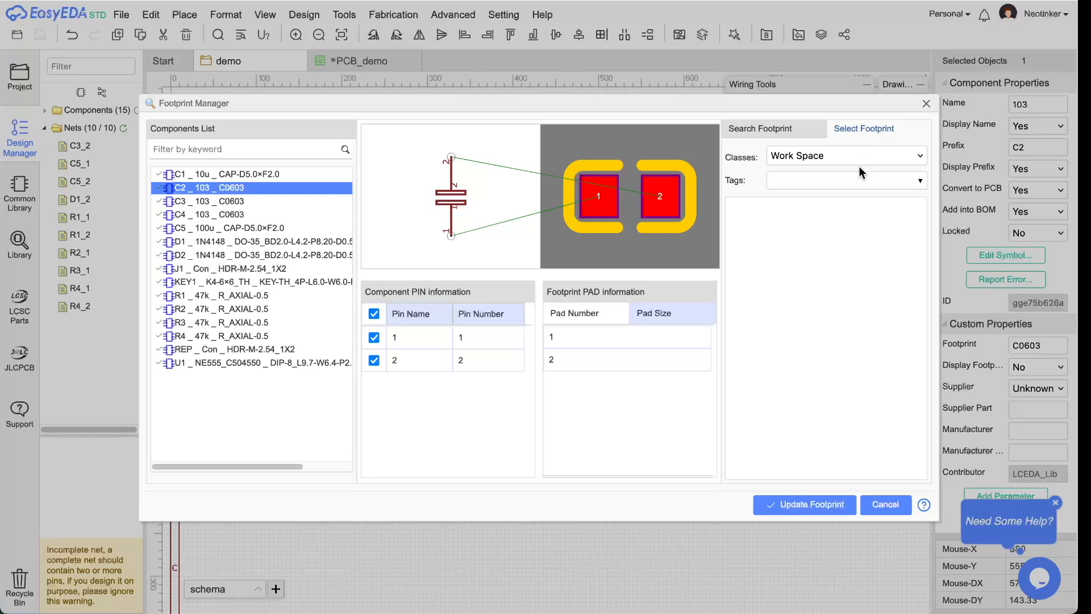
{"action": "left_click", "coordinate": [788, 131]}
{"action": "double_click", "coordinate": [831, 149]}
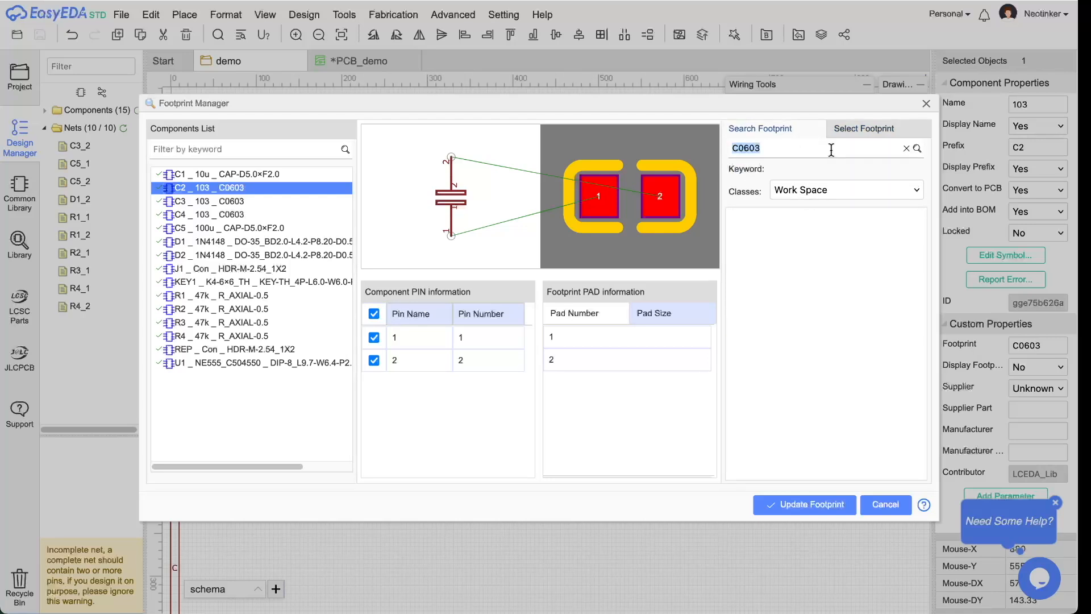
{"action": "type", "text": "C"}
{"action": "key", "text": "Return"}
{"action": "left_click", "coordinate": [885, 504]}
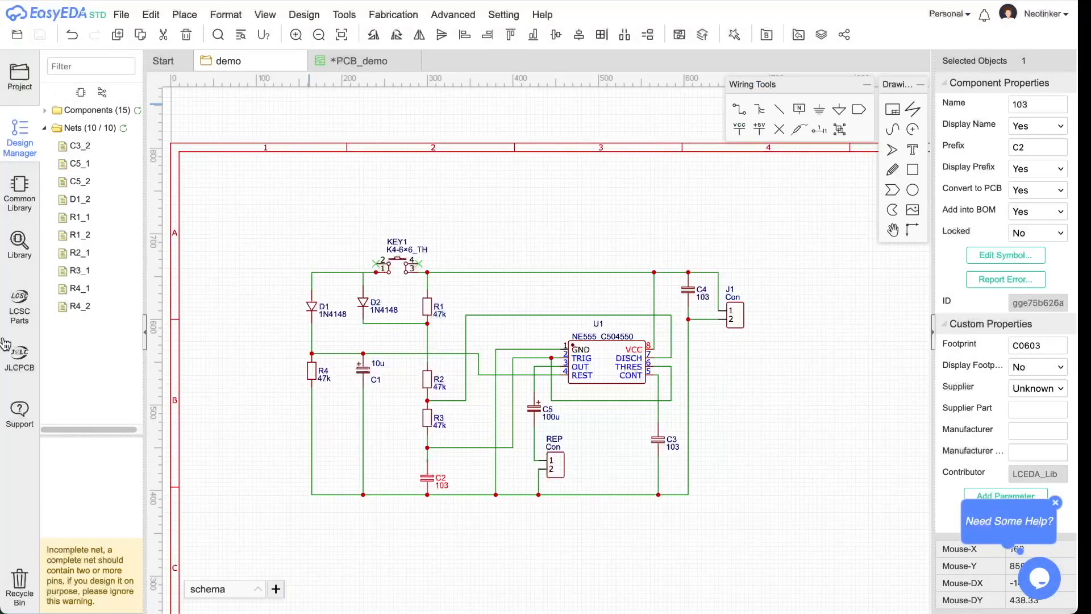
- Browse the Common Library capacitor's footprint choices, then cancel placement and reselect C2
{"action": "left_click", "coordinate": [20, 189]}
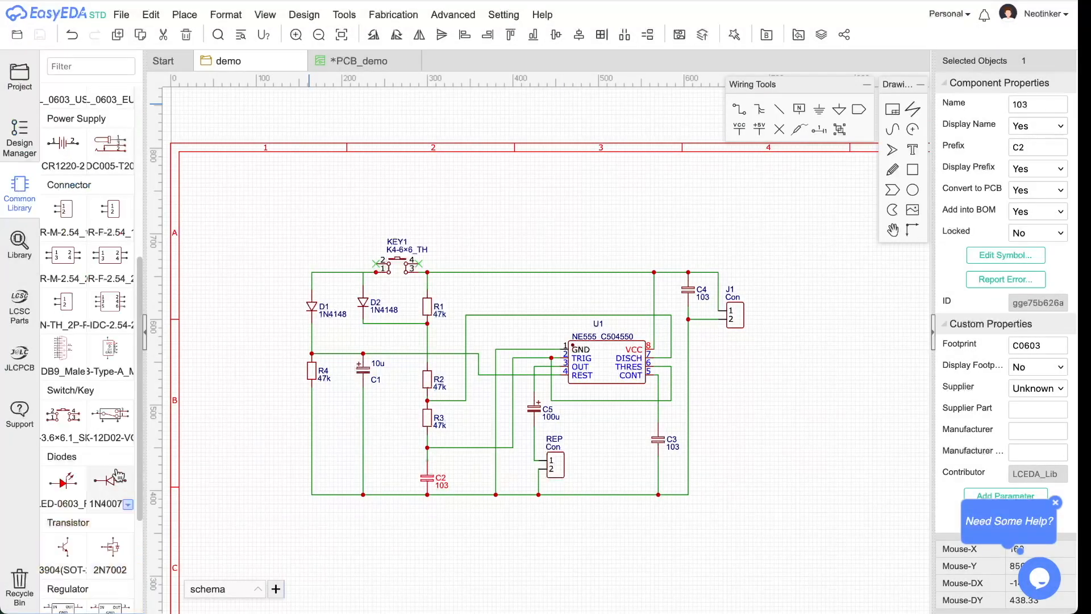
{"action": "left_click_drag", "start_coordinate": [142, 392], "coordinate": [160, 199]}
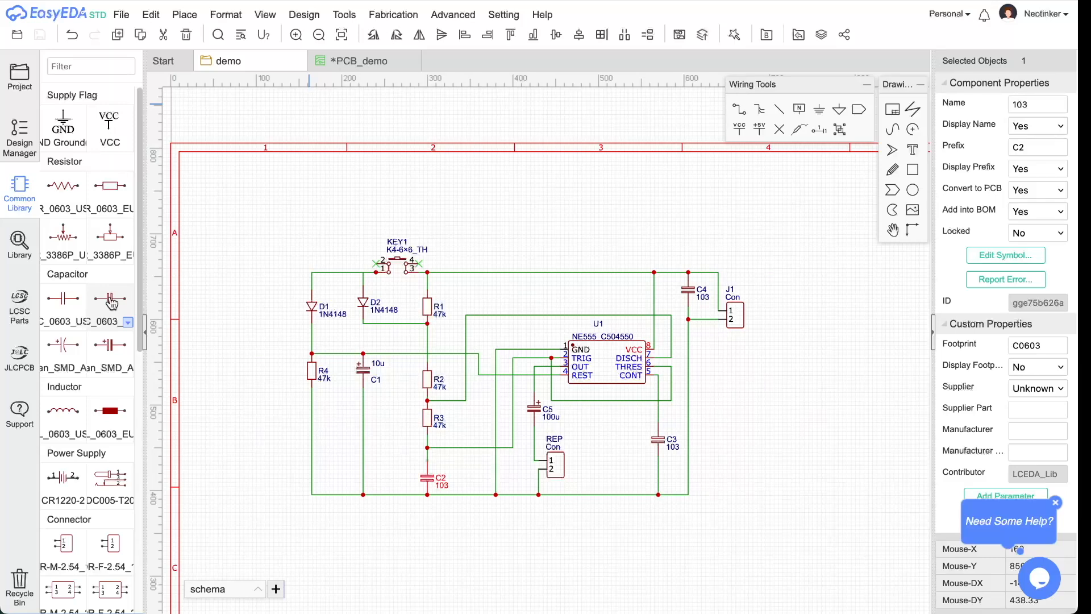
{"action": "left_click", "coordinate": [128, 322]}
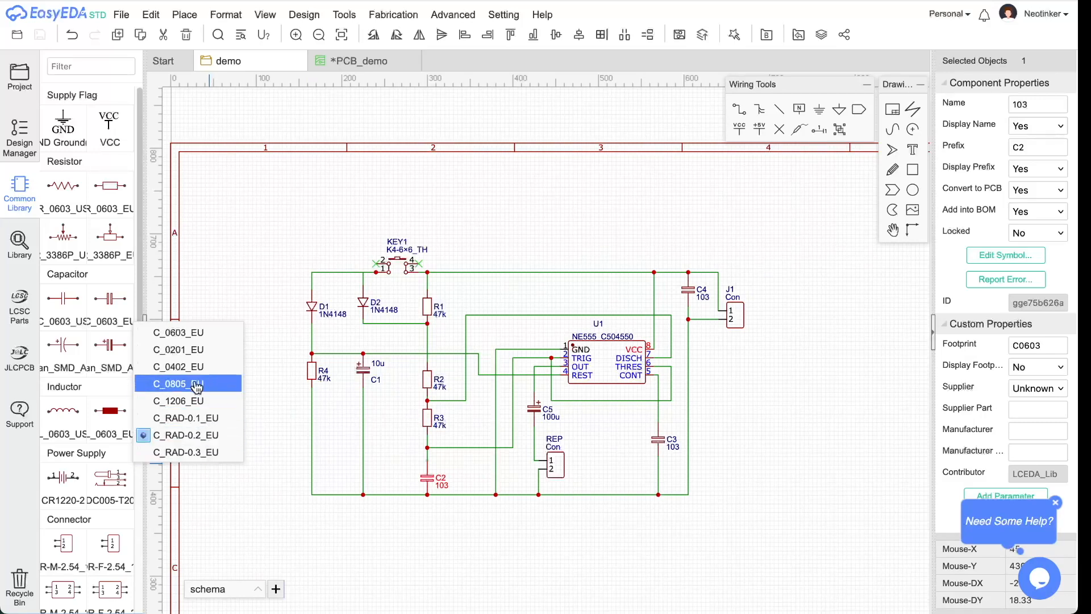
{"action": "left_click", "coordinate": [81, 323]}
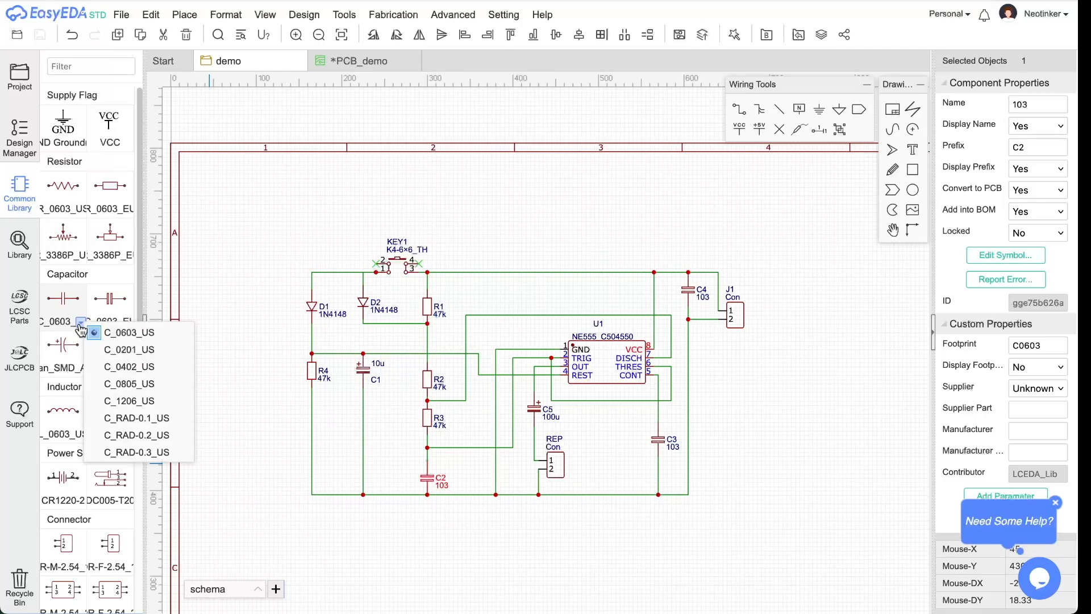
{"action": "left_click", "coordinate": [121, 314]}
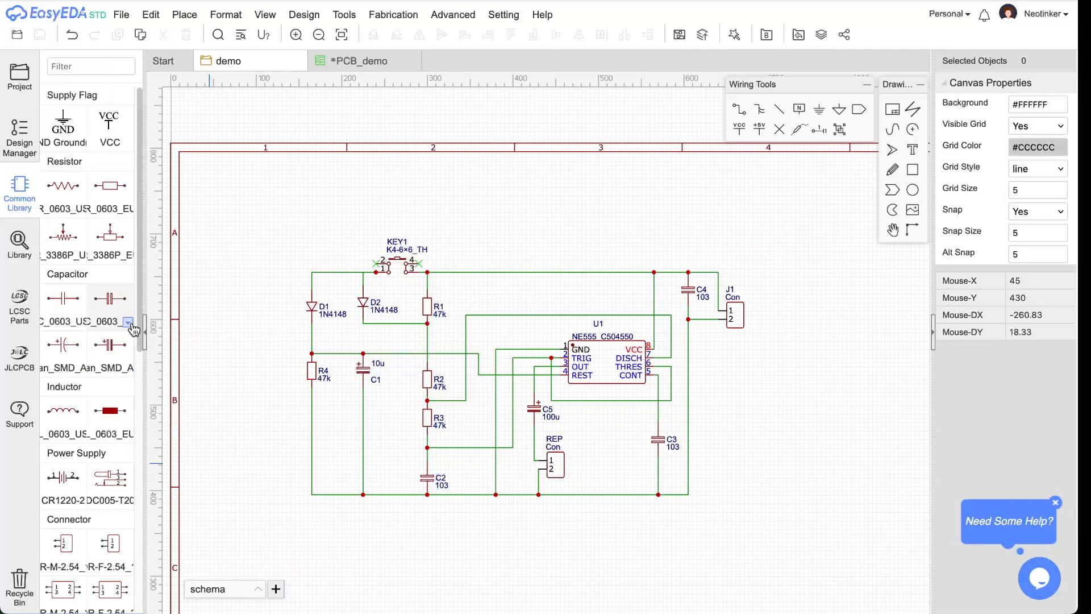
{"action": "key", "text": "Escape"}
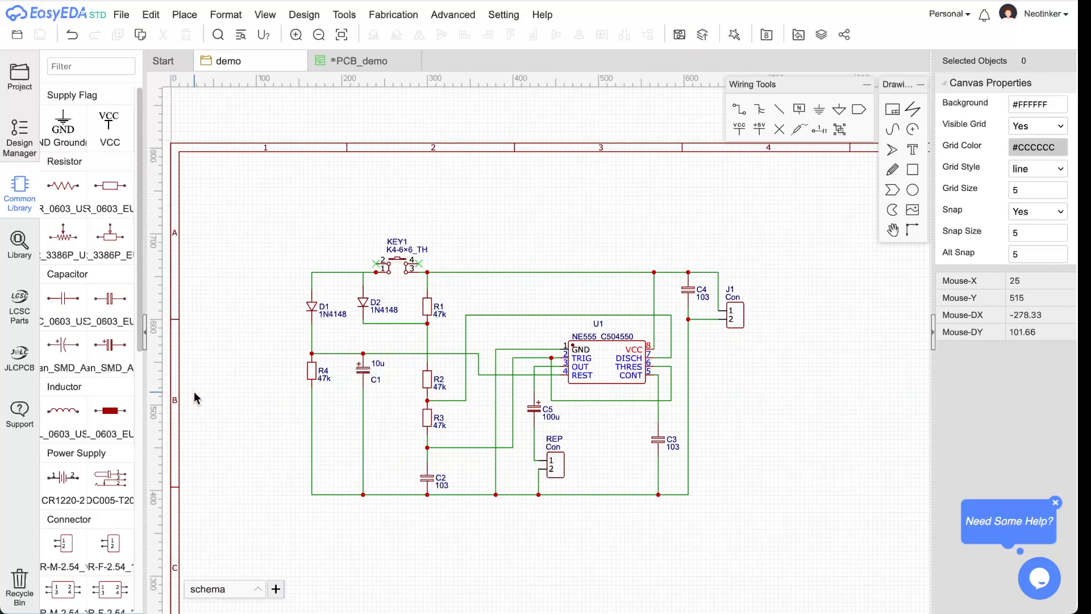
{"action": "left_click", "coordinate": [429, 480]}
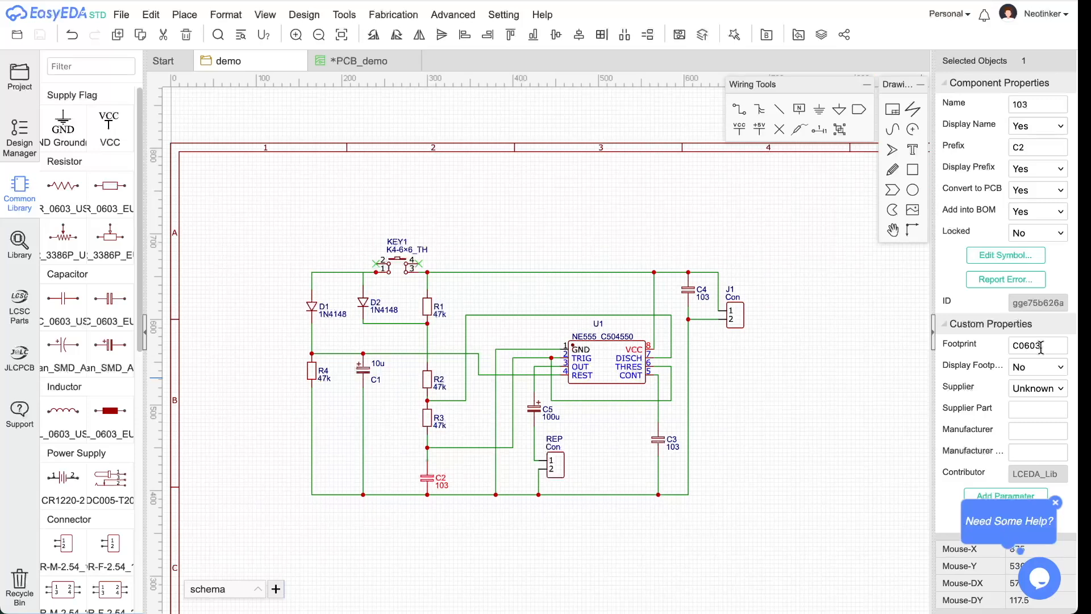
- Choose the C_RAD-0.2_EU footprint and place 0.1u capacitor C6 left of the circuit
{"action": "left_click", "coordinate": [129, 322]}
{"action": "left_click", "coordinate": [112, 303]}
{"action": "left_click", "coordinate": [128, 322]}
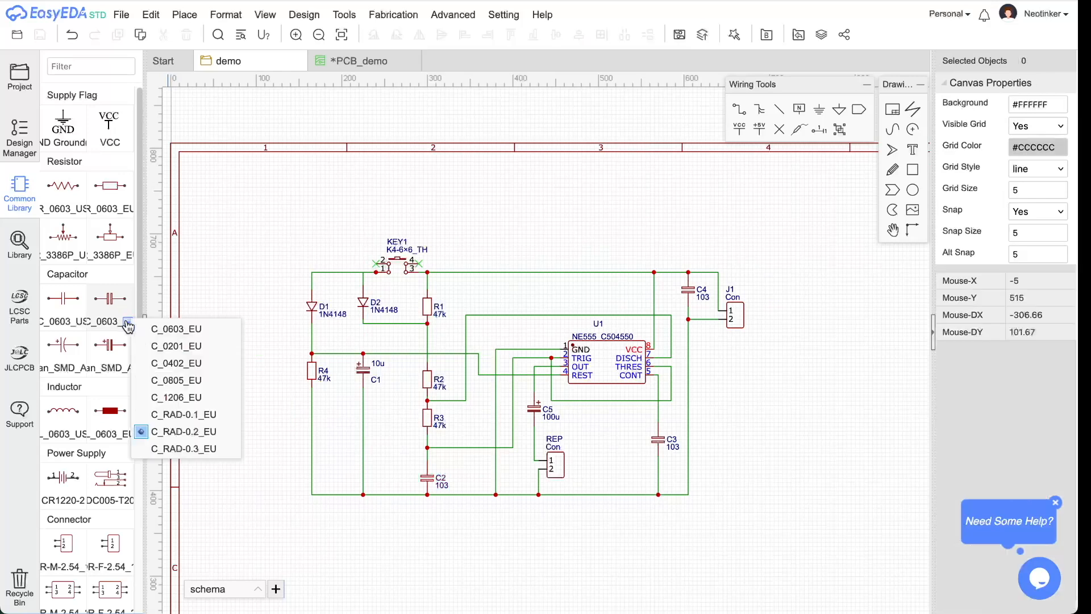
{"action": "left_click", "coordinate": [187, 434]}
{"action": "left_click", "coordinate": [110, 300]}
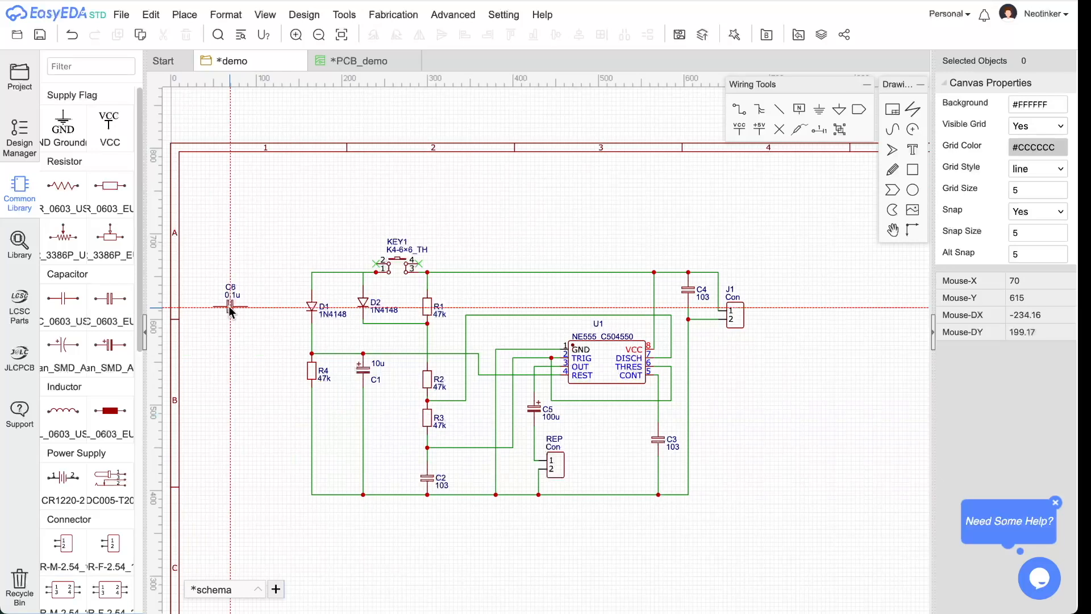
{"action": "left_click", "coordinate": [230, 307]}
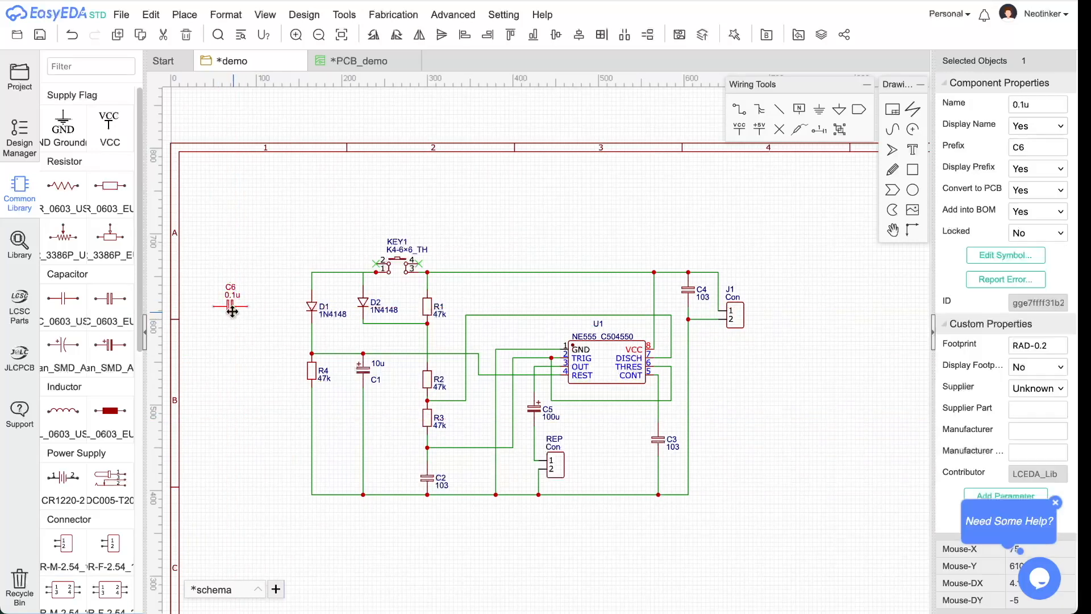
- Check C6's RAD-0.2 footprint in the Footprint Manager and close it without changes
{"action": "left_click", "coordinate": [1053, 347]}
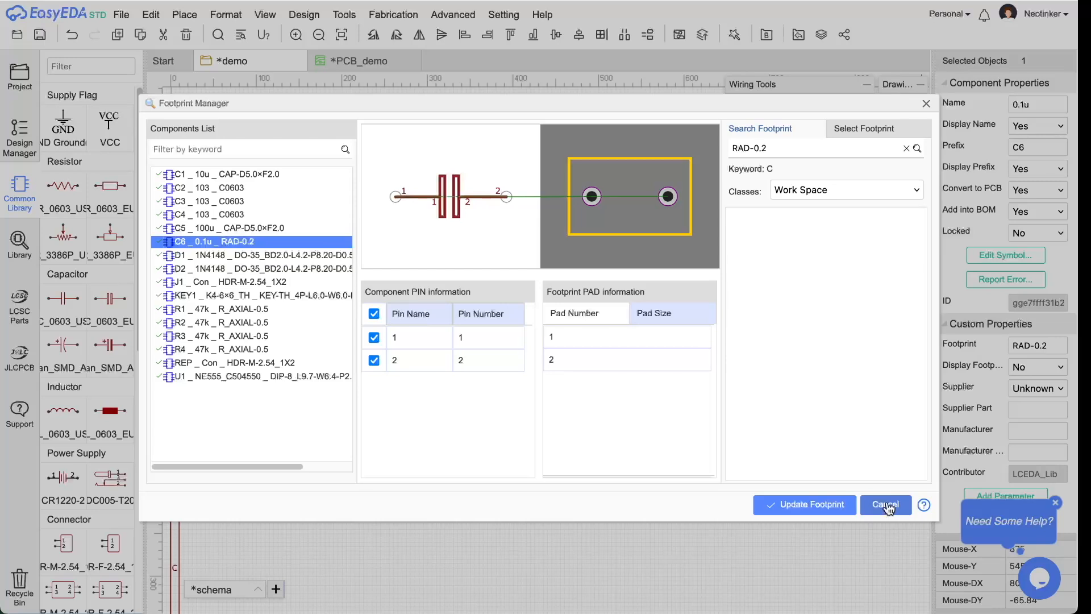
{"action": "left_click_drag", "start_coordinate": [733, 148], "coordinate": [771, 147]}
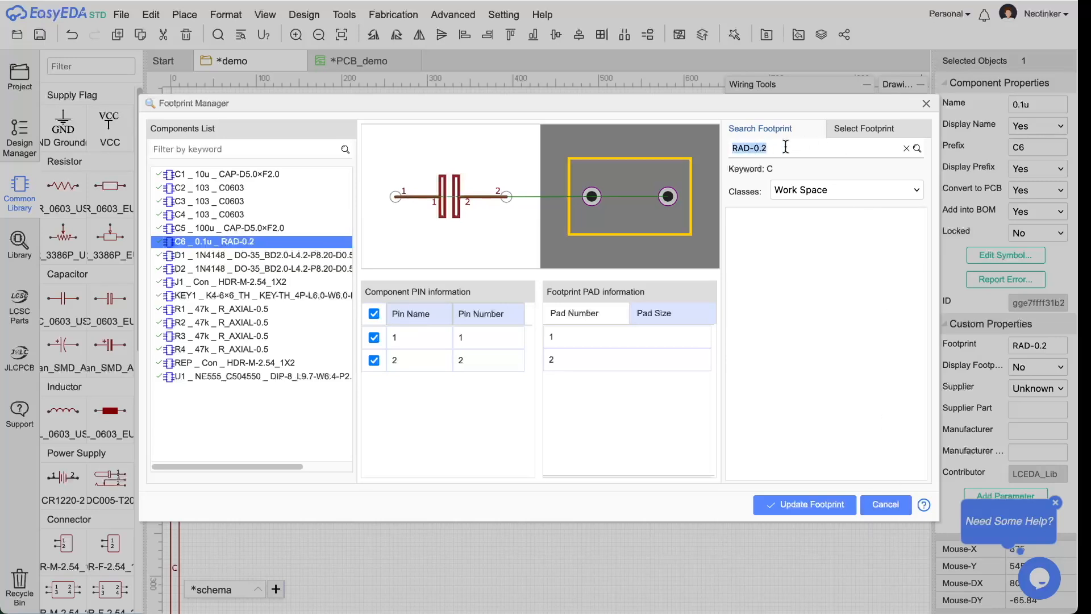
{"action": "left_click", "coordinate": [885, 504]}
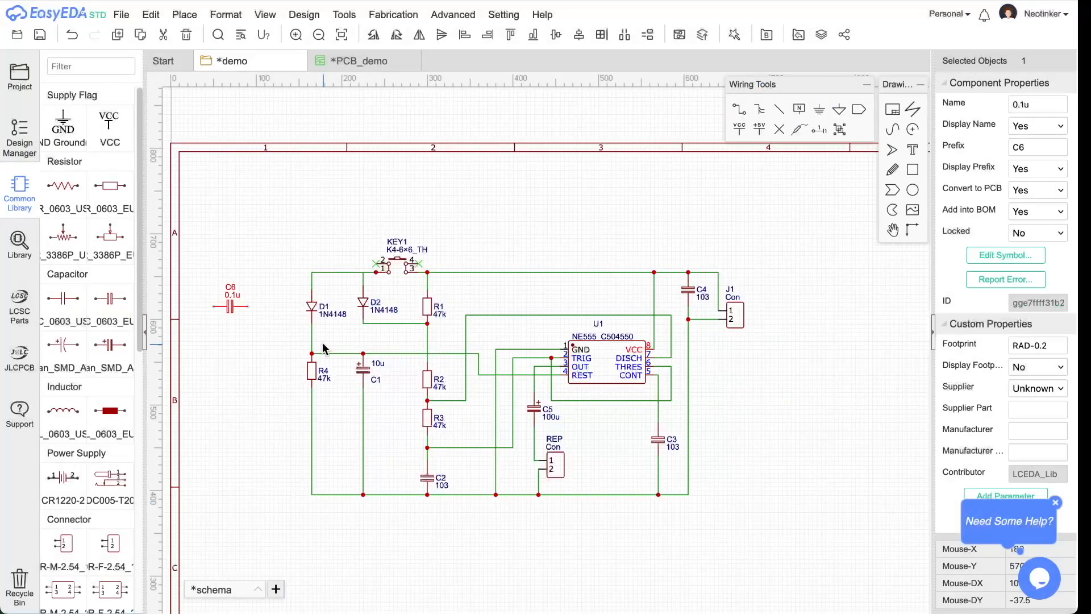
{"action": "left_click", "coordinate": [240, 308]}
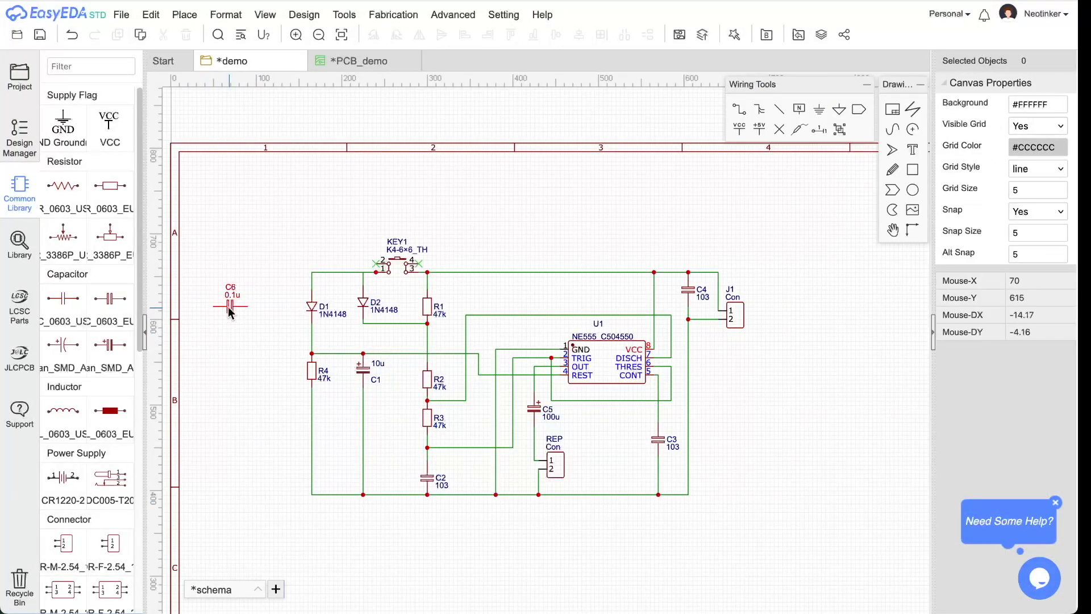
{"action": "left_click", "coordinate": [227, 305]}
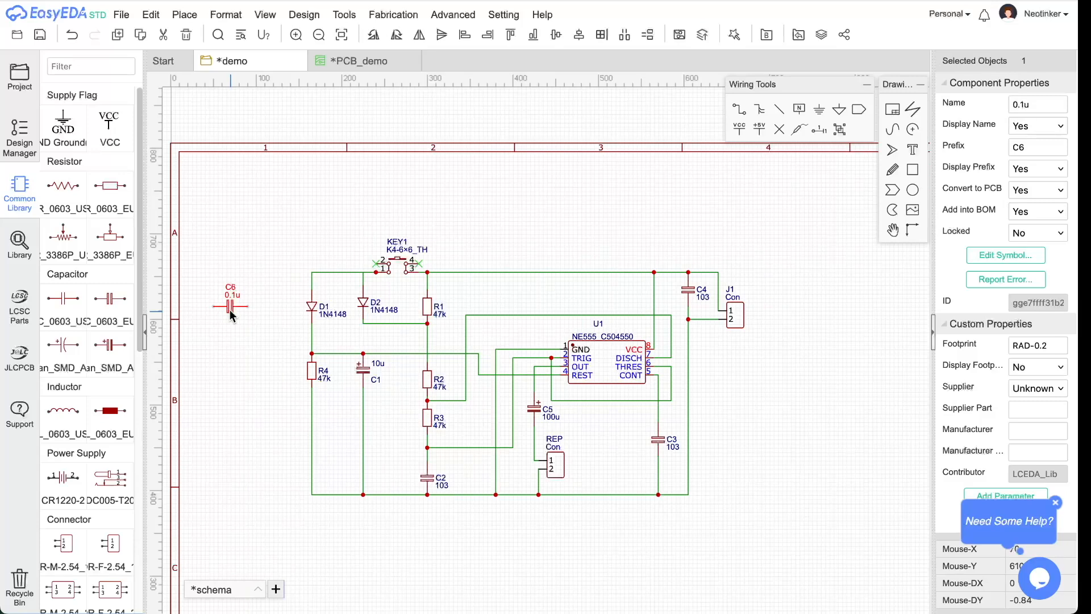
{"action": "left_click", "coordinate": [445, 440]}
- Assign the RAD-0.2 footprint to capacitor C2 in the Footprint Manager
{"action": "left_click", "coordinate": [427, 477]}
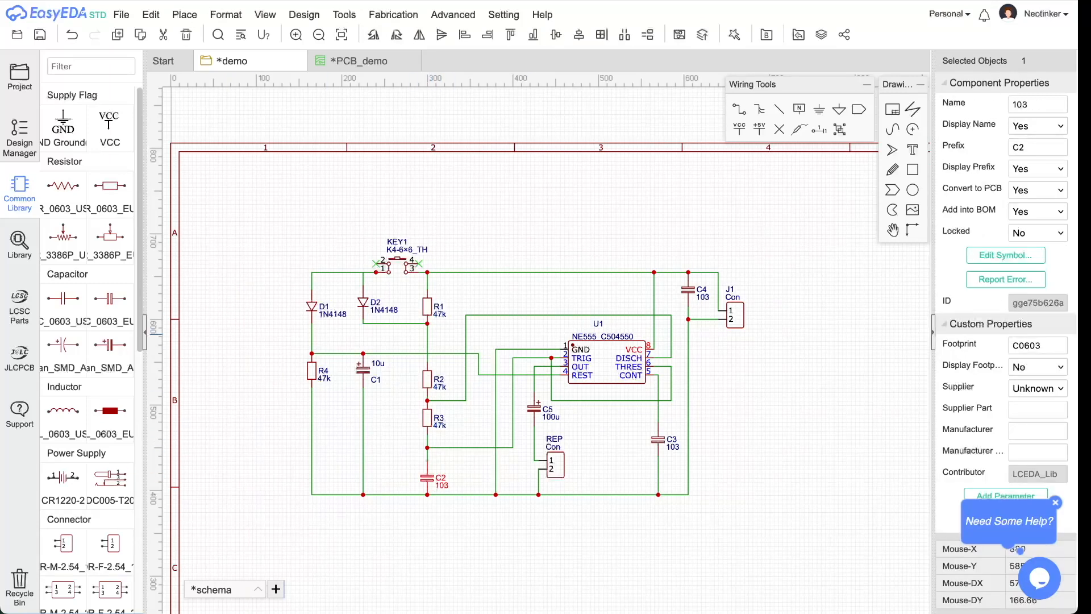
{"action": "left_click", "coordinate": [1016, 345]}
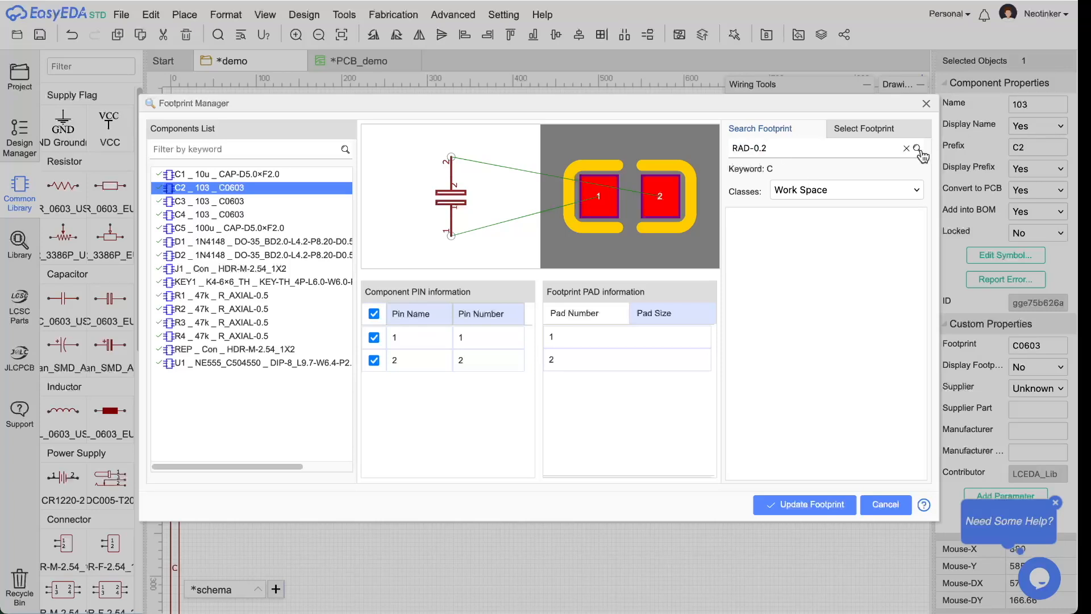
{"action": "left_click", "coordinate": [759, 219]}
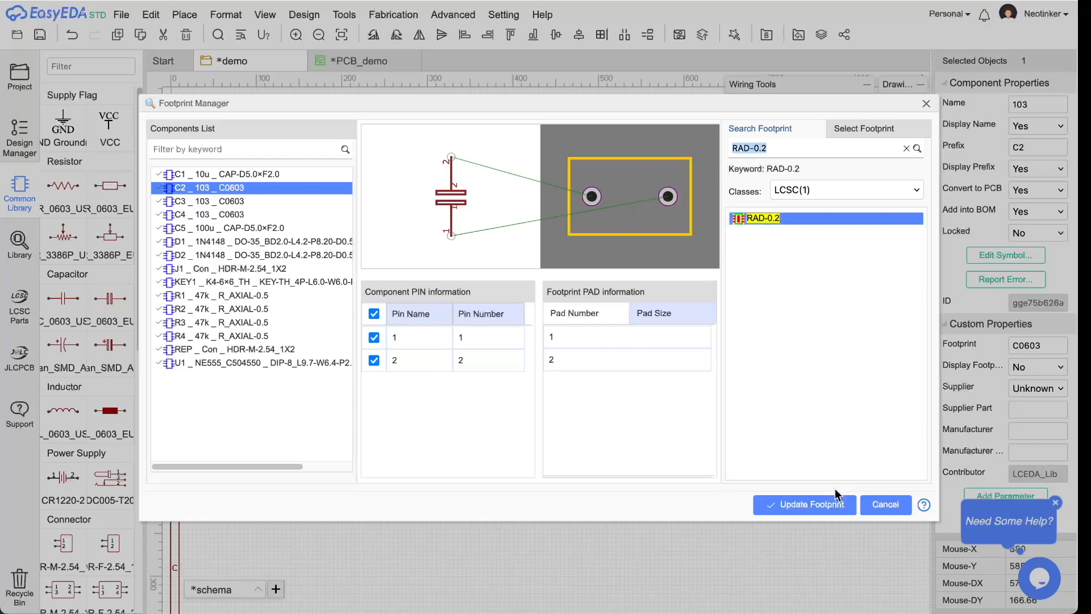
{"action": "left_click", "coordinate": [822, 506]}
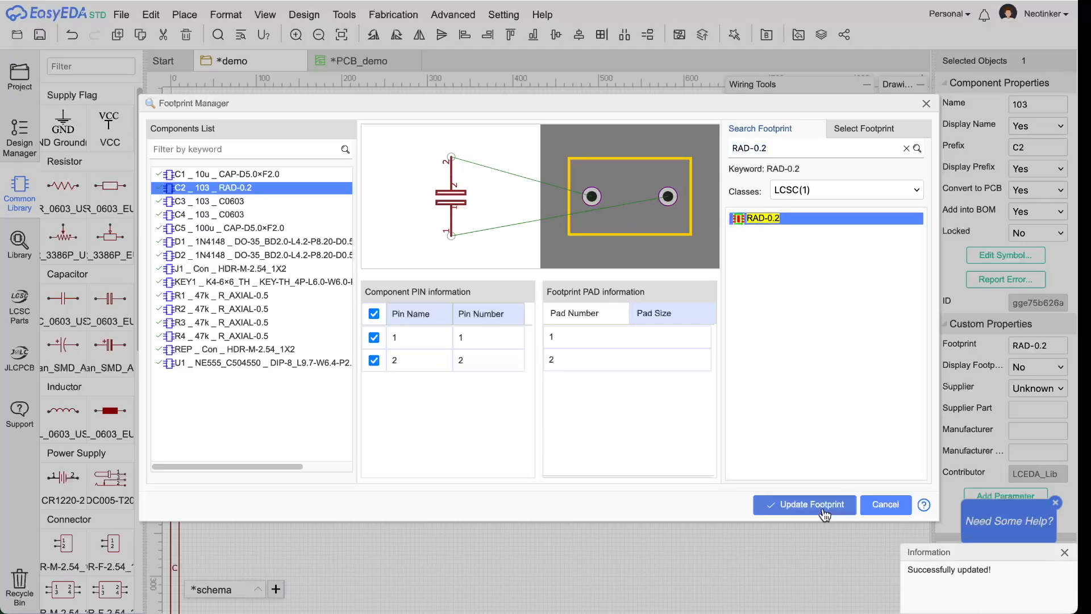
{"action": "left_click", "coordinate": [926, 103]}
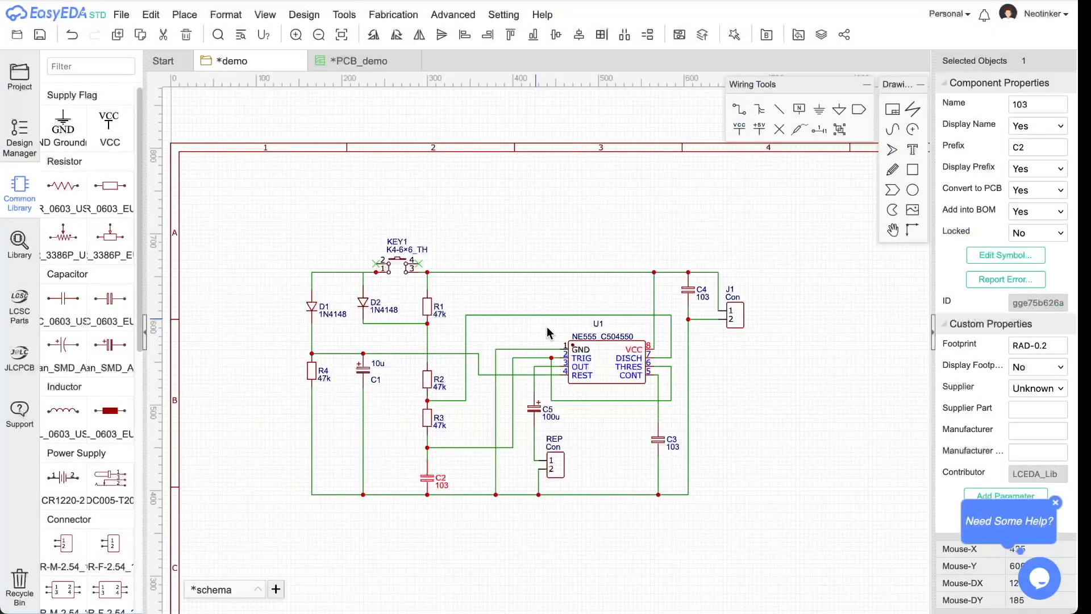
- Pick the RAD-0.2 footprint for capacitor C3
{"action": "left_click", "coordinate": [659, 441]}
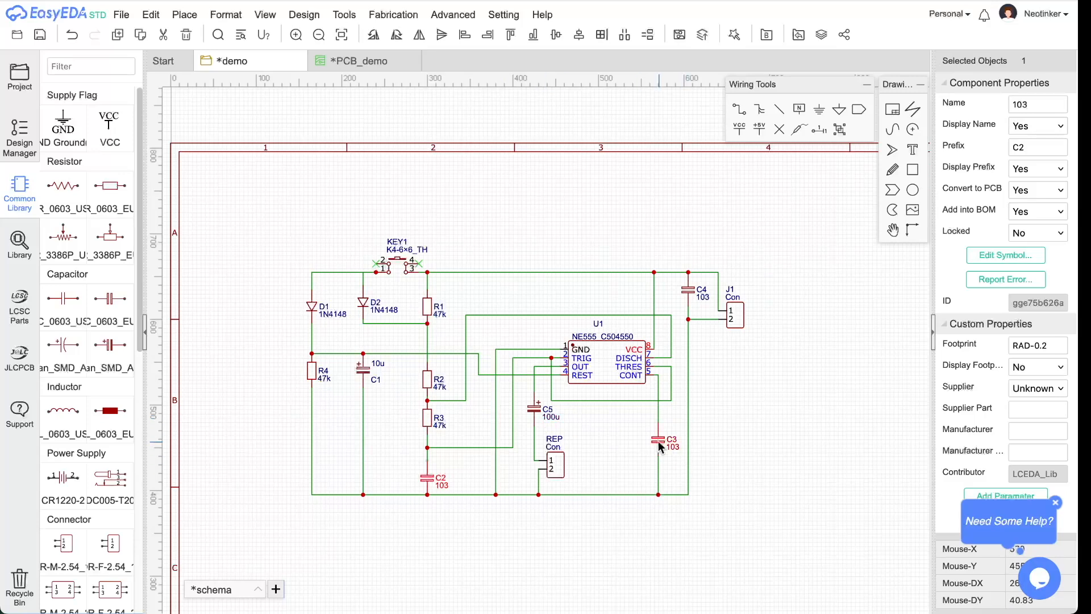
{"action": "left_click", "coordinate": [1037, 346]}
{"action": "left_click", "coordinate": [773, 221]}
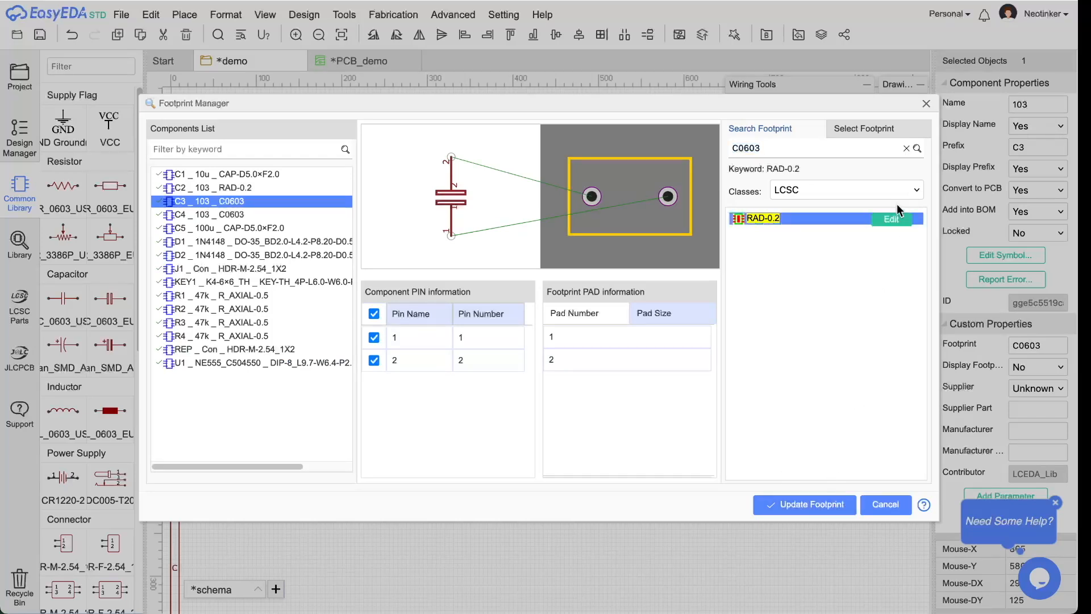
{"action": "left_click", "coordinate": [926, 103]}
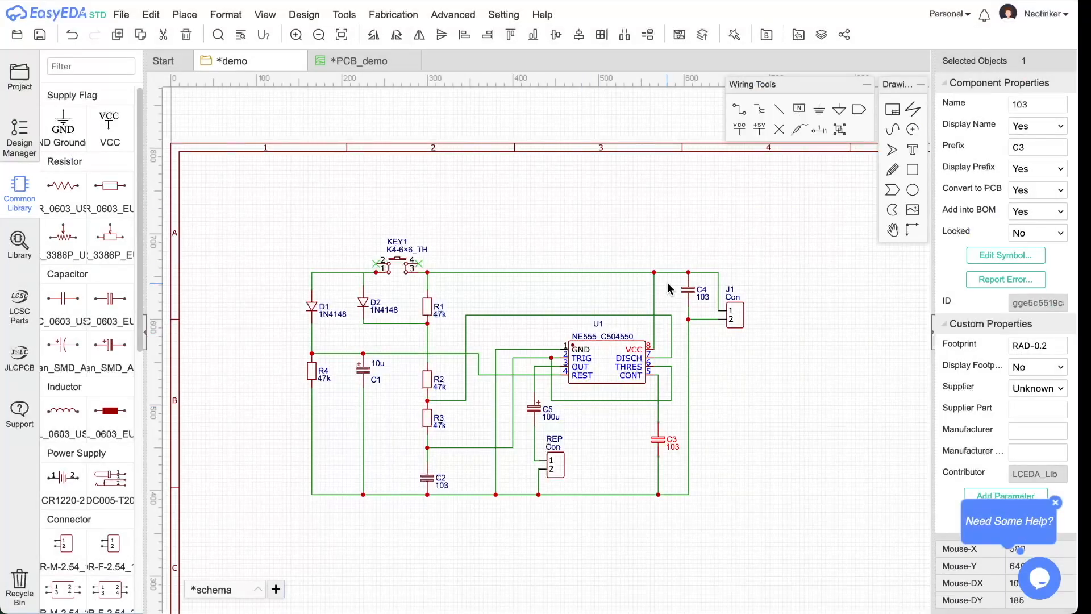
- Give capacitor C4 the RAD-0.2 footprint and save the schematic
{"action": "left_click", "coordinate": [687, 290]}
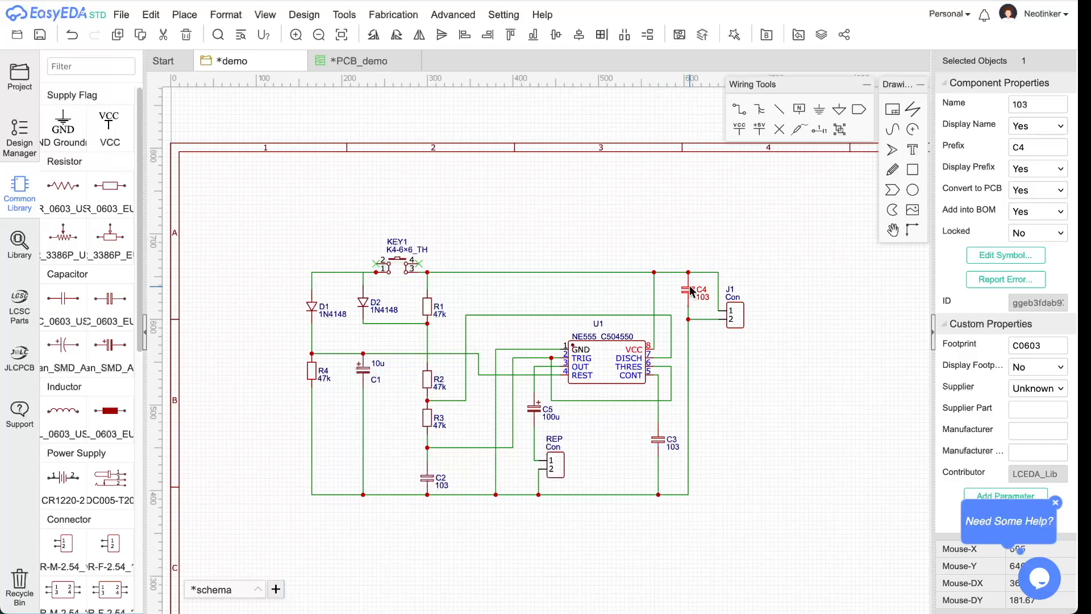
{"action": "left_click", "coordinate": [1038, 346]}
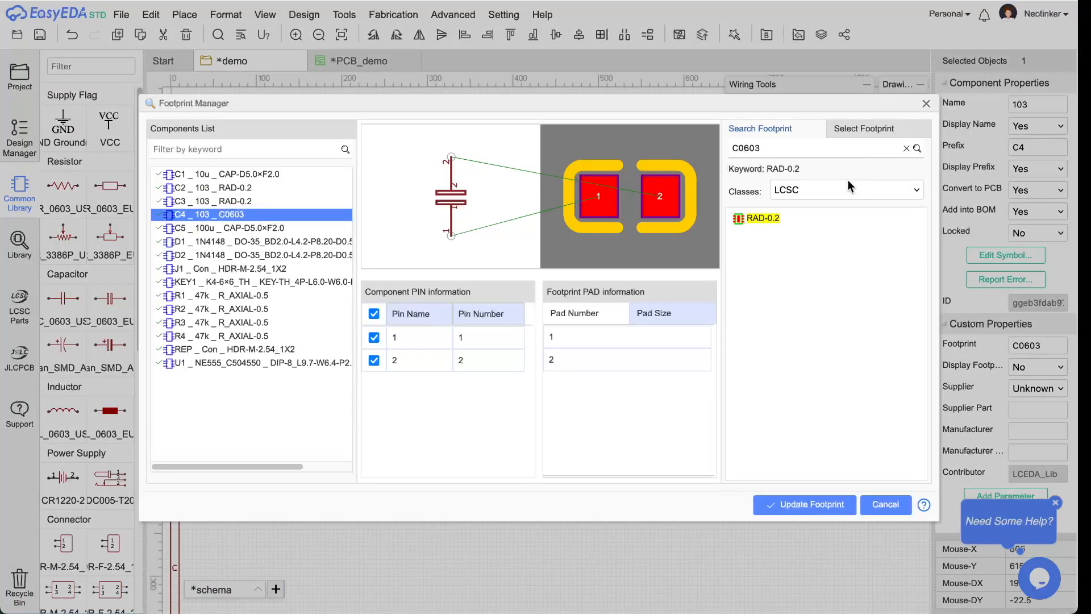
{"action": "left_click", "coordinate": [792, 219]}
{"action": "left_click", "coordinate": [794, 500]}
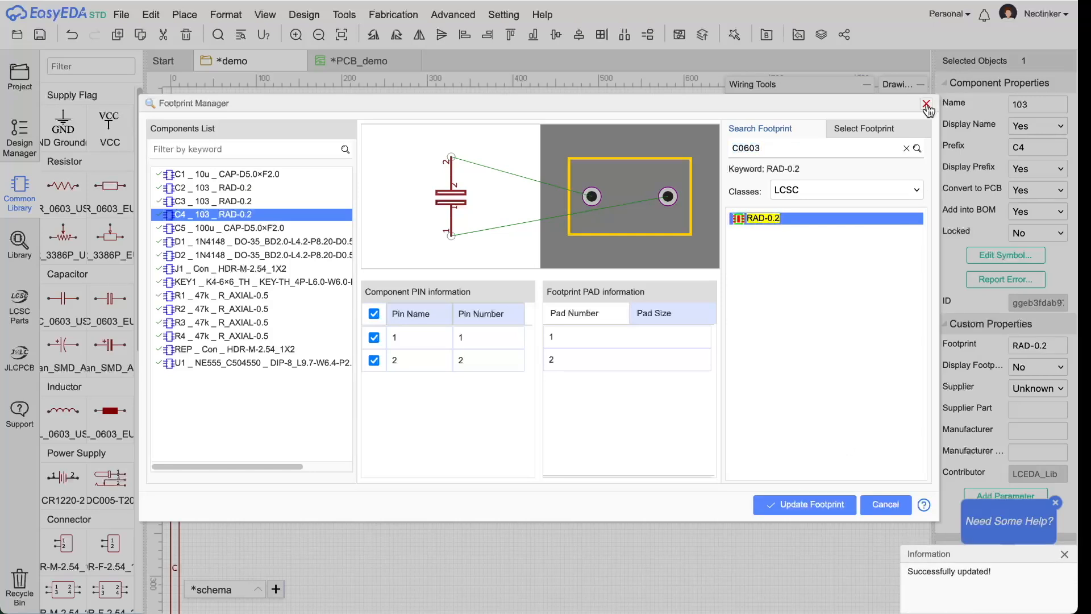
{"action": "left_click", "coordinate": [926, 105]}
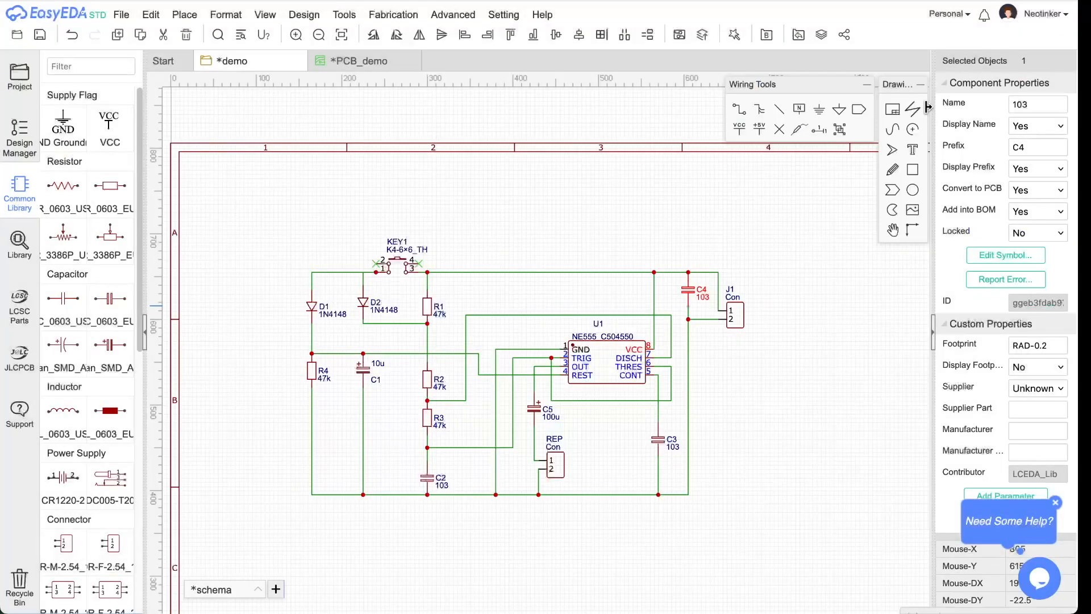
{"action": "left_click", "coordinate": [40, 35]}
- Switch to the PCB_demo layout and save the PCB file
{"action": "left_click", "coordinate": [350, 64]}
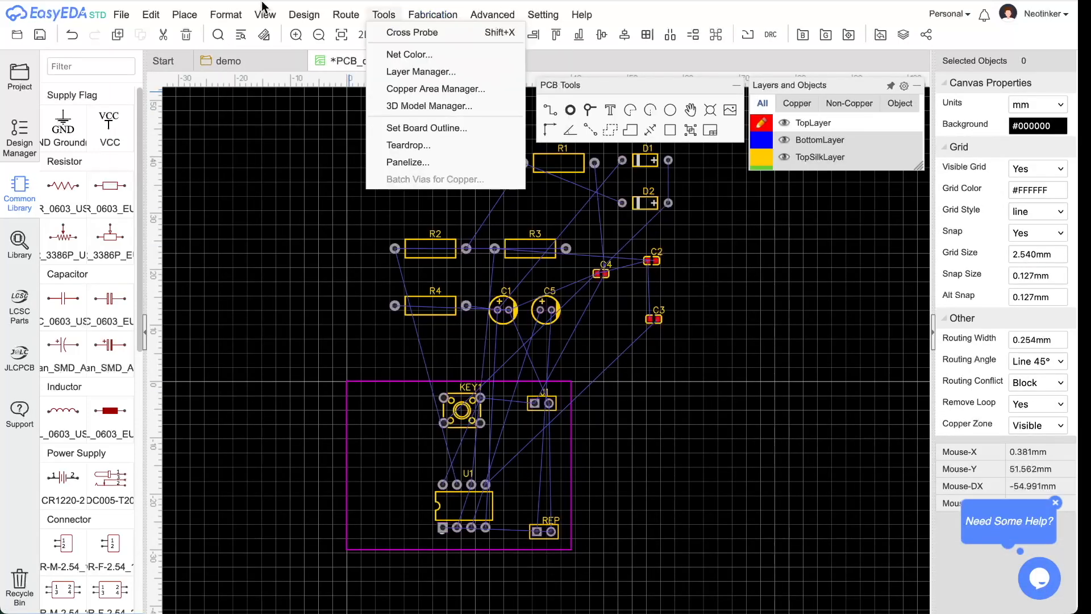
{"action": "mouse_move", "coordinate": [304, 14]}
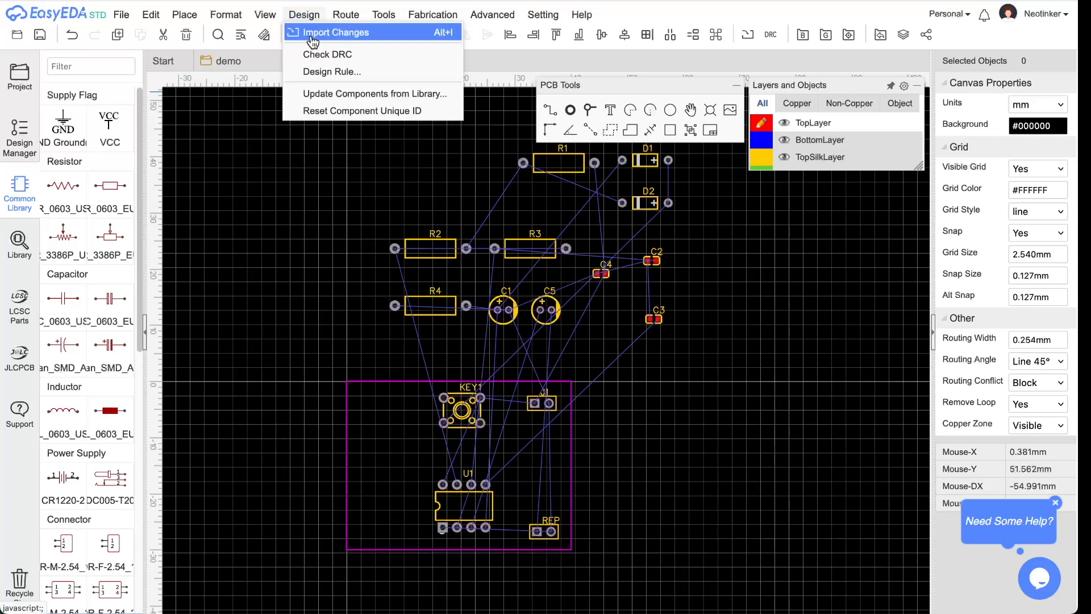
{"action": "left_click", "coordinate": [316, 33]}
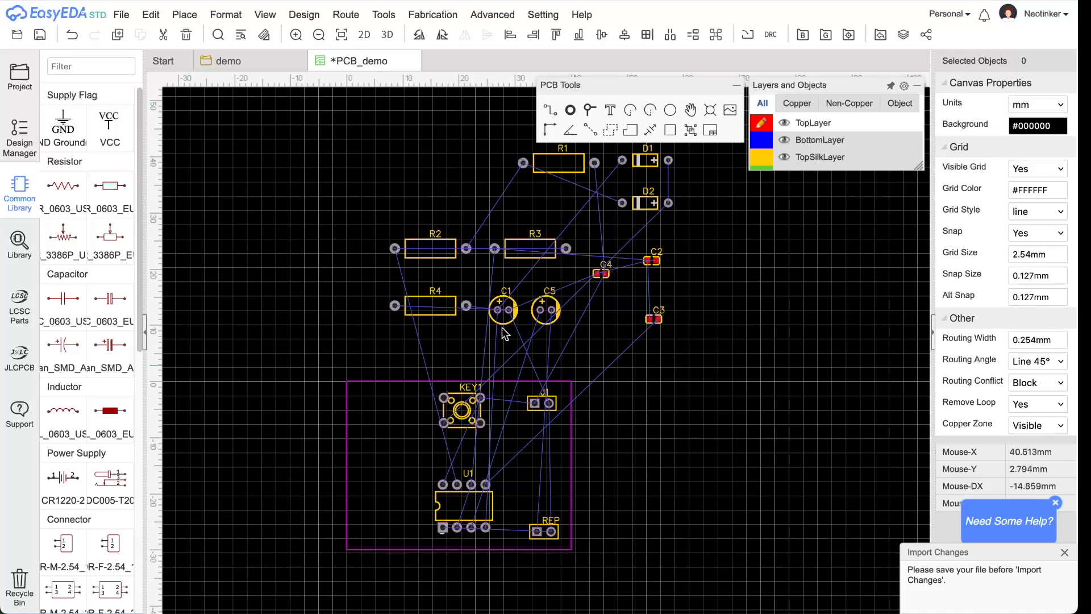
{"action": "left_click", "coordinate": [40, 34]}
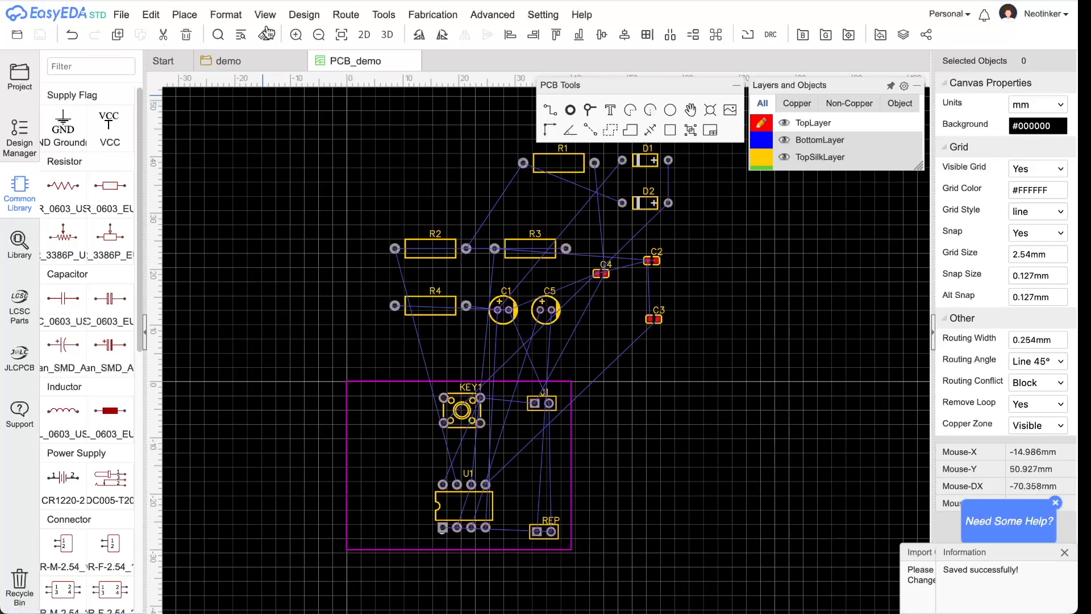
- Import the schematic changes, apply the C2, C3, C4 replacements, and accept the default design rules
{"action": "left_click", "coordinate": [304, 14]}
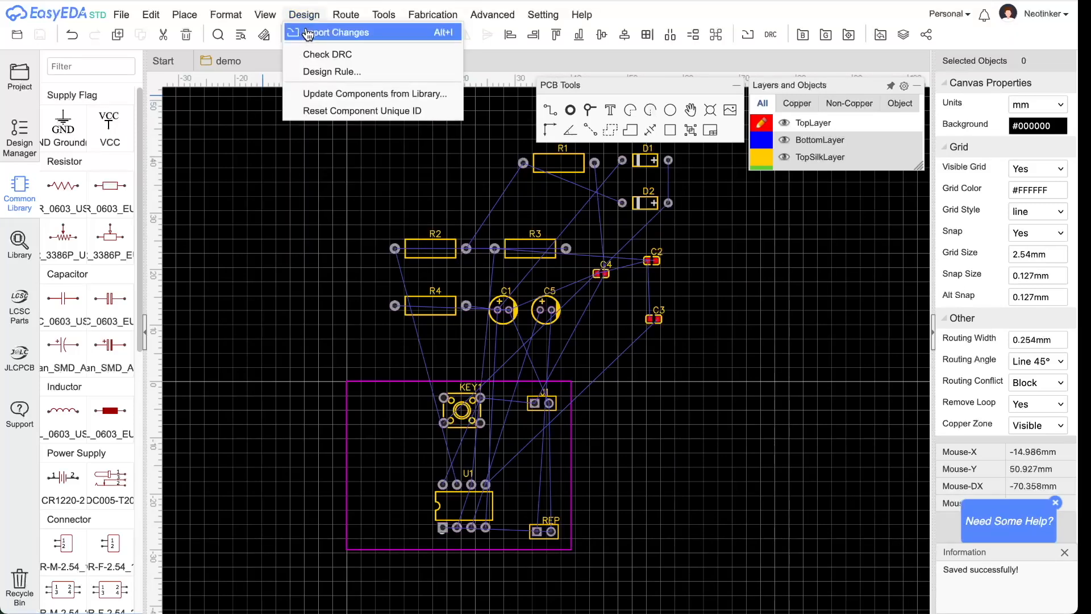
{"action": "left_click", "coordinate": [367, 33]}
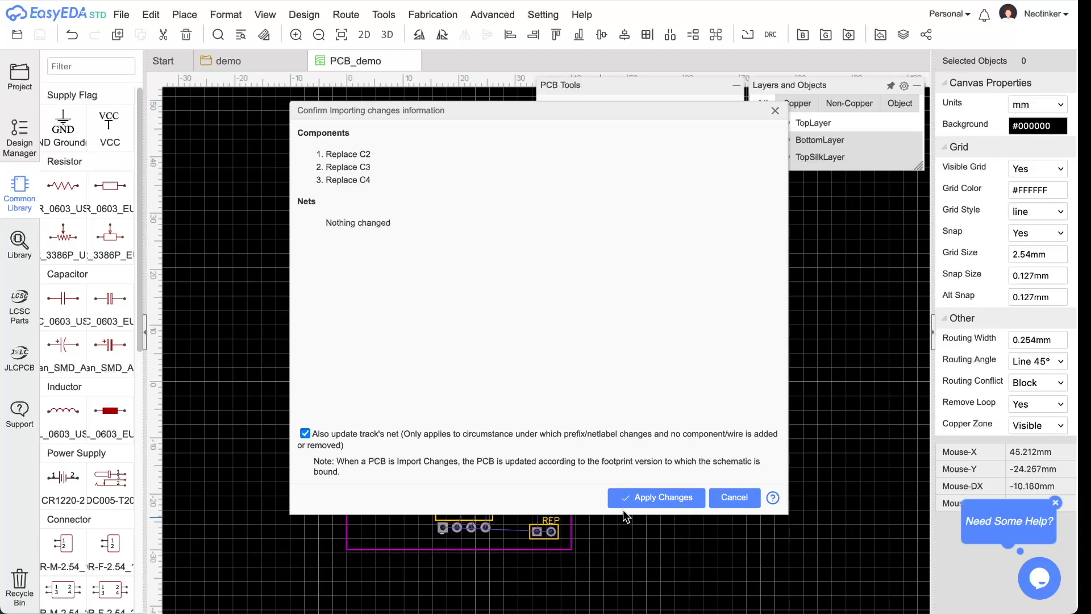
{"action": "left_click", "coordinate": [662, 500]}
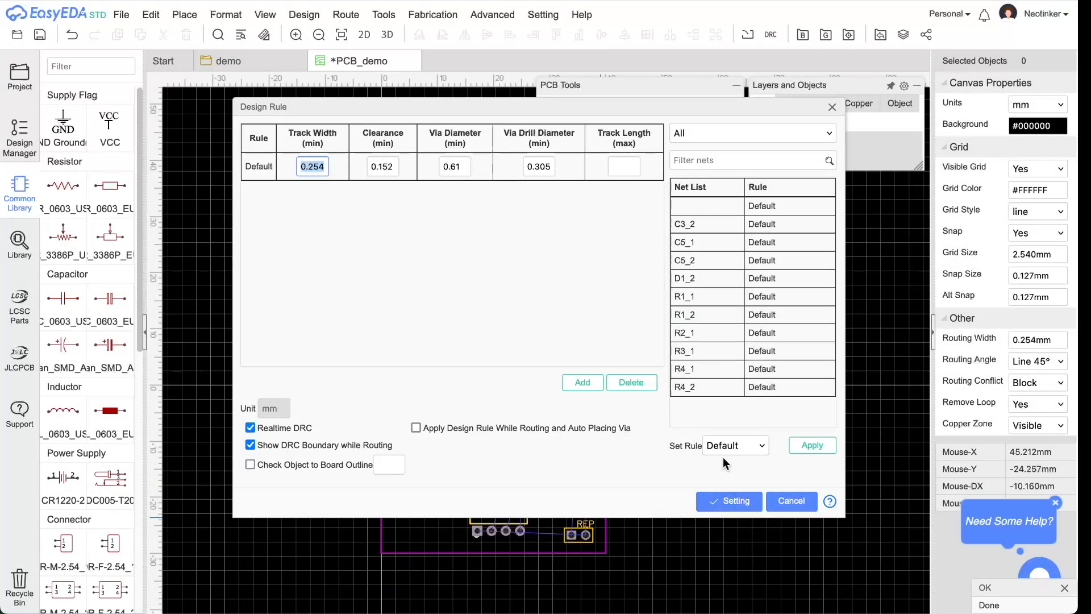
{"action": "left_click", "coordinate": [409, 112]}
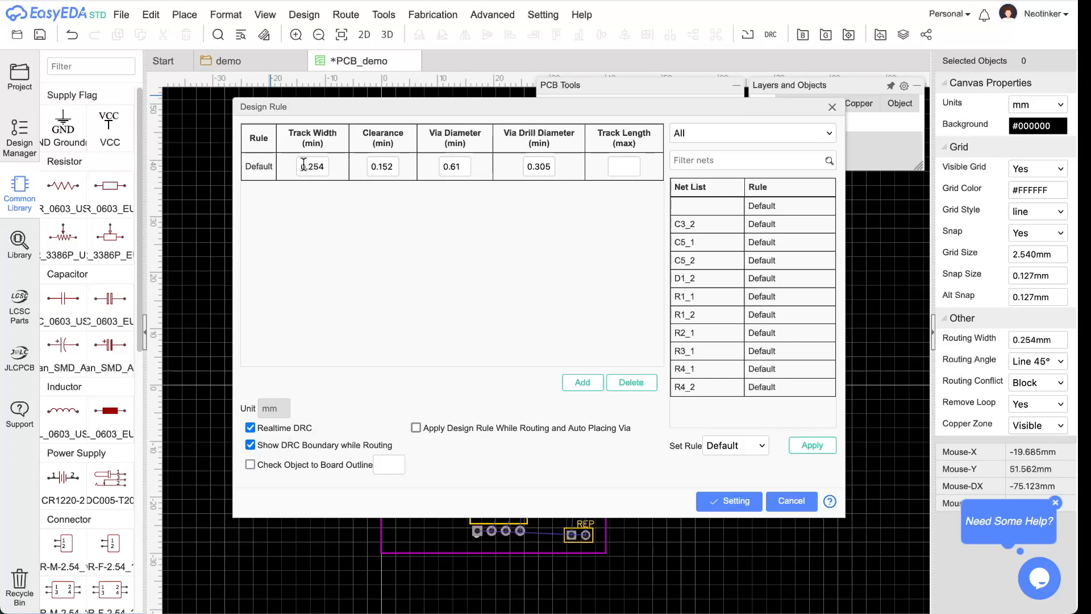
{"action": "left_click", "coordinate": [732, 502]}
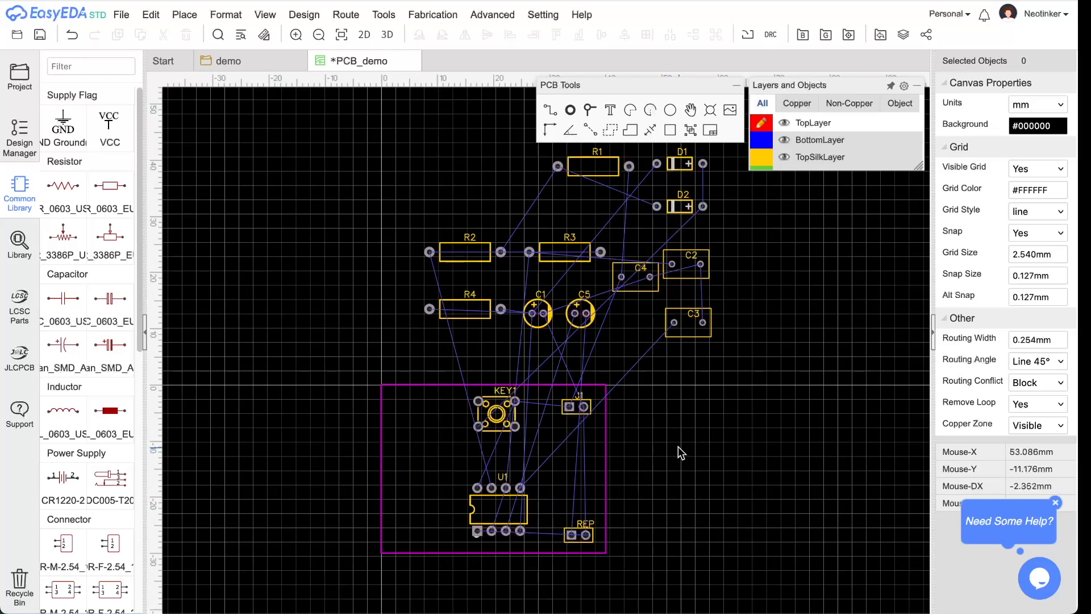
- Move capacitors C3, C2 and C4 down toward the board
{"action": "left_click_drag", "start_coordinate": [693, 339], "coordinate": [671, 454]}
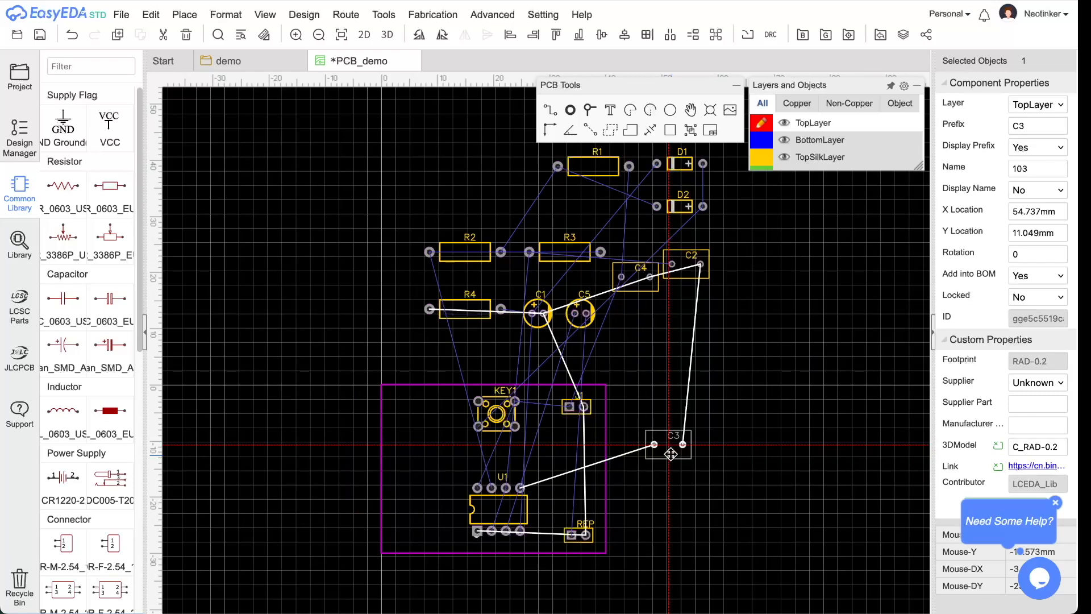
{"action": "left_click_drag", "start_coordinate": [670, 454], "coordinate": [671, 454]}
{"action": "left_click_drag", "start_coordinate": [687, 266], "coordinate": [670, 395]}
{"action": "left_click_drag", "start_coordinate": [639, 288], "coordinate": [672, 360]}
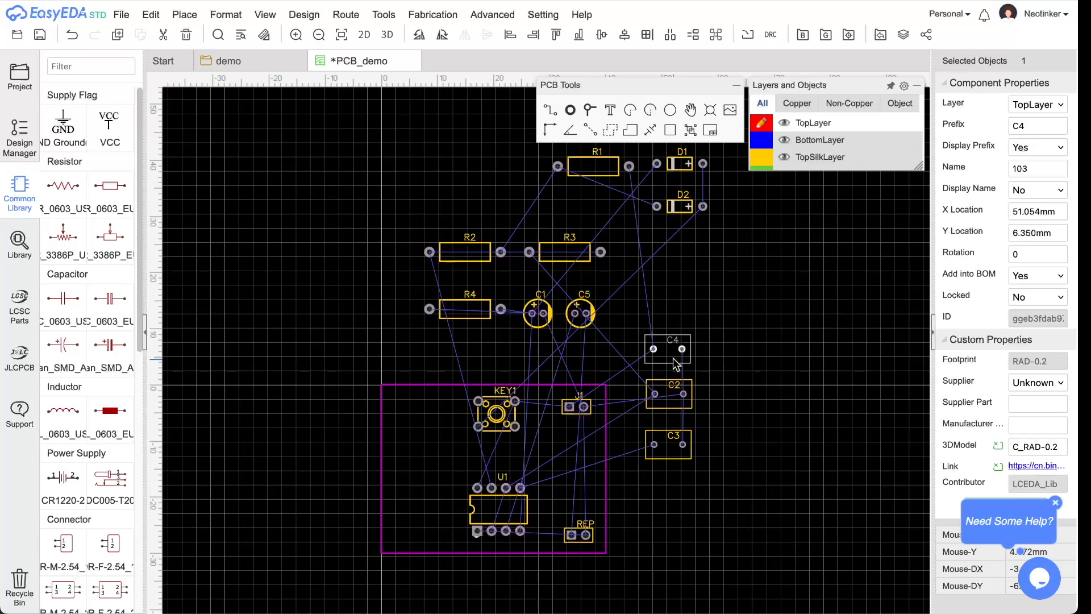
- Stack R4, R2, R3, R1 and diodes D1, D2 on the board's left side
{"action": "left_click_drag", "start_coordinate": [472, 307], "coordinate": [434, 528]}
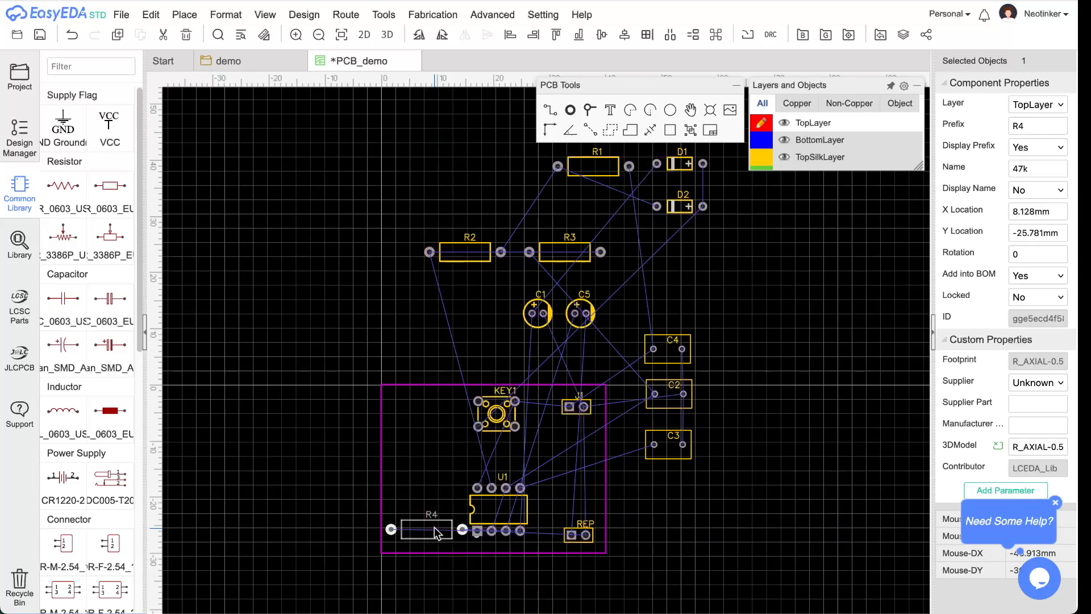
{"action": "left_click_drag", "start_coordinate": [471, 250], "coordinate": [431, 497]}
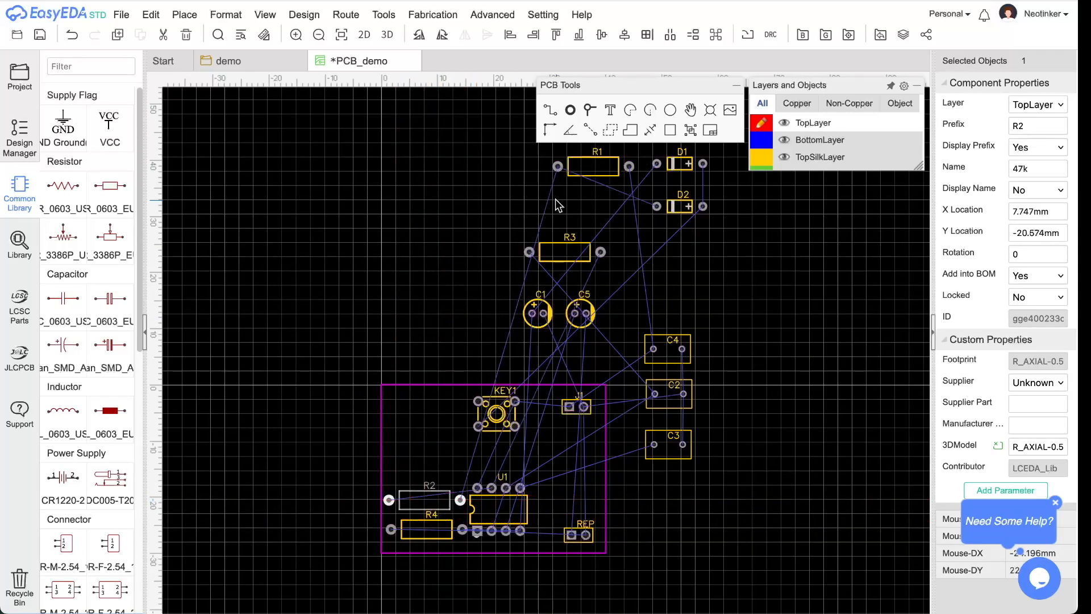
{"action": "left_click_drag", "start_coordinate": [564, 247], "coordinate": [421, 456]}
{"action": "left_click_drag", "start_coordinate": [592, 166], "coordinate": [427, 436]}
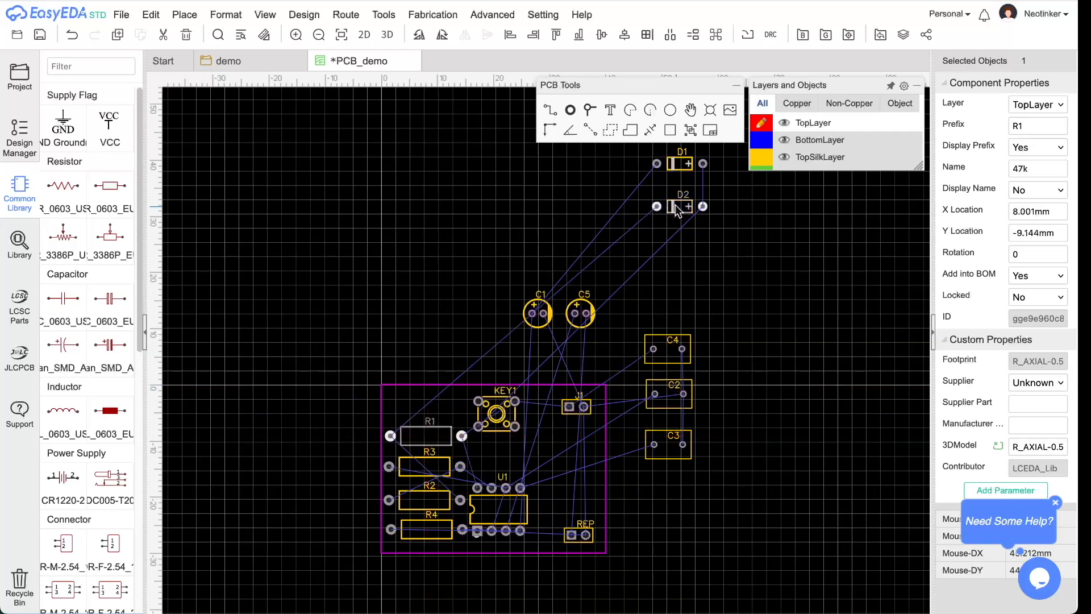
{"action": "left_click_drag", "start_coordinate": [687, 173], "coordinate": [421, 396]}
{"action": "left_click_drag", "start_coordinate": [680, 207], "coordinate": [430, 447]}
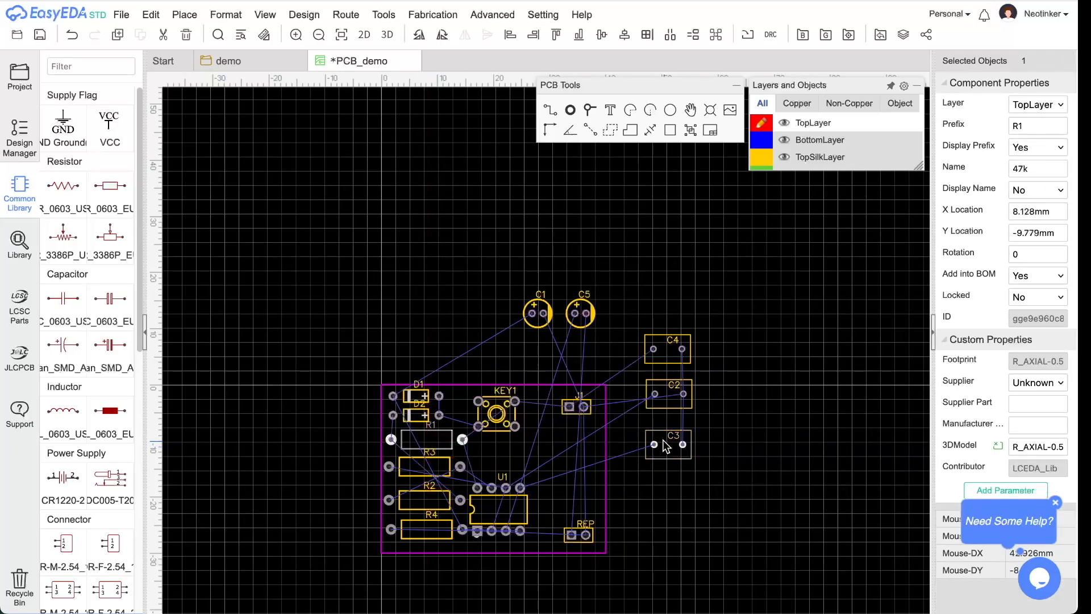
- Place C3, C2, C4 on the board's right side and C1, C5 above U1
{"action": "left_click_drag", "start_coordinate": [668, 447], "coordinate": [573, 499]}
{"action": "left_click", "coordinate": [656, 405]}
{"action": "left_click_drag", "start_coordinate": [656, 405], "coordinate": [572, 468]}
{"action": "left_click_drag", "start_coordinate": [664, 360], "coordinate": [567, 448]}
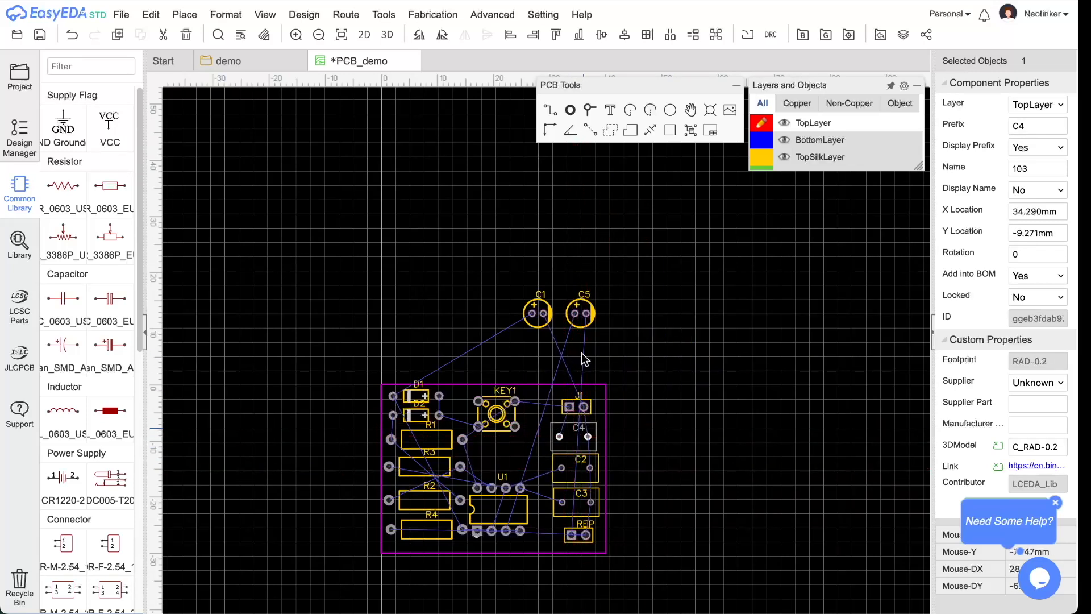
{"action": "left_click_drag", "start_coordinate": [539, 323], "coordinate": [487, 465]}
{"action": "left_click_drag", "start_coordinate": [578, 321], "coordinate": [524, 463]}
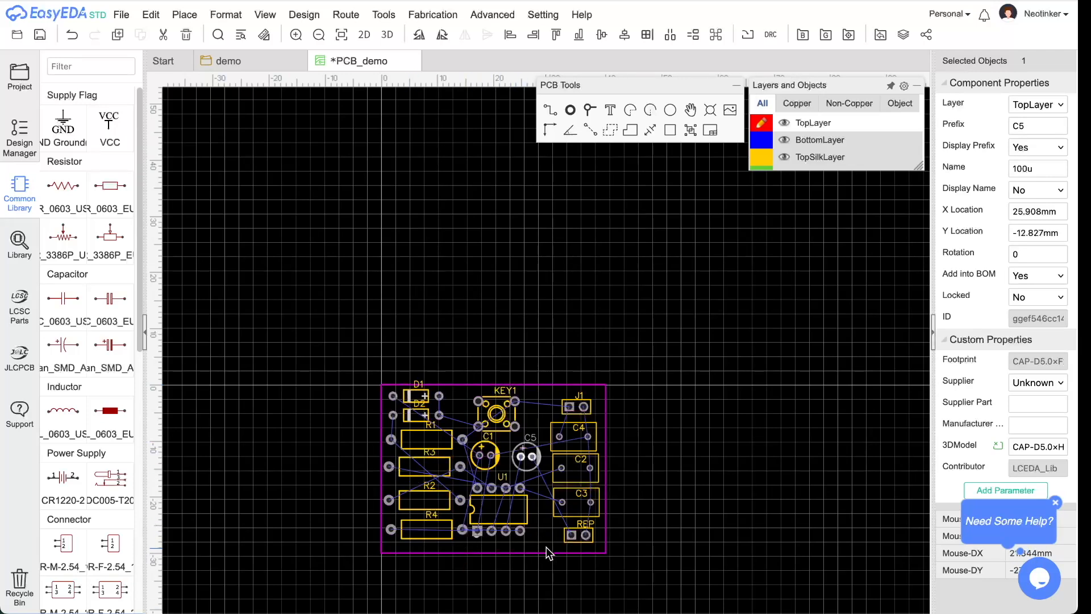
- Zoom in and move the D1 designator label onto its footprint
{"action": "scroll", "coordinate": [483, 542], "scroll_direction": "up", "scroll_amount": 1}
{"action": "scroll", "coordinate": [487, 554], "scroll_direction": "up", "scroll_amount": 1}
{"action": "scroll", "coordinate": [487, 559], "scroll_direction": "up", "scroll_amount": 1}
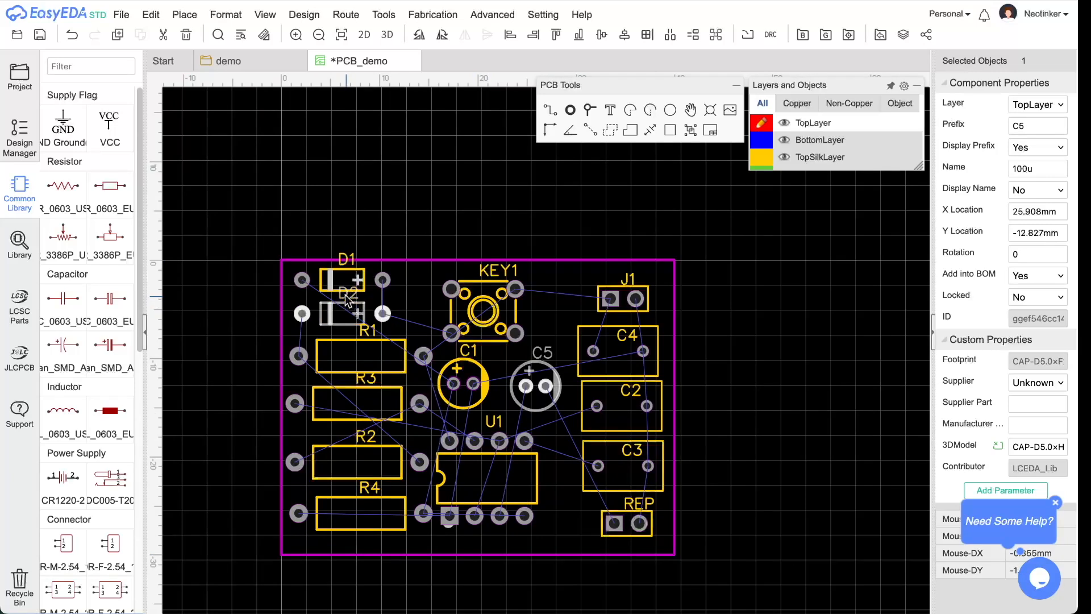
{"action": "left_click_drag", "start_coordinate": [347, 259], "coordinate": [362, 513]}
{"action": "left_click", "coordinate": [369, 438]}
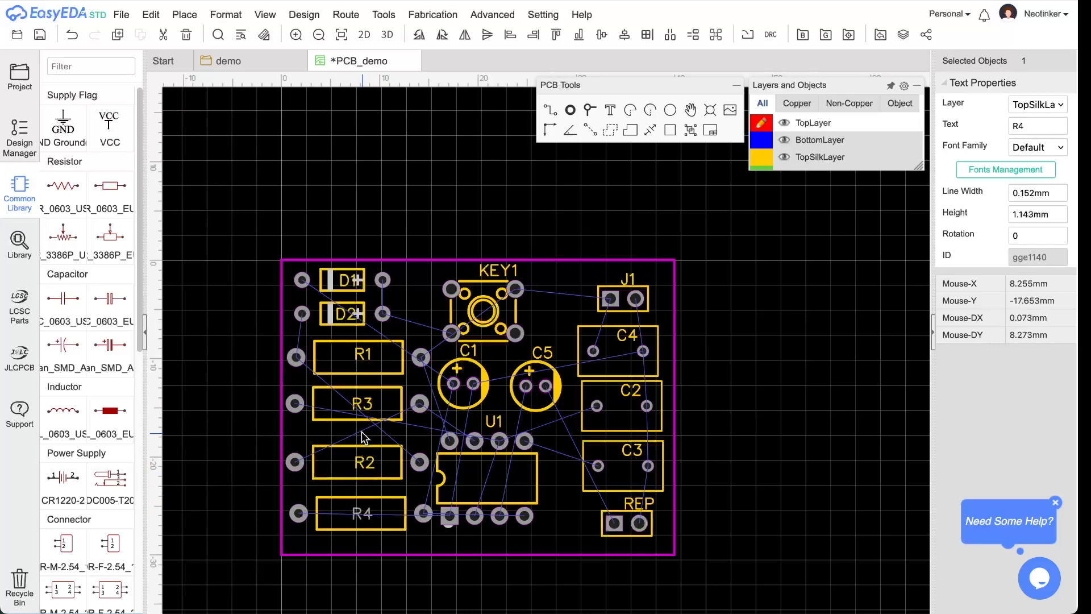
- Show R1's 47k value and place it beside the R1 designator on the footprint
{"action": "left_click", "coordinate": [367, 362]}
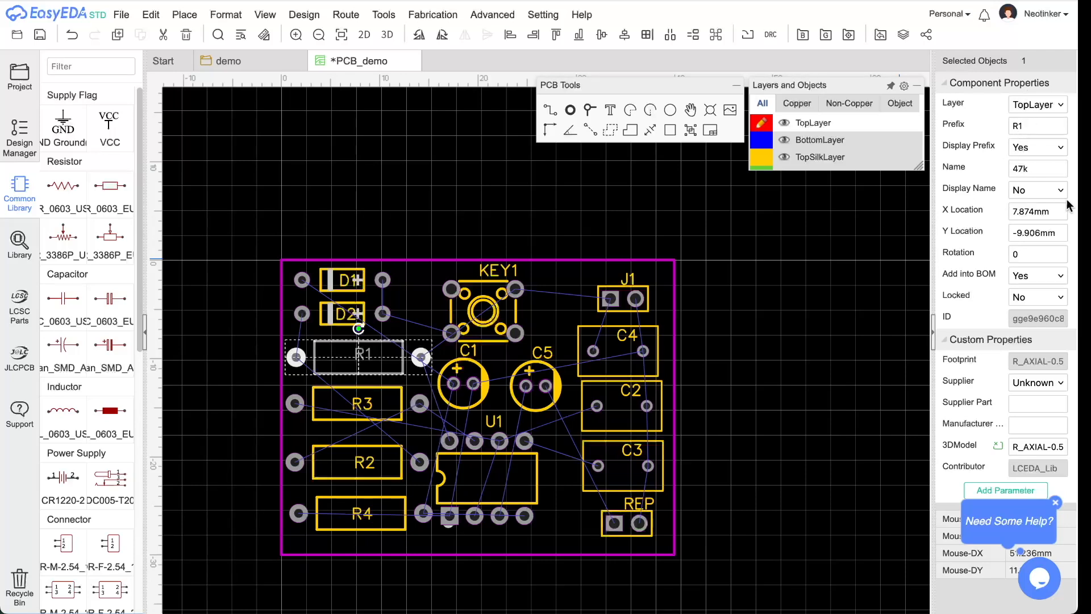
{"action": "left_click", "coordinate": [1031, 195]}
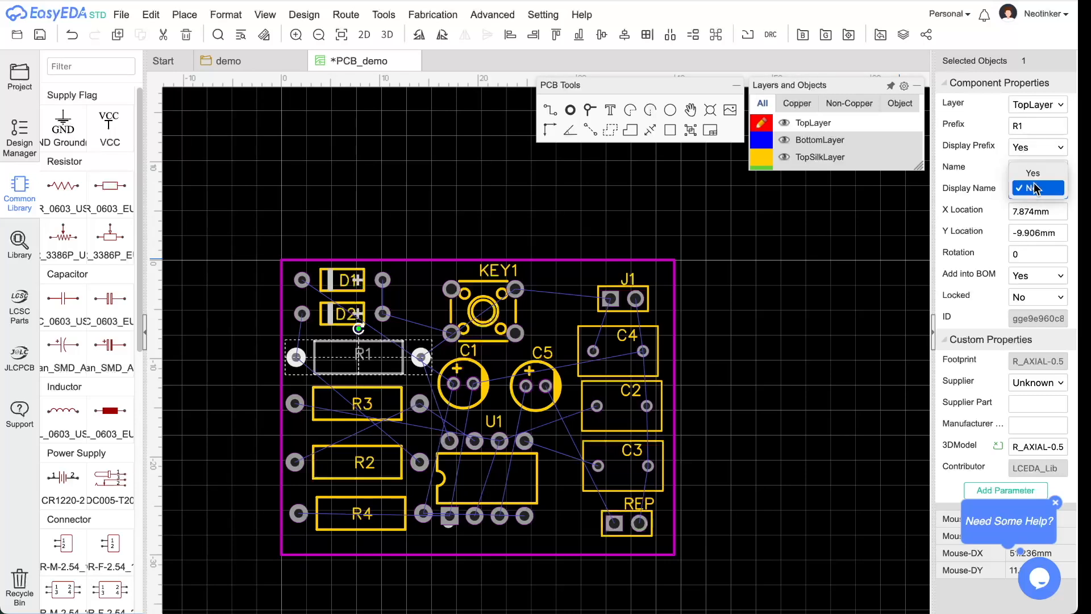
{"action": "left_click", "coordinate": [1035, 170]}
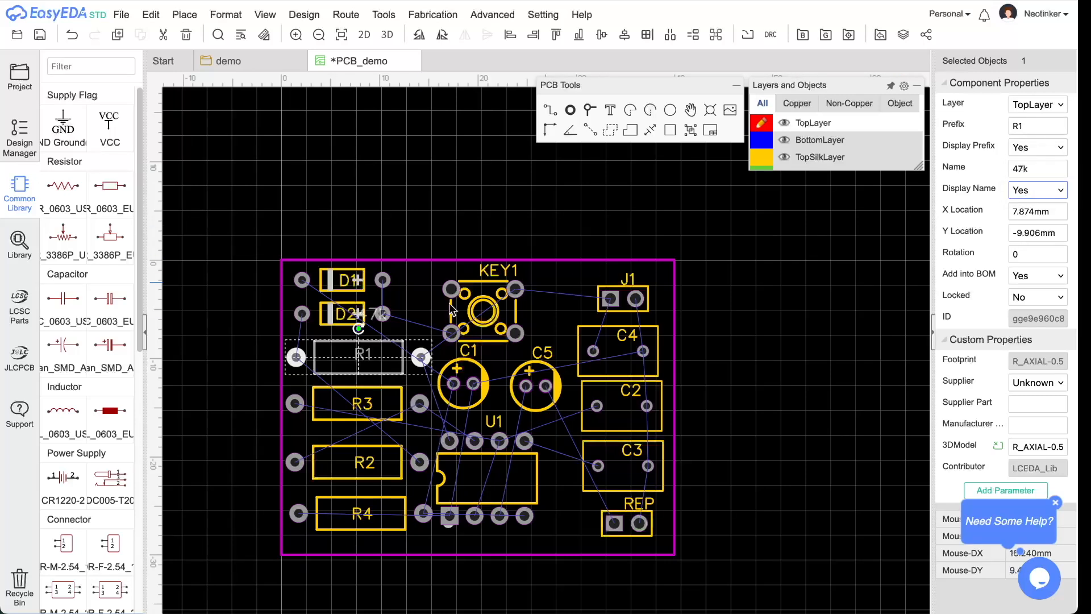
{"action": "left_click_drag", "start_coordinate": [373, 316], "coordinate": [355, 358]}
{"action": "left_click_drag", "start_coordinate": [367, 351], "coordinate": [380, 353]}
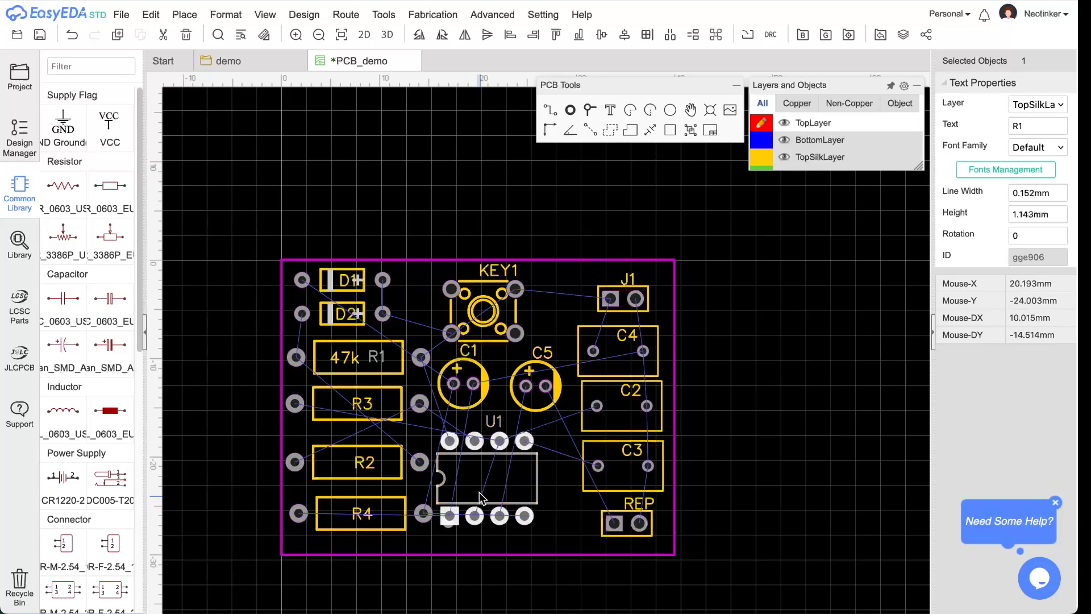
- Nudge U1 and C1 slightly right and down, then select C5
{"action": "left_click_drag", "start_coordinate": [513, 487], "coordinate": [529, 492]}
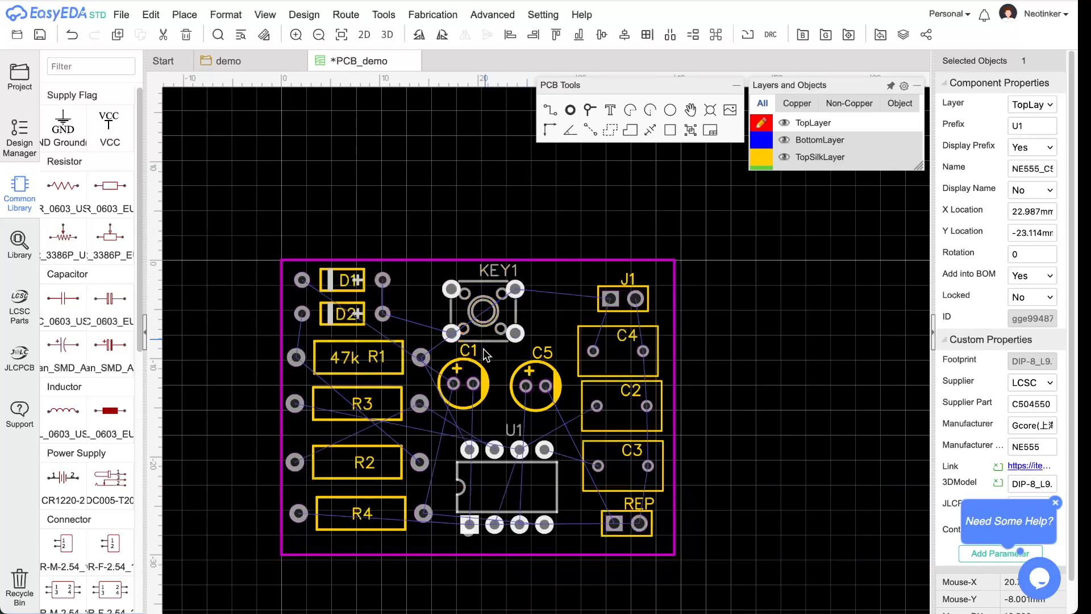
{"action": "left_click_drag", "start_coordinate": [471, 401], "coordinate": [521, 414]}
{"action": "left_click", "coordinate": [524, 408]}
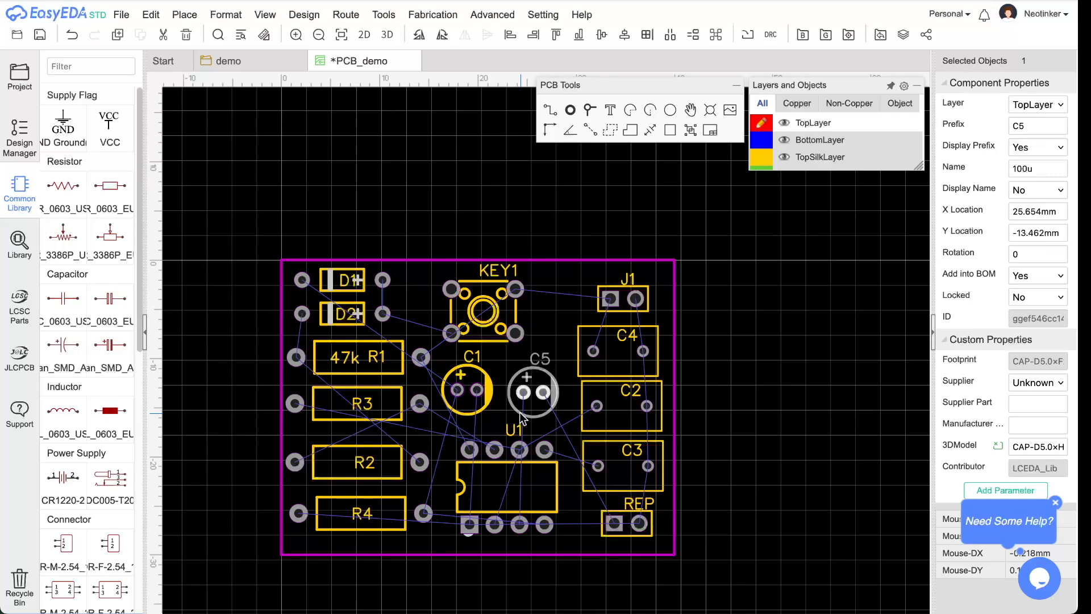
{"action": "mouse_move", "coordinate": [761, 128]}
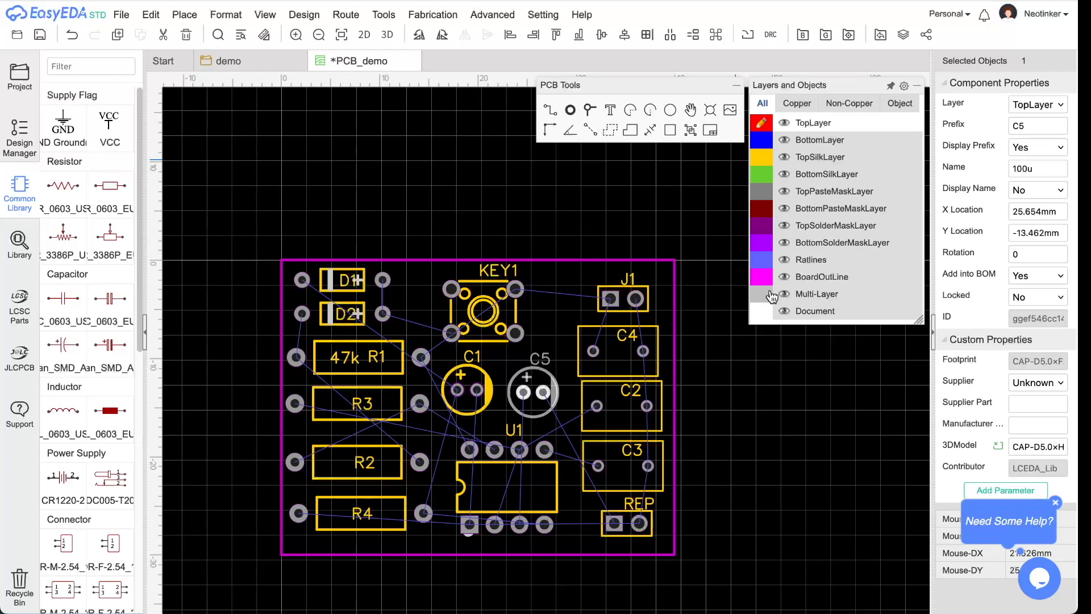
- On the bottom layer, route copper tracks from D2 to KEY1 and from D1 to D2
{"action": "left_click", "coordinate": [763, 140]}
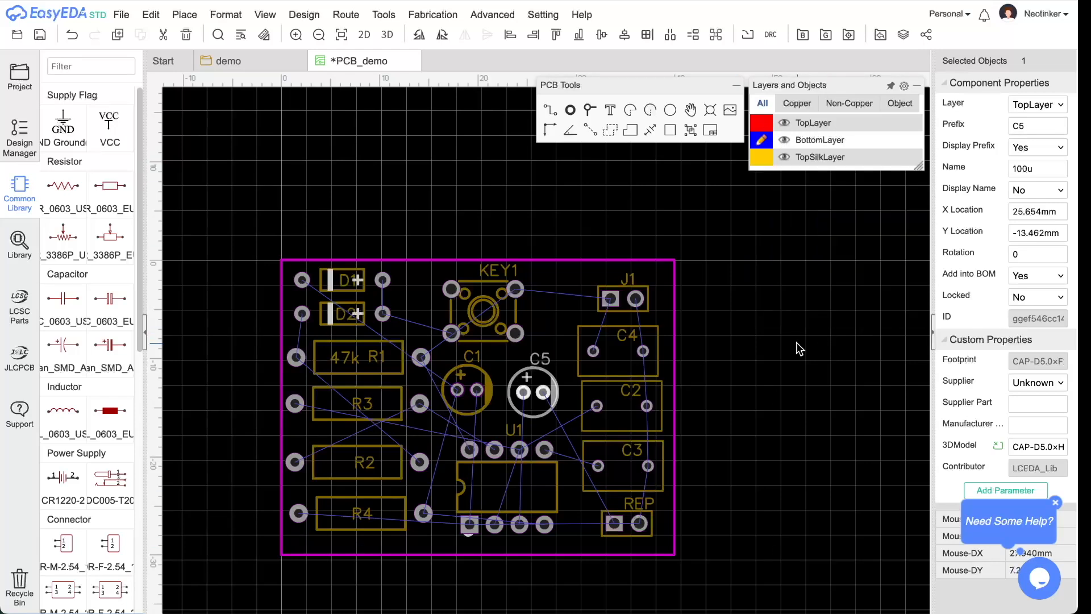
{"action": "left_click", "coordinate": [551, 117]}
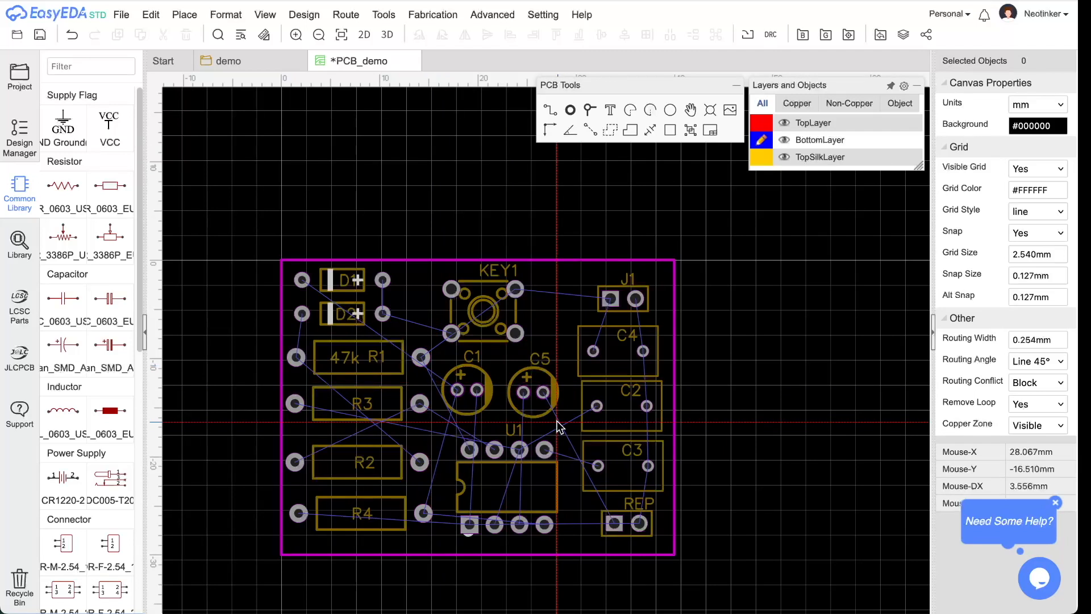
{"action": "left_click", "coordinate": [384, 314]}
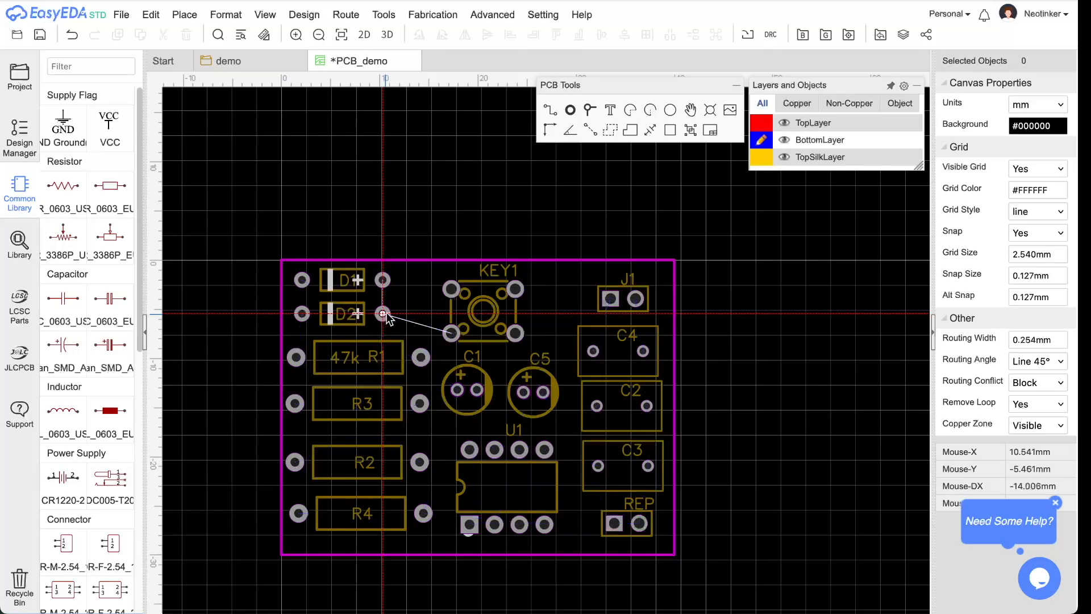
{"action": "left_click", "coordinate": [453, 335]}
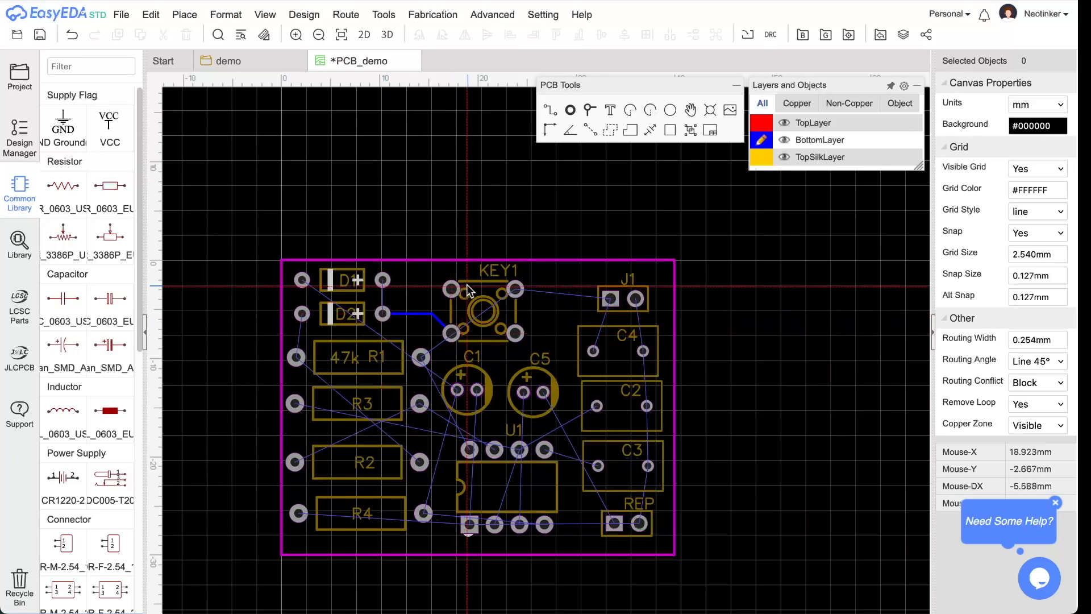
{"action": "left_click", "coordinate": [383, 281]}
{"action": "left_click", "coordinate": [383, 313]}
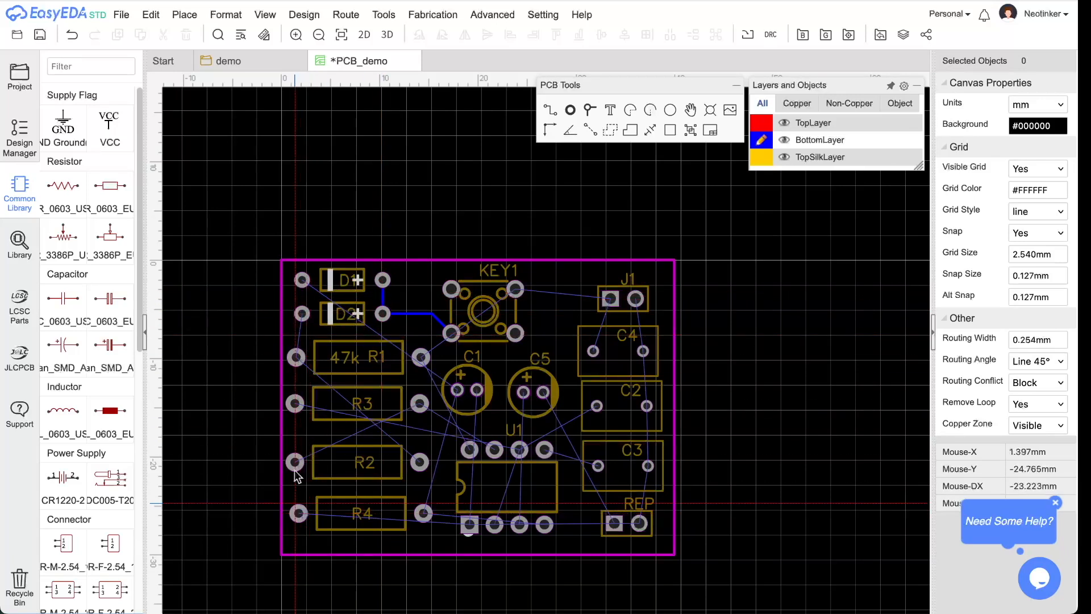
- Route bottom tracks D2–R1 and R1–R2 diagonally, then make TopLayer the active layer
{"action": "left_click", "coordinate": [301, 314]}
{"action": "left_click", "coordinate": [297, 358]}
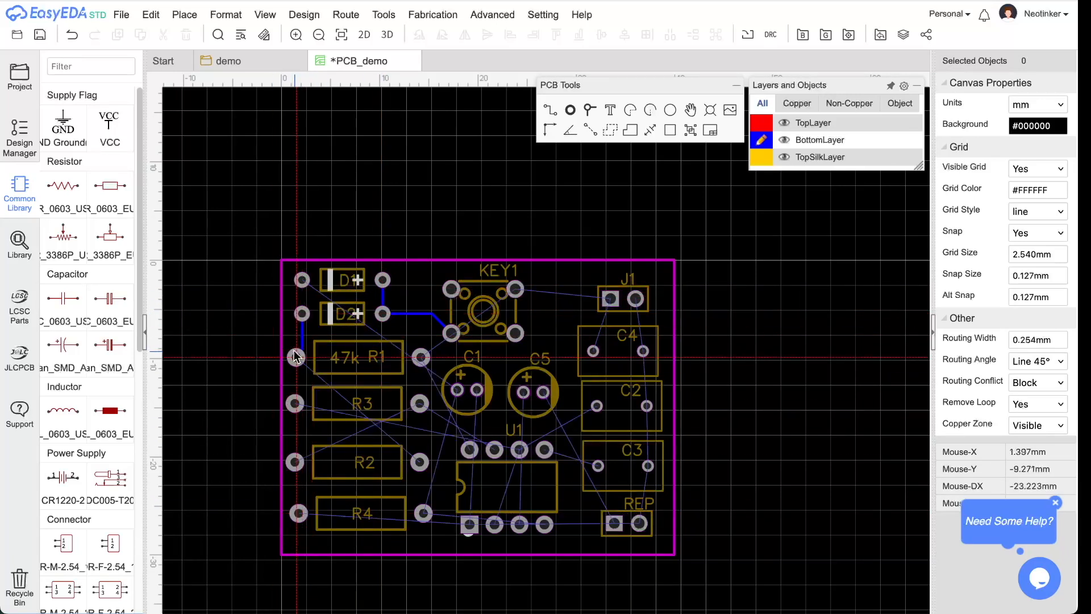
{"action": "left_click", "coordinate": [295, 359]}
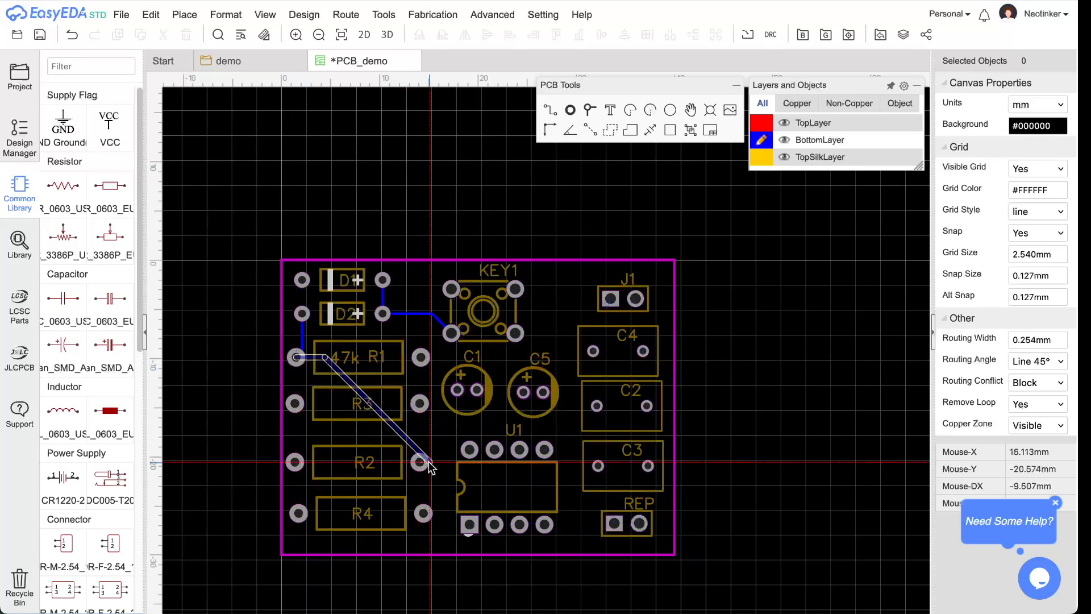
{"action": "left_click", "coordinate": [420, 463]}
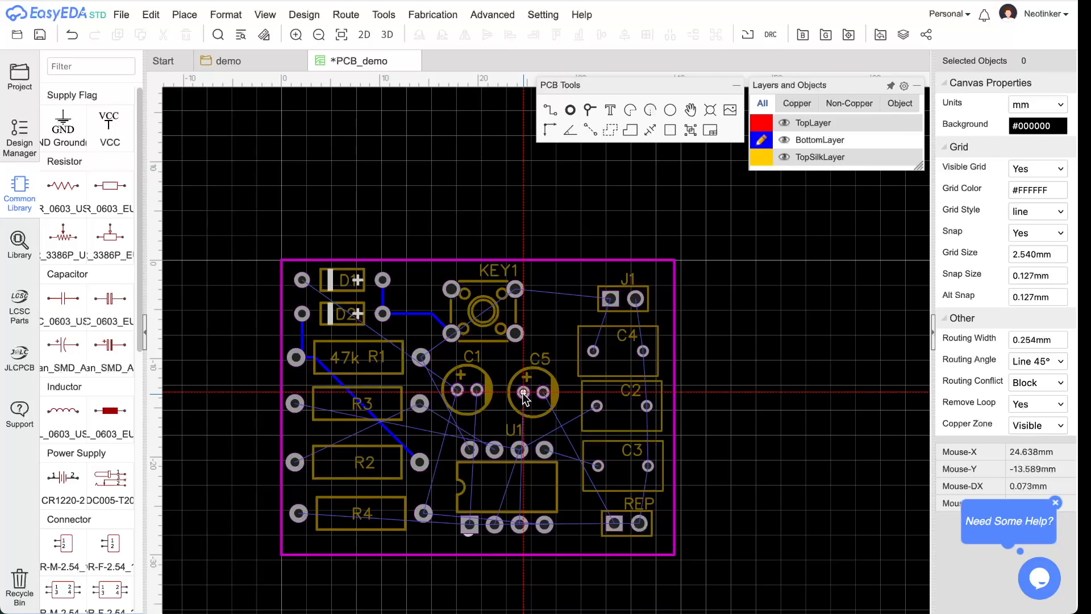
{"action": "left_click", "coordinate": [764, 125]}
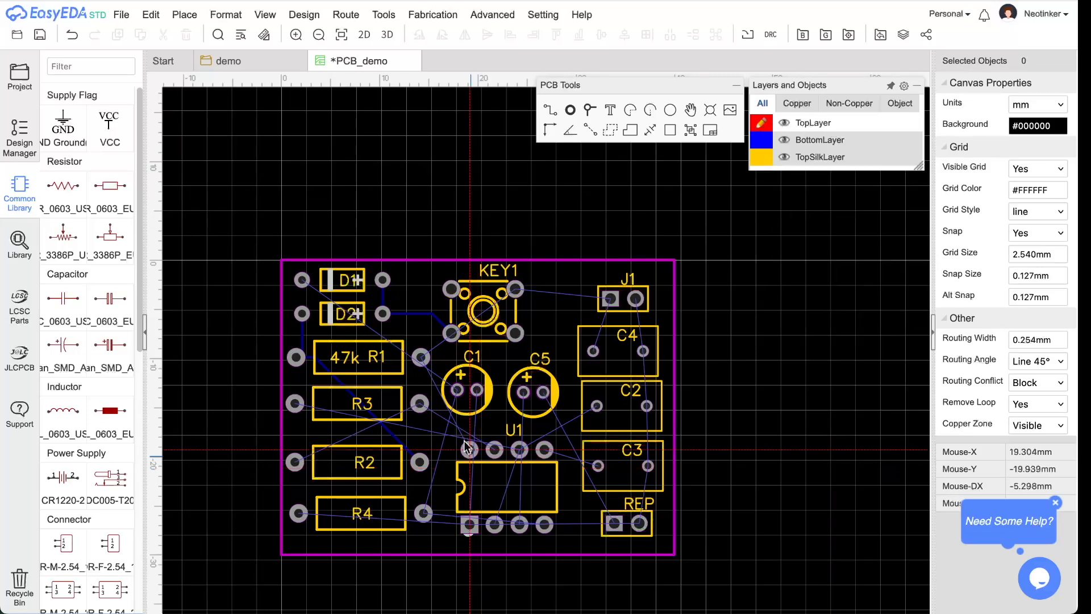
- Route a top-layer track diagonally from D1's left pad to C1's left pad
{"action": "left_click", "coordinate": [302, 280]}
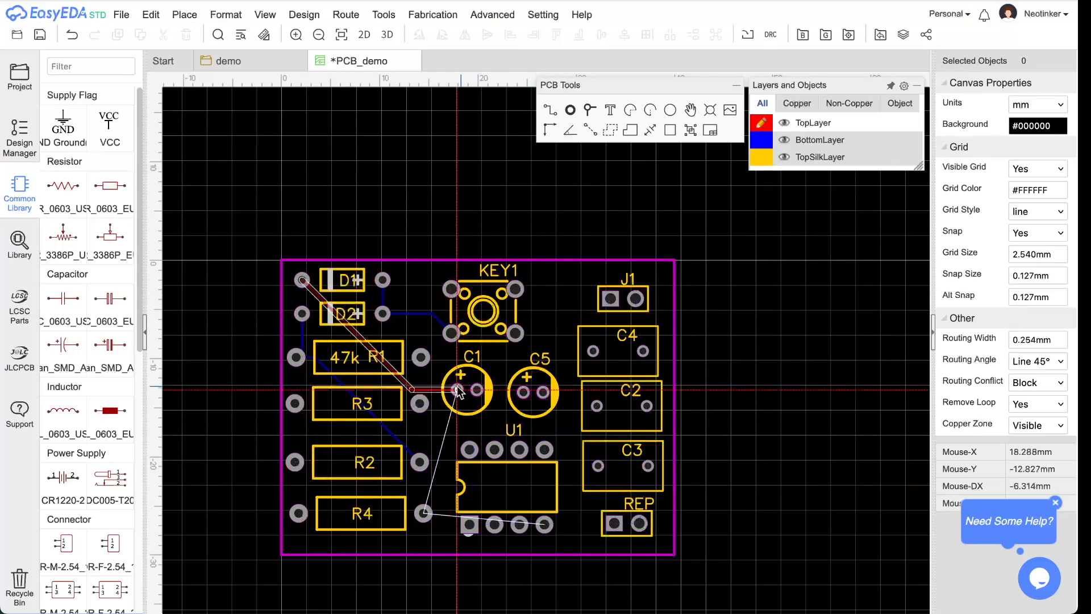
{"action": "left_click", "coordinate": [457, 388]}
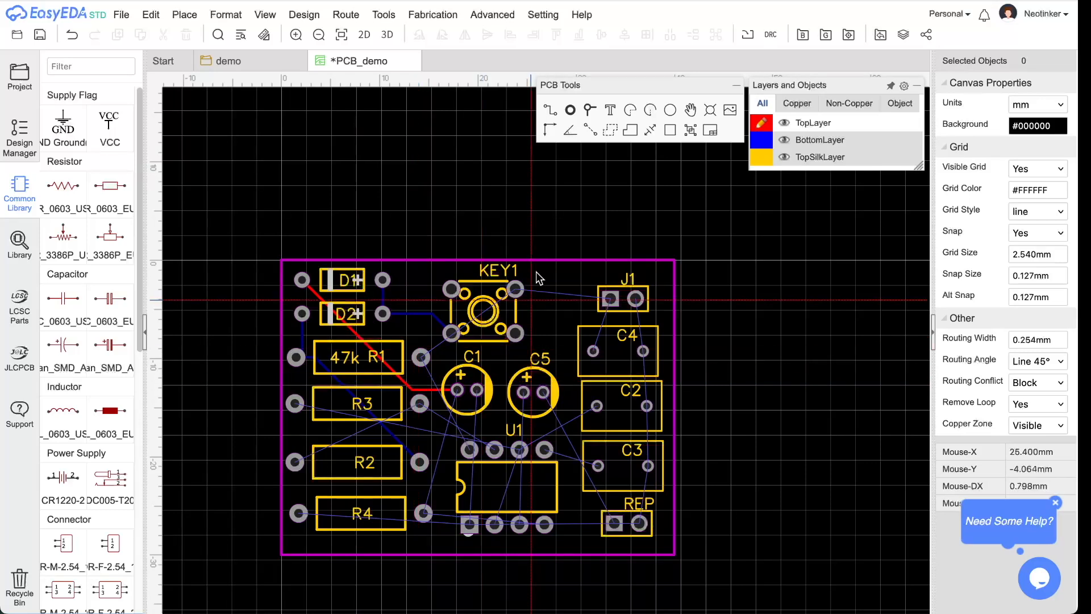
{"action": "left_click", "coordinate": [591, 112]}
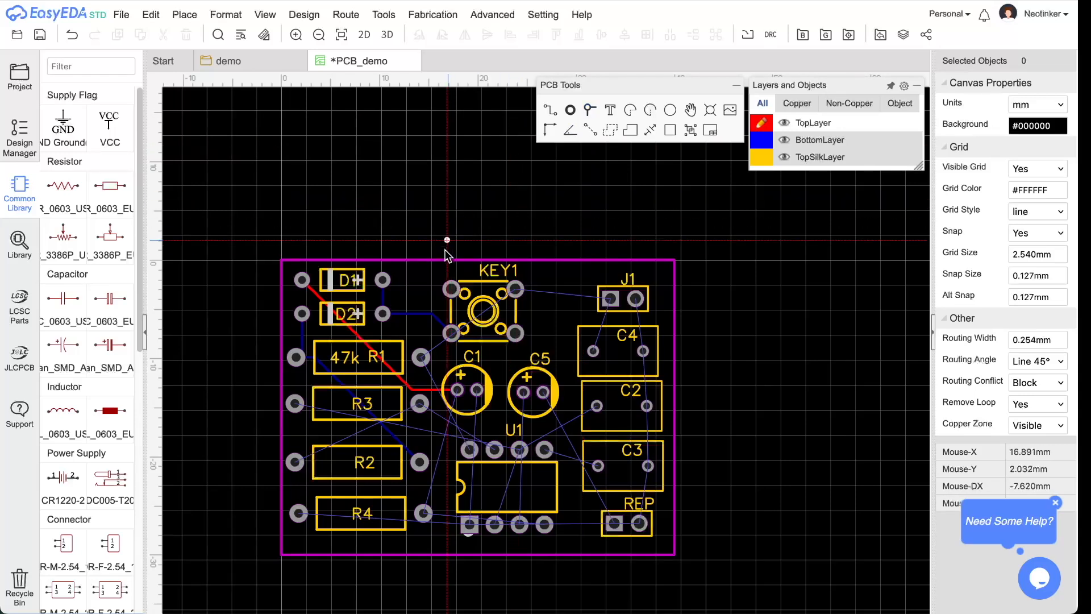
- Place a trial via left of KEY1, delete it again, and bring up the Route menu
{"action": "left_click", "coordinate": [418, 279]}
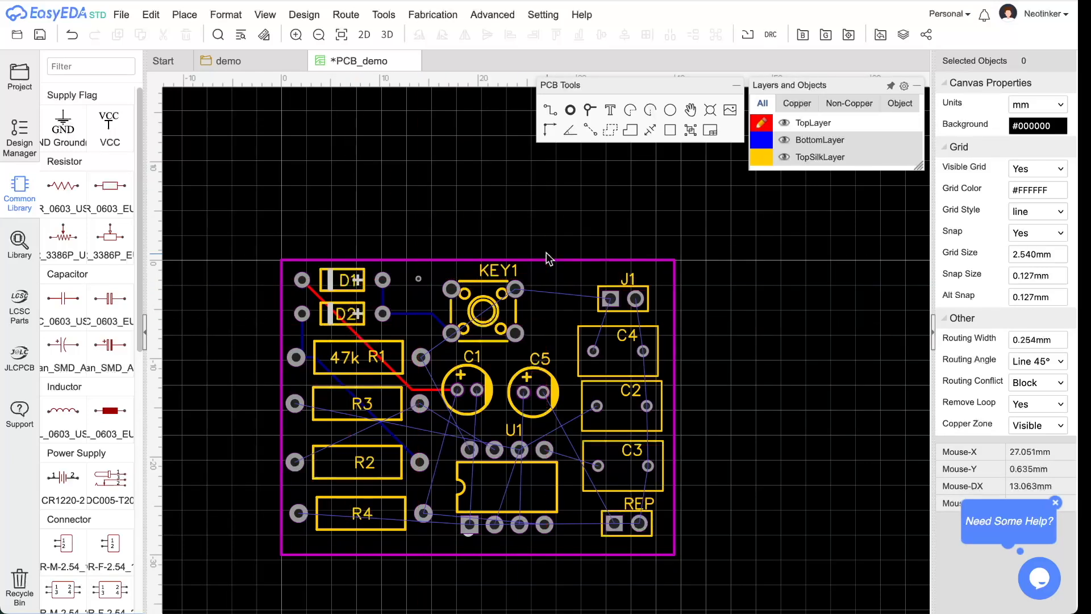
{"action": "left_click", "coordinate": [419, 280]}
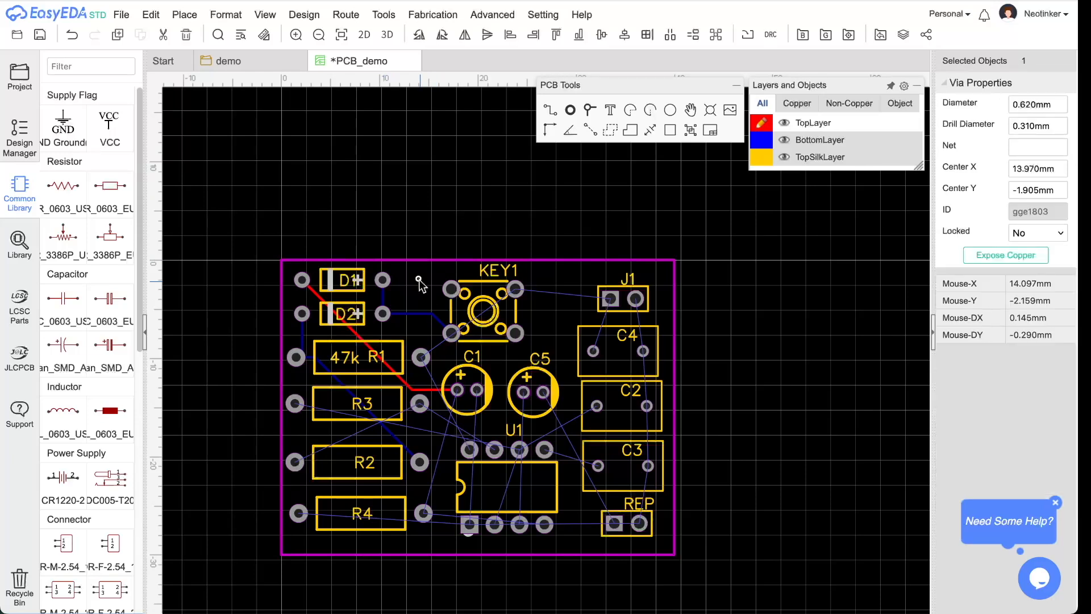
{"action": "key", "text": "Delete"}
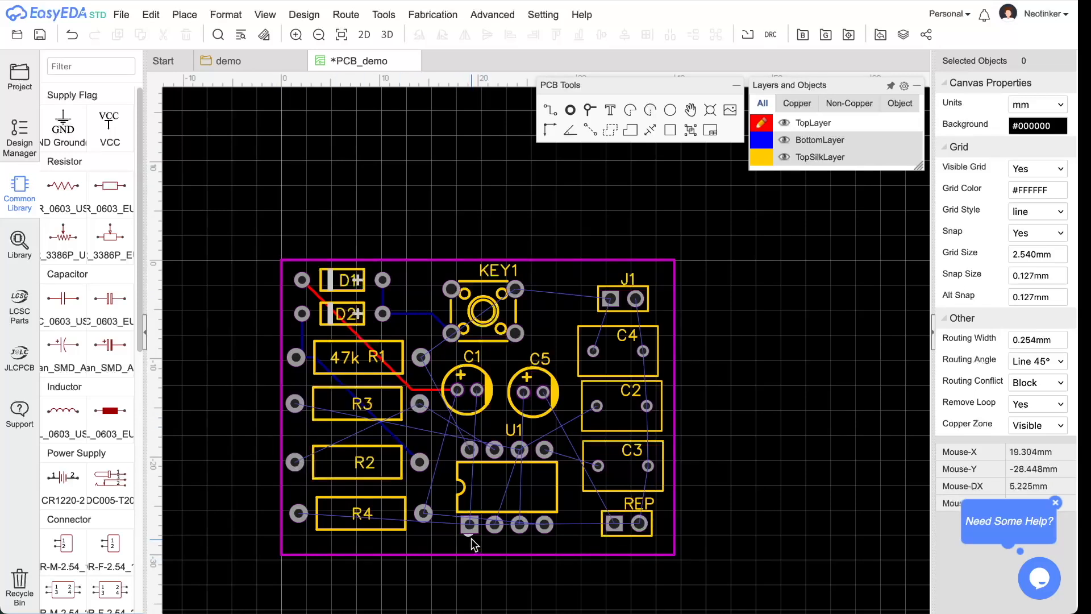
{"action": "left_click", "coordinate": [330, 15]}
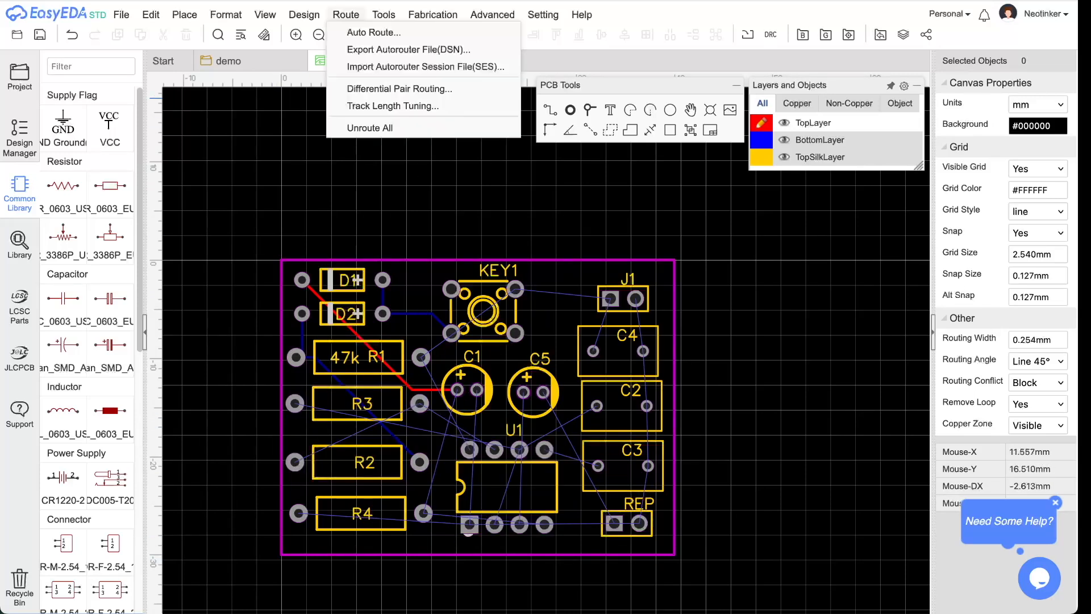
- Auto-route both copper layers, completing all 36 connections with no vias
{"action": "left_click", "coordinate": [354, 36]}
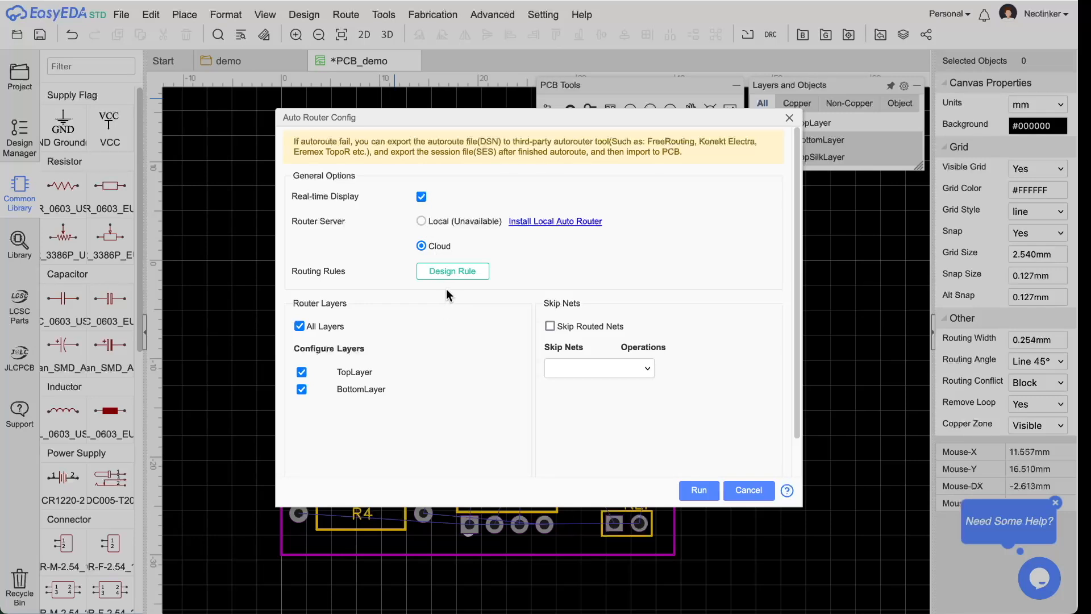
{"action": "left_click", "coordinate": [695, 490]}
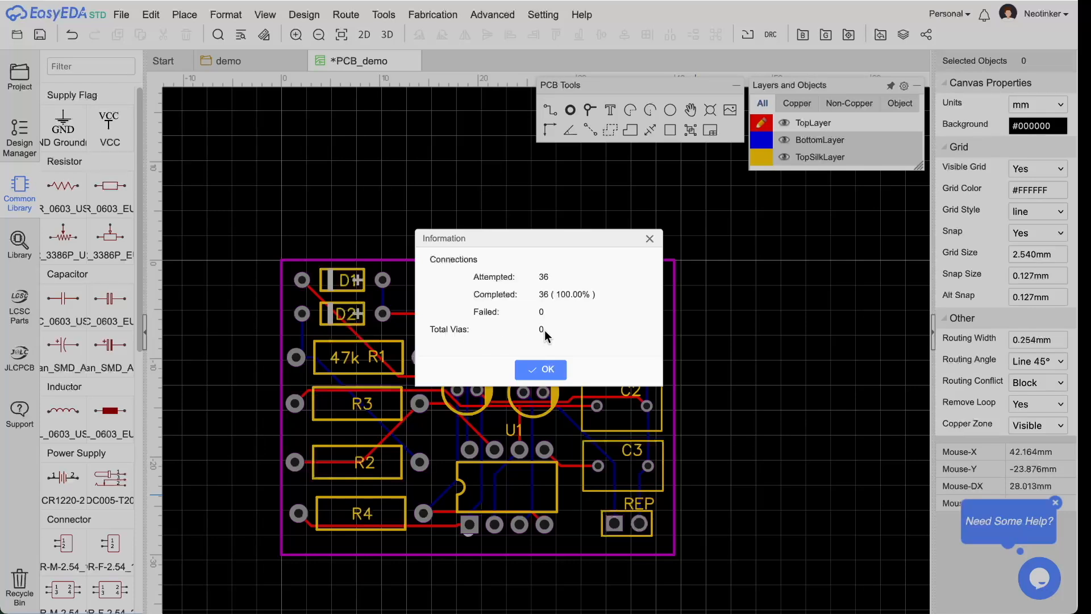
{"action": "left_click", "coordinate": [547, 370]}
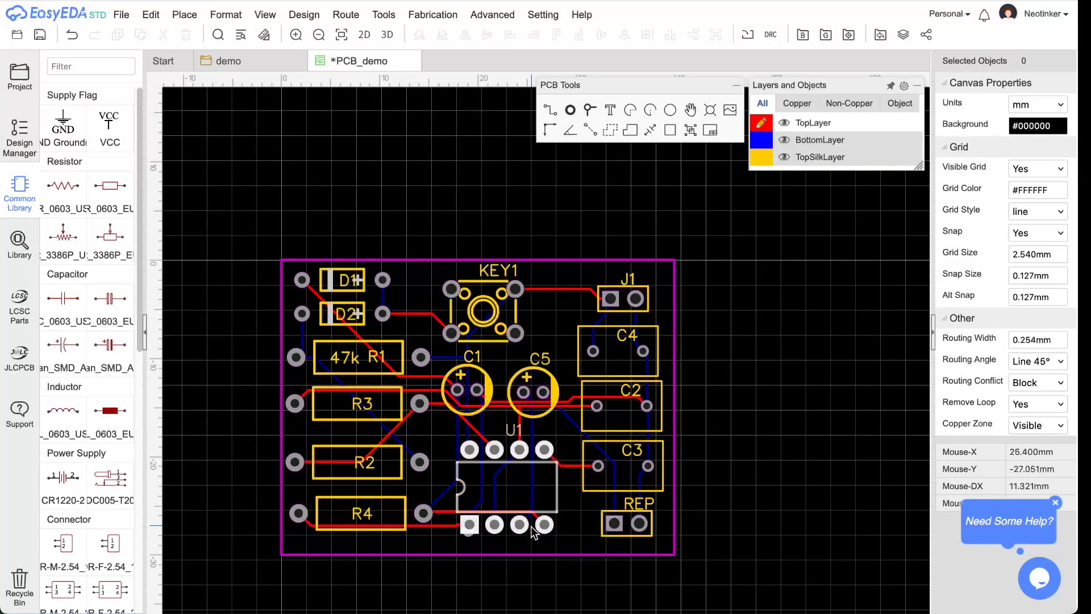
- Bring up the Design menu containing the Design Rule settings
{"action": "mouse_move", "coordinate": [604, 612]}
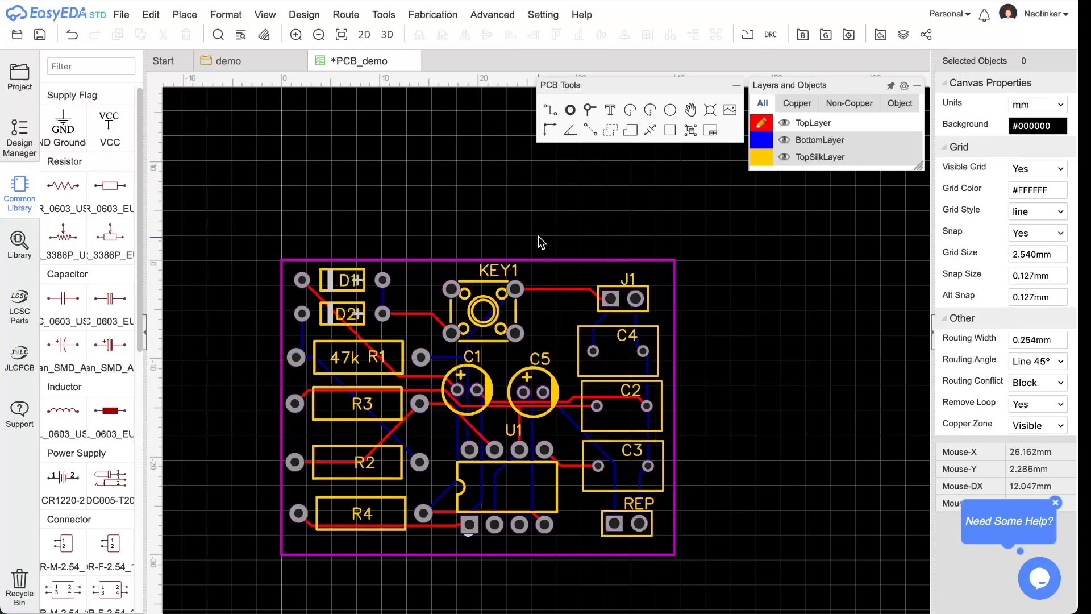
{"action": "mouse_move", "coordinate": [316, 21]}
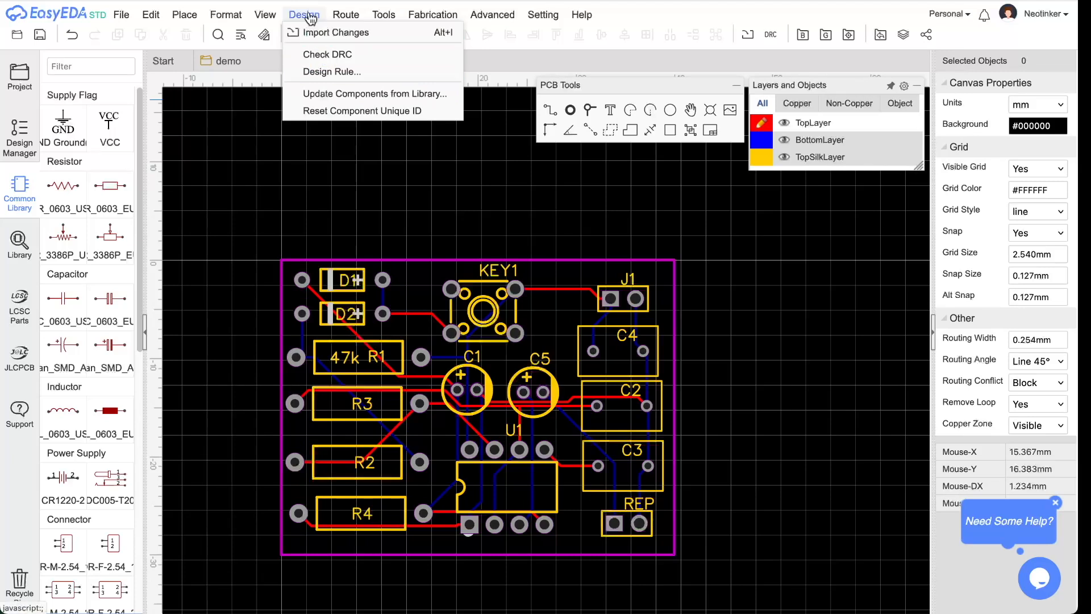
- Set the Default design rule's track width and clearance both to 0.500 mm
{"action": "left_click", "coordinate": [352, 72]}
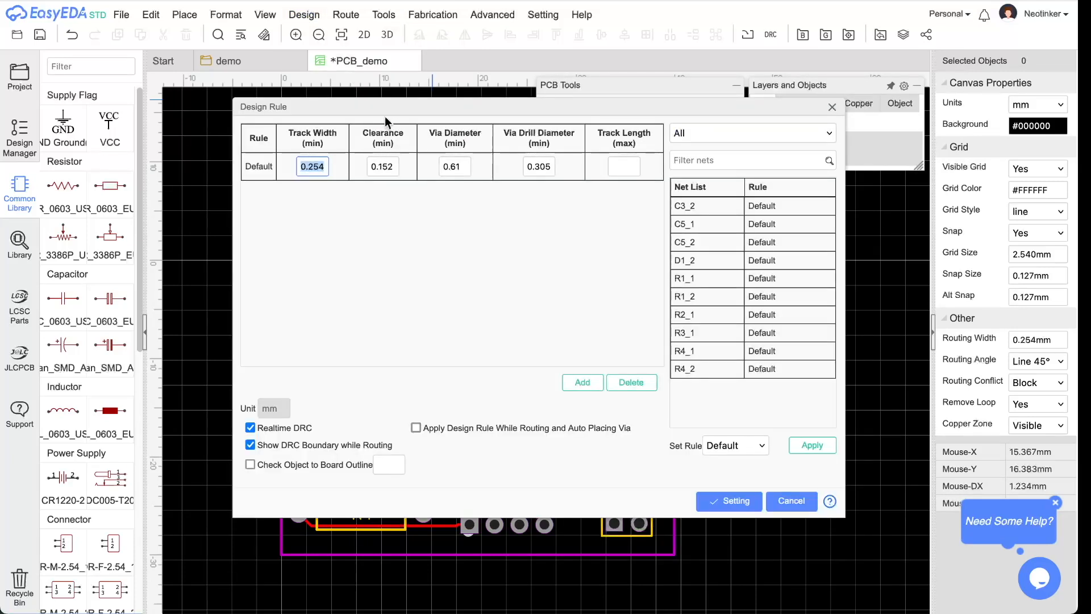
{"action": "left_click_drag", "start_coordinate": [387, 109], "coordinate": [399, 149]}
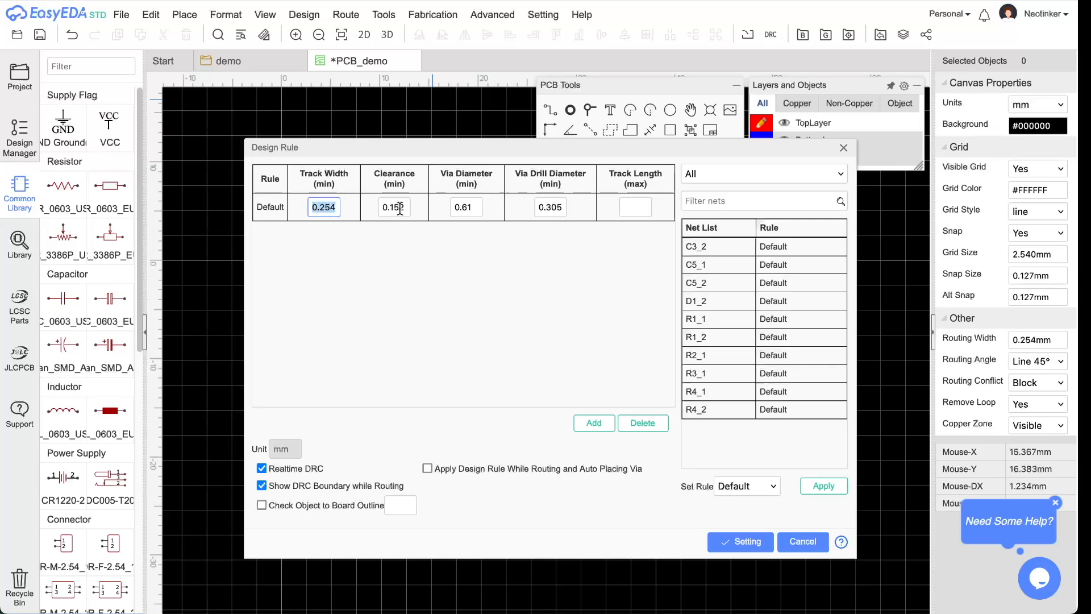
{"action": "double_click", "coordinate": [464, 207]}
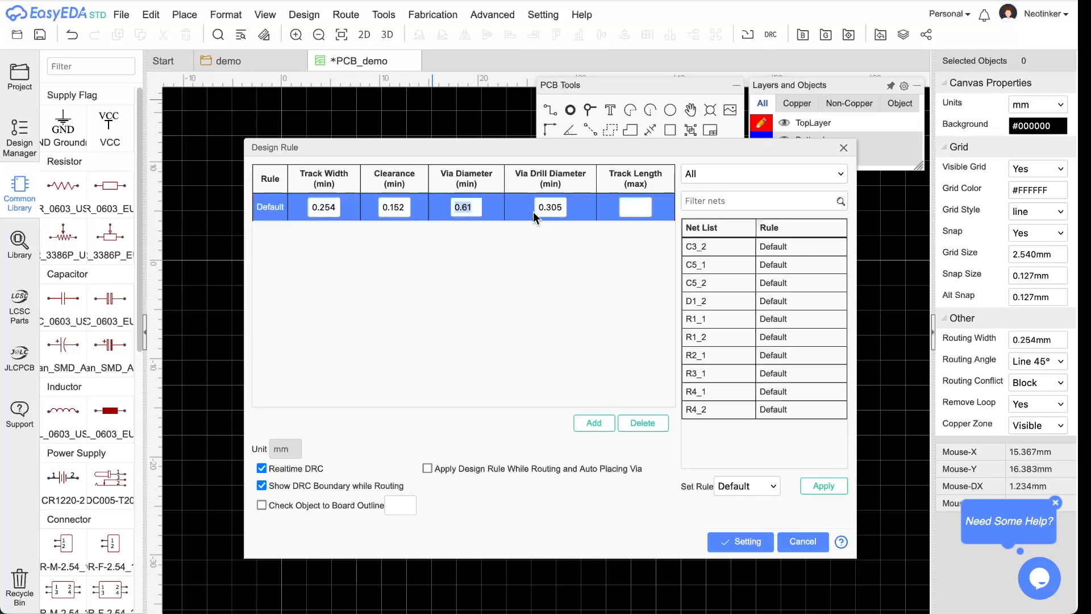
{"action": "left_click", "coordinate": [525, 260]}
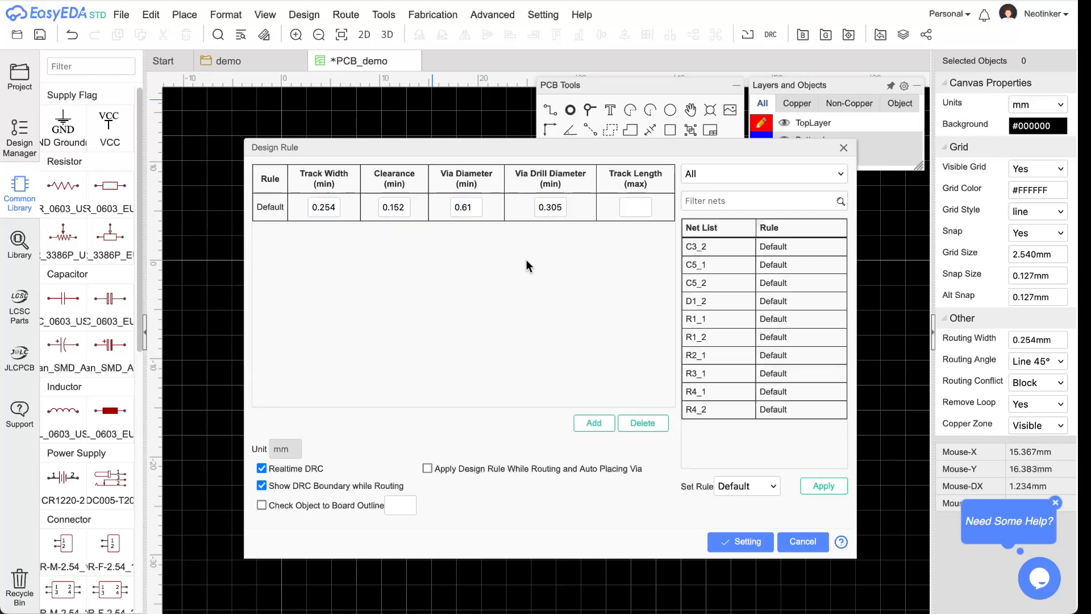
{"action": "double_click", "coordinate": [321, 208]}
{"action": "left_click", "coordinate": [324, 208]}
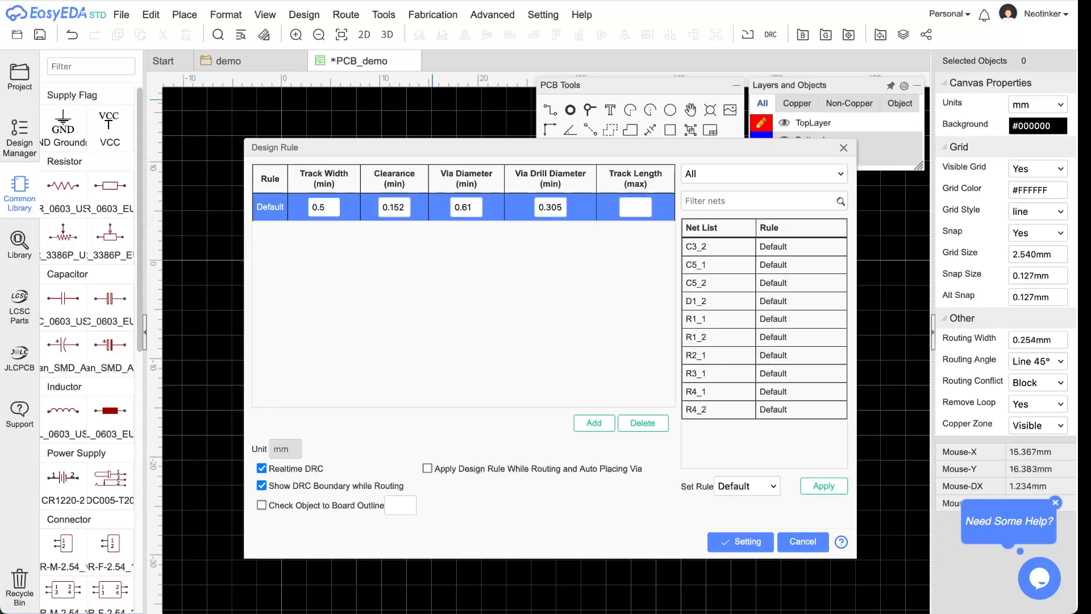
{"action": "left_click", "coordinate": [381, 211]}
{"action": "left_click_drag", "start_coordinate": [388, 208], "coordinate": [414, 207]}
{"action": "type", "text": "5"}
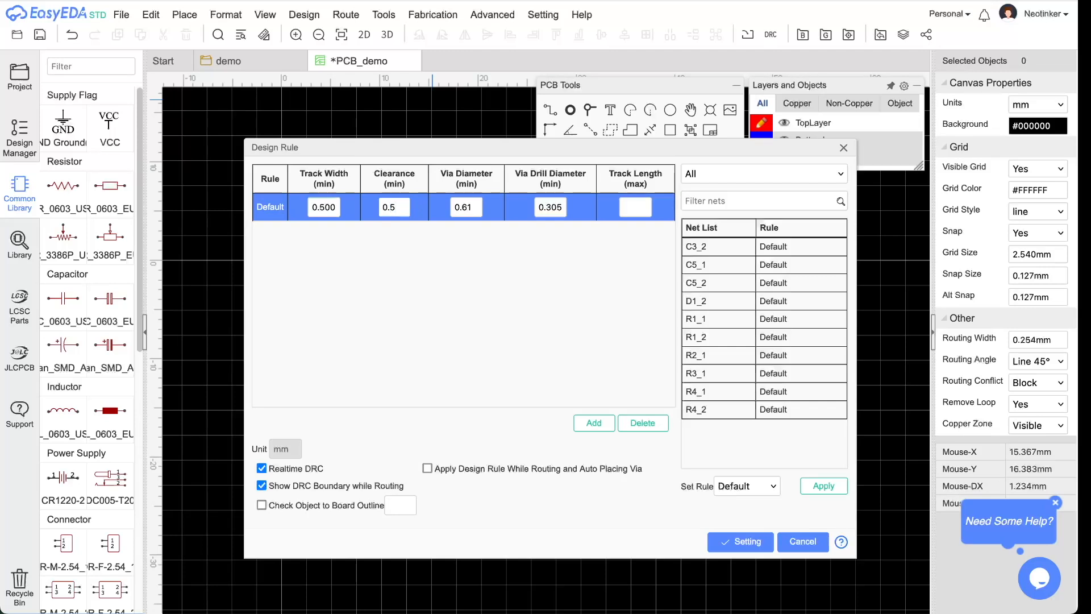
{"action": "double_click", "coordinate": [473, 207]}
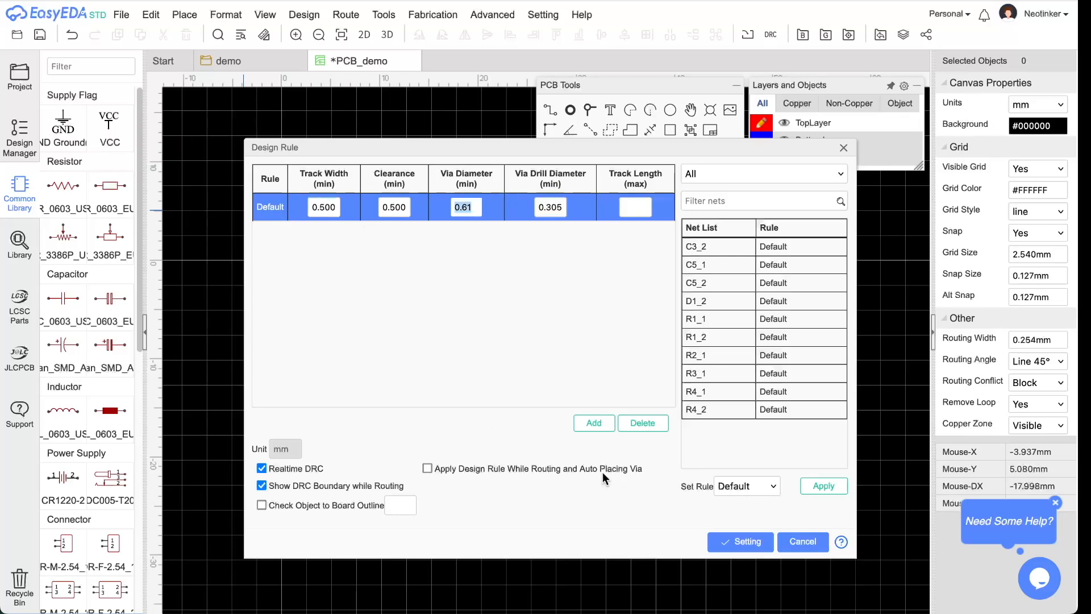
- Save the 0.500 mm design rules and re-run the auto-router, tracing all 36 connections
{"action": "left_click", "coordinate": [741, 543]}
{"action": "mouse_move", "coordinate": [306, 23]}
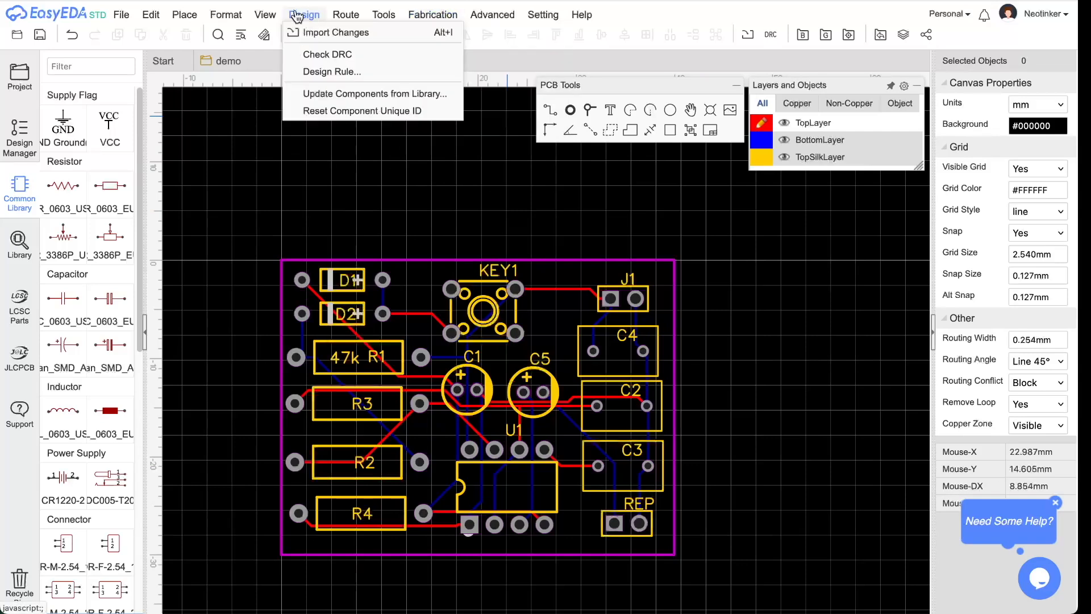
{"action": "left_click", "coordinate": [354, 32]}
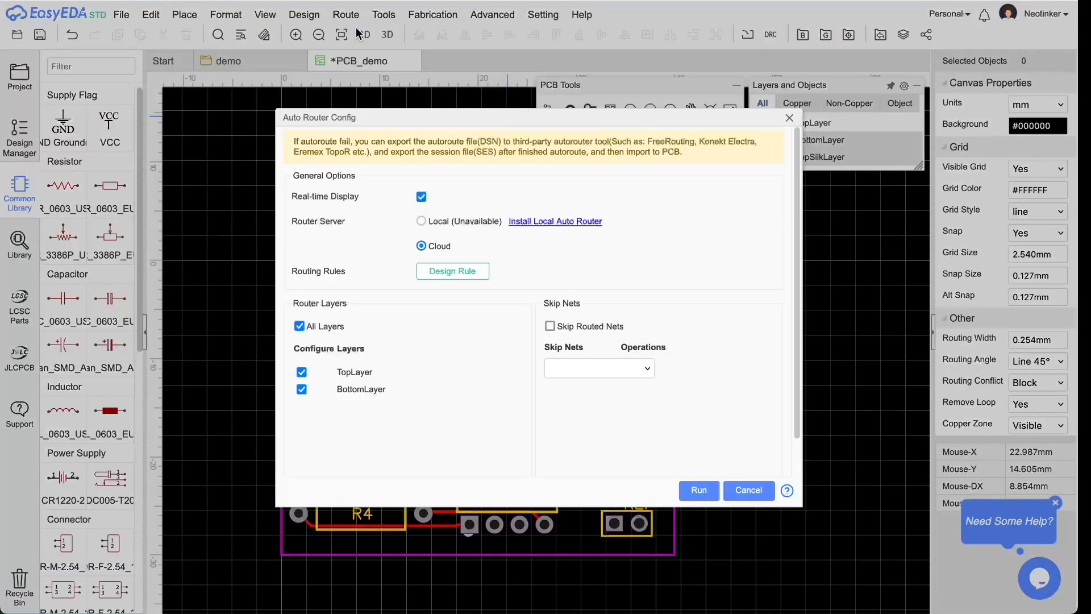
{"action": "left_click", "coordinate": [699, 490]}
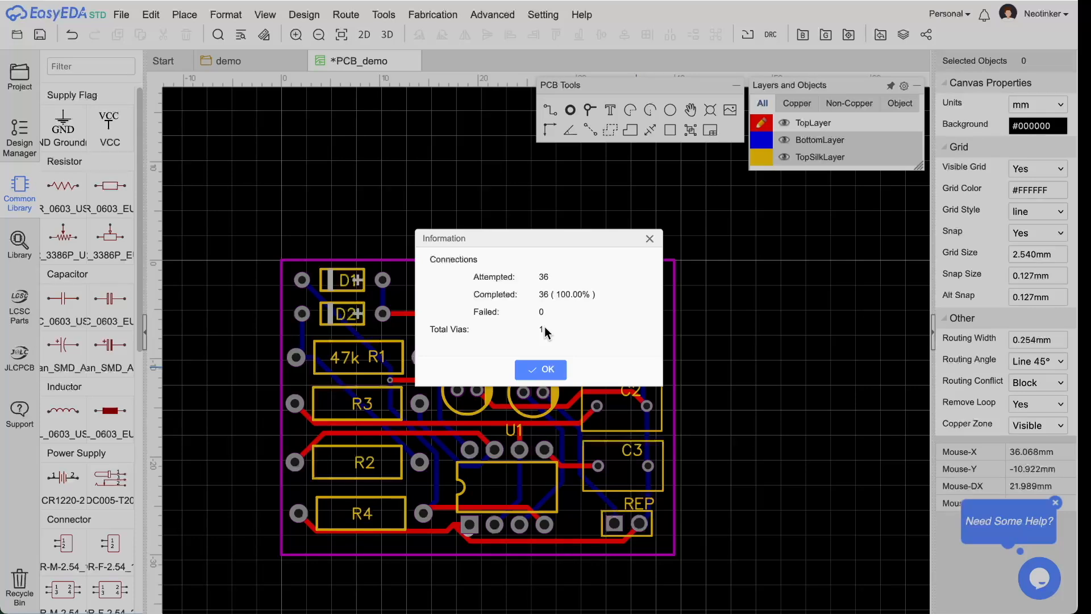
{"action": "left_click", "coordinate": [542, 370]}
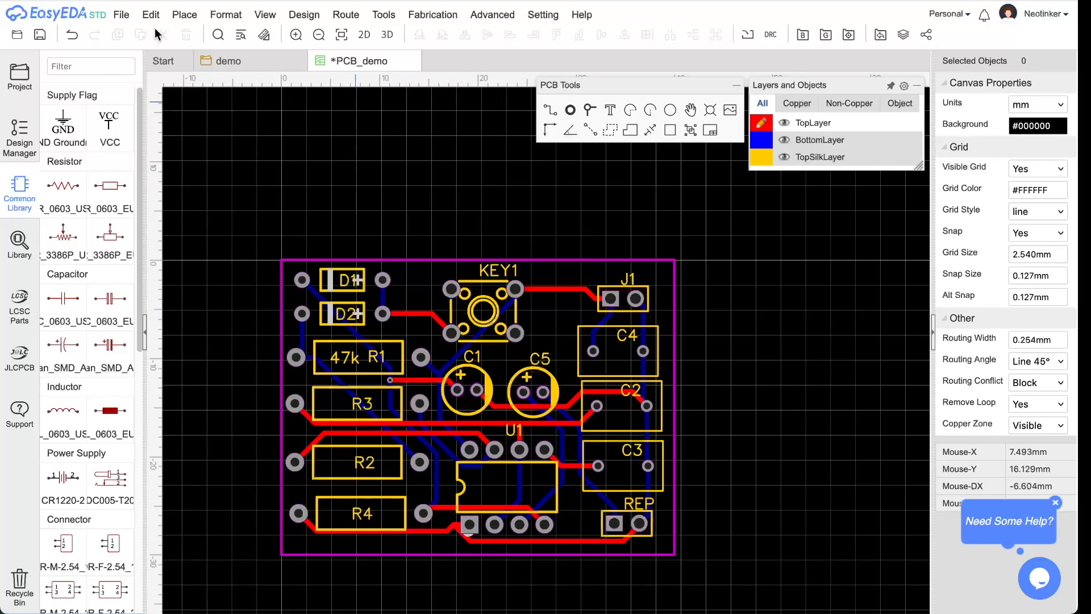
- Save the routed PCB_demo board and bring up the Fabrication menu
{"action": "left_click", "coordinate": [38, 35]}
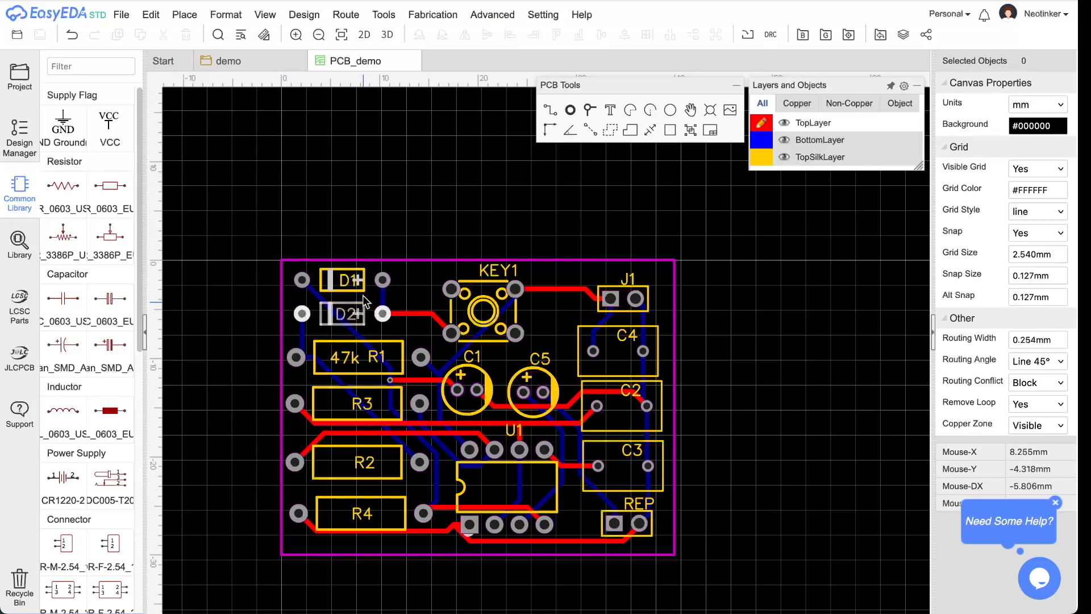
{"action": "left_click", "coordinate": [441, 14]}
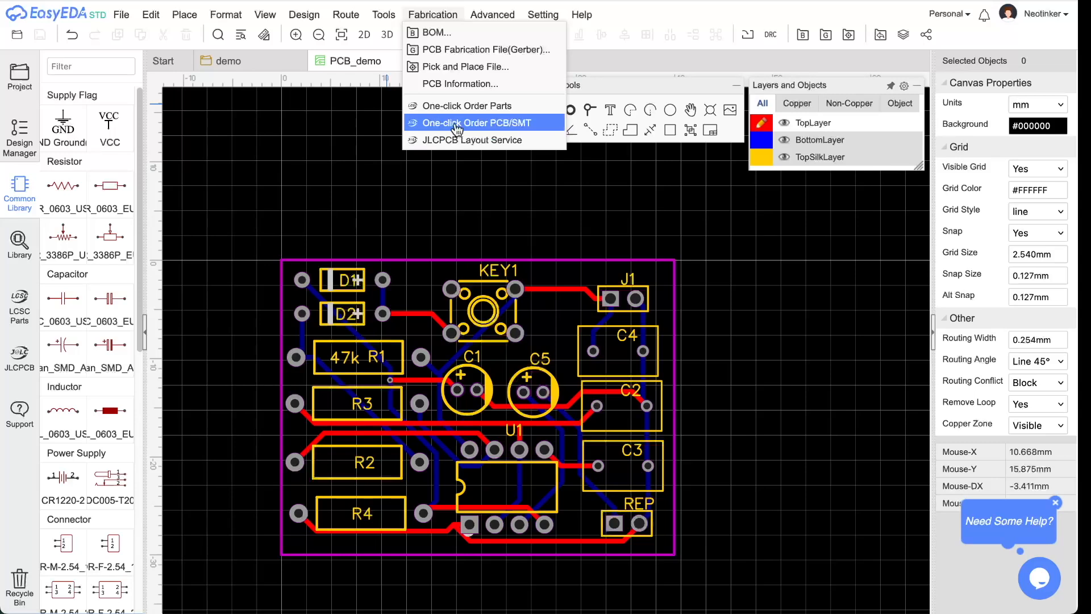
- Start One-click Order PCB/SMT and pass the DRC check with 0 errors
{"action": "left_click", "coordinate": [534, 125]}
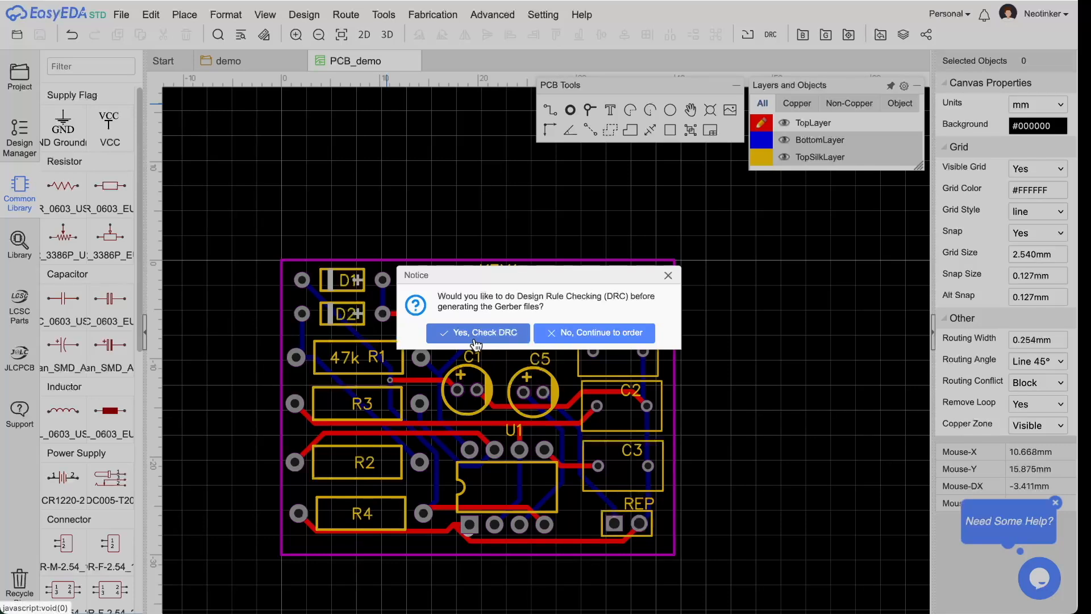
{"action": "left_click", "coordinate": [508, 338]}
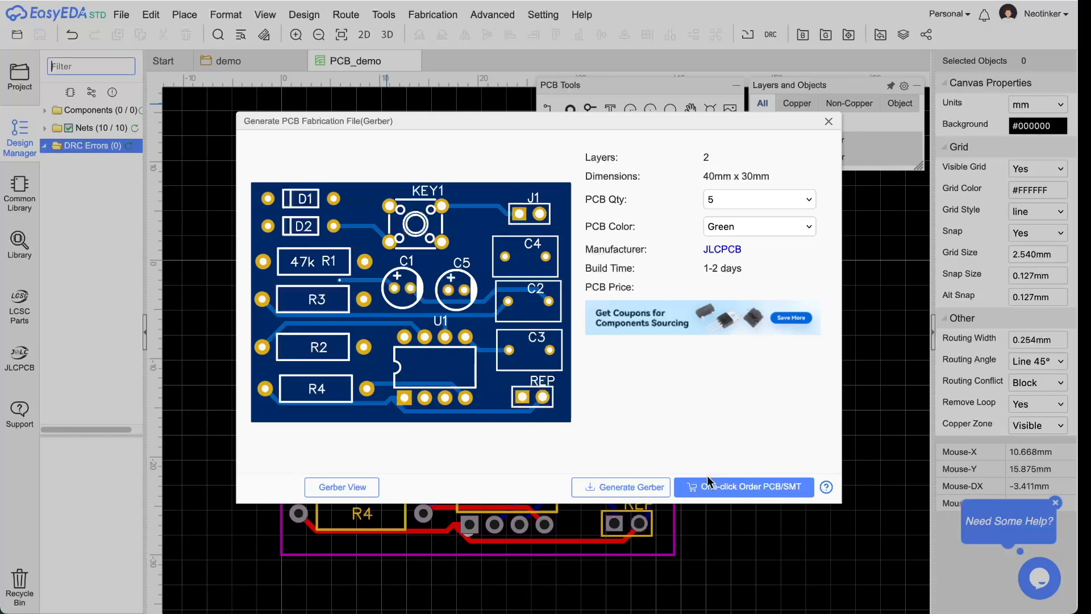
- Send the board's Gerber, pick-and-place and BOM data to JLCPCB for ordering
{"action": "left_click", "coordinate": [739, 489]}
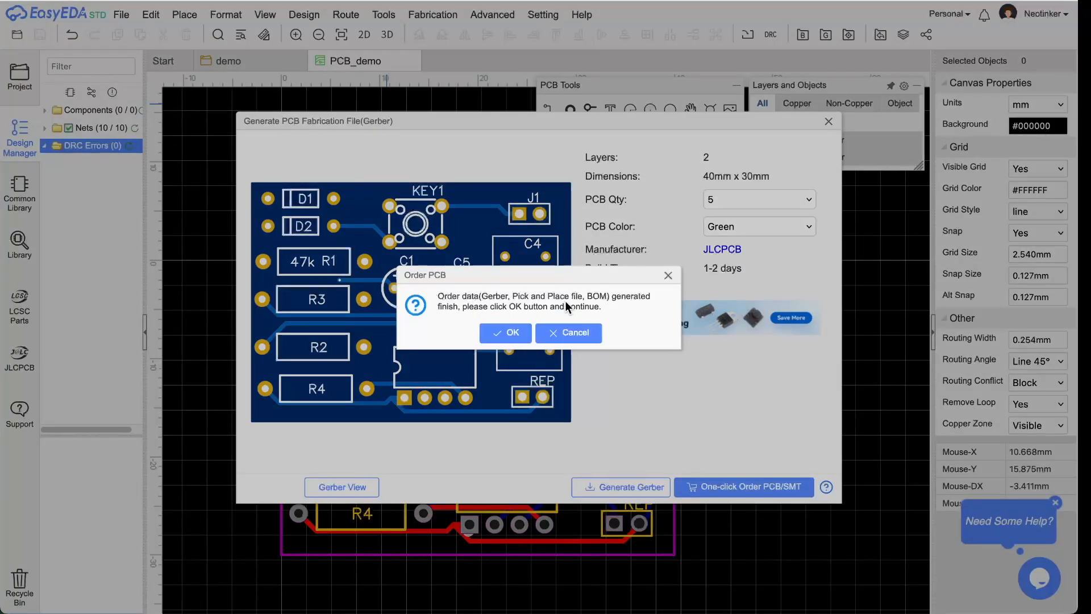
{"action": "left_click", "coordinate": [509, 335]}
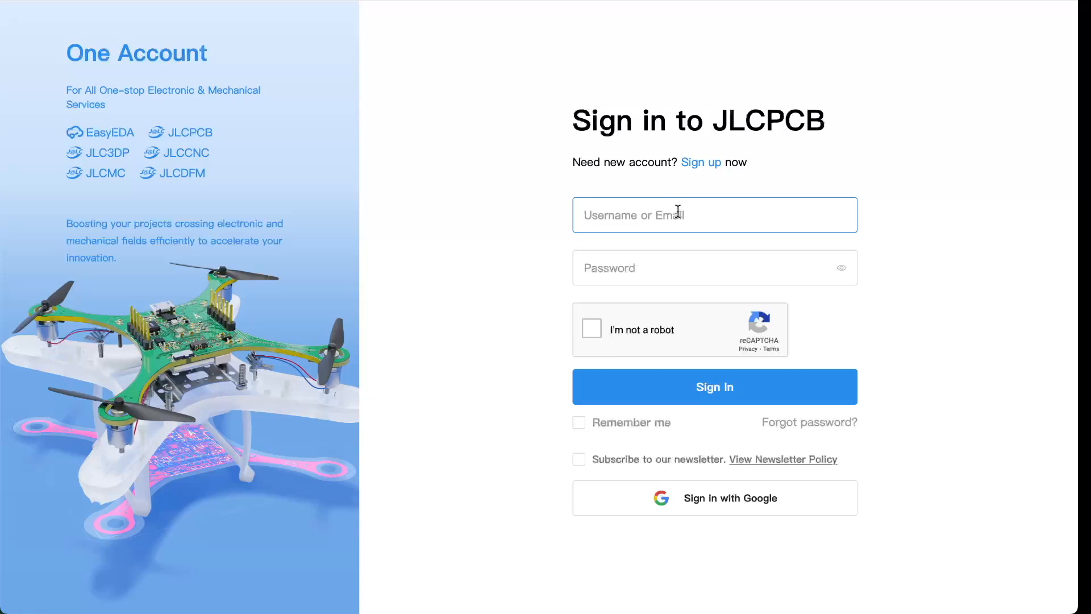
- Enter the account e-mail and password on the JLCPCB login form
{"action": "key", "text": "Tab"}
{"action": "type", "text": "••••••"}
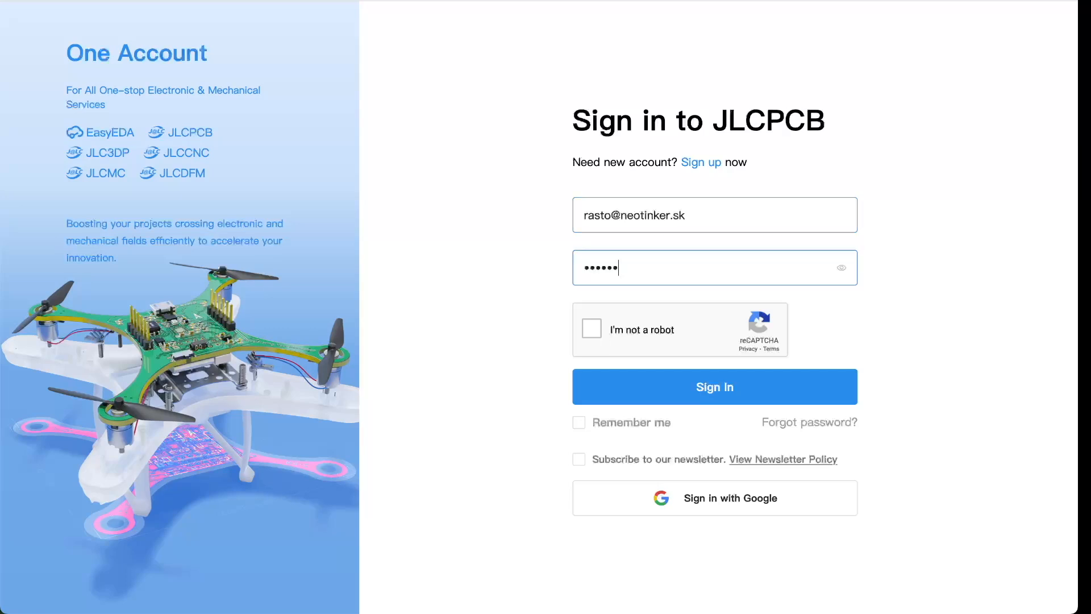
{"action": "type", "text": "•••••"}
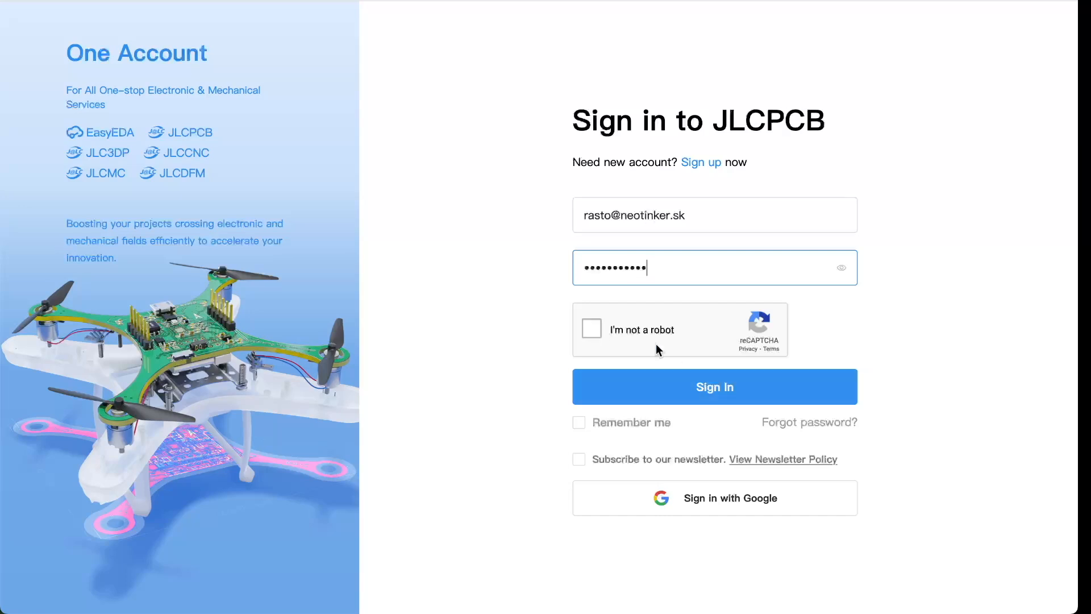
- Pass the bridge-picture check by marking the four bridge images, then sign in
{"action": "left_click", "coordinate": [599, 331]}
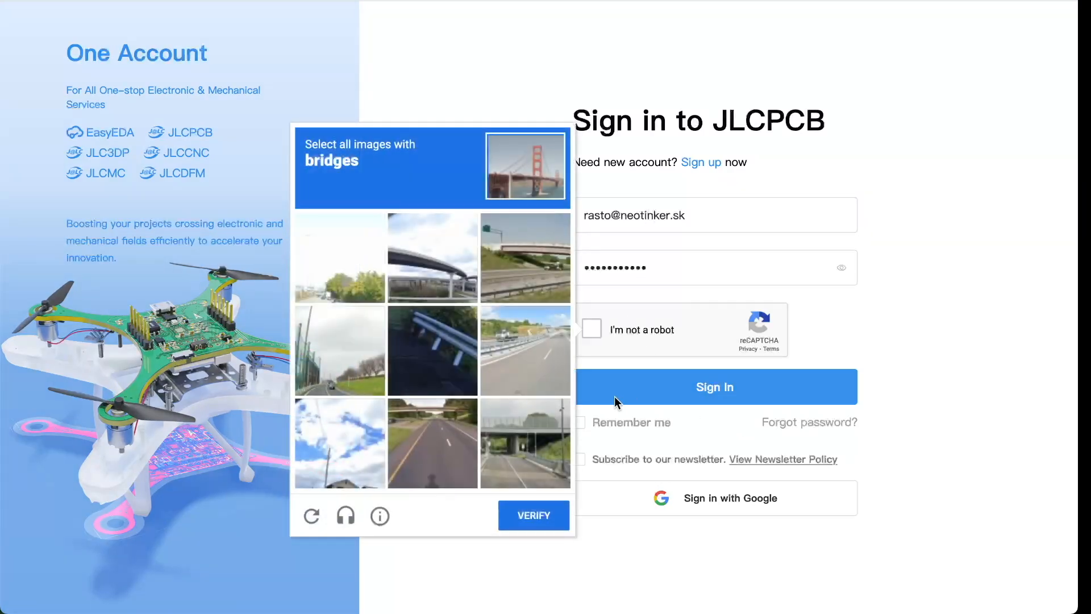
{"action": "left_click", "coordinate": [407, 266]}
{"action": "left_click", "coordinate": [544, 256]}
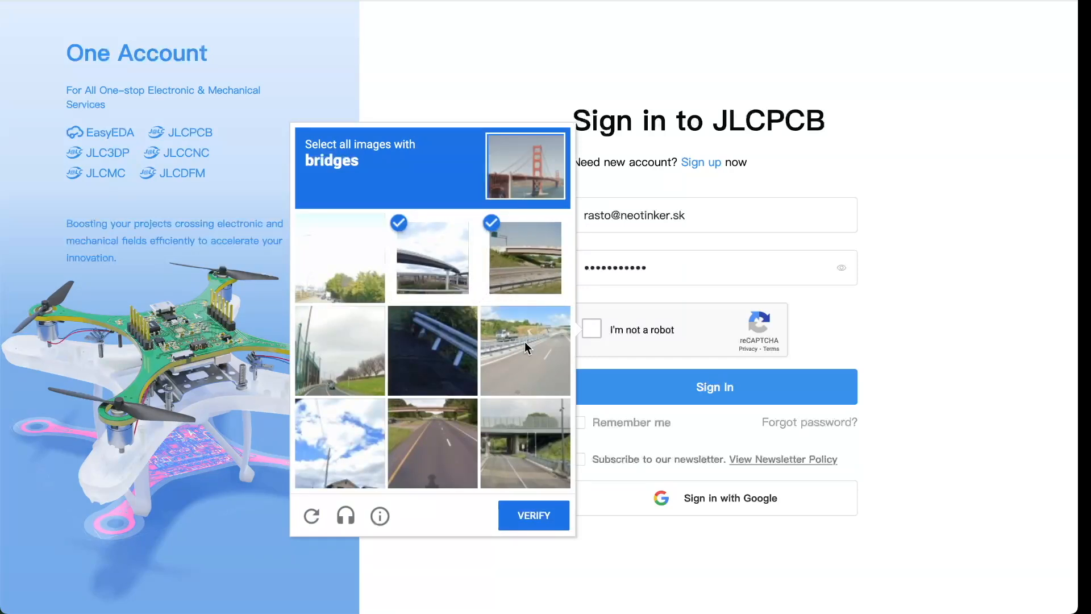
{"action": "left_click", "coordinate": [519, 437]}
{"action": "left_click", "coordinate": [432, 427]}
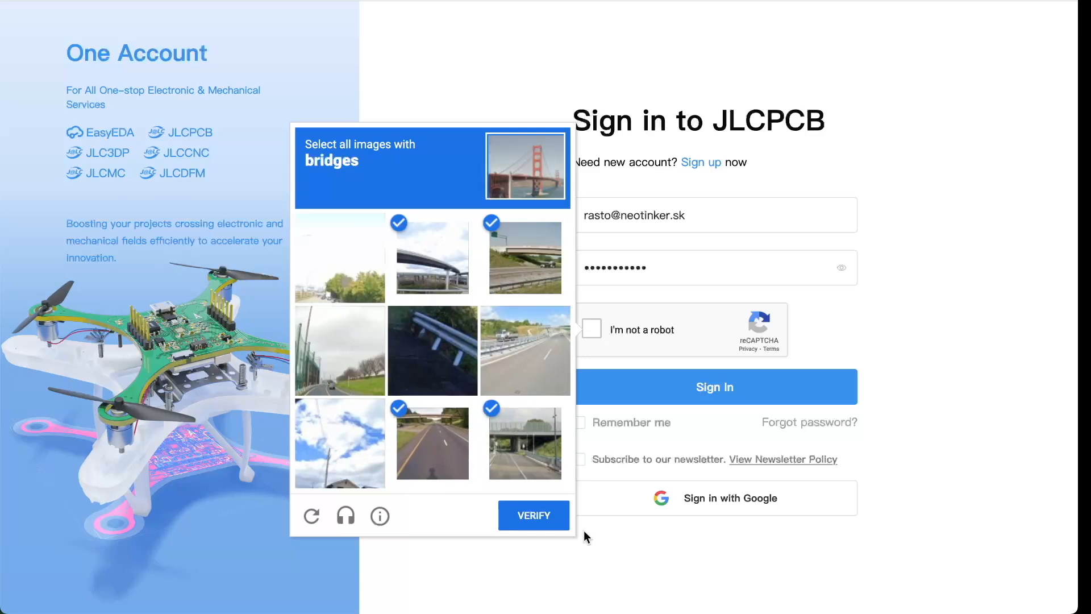
{"action": "left_click", "coordinate": [533, 516]}
{"action": "left_click", "coordinate": [705, 387]}
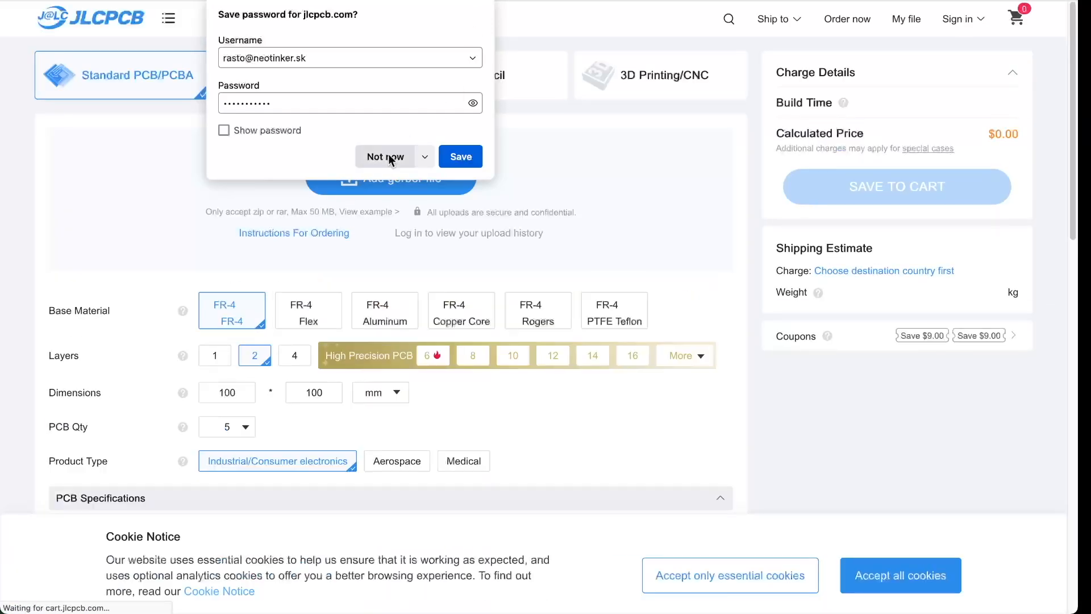
- Save the login in the browser and review the $2.00 board charge and $19.80 shipping estimate
{"action": "left_click", "coordinate": [461, 156]}
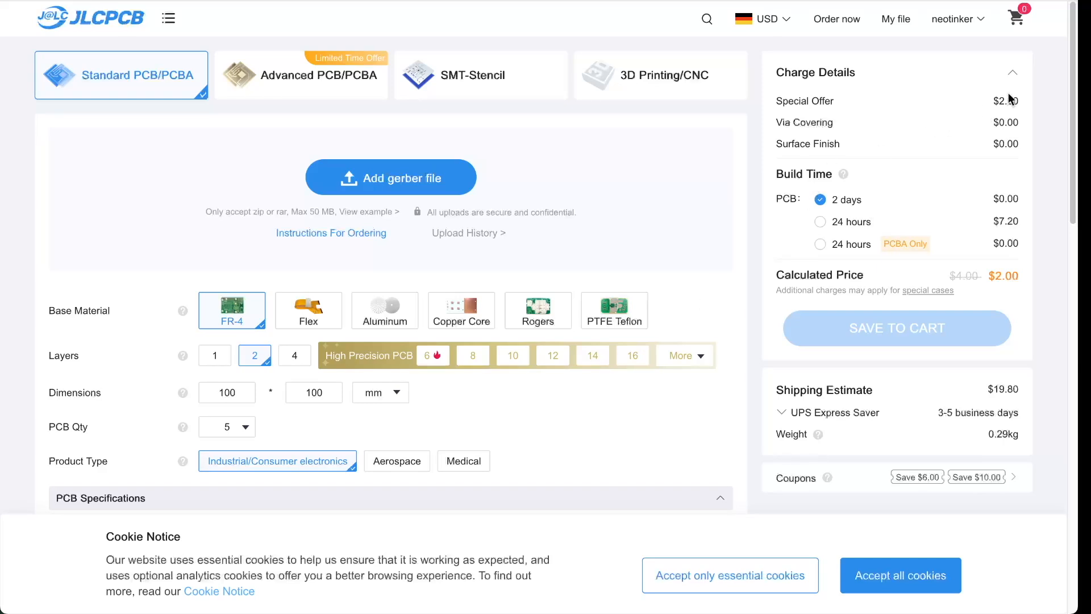
{"action": "left_click_drag", "start_coordinate": [783, 101], "coordinate": [1004, 98]}
{"action": "left_click_drag", "start_coordinate": [1020, 390], "coordinate": [1008, 389]}
{"action": "double_click", "coordinate": [222, 392]}
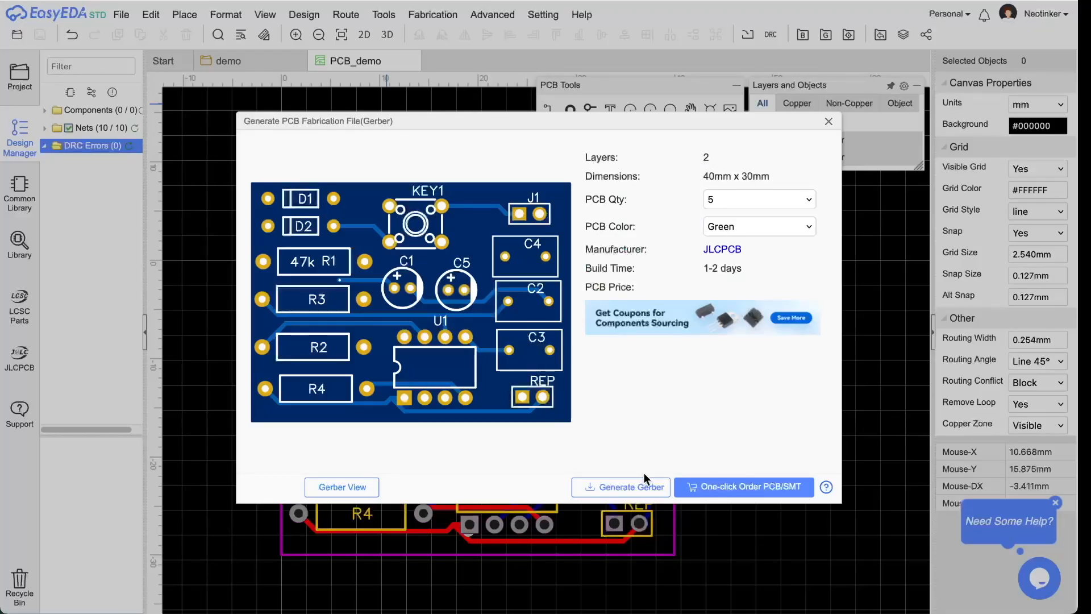
- Resend the board from the Gerber dialog to JLCPCB and confirm the order
{"action": "left_click", "coordinate": [746, 489]}
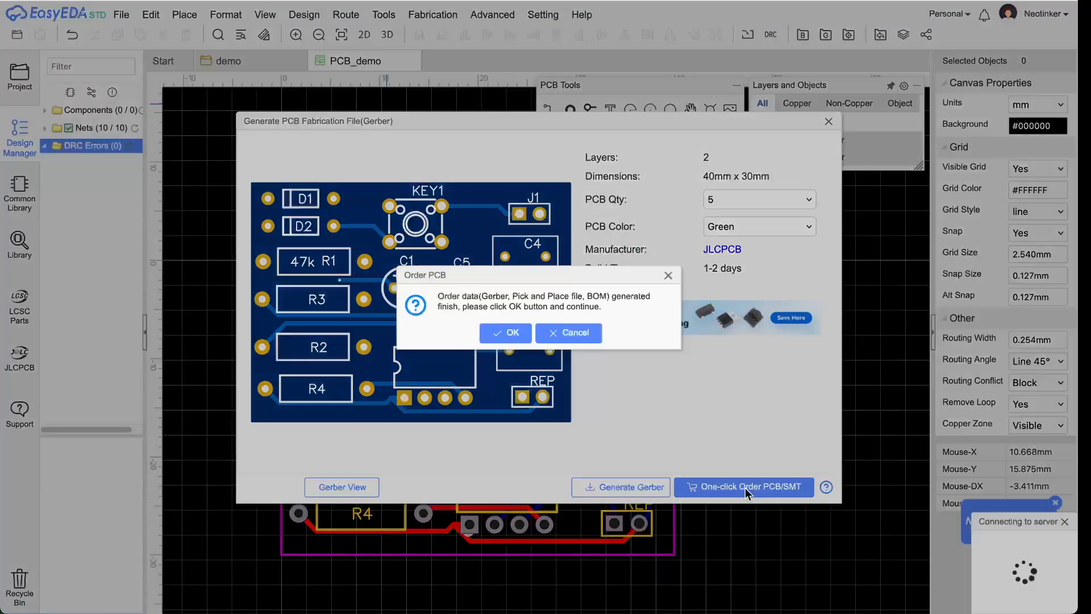
{"action": "left_click", "coordinate": [517, 334]}
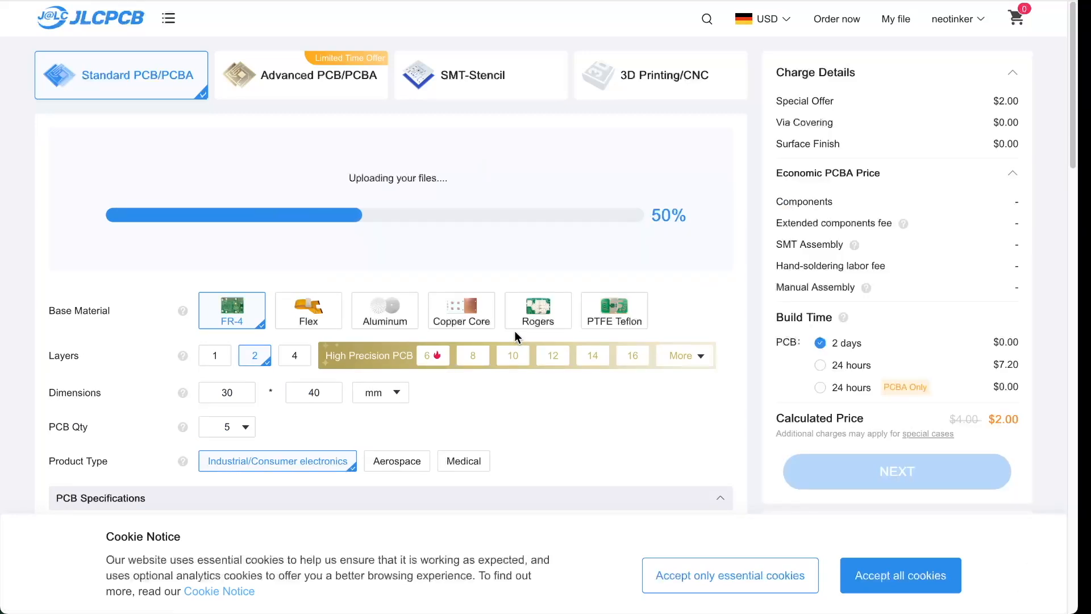
- Change the PCB quantity from 5 to 100 boards, making the price $13.80
{"action": "mouse_move", "coordinate": [182, 426]}
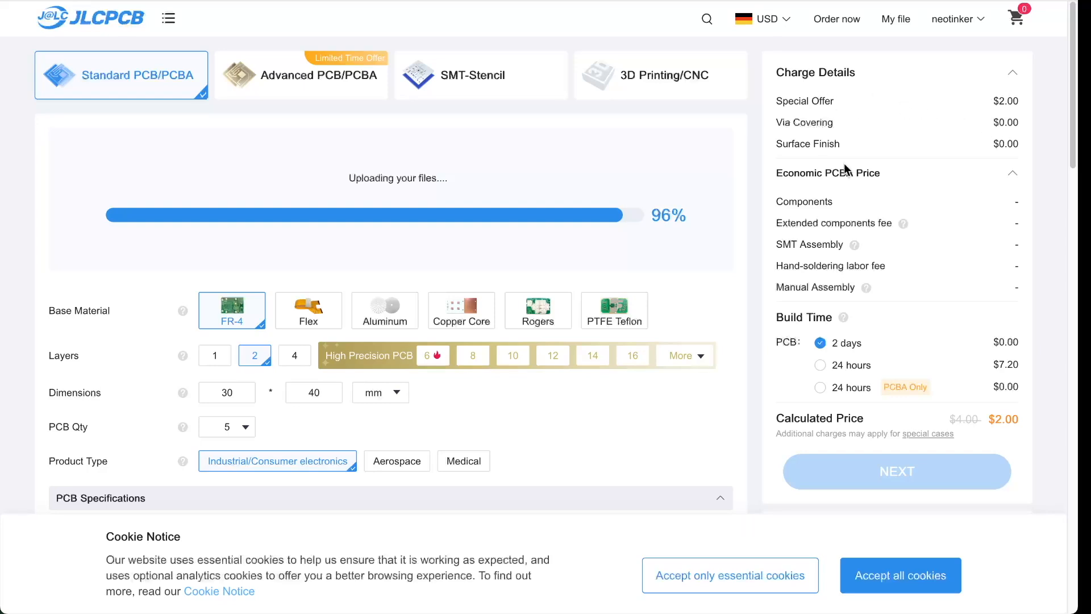
{"action": "left_click", "coordinate": [243, 428]}
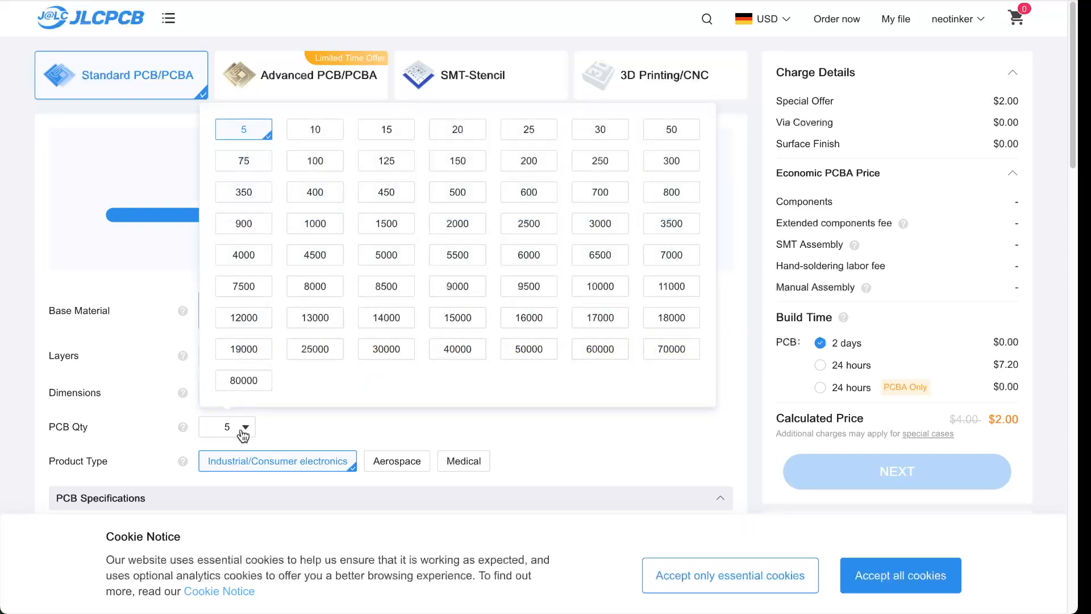
{"action": "left_click", "coordinate": [316, 162]}
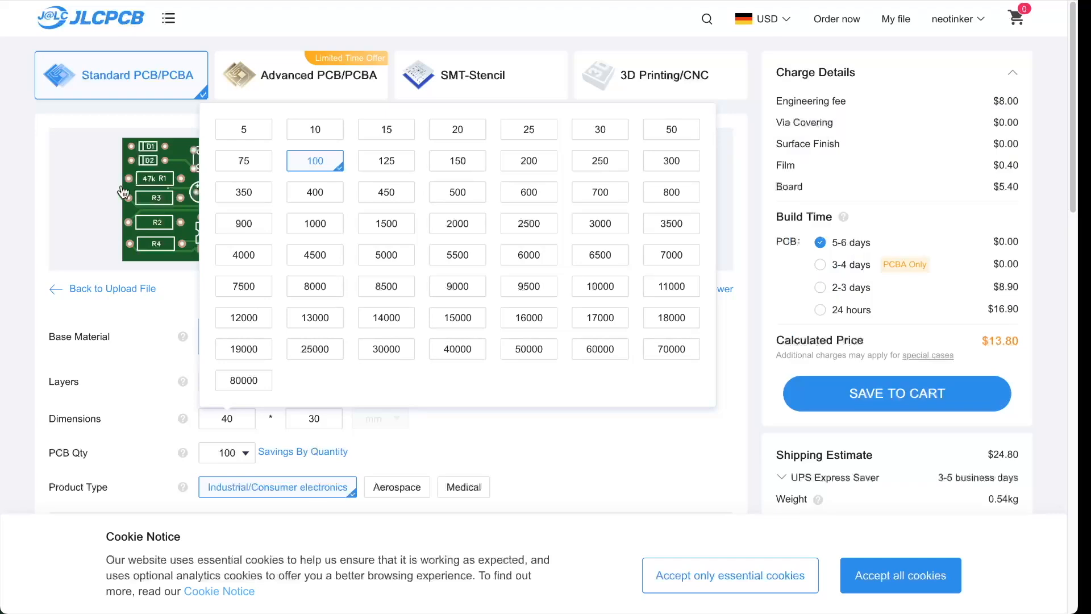
{"action": "mouse_move", "coordinate": [276, 452]}
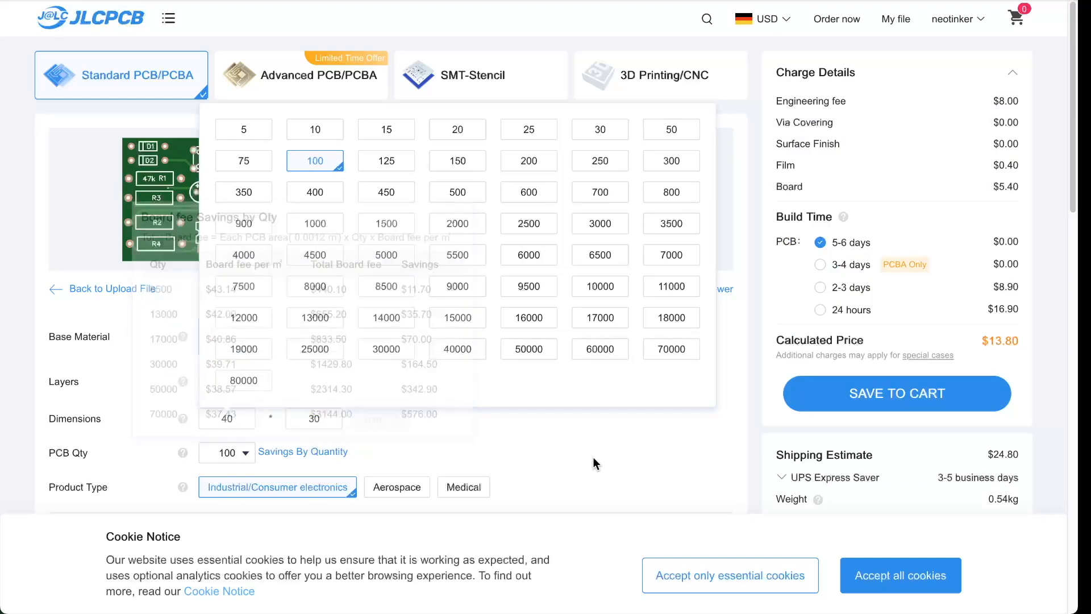
{"action": "left_click", "coordinate": [776, 587]}
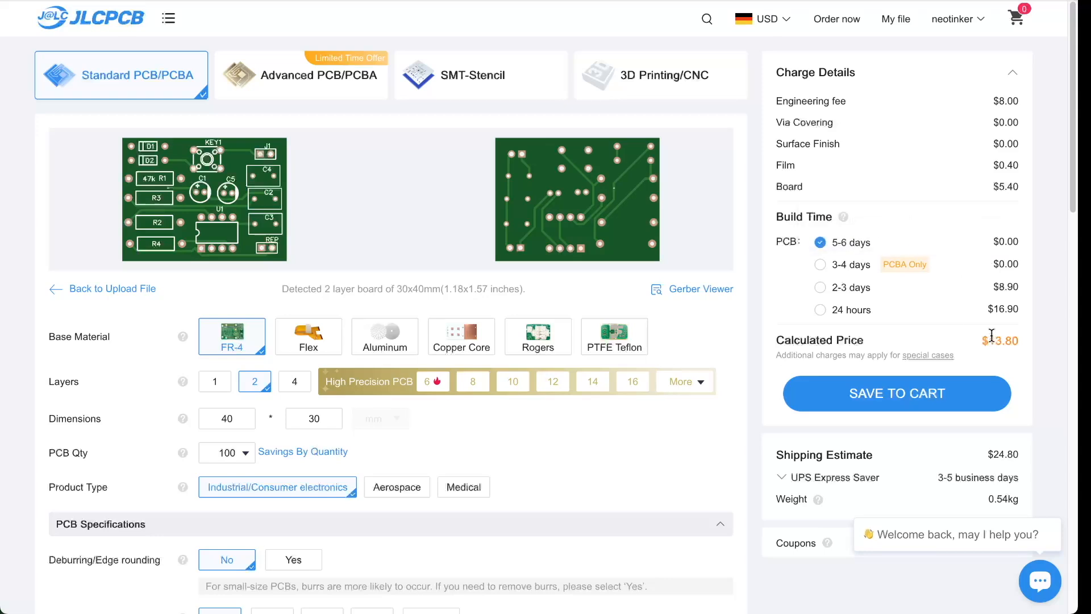
- Set the PCB thickness to 1.0mm, cutting shipping to $20.80
{"action": "left_click_drag", "start_coordinate": [987, 342], "coordinate": [1015, 336]}
{"action": "scroll", "coordinate": [928, 320], "scroll_direction": "down", "scroll_amount": 1}
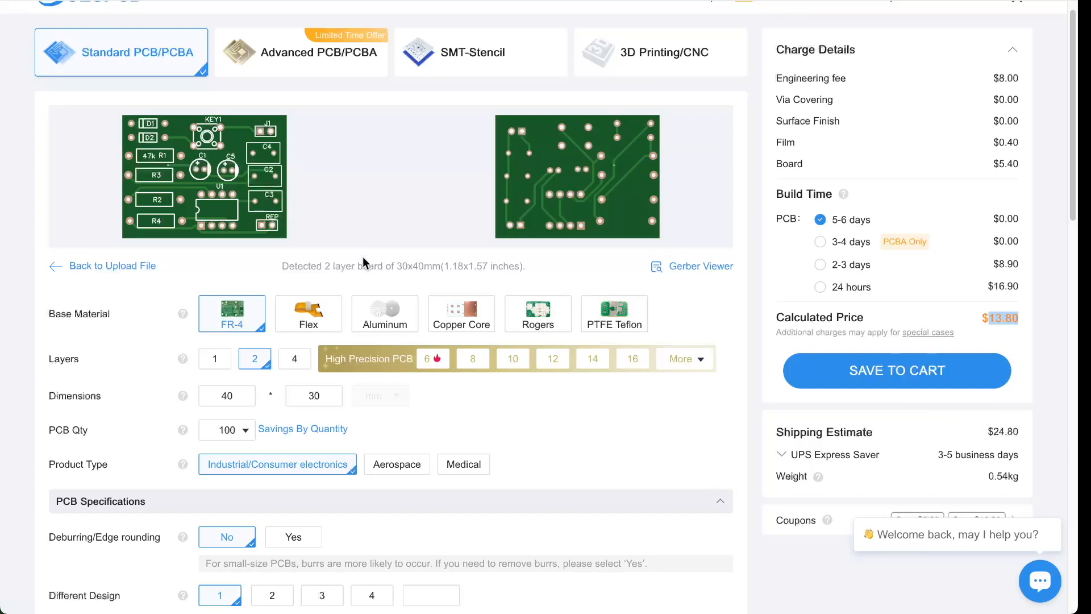
{"action": "scroll", "coordinate": [503, 596], "scroll_direction": "down", "scroll_amount": 1}
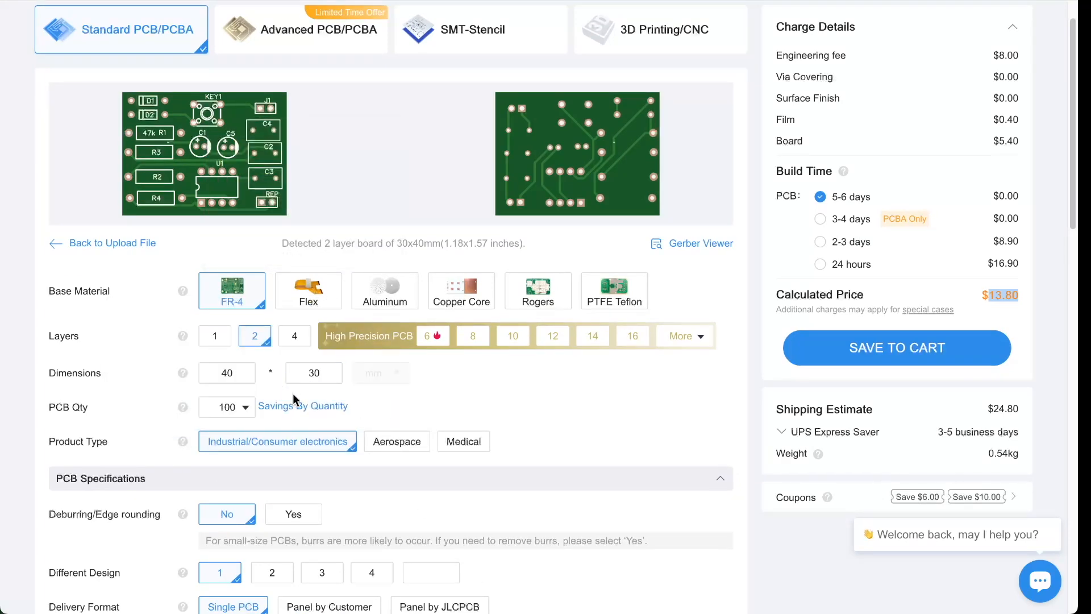
{"action": "scroll", "coordinate": [93, 440], "scroll_direction": "down", "scroll_amount": 3}
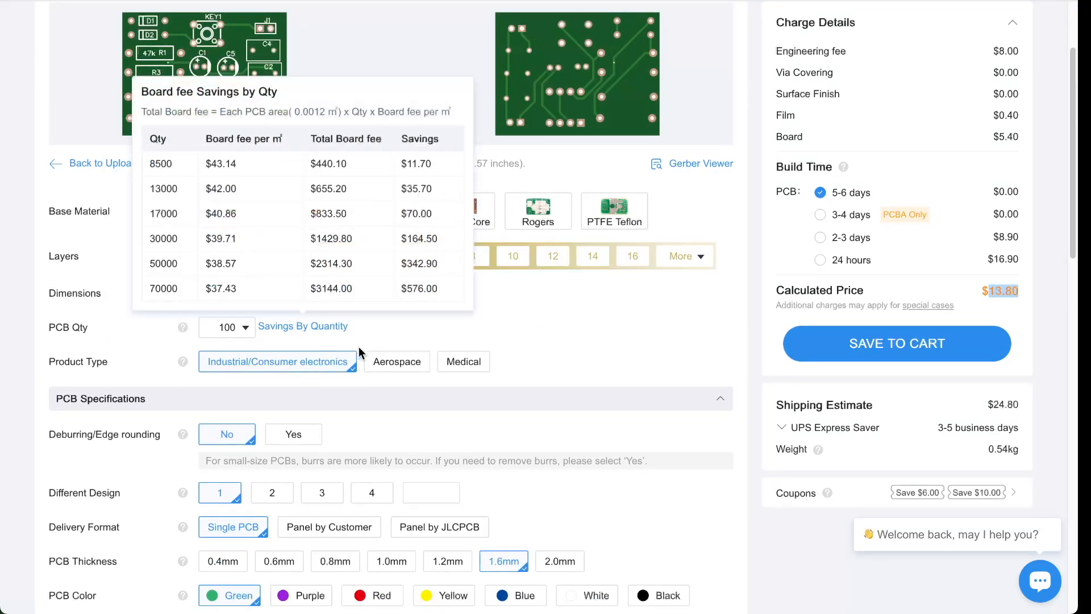
{"action": "scroll", "coordinate": [459, 406], "scroll_direction": "down", "scroll_amount": 1}
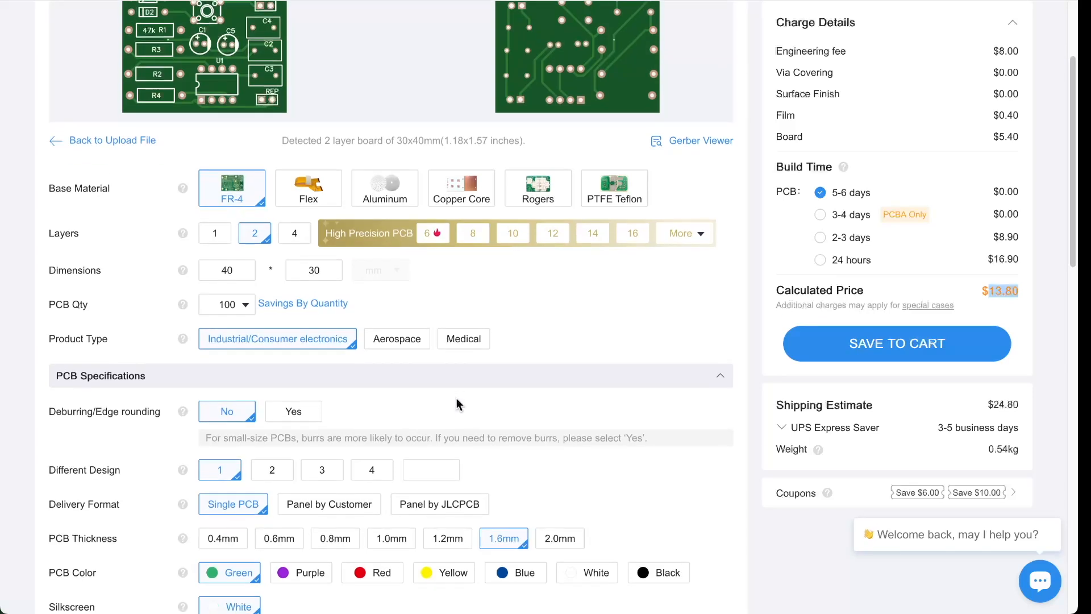
{"action": "scroll", "coordinate": [143, 439], "scroll_direction": "down", "scroll_amount": 3}
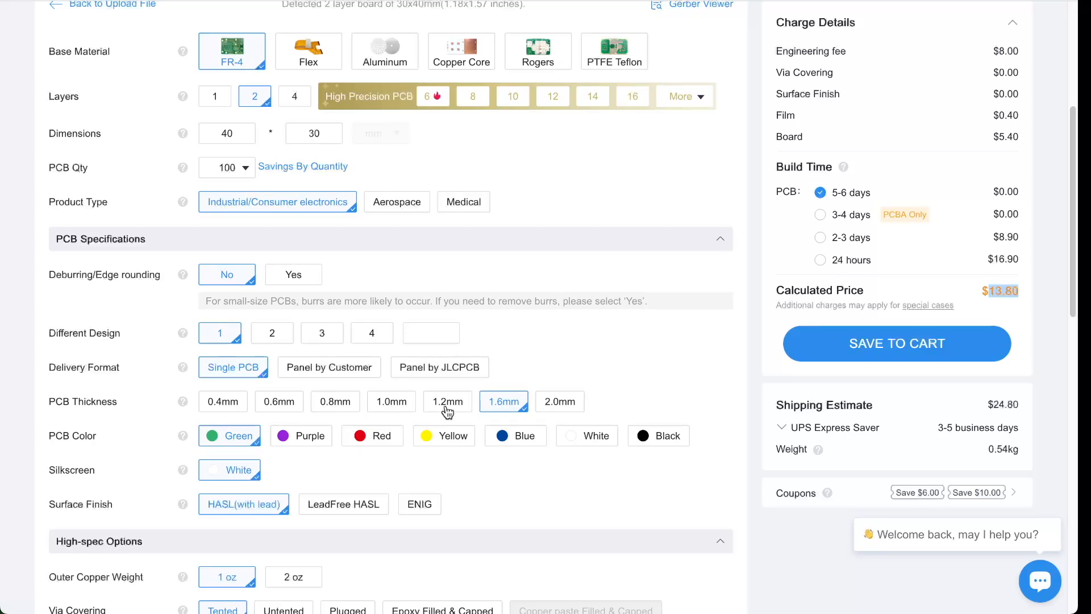
{"action": "left_click", "coordinate": [404, 405]}
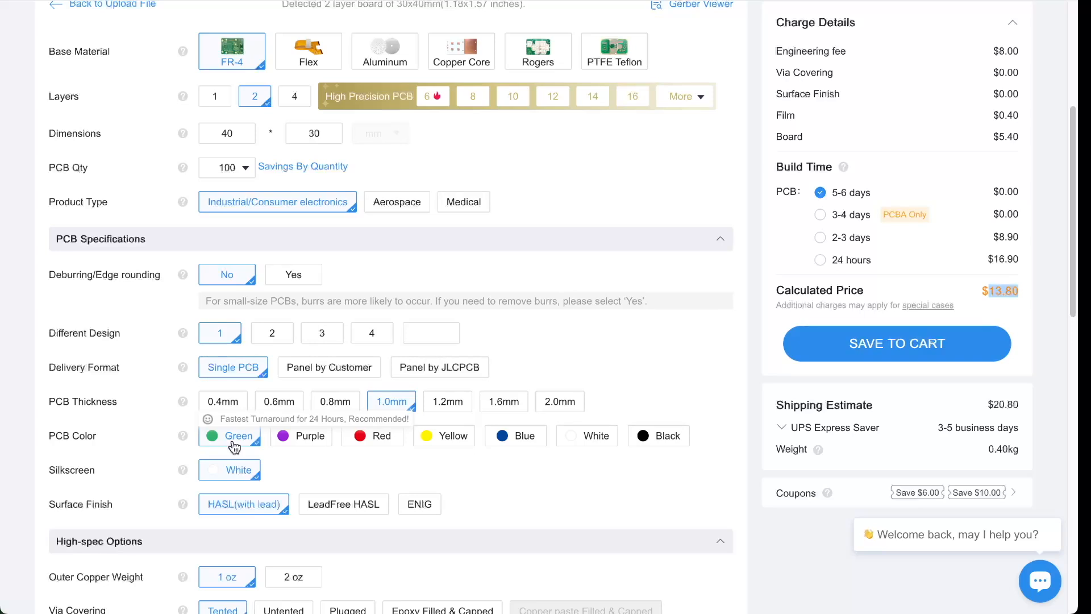
- Try purple and red board colours, then accept switching to green at $13.80
{"action": "left_click", "coordinate": [299, 439]}
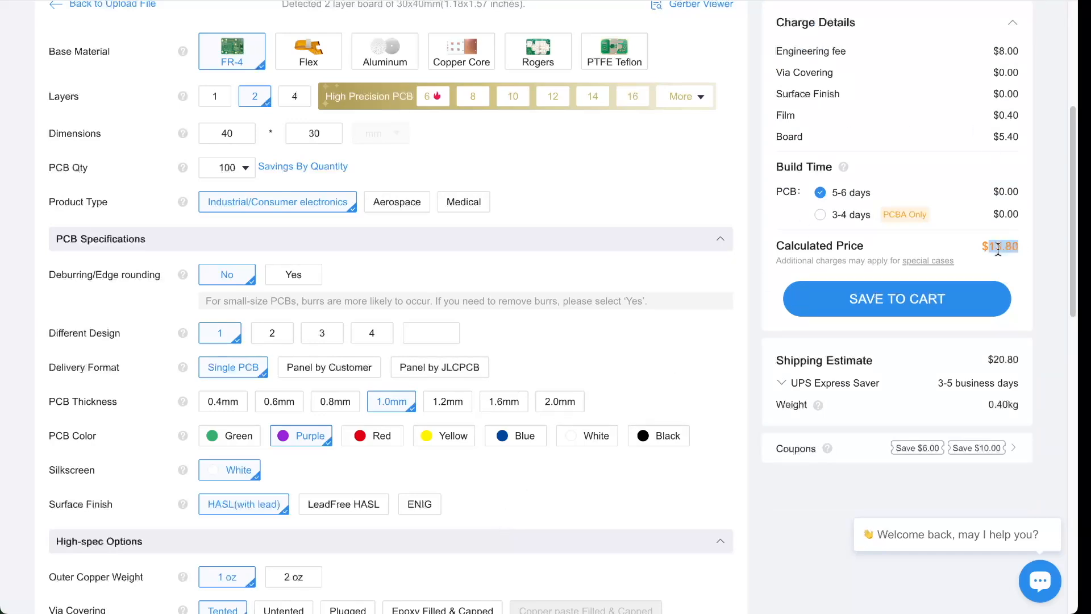
{"action": "scroll", "coordinate": [625, 318], "scroll_direction": "up", "scroll_amount": 1}
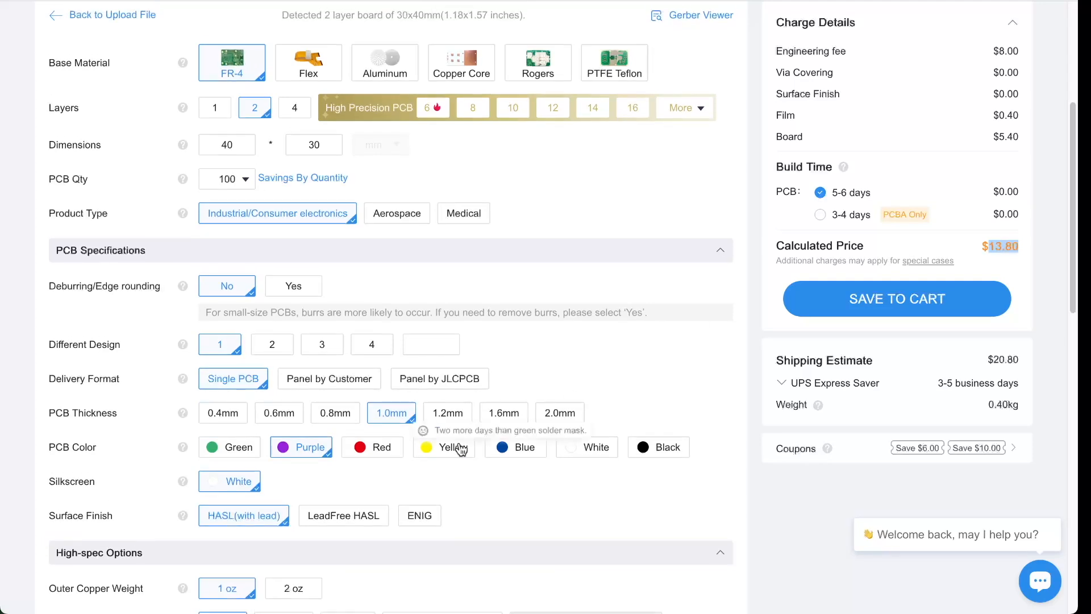
{"action": "left_click", "coordinate": [381, 449]}
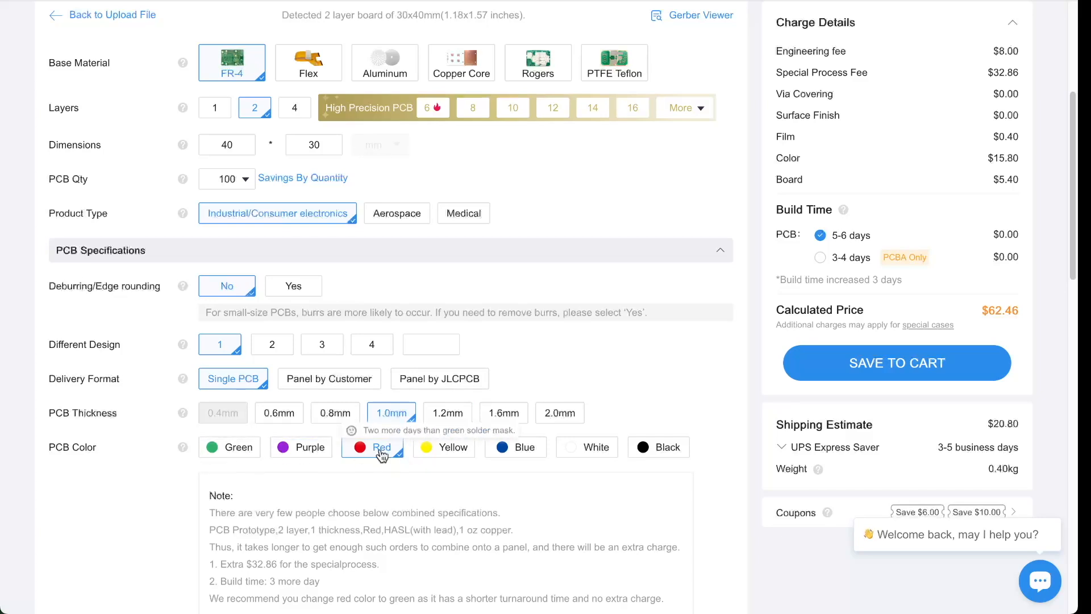
{"action": "scroll", "coordinate": [591, 396], "scroll_direction": "down", "scroll_amount": 3}
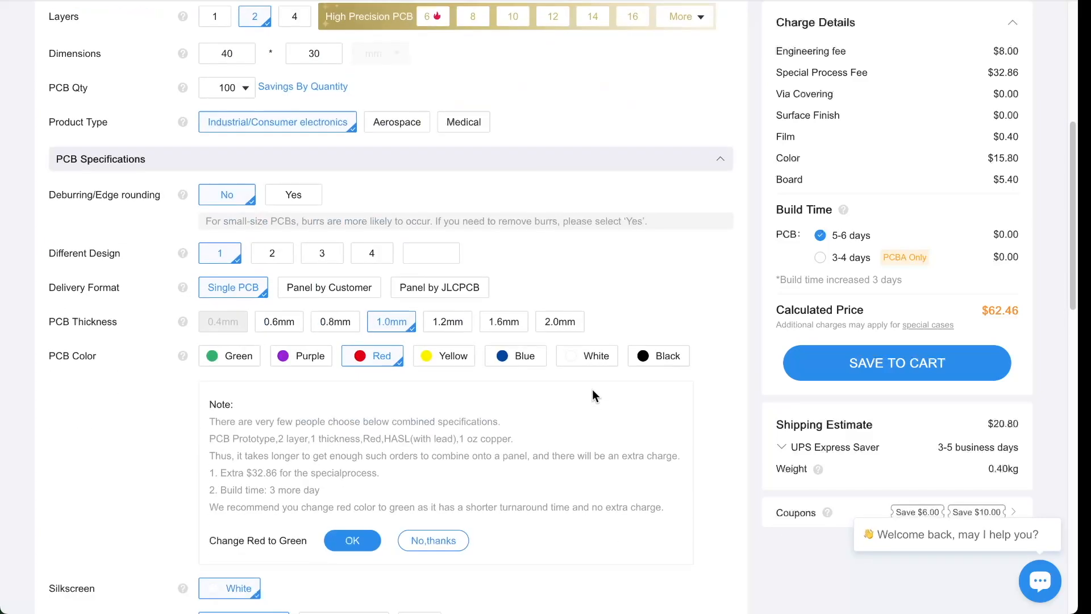
{"action": "scroll", "coordinate": [584, 383], "scroll_direction": "down", "scroll_amount": 2}
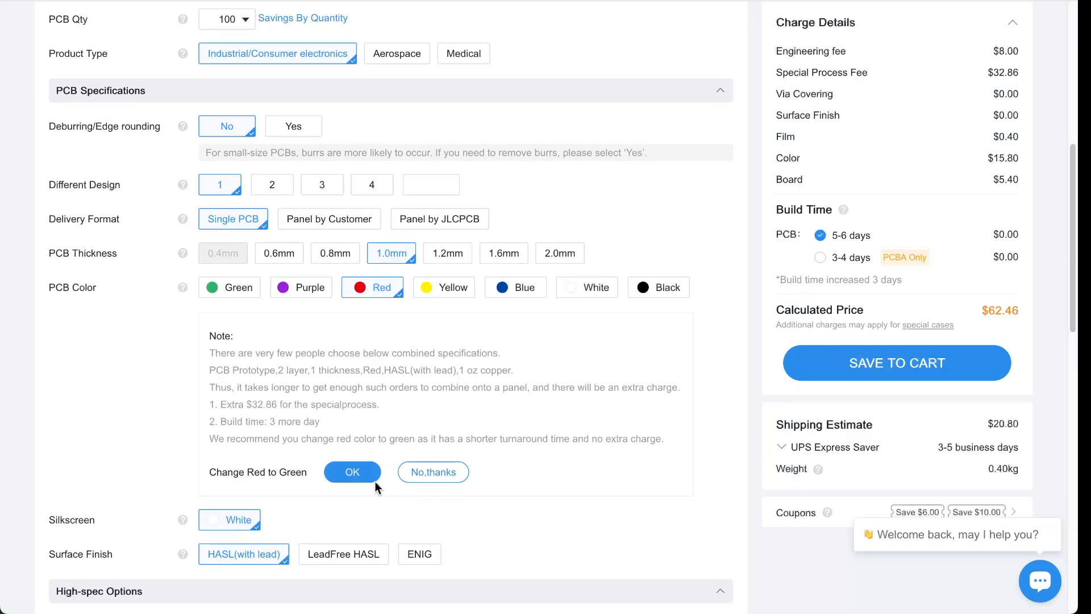
{"action": "left_click", "coordinate": [352, 473]}
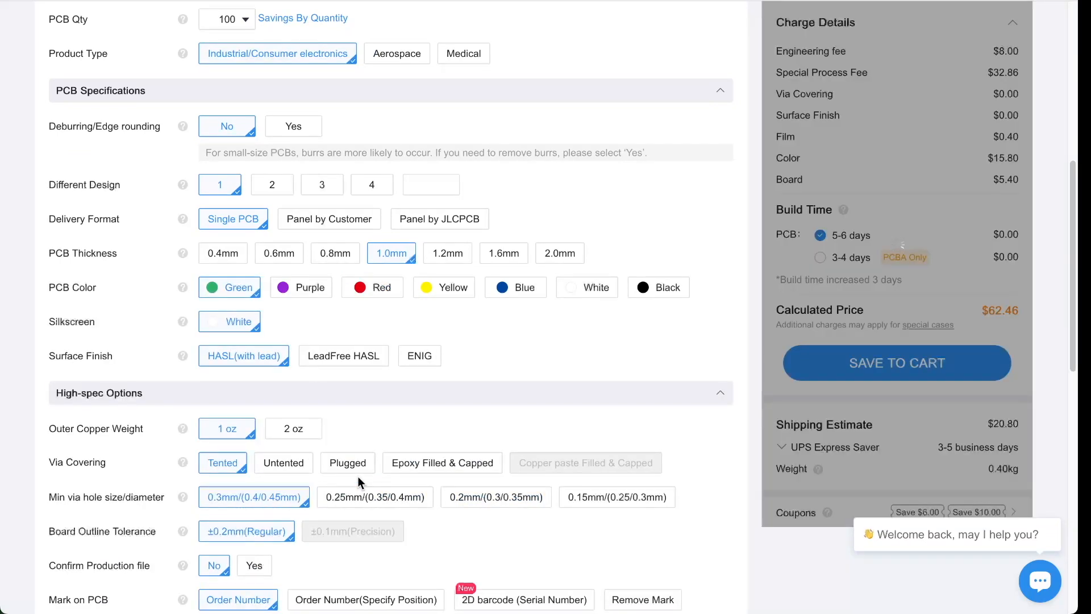
{"action": "scroll", "coordinate": [341, 392], "scroll_direction": "down", "scroll_amount": 1}
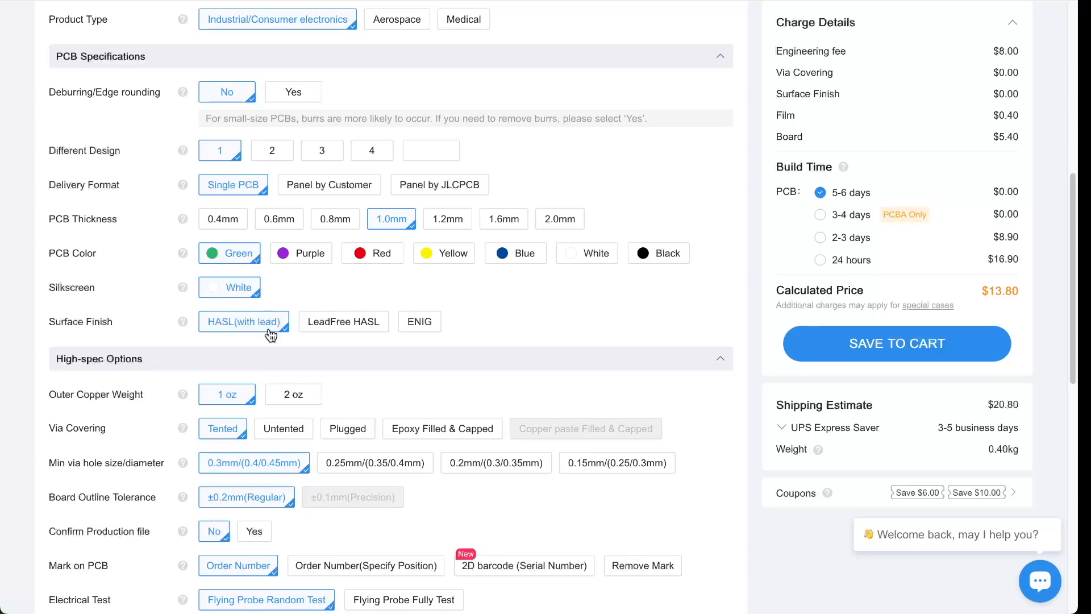
- Choose LeadFree HASL surface finish, raising the price to $19.10, and review the remaining options
{"action": "scroll", "coordinate": [495, 394], "scroll_direction": "up", "scroll_amount": 2}
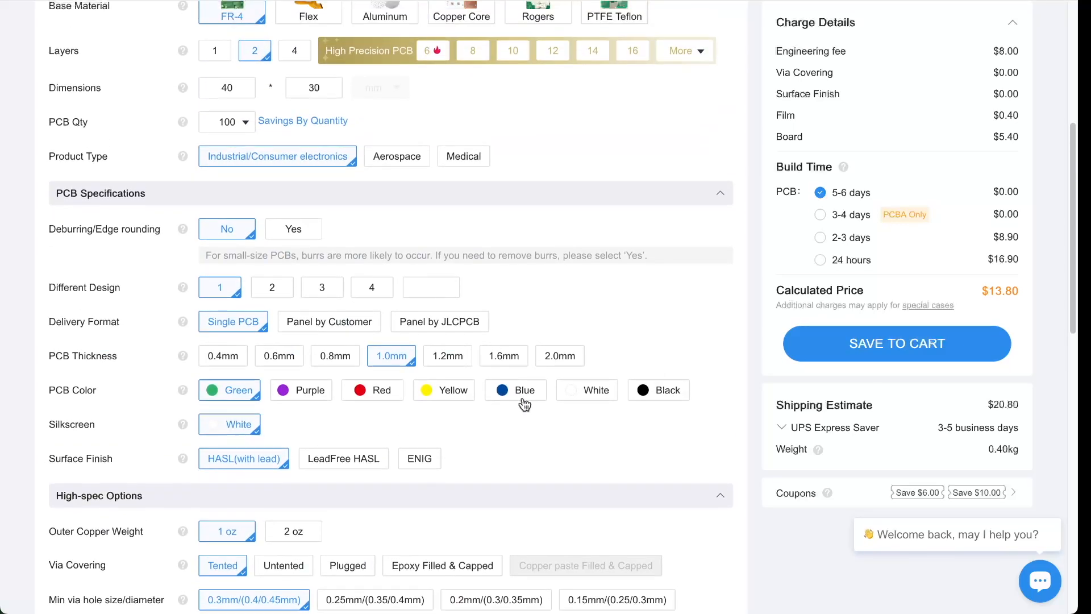
{"action": "left_click", "coordinate": [364, 467]}
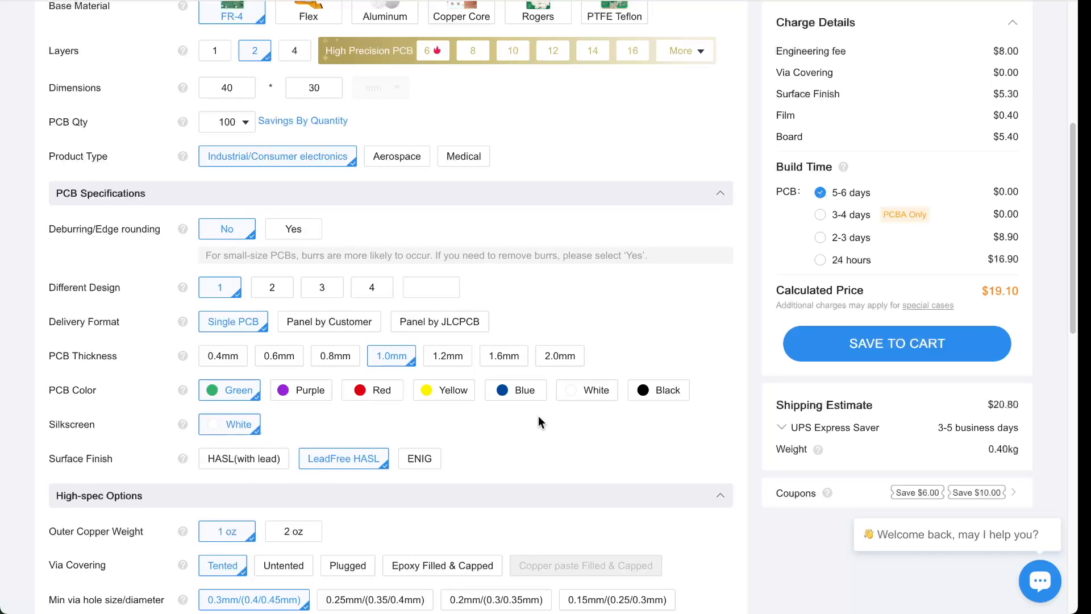
{"action": "scroll", "coordinate": [537, 416], "scroll_direction": "down", "scroll_amount": 3}
{"action": "scroll", "coordinate": [455, 558], "scroll_direction": "down", "scroll_amount": 1}
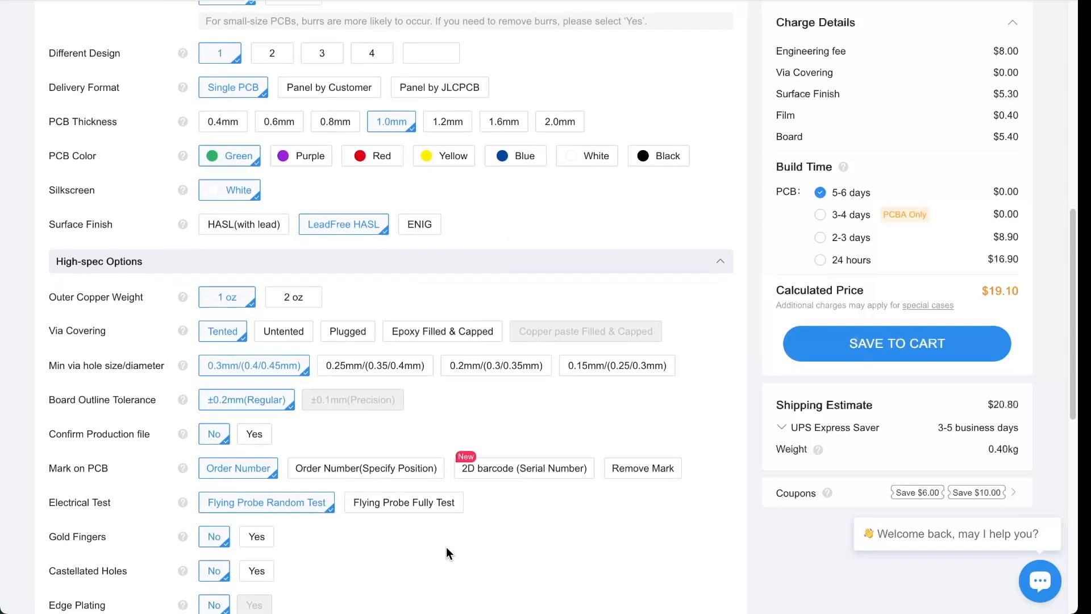
{"action": "scroll", "coordinate": [360, 546], "scroll_direction": "down", "scroll_amount": 2}
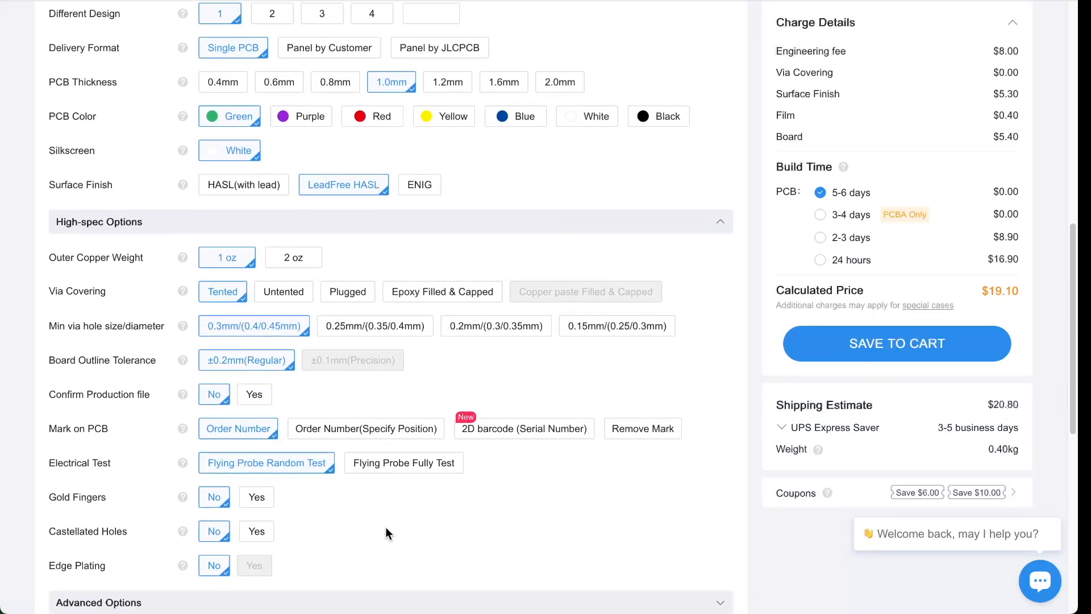
{"action": "scroll", "coordinate": [377, 425], "scroll_direction": "down", "scroll_amount": 1}
{"action": "scroll", "coordinate": [380, 420], "scroll_direction": "up", "scroll_amount": 7}
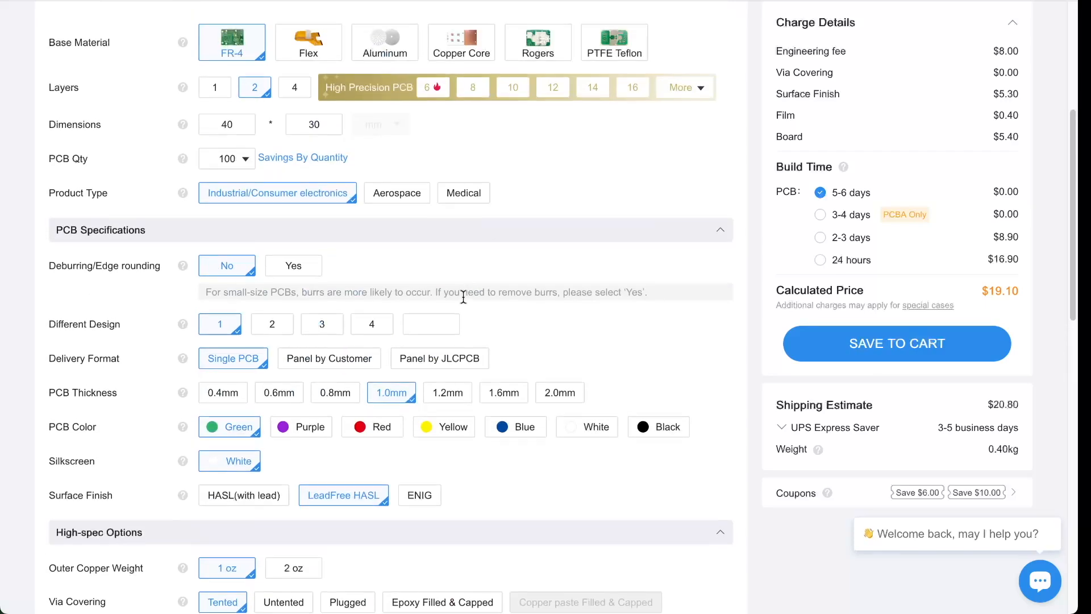
{"action": "scroll", "coordinate": [463, 301], "scroll_direction": "up", "scroll_amount": 4}
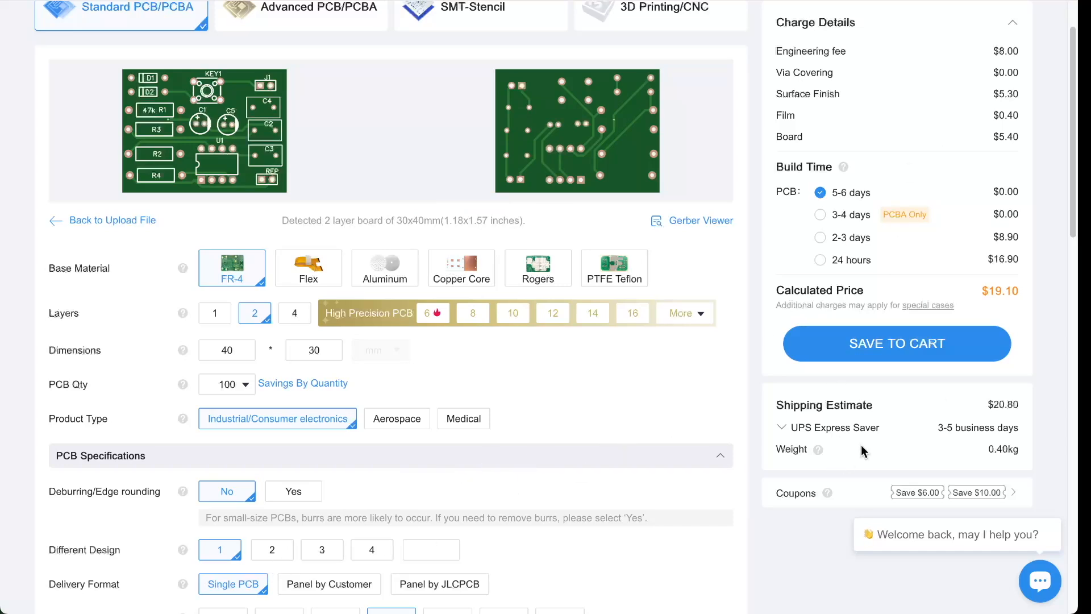
- Pick the $7.00 Global Standard Direct Line, then reopen the shipping list to compare methods
{"action": "left_click", "coordinate": [830, 432]}
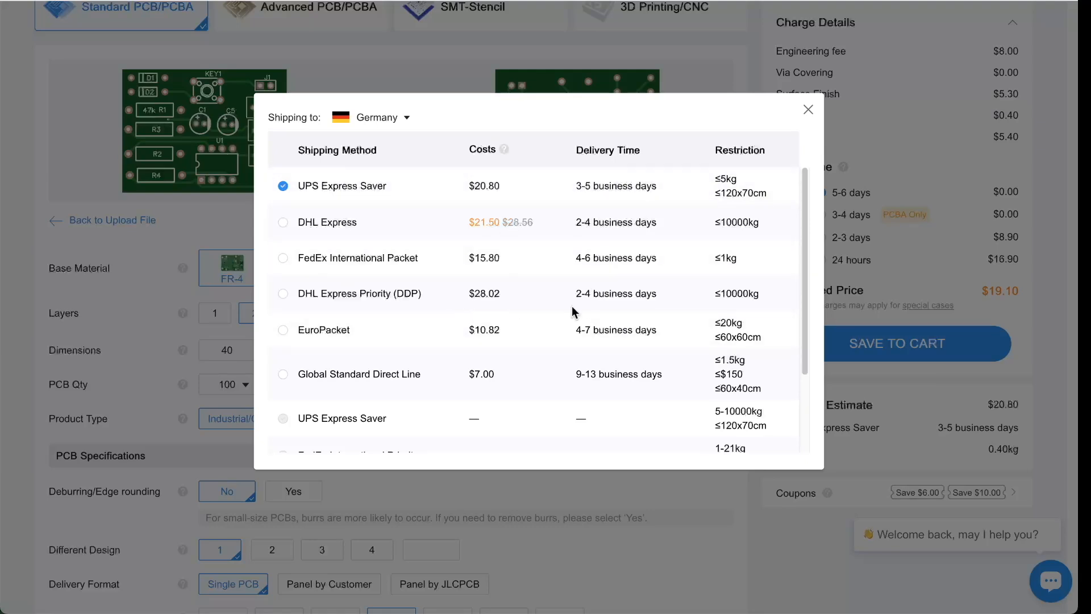
{"action": "scroll", "coordinate": [574, 309], "scroll_direction": "down", "scroll_amount": 1}
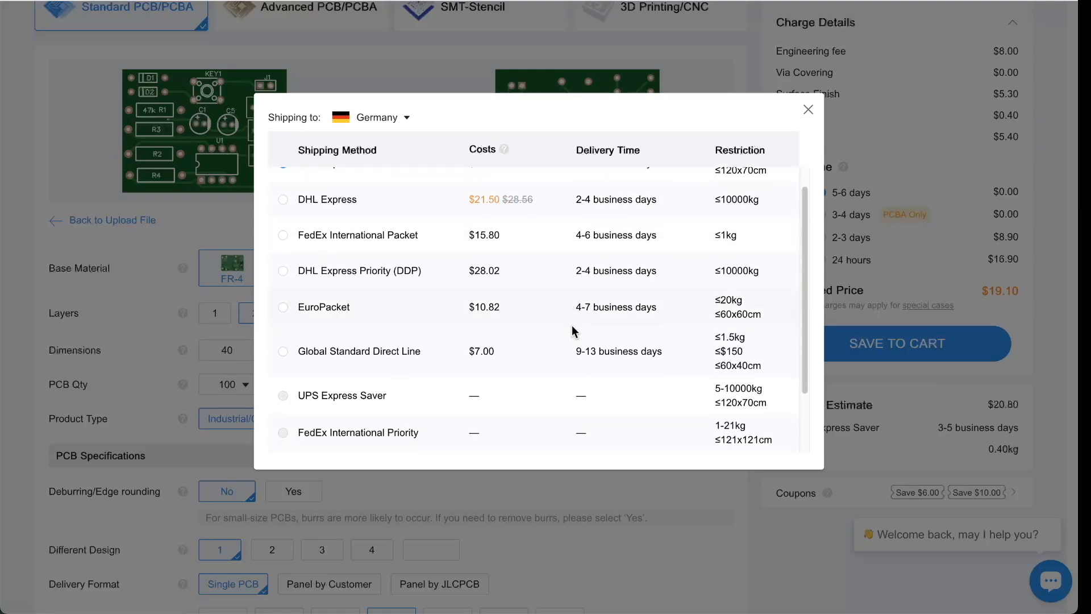
{"action": "left_click", "coordinate": [282, 352]}
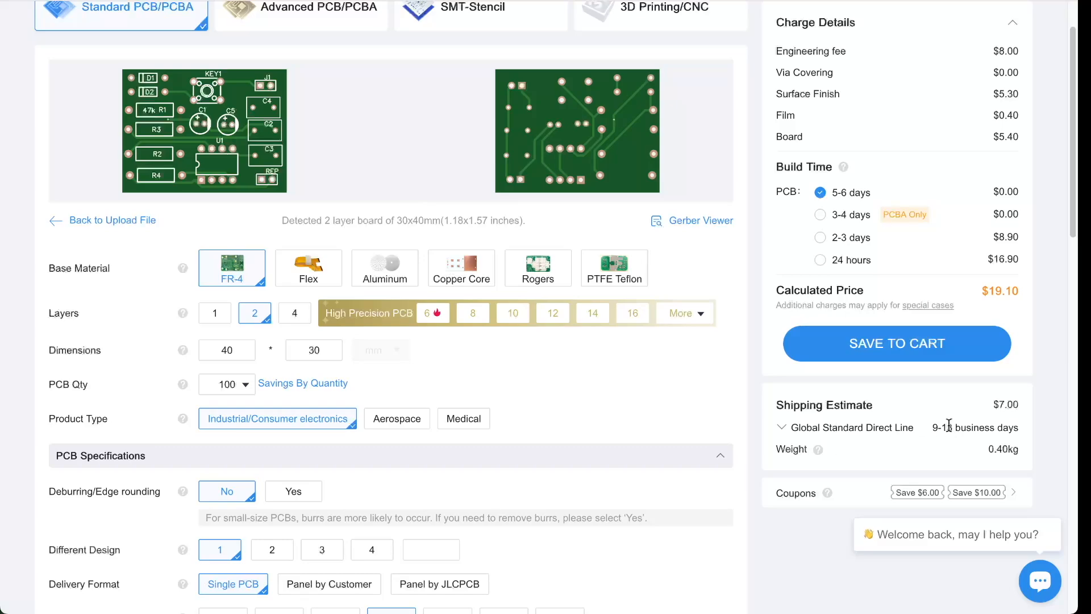
{"action": "left_click", "coordinate": [852, 434]}
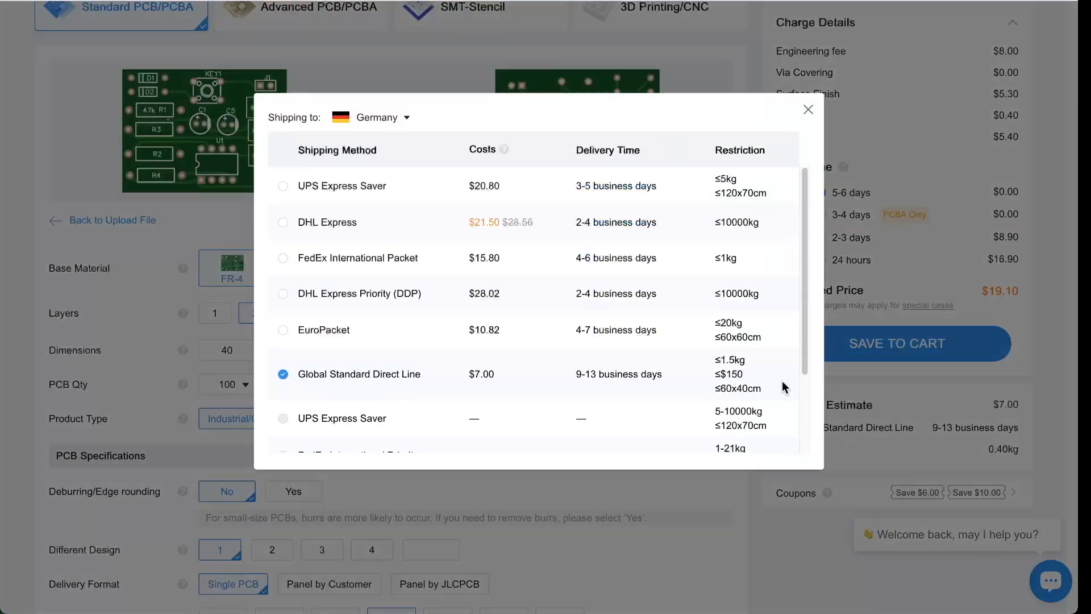
{"action": "scroll", "coordinate": [418, 319], "scroll_direction": "down", "scroll_amount": 3}
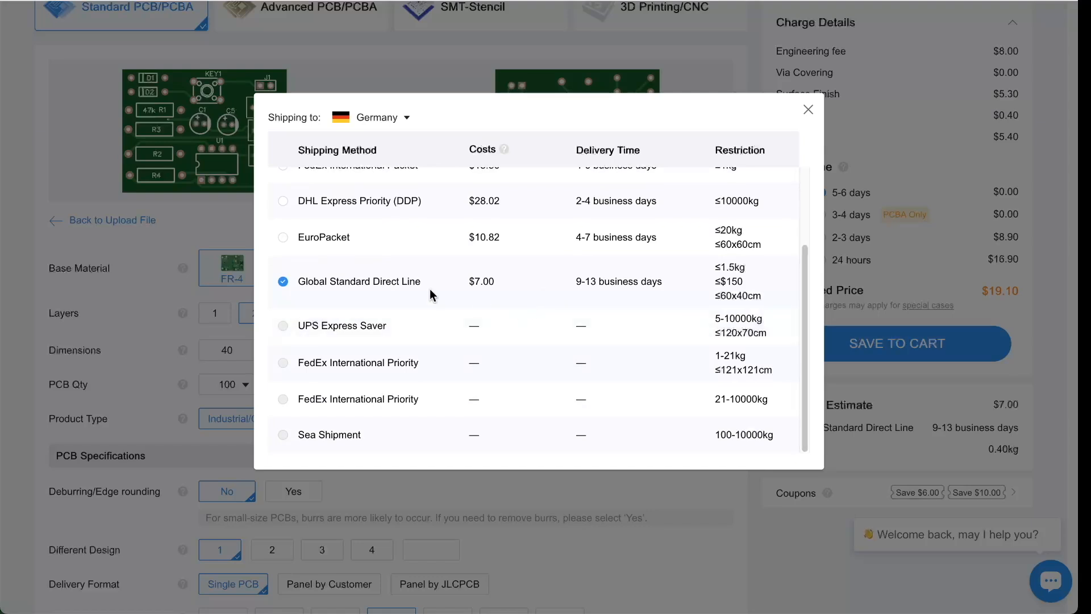
{"action": "scroll", "coordinate": [370, 350], "scroll_direction": "up", "scroll_amount": 1}
{"action": "scroll", "coordinate": [372, 349], "scroll_direction": "up", "scroll_amount": 2}
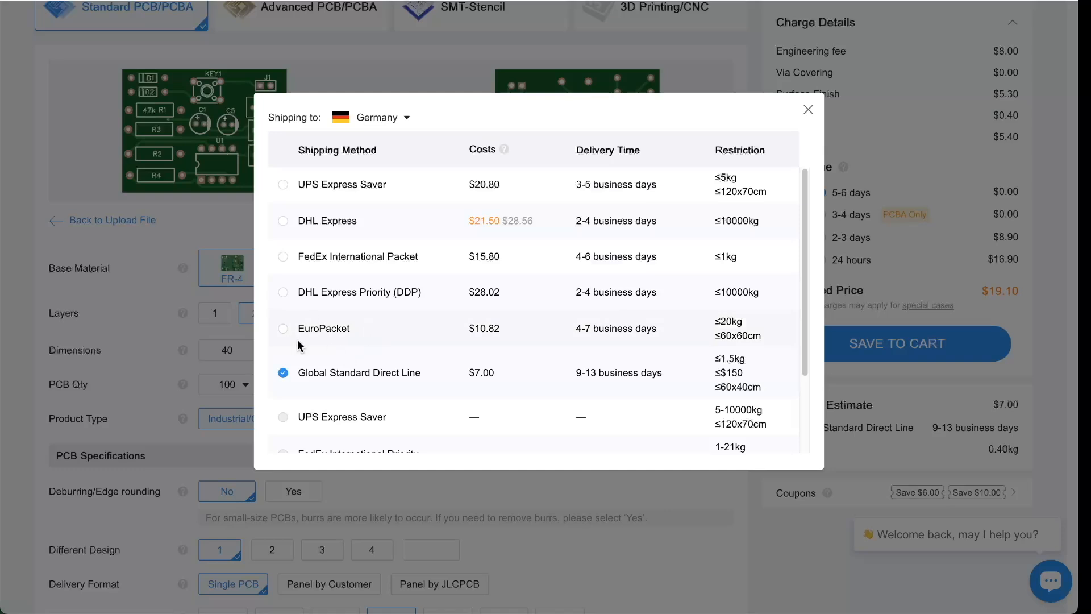
{"action": "scroll", "coordinate": [461, 392], "scroll_direction": "up", "scroll_amount": 1}
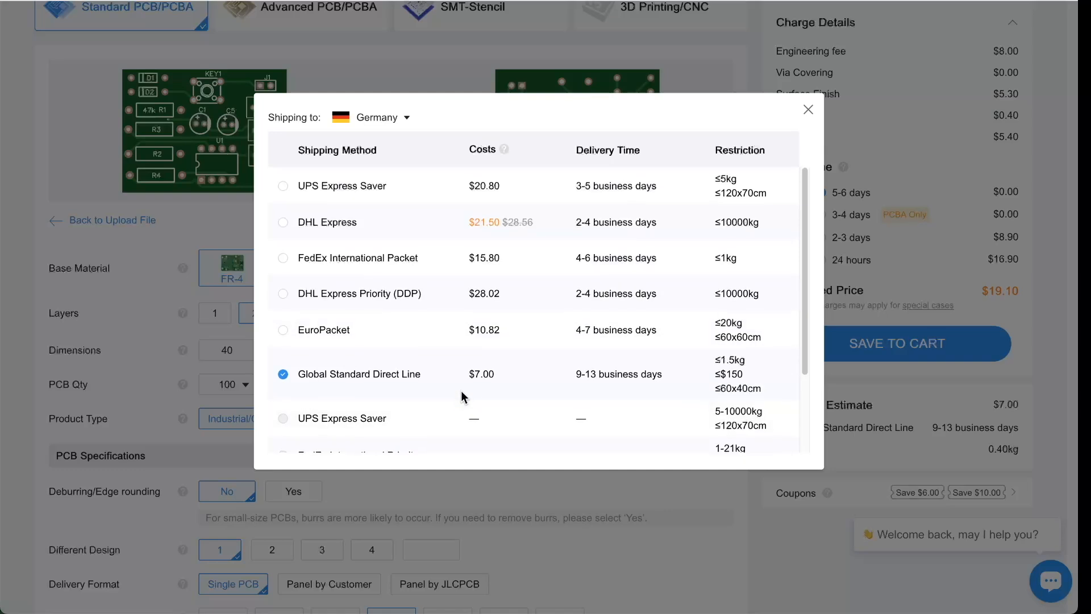
- Change the destination to Slovakia and choose EuroPacket at $13.23, 6–9 business days
{"action": "left_click", "coordinate": [402, 122]}
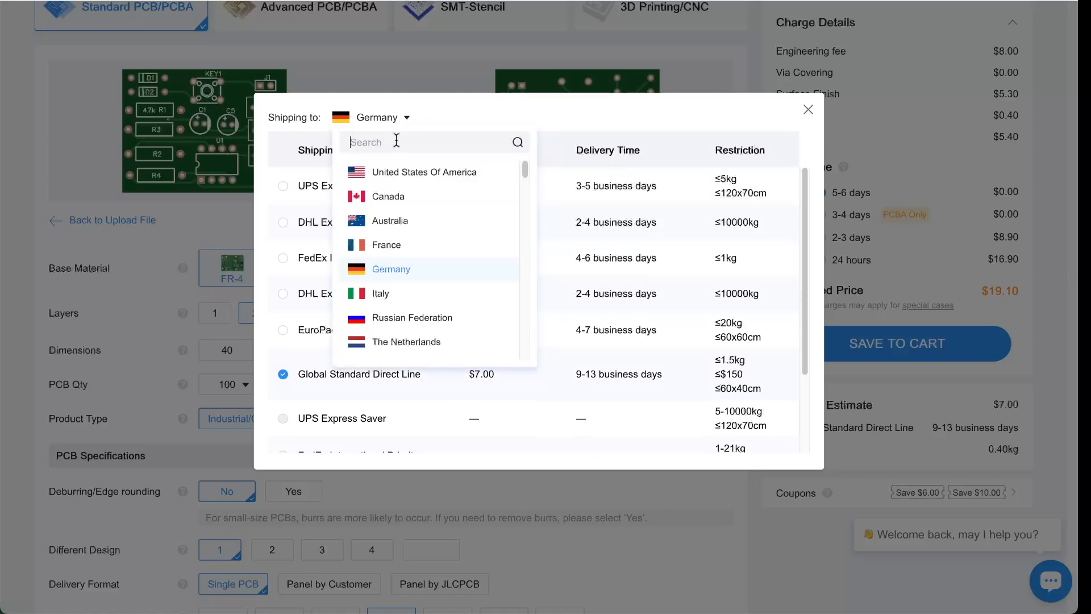
{"action": "type", "text": "slova"}
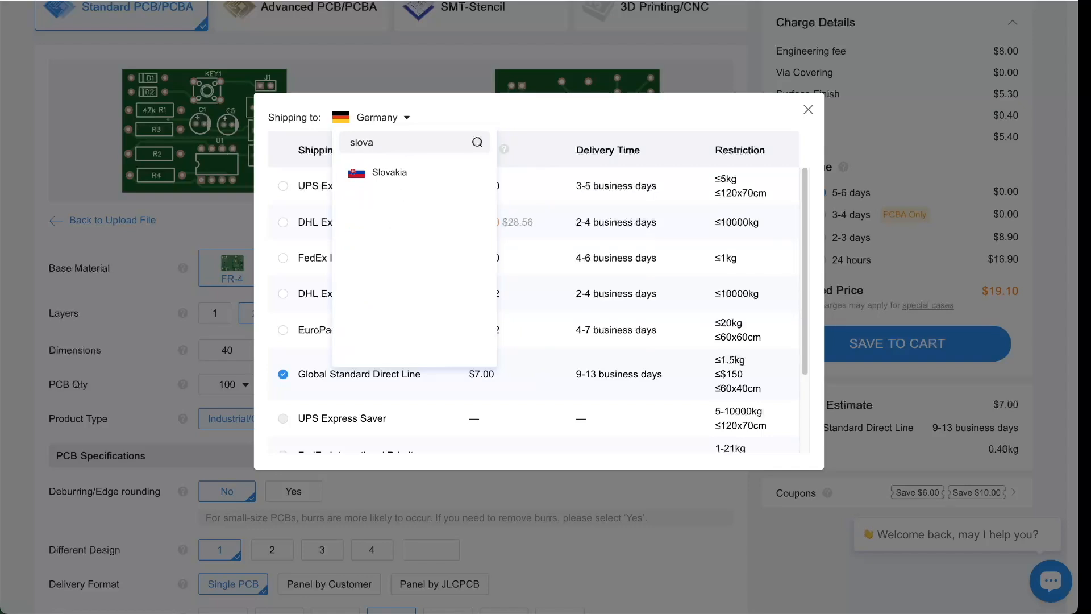
{"action": "left_click", "coordinate": [396, 175]}
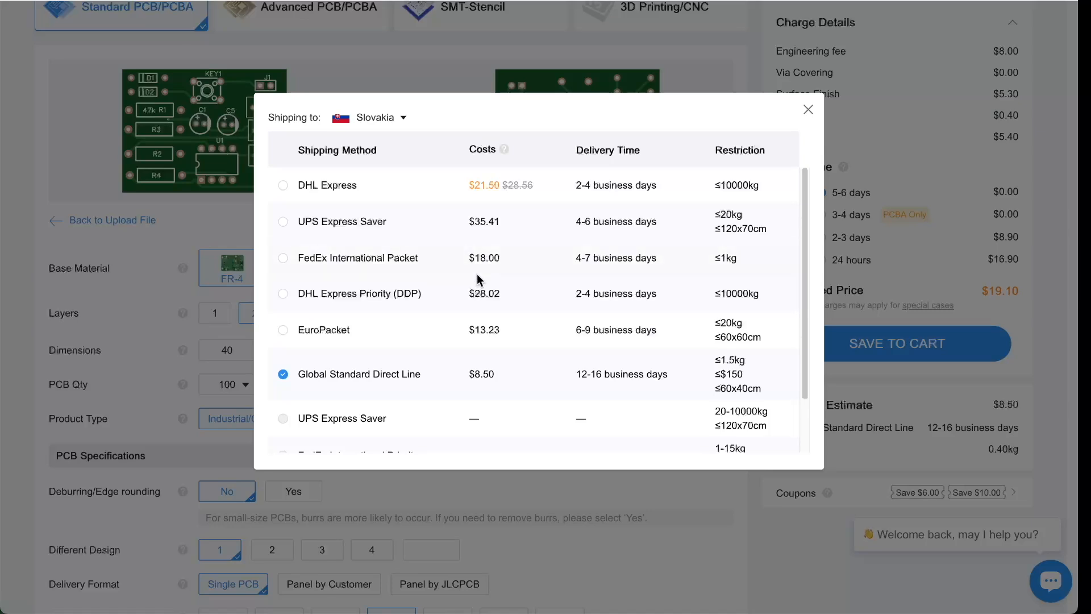
{"action": "left_click", "coordinate": [279, 332]}
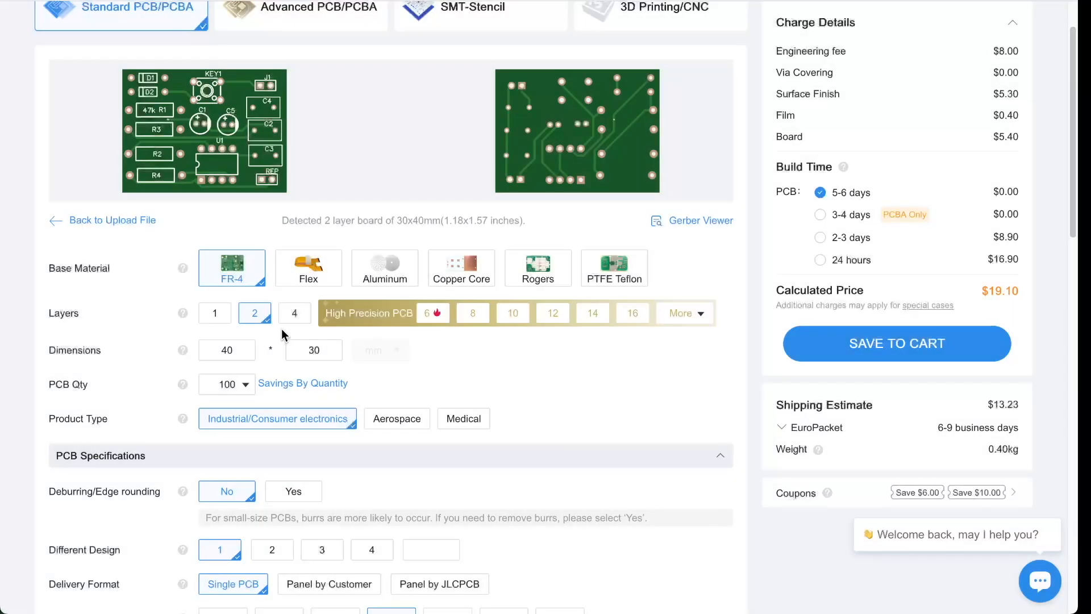
{"action": "left_click", "coordinate": [781, 432]}
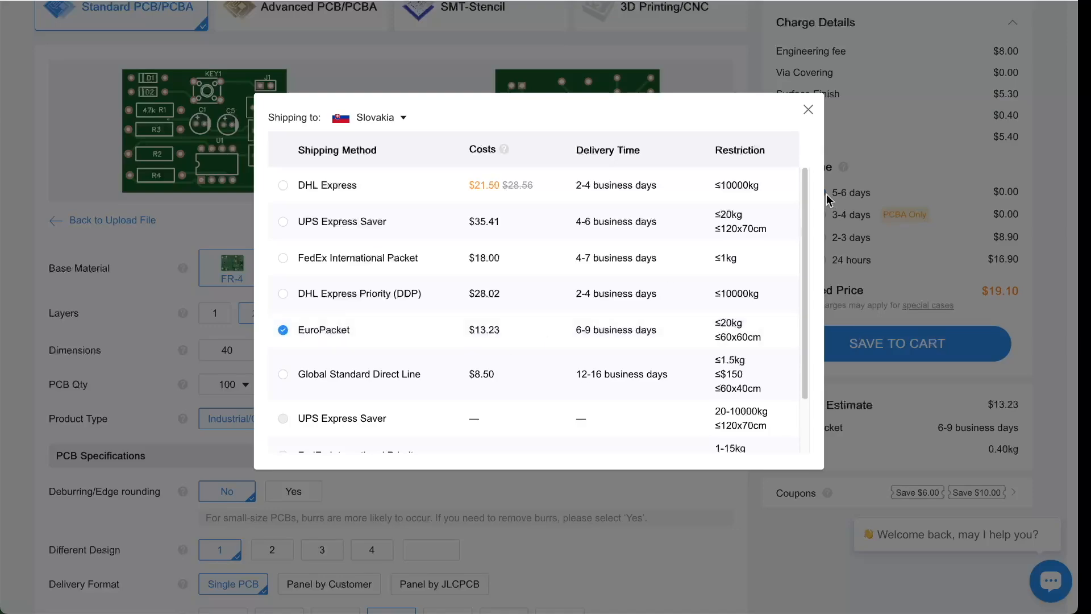
{"action": "left_click", "coordinate": [809, 114]}
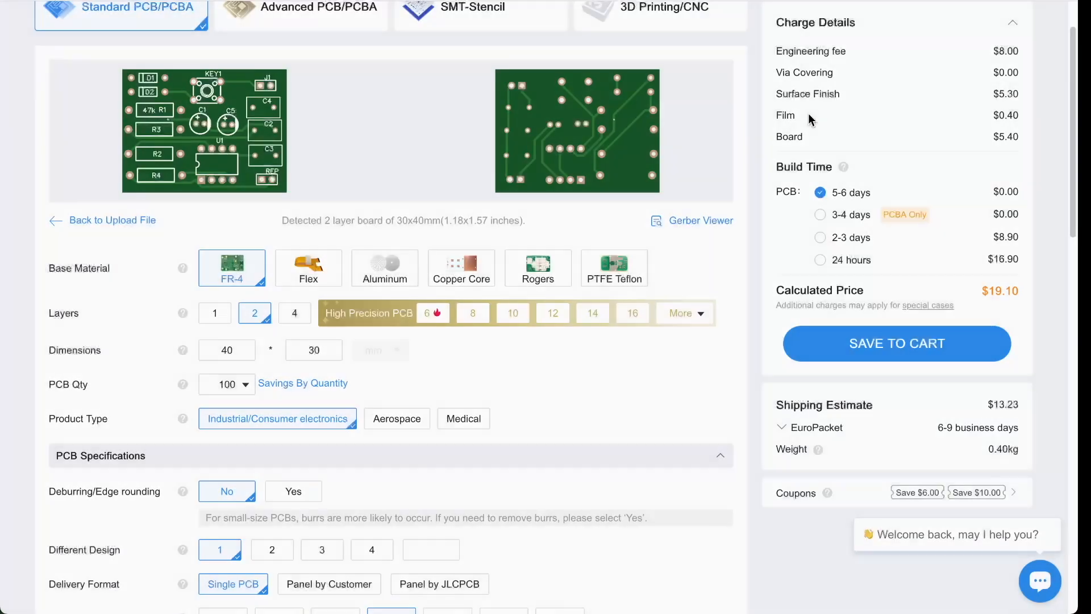
- Add the 100-board order to the cart and open the shopping cart
{"action": "left_click", "coordinate": [899, 347]}
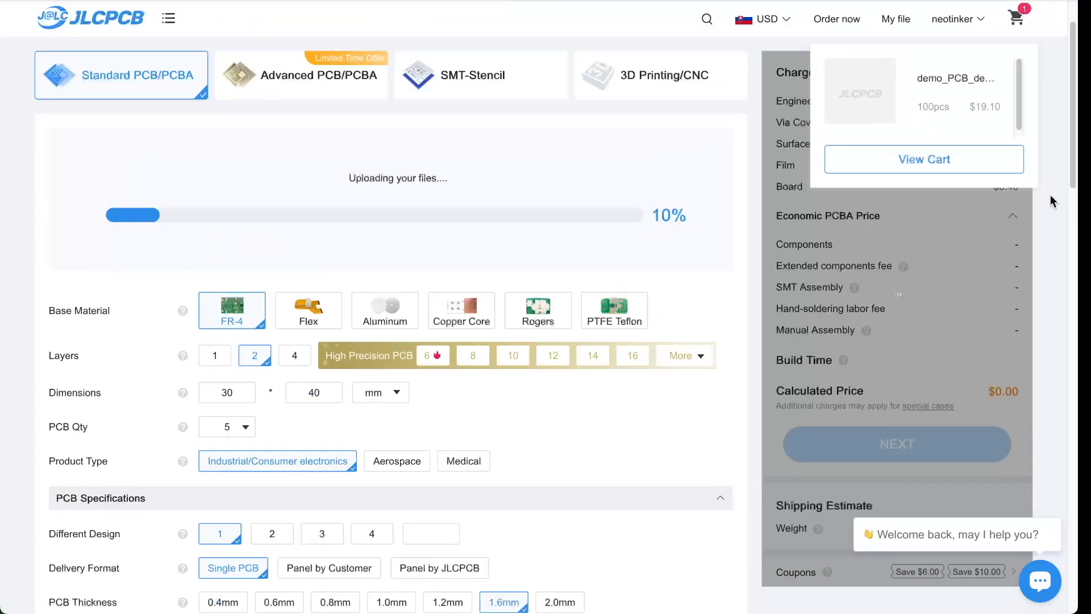
{"action": "left_click", "coordinate": [932, 164]}
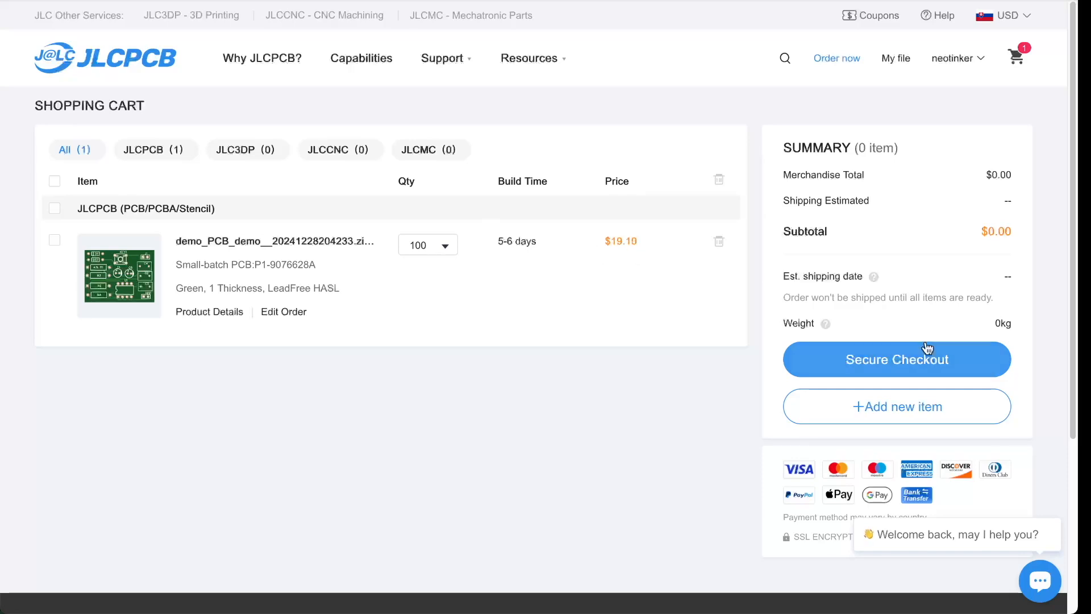
{"action": "scroll", "coordinate": [925, 324], "scroll_direction": "down", "scroll_amount": 3}
{"action": "scroll", "coordinate": [597, 270], "scroll_direction": "up", "scroll_amount": 3}
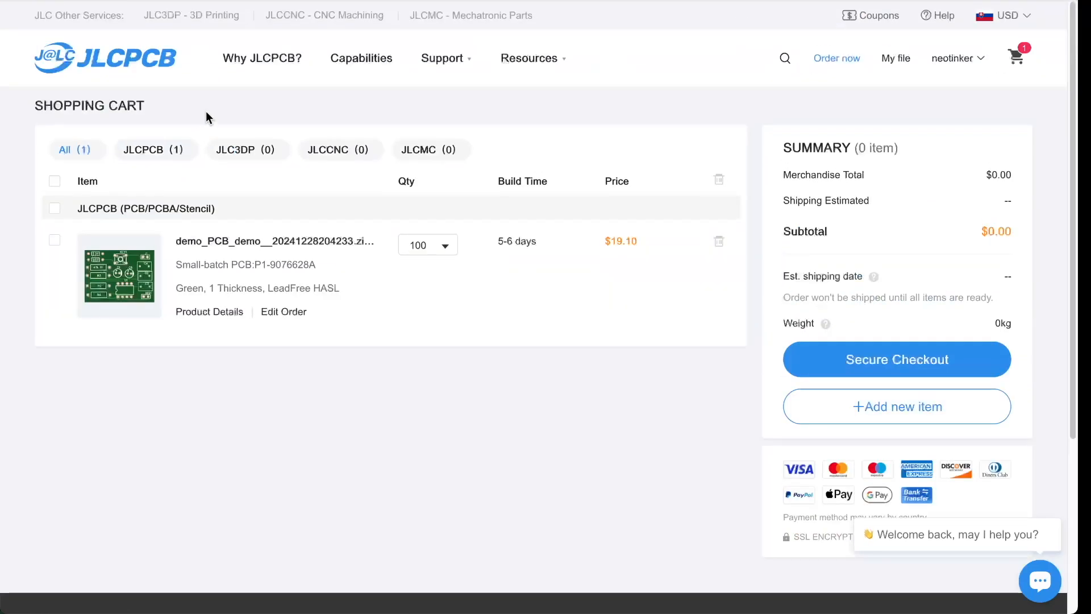
{"action": "scroll", "coordinate": [409, 287], "scroll_direction": "down", "scroll_amount": 3}
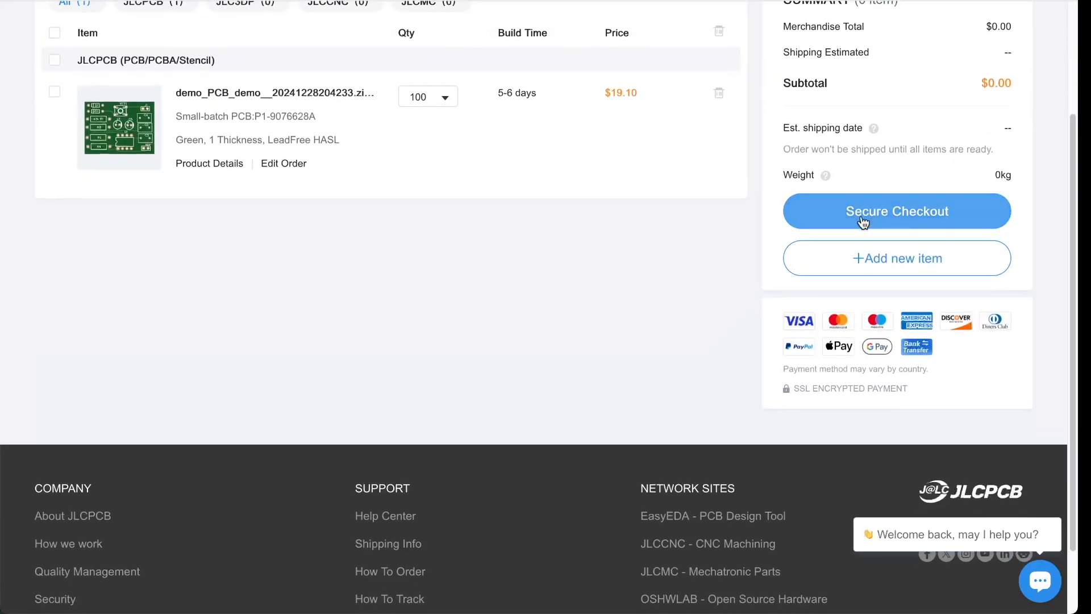
- Select the JLCPCB group in the cart and proceed to secure checkout
{"action": "left_click", "coordinate": [860, 212]}
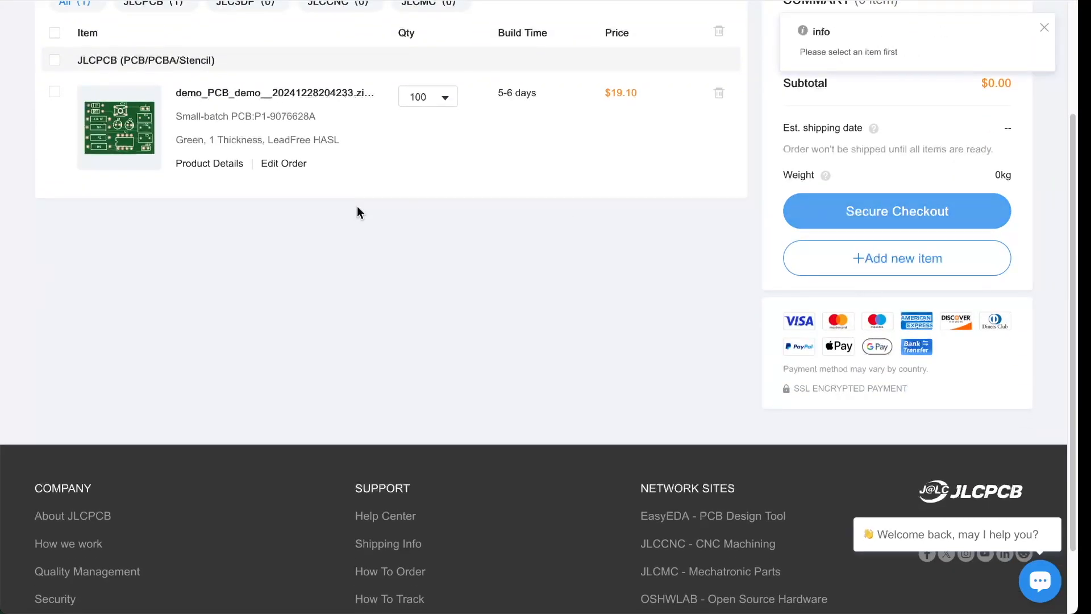
{"action": "left_click", "coordinate": [55, 61]}
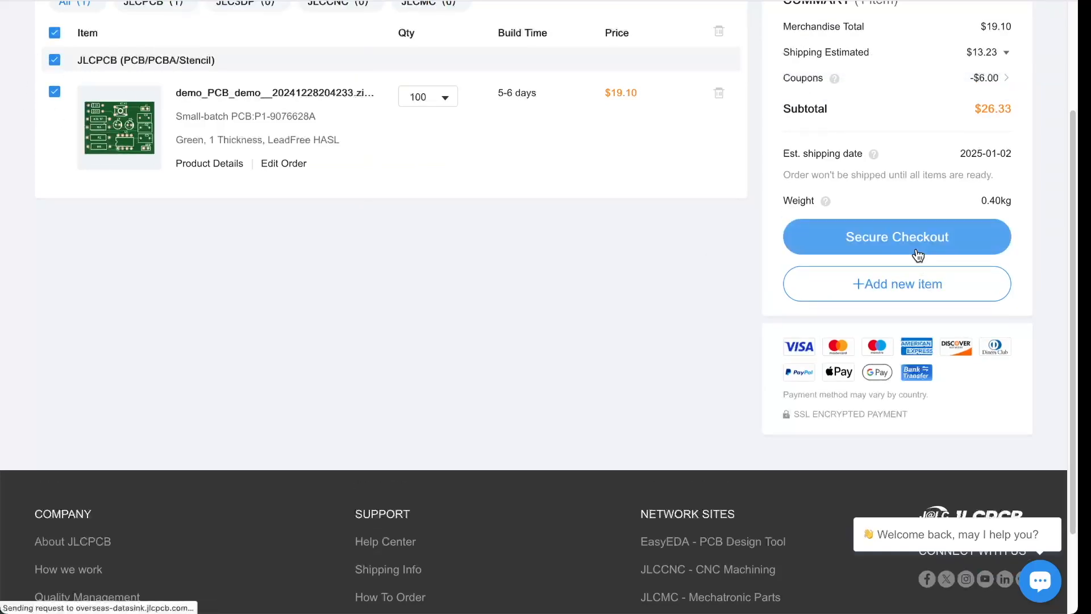
{"action": "left_click", "coordinate": [917, 254]}
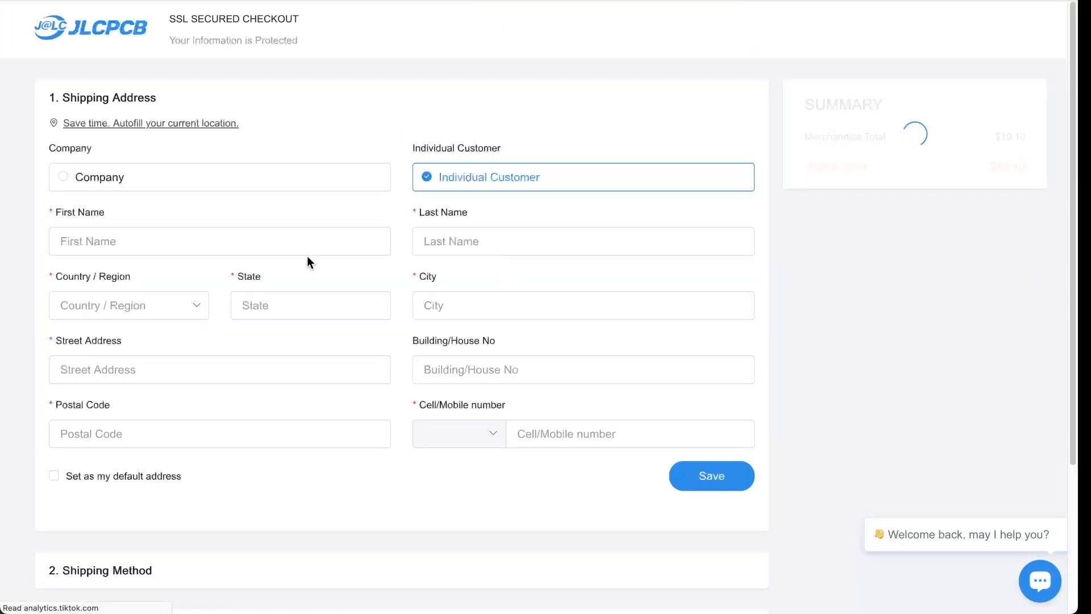
- Enter the recipient's first and last name and choose Slovakia as the country
{"action": "left_click", "coordinate": [491, 252]}
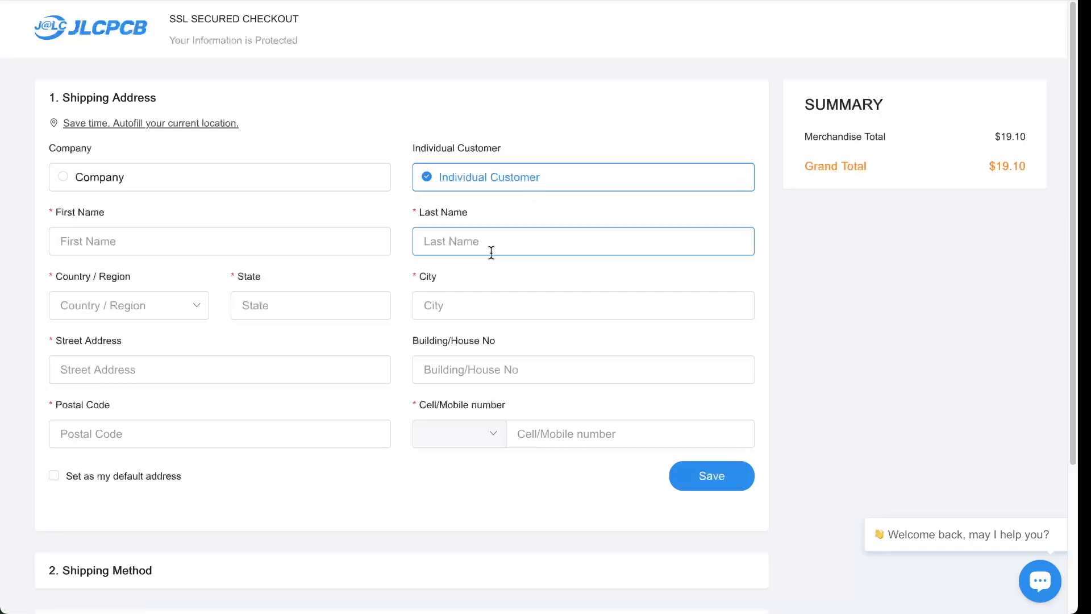
{"action": "scroll", "coordinate": [526, 304], "scroll_direction": "down", "scroll_amount": 2}
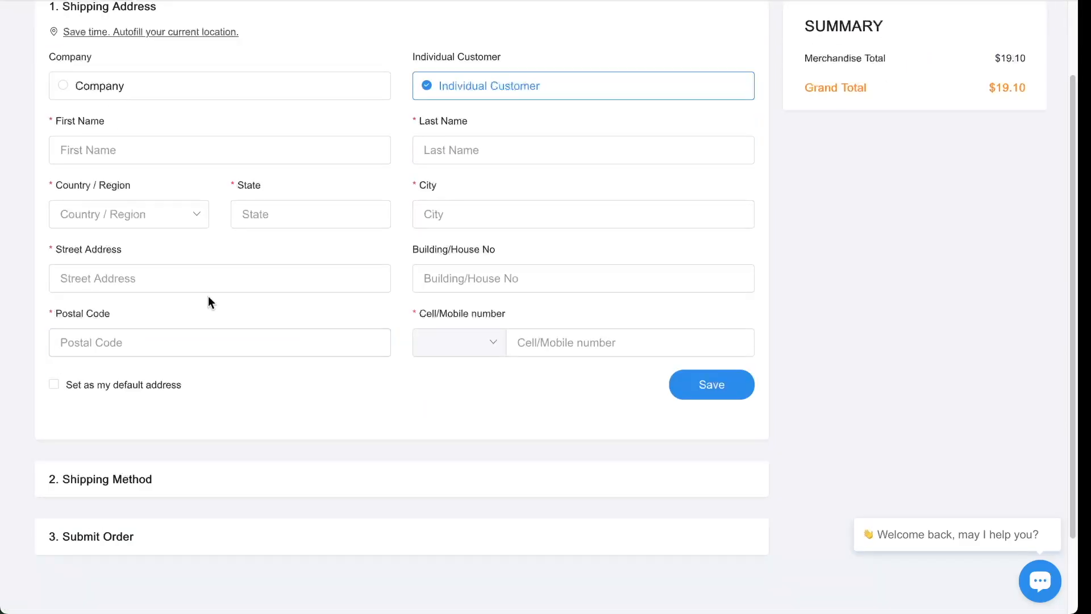
{"action": "scroll", "coordinate": [254, 305], "scroll_direction": "down", "scroll_amount": 2}
{"action": "scroll", "coordinate": [257, 305], "scroll_direction": "up", "scroll_amount": 3}
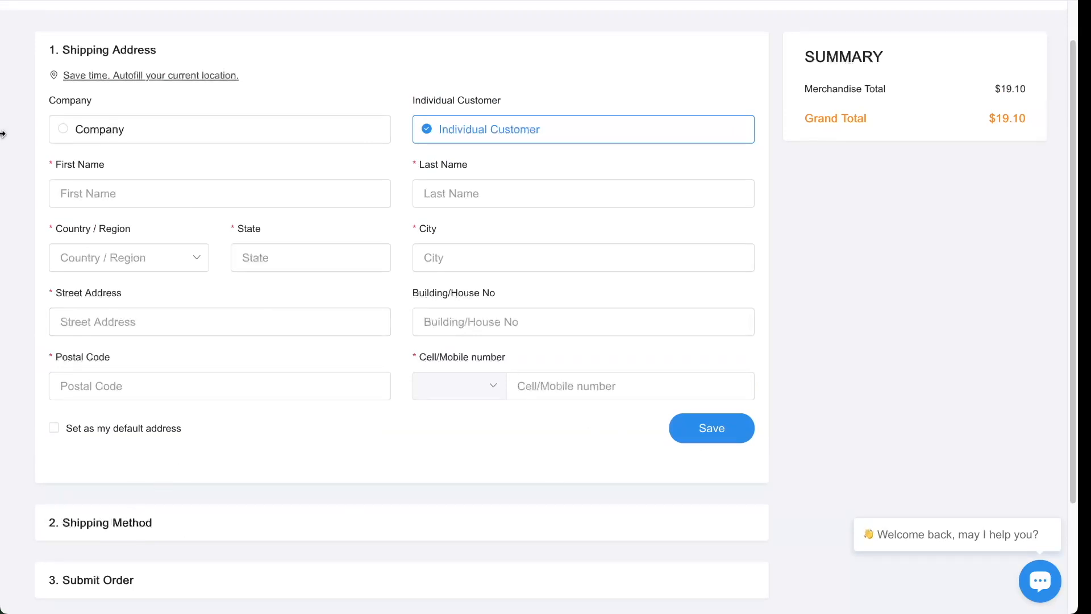
{"action": "left_click", "coordinate": [155, 200]}
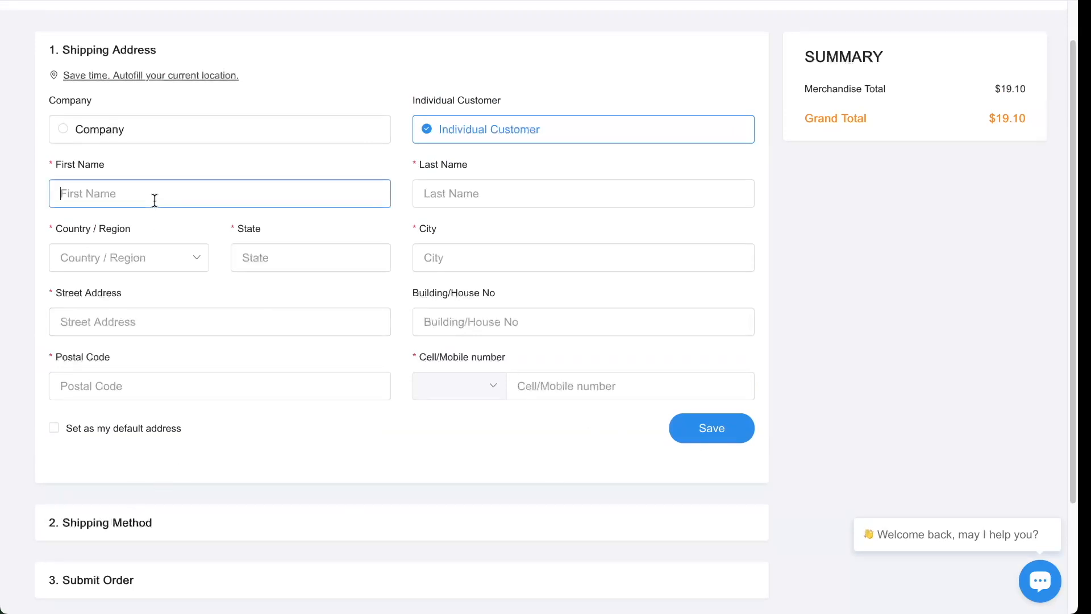
{"action": "type", "text": "r"}
{"action": "key", "text": "Tab"}
{"action": "type", "text": "r"}
{"action": "key", "text": "Tab"}
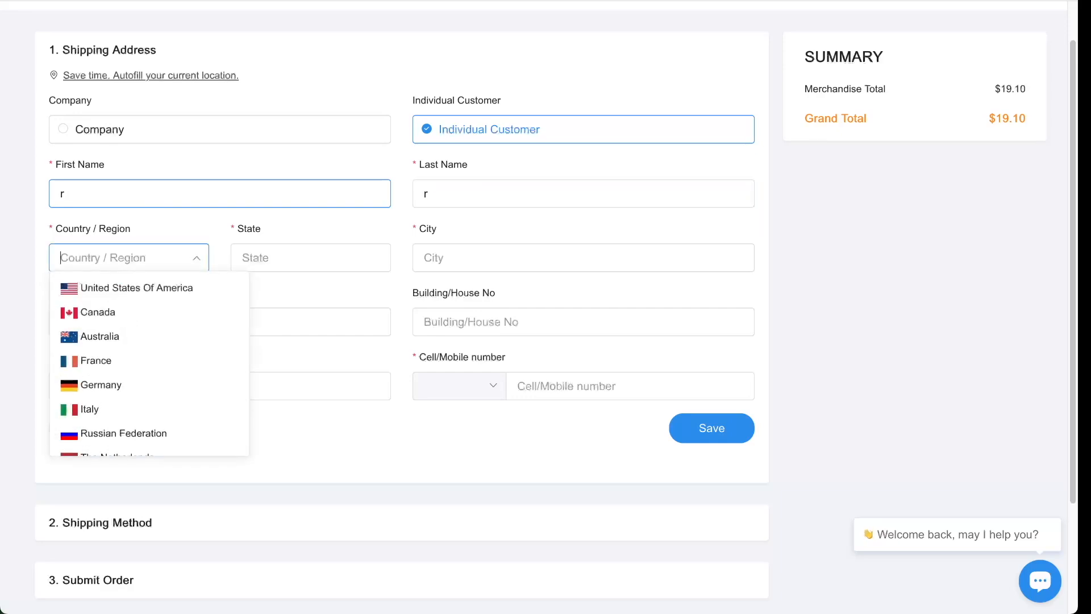
{"action": "type", "text": "slo"}
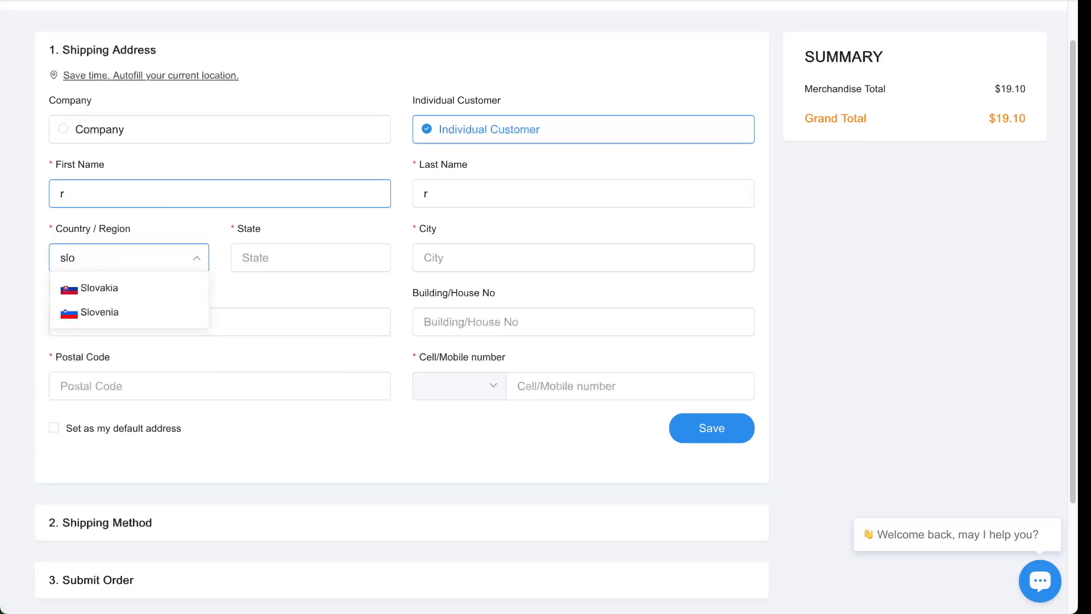
{"action": "left_click", "coordinate": [139, 290]}
- Fill in the state, city, street address, postal code and mobile number
{"action": "left_click", "coordinate": [286, 258]}
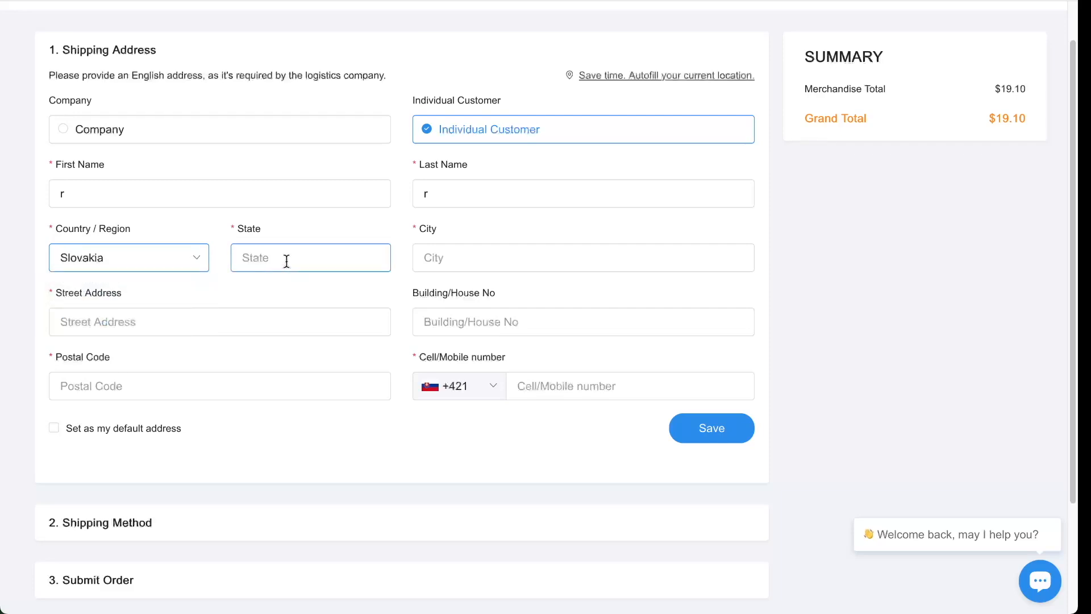
{"action": "type", "text": "sk"}
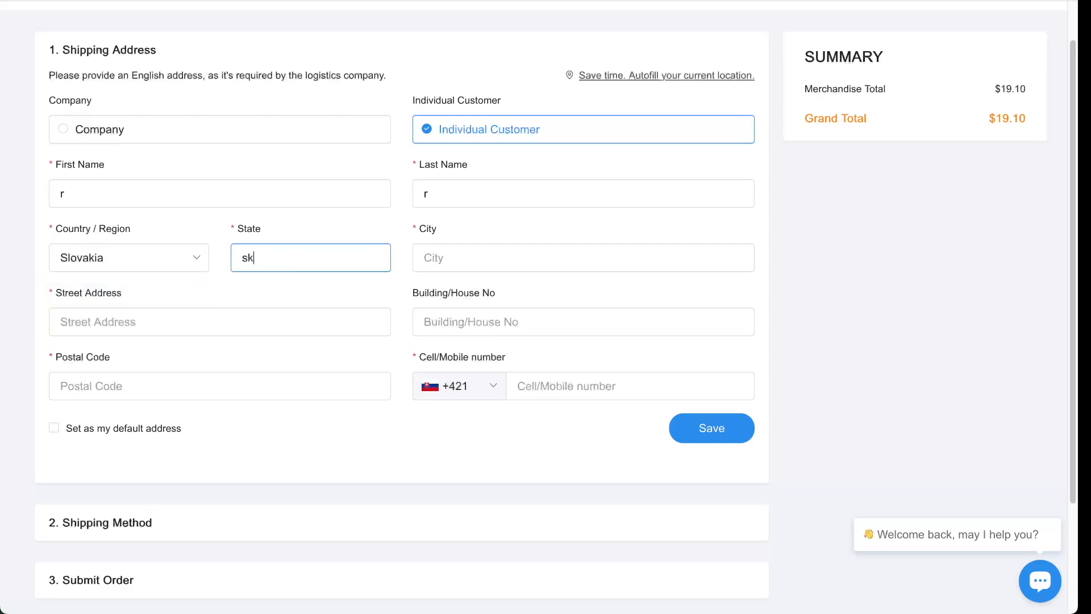
{"action": "key", "text": "Tab"}
{"action": "type", "text": "Ba"}
{"action": "key", "text": "Tab"}
{"action": "type", "text": "assxsd"}
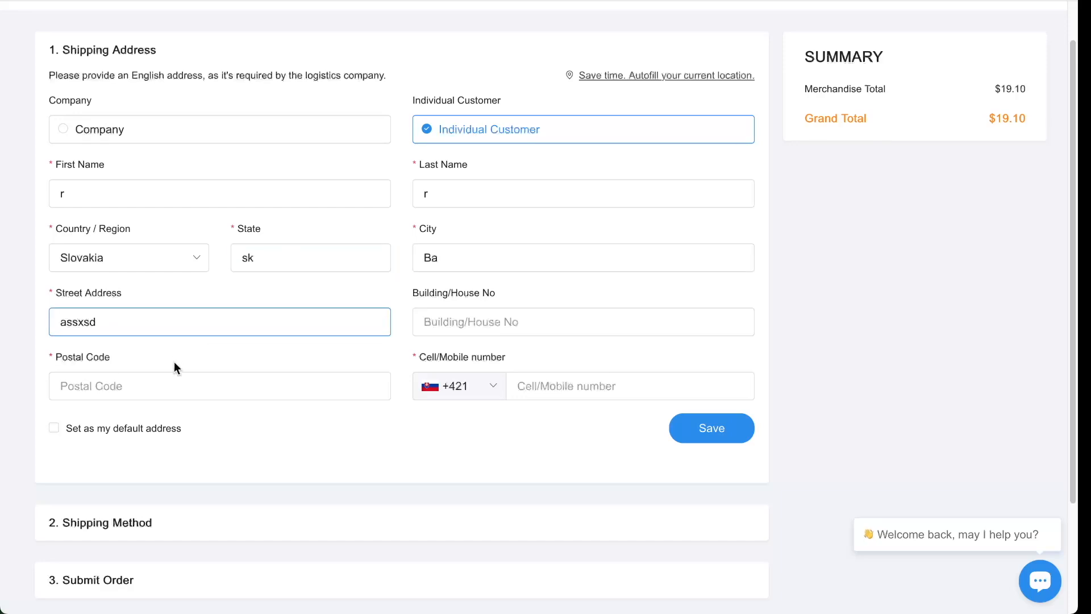
{"action": "left_click", "coordinate": [148, 378]}
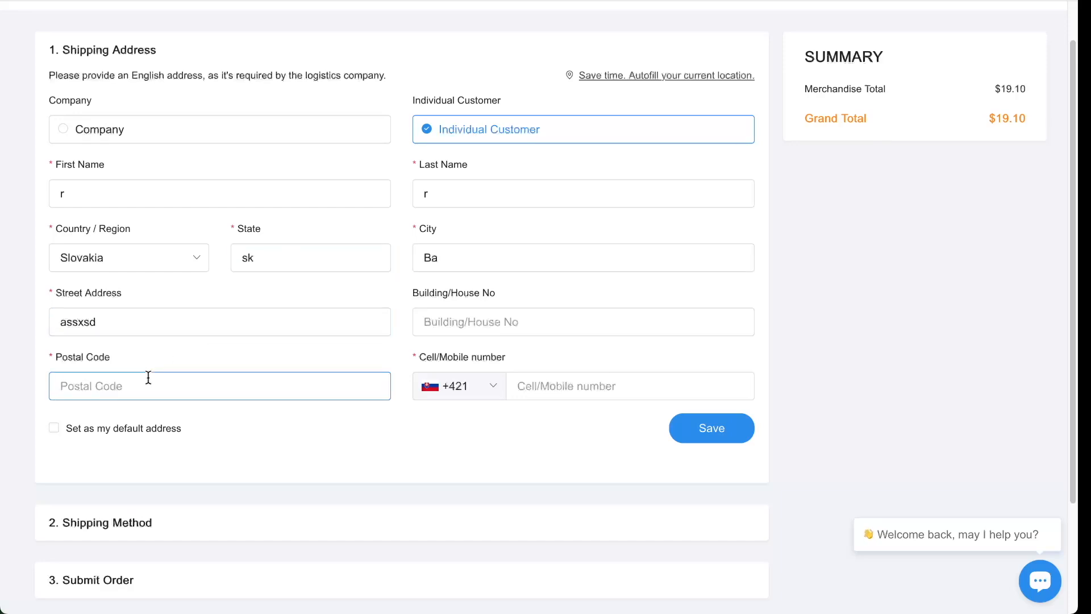
{"action": "type", "text": "811"}
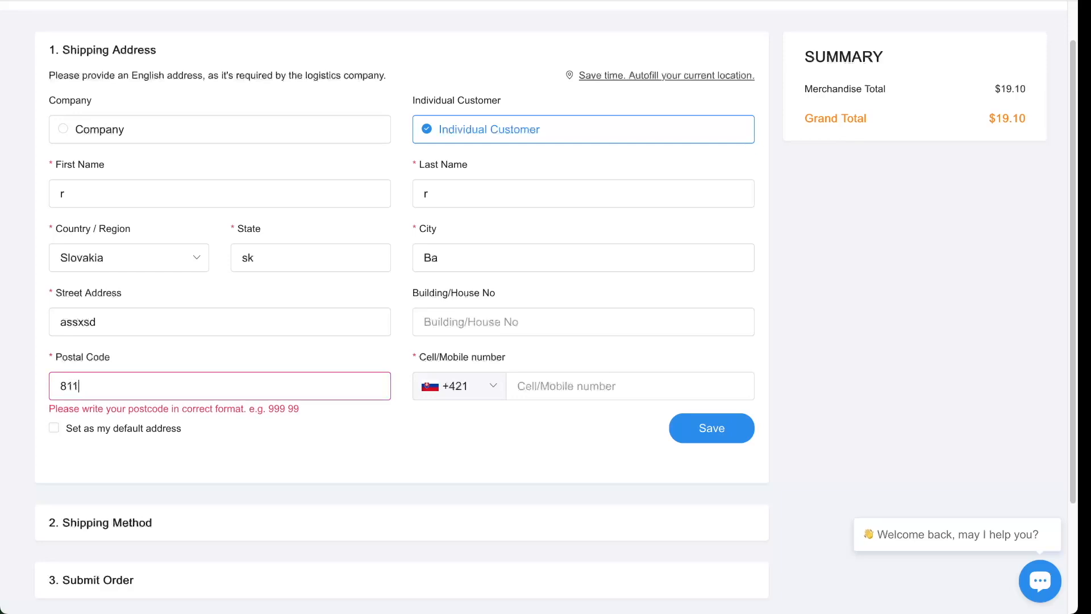
{"action": "type", "text": "01"}
{"action": "key", "text": "Tab"}
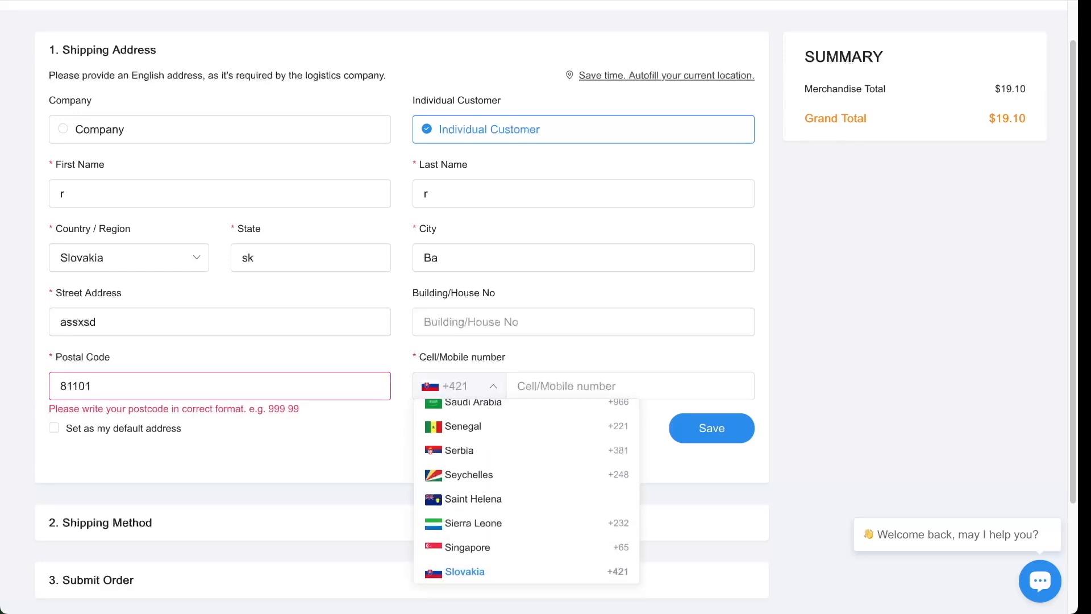
{"action": "left_click", "coordinate": [549, 389]}
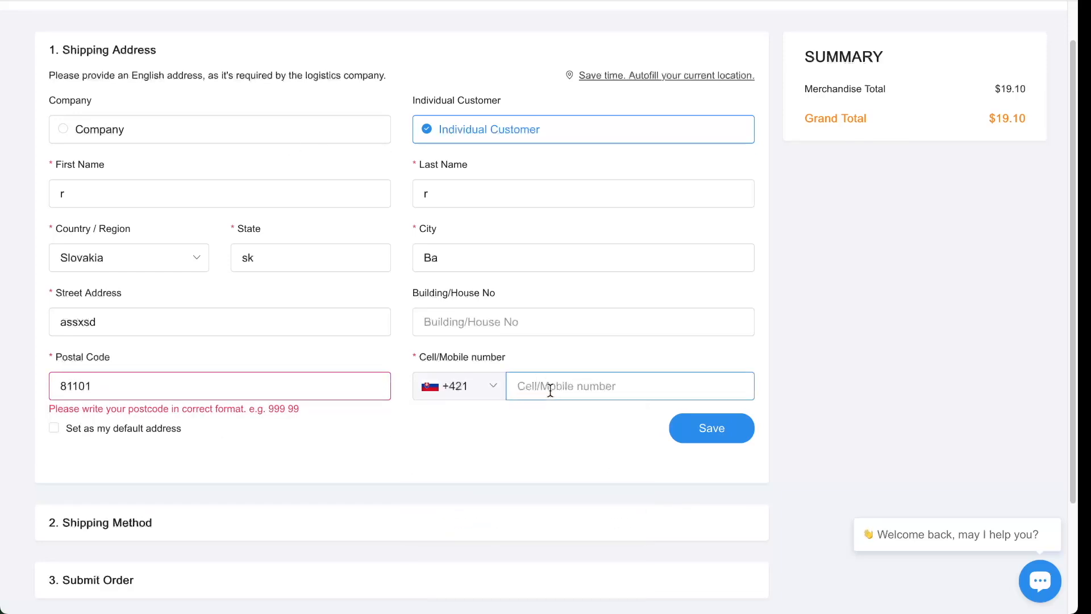
- Correct the postal code format and save the shipping address
{"action": "scroll", "coordinate": [493, 485], "scroll_direction": "down", "scroll_amount": 1}
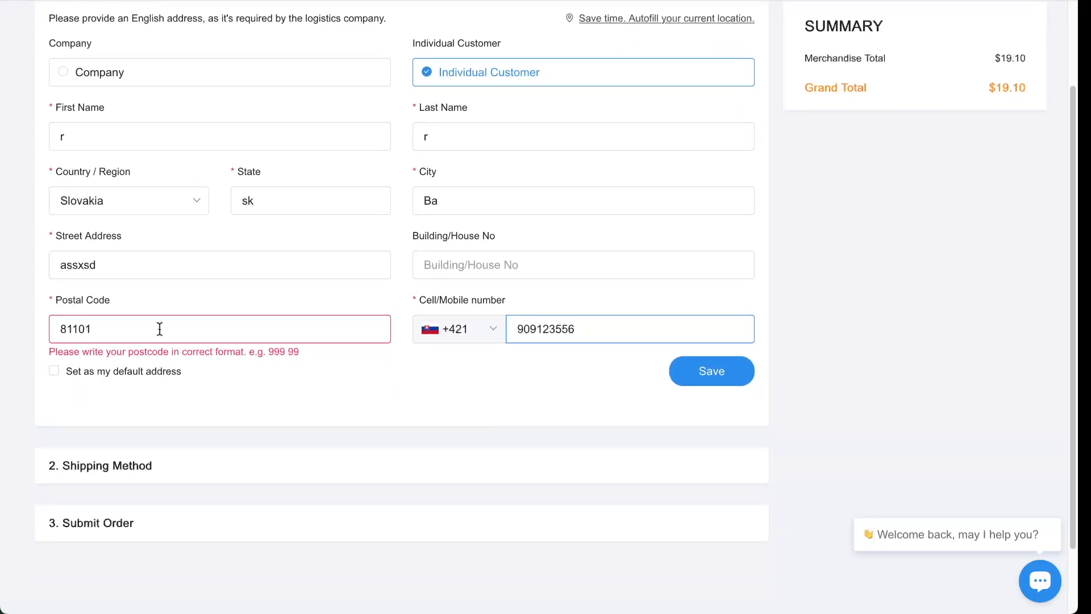
{"action": "left_click", "coordinate": [78, 329]}
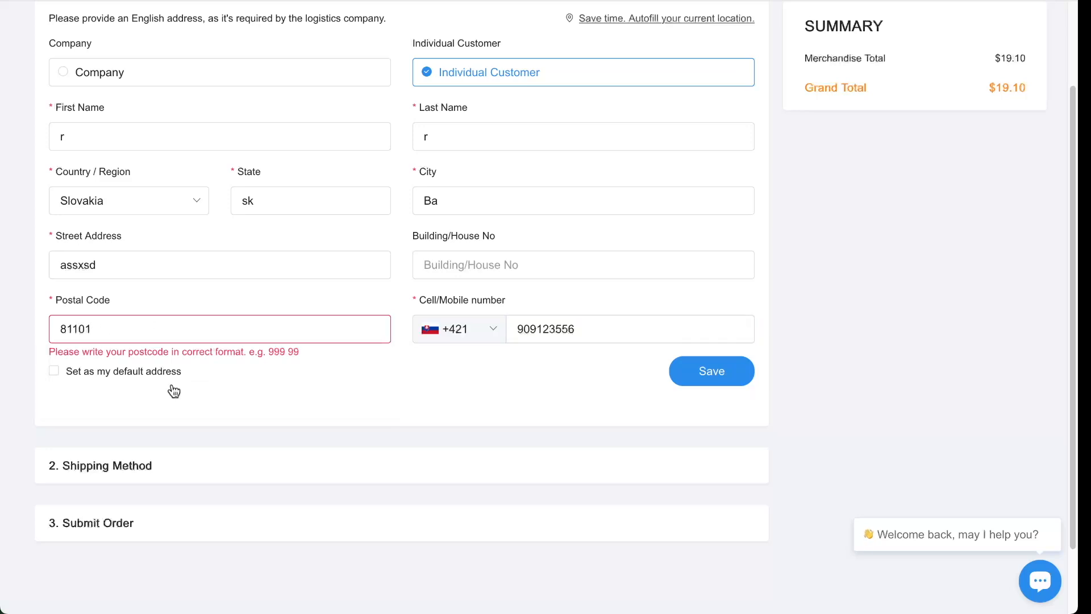
{"action": "scroll", "coordinate": [568, 398], "scroll_direction": "down", "scroll_amount": 1}
{"action": "left_click", "coordinate": [715, 314]}
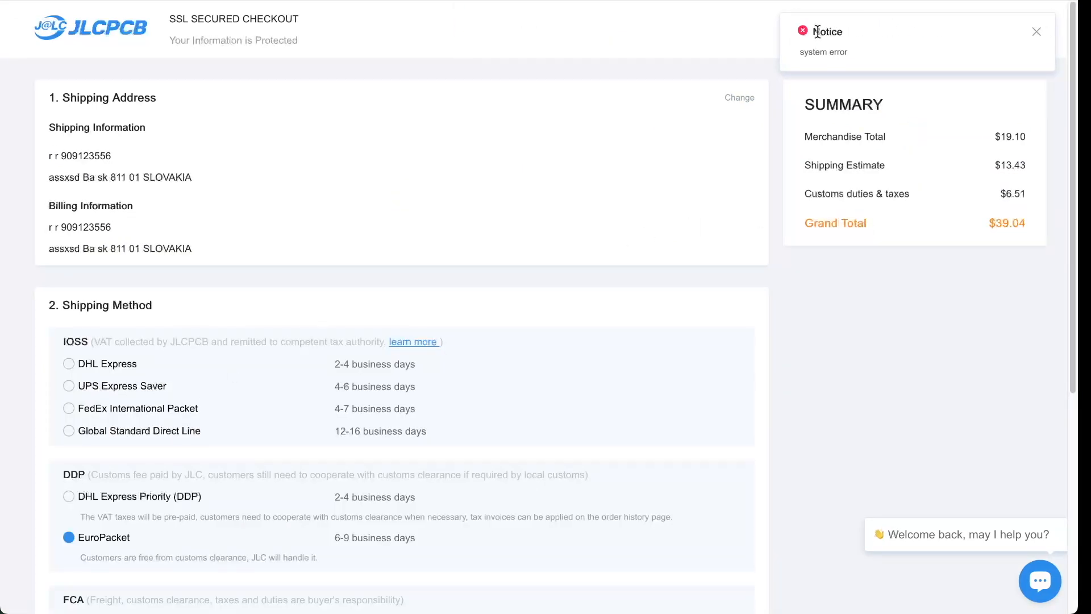
- Dismiss the system error notice and highlight the IOSS VAT explanation on the checkout page
{"action": "left_click", "coordinate": [1036, 35]}
{"action": "scroll", "coordinate": [179, 349], "scroll_direction": "down", "scroll_amount": 2}
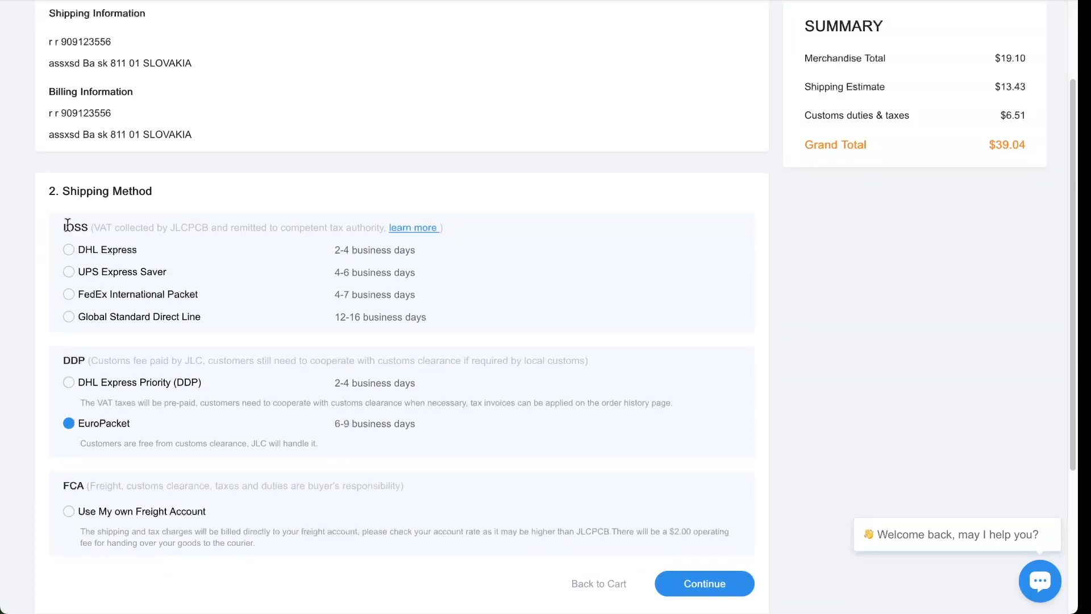
{"action": "double_click", "coordinate": [69, 226]}
{"action": "double_click", "coordinate": [241, 228]}
{"action": "left_click_drag", "start_coordinate": [94, 227], "coordinate": [357, 227]}
- Compare FedEx International Packet, DHL Express Priority (DDP) and Global Standard Direct Line shipping totals
{"action": "left_click", "coordinate": [250, 295]}
{"action": "scroll", "coordinate": [262, 331], "scroll_direction": "down", "scroll_amount": 2}
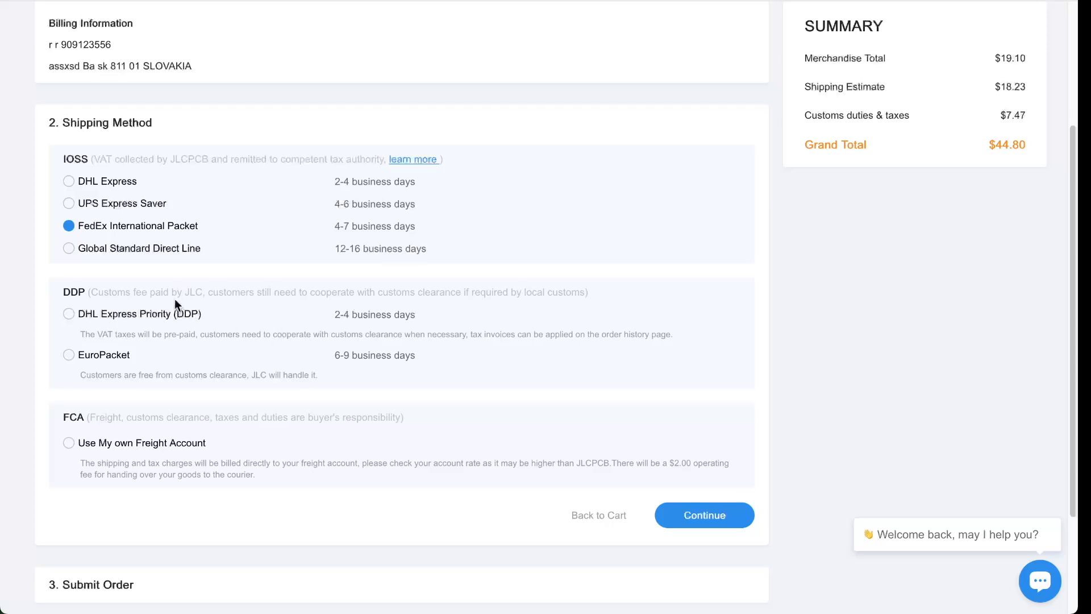
{"action": "left_click_drag", "start_coordinate": [208, 293], "coordinate": [372, 295]}
{"action": "left_click", "coordinate": [287, 317]}
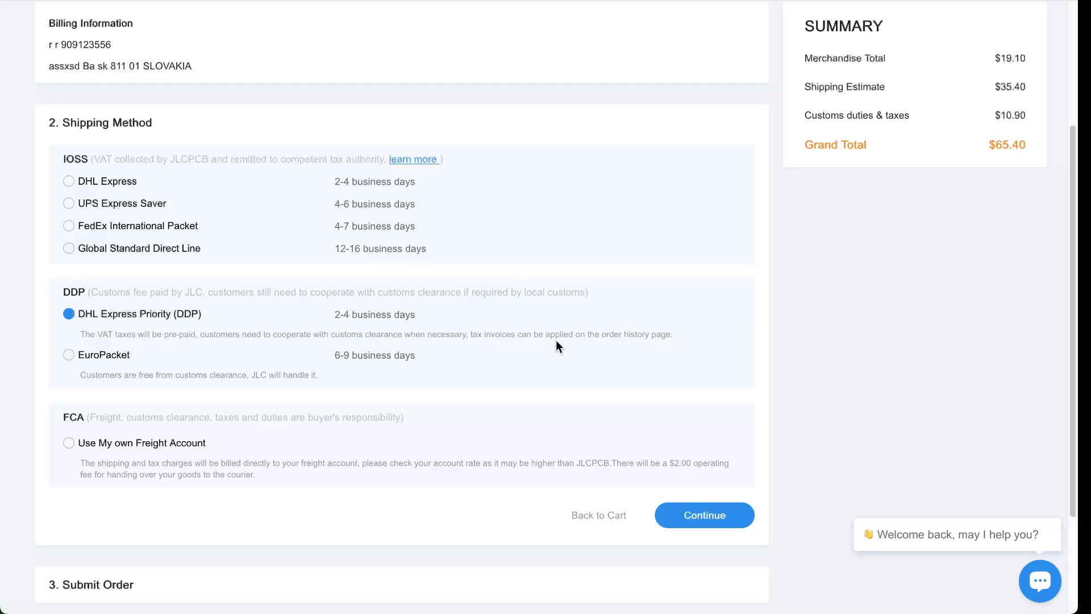
{"action": "left_click", "coordinate": [77, 245]}
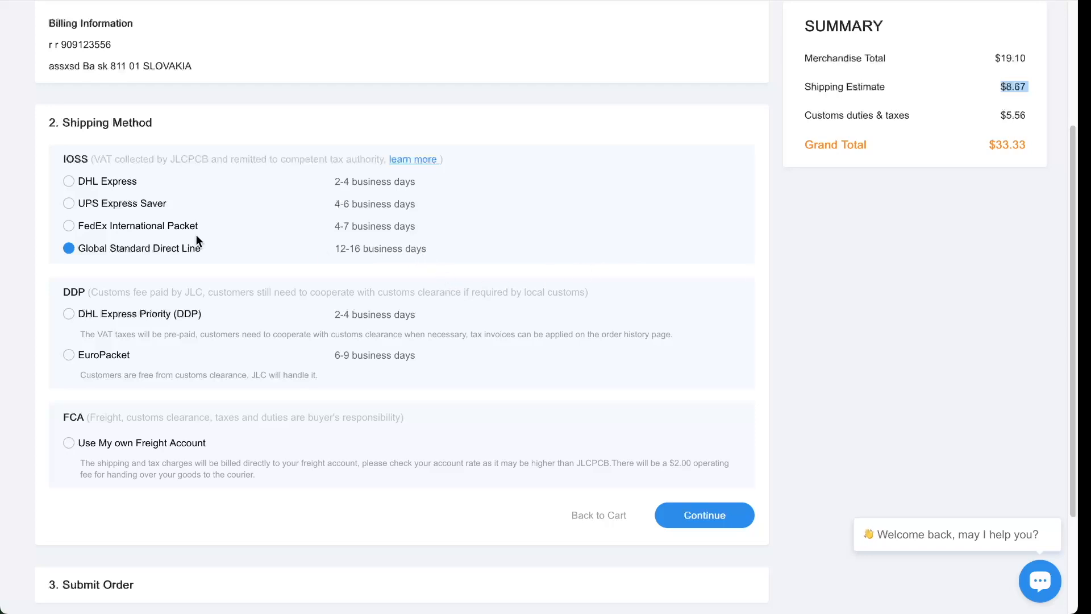
- Recheck FedEx, UPS Express Saver and DHL Express, then choose Global Standard Direct Line for $33.33
{"action": "left_click", "coordinate": [138, 224]}
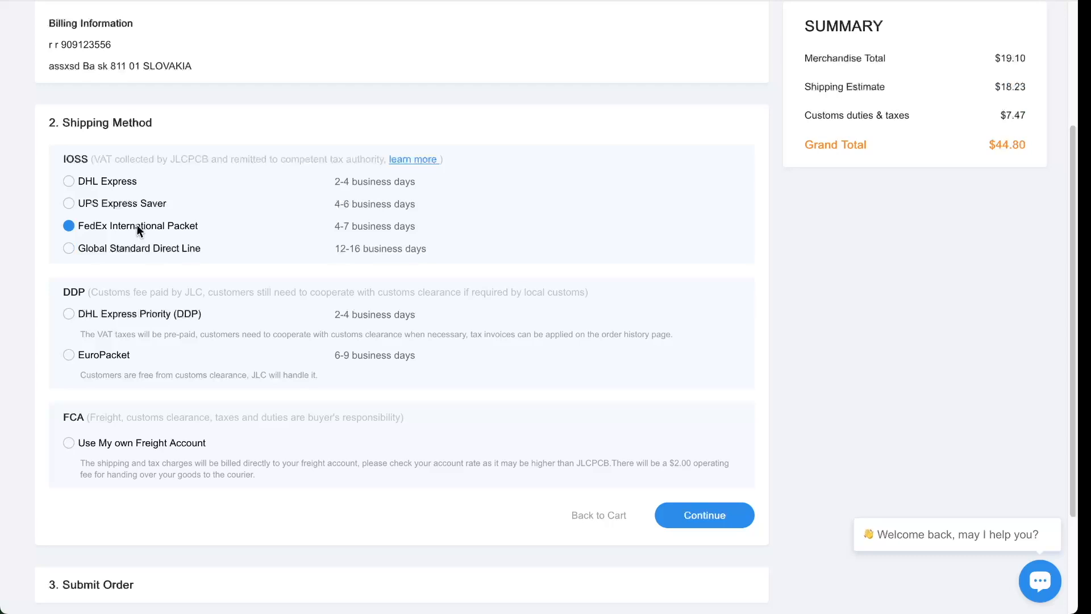
{"action": "left_click", "coordinate": [110, 204]}
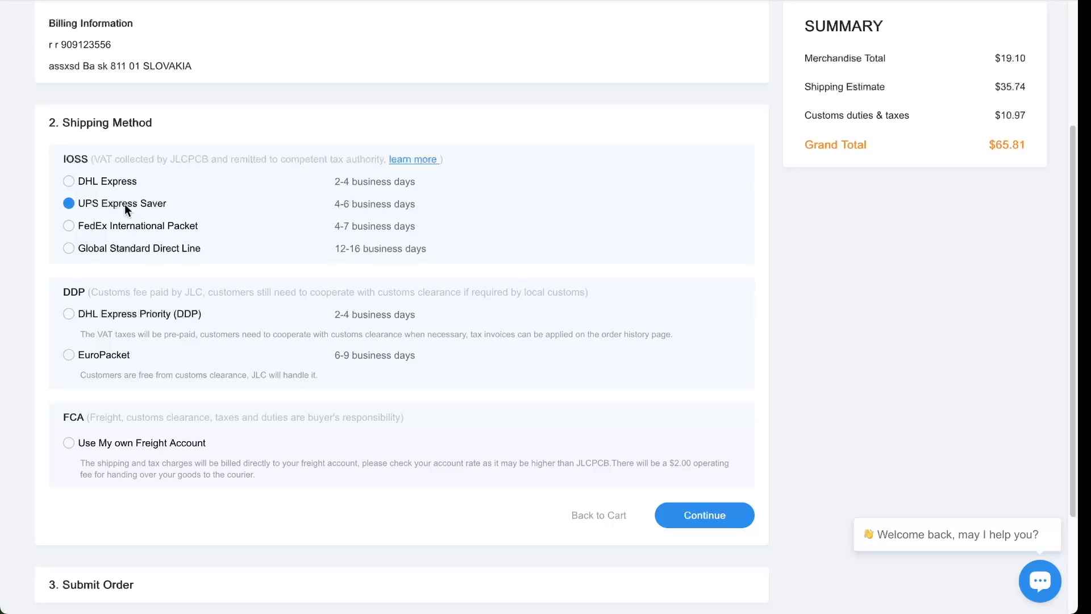
{"action": "left_click", "coordinate": [115, 180]}
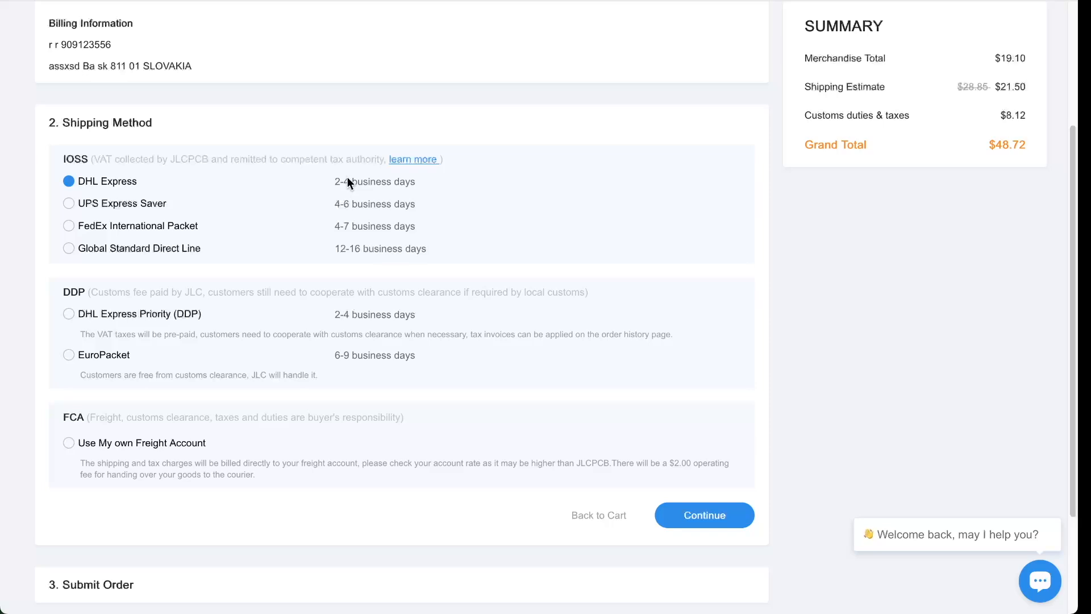
{"action": "left_click", "coordinate": [168, 250]}
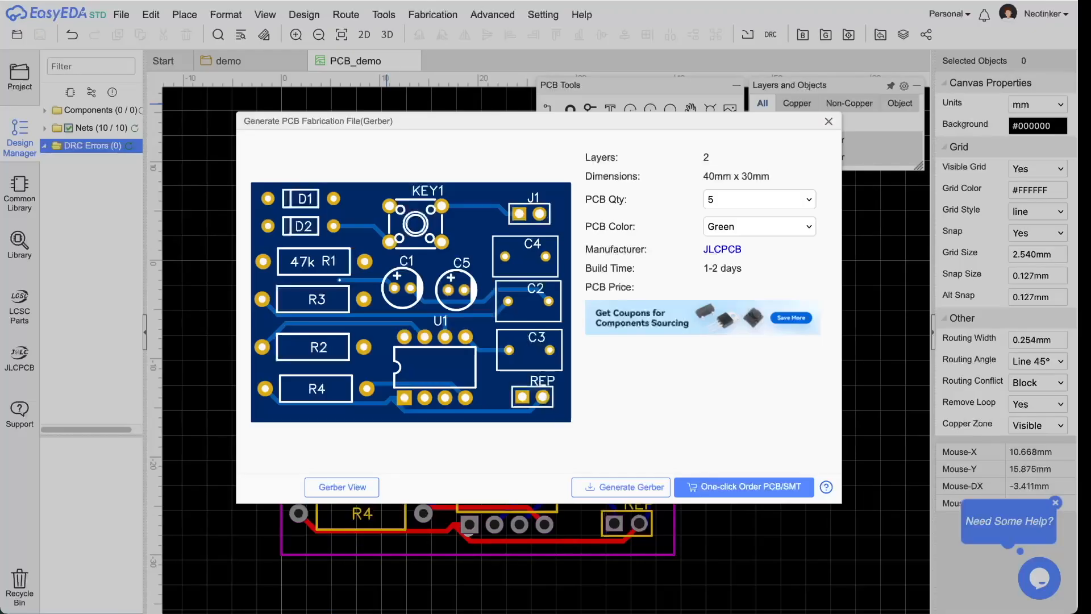
- Close the Generate PCB Fabrication File dialog and return to the demo schematic tab
{"action": "left_click", "coordinate": [828, 121]}
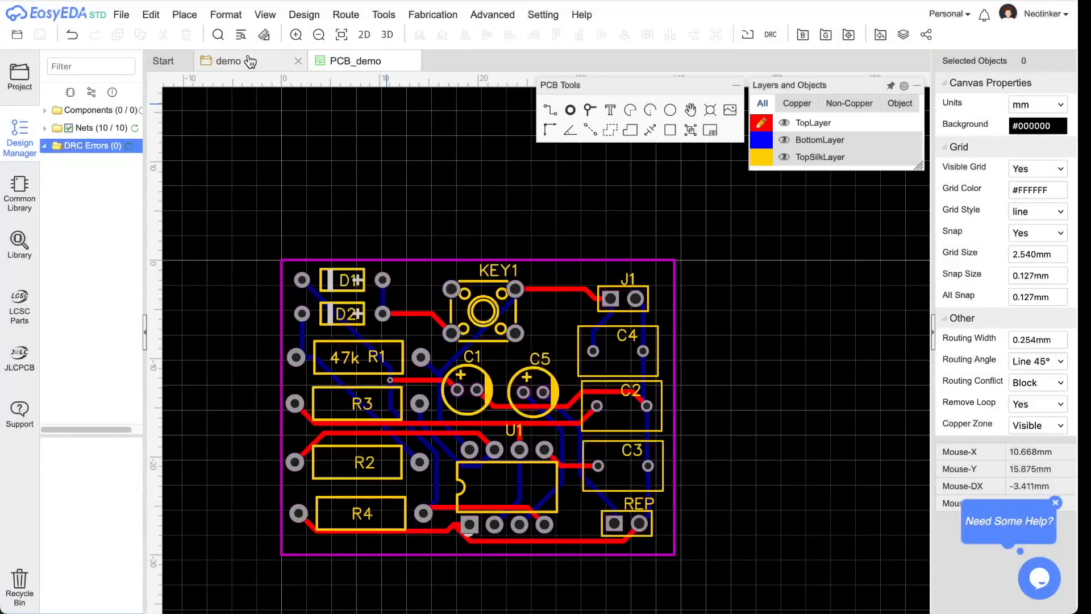
{"action": "left_click", "coordinate": [250, 62]}
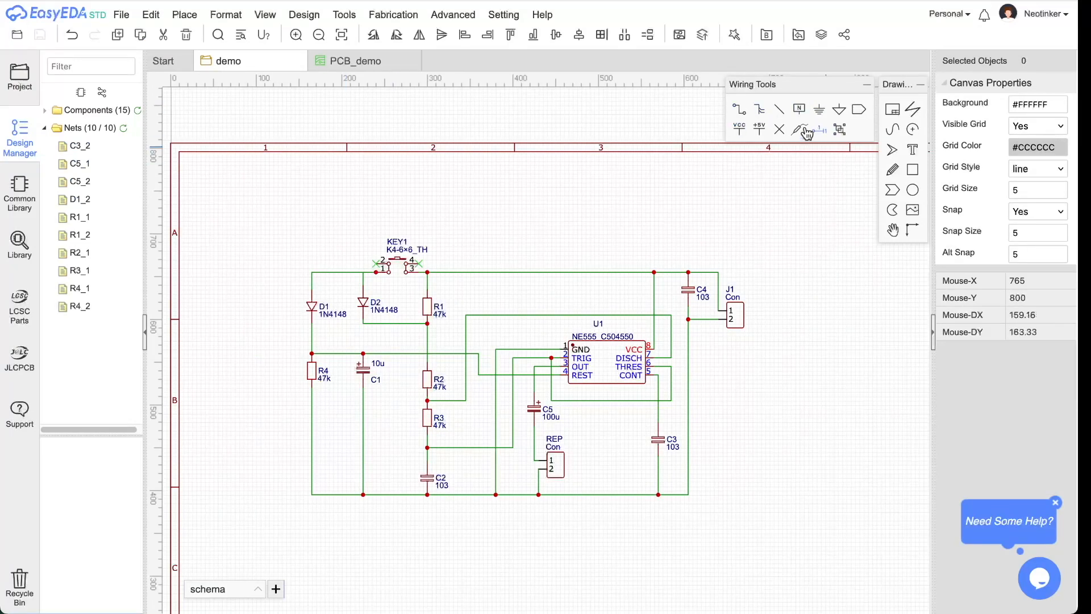